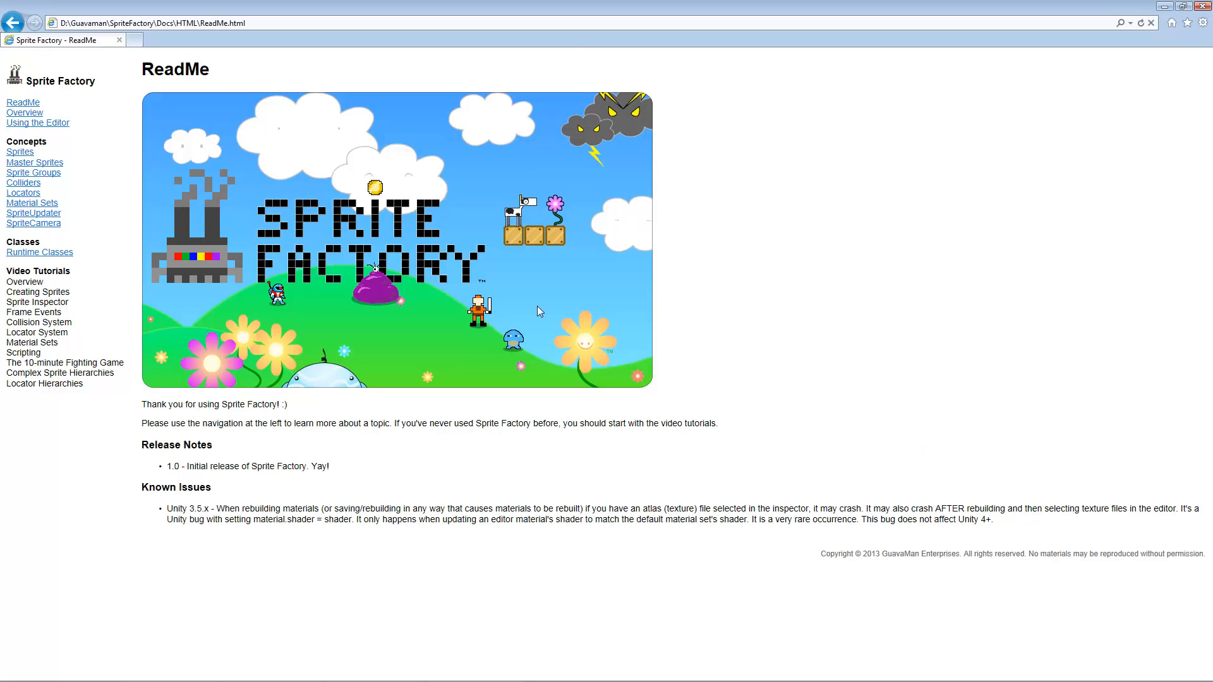
Switch to the Unity editor and open the fight demo scene from the project's Scenes folder
{"action": "mouse_move", "coordinate": [297, 681]}
{"action": "mouse_move", "coordinate": [372, 680]}
{"action": "left_click", "coordinate": [414, 675]}
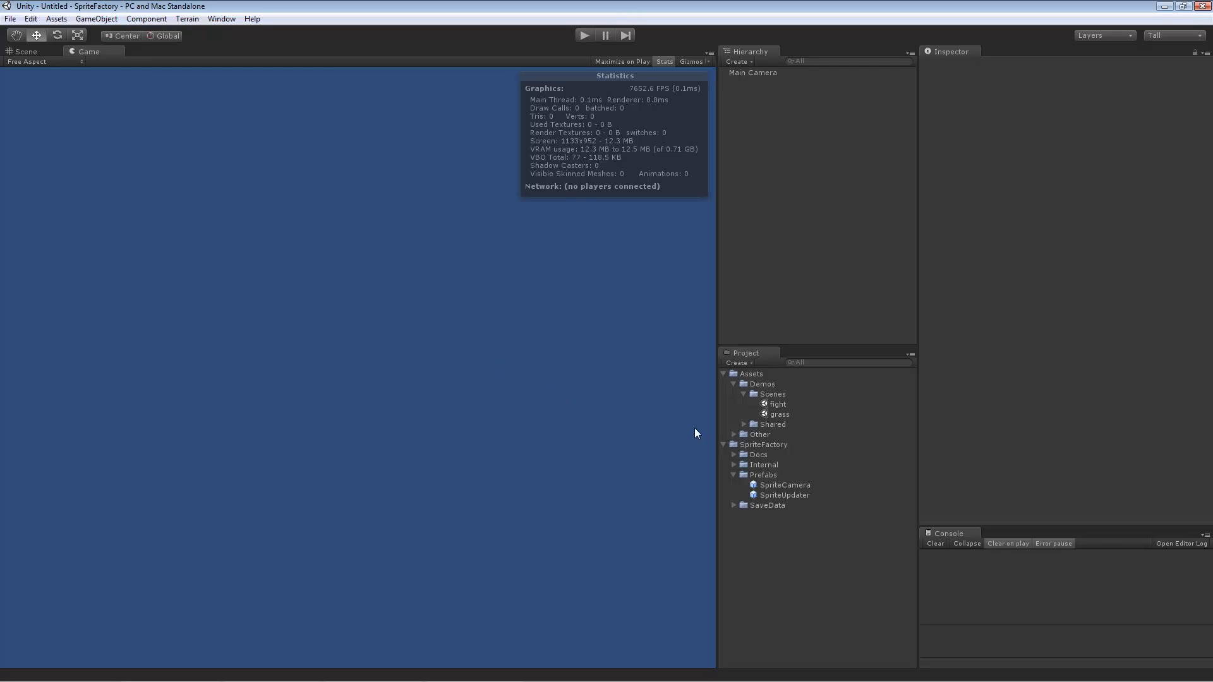
{"action": "double_click", "coordinate": [779, 405]}
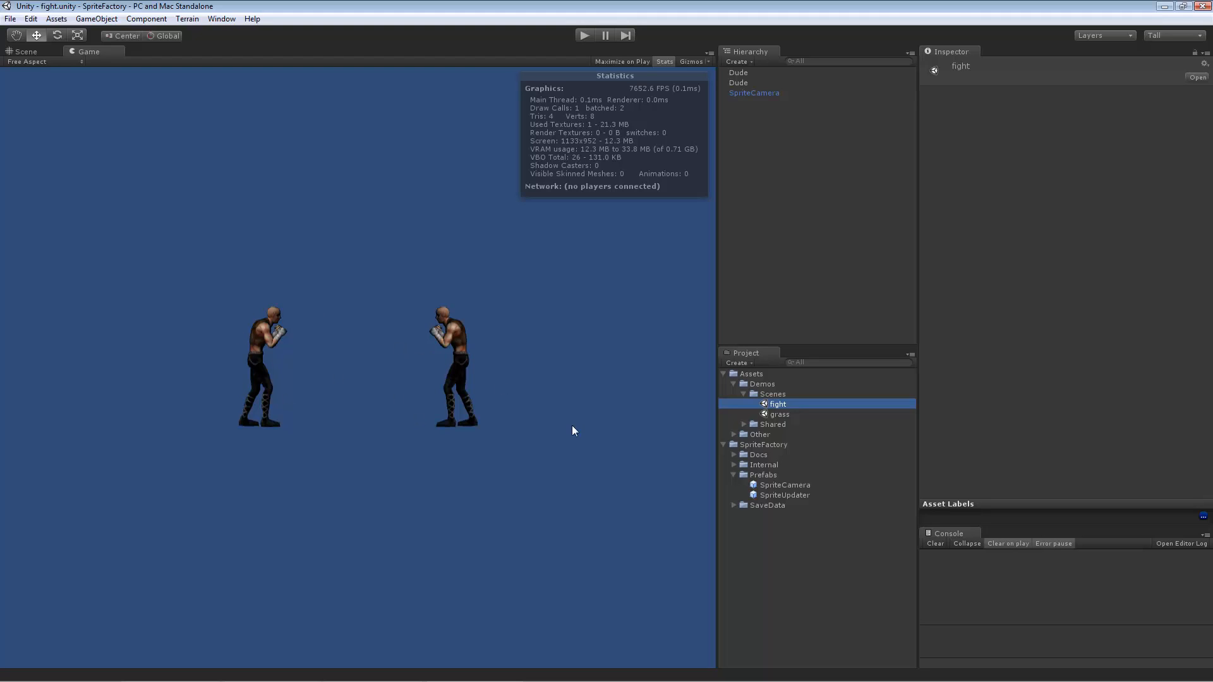
Run the fight scene and walk the left fighter back and forth towards the opponent
{"action": "left_click", "coordinate": [581, 38]}
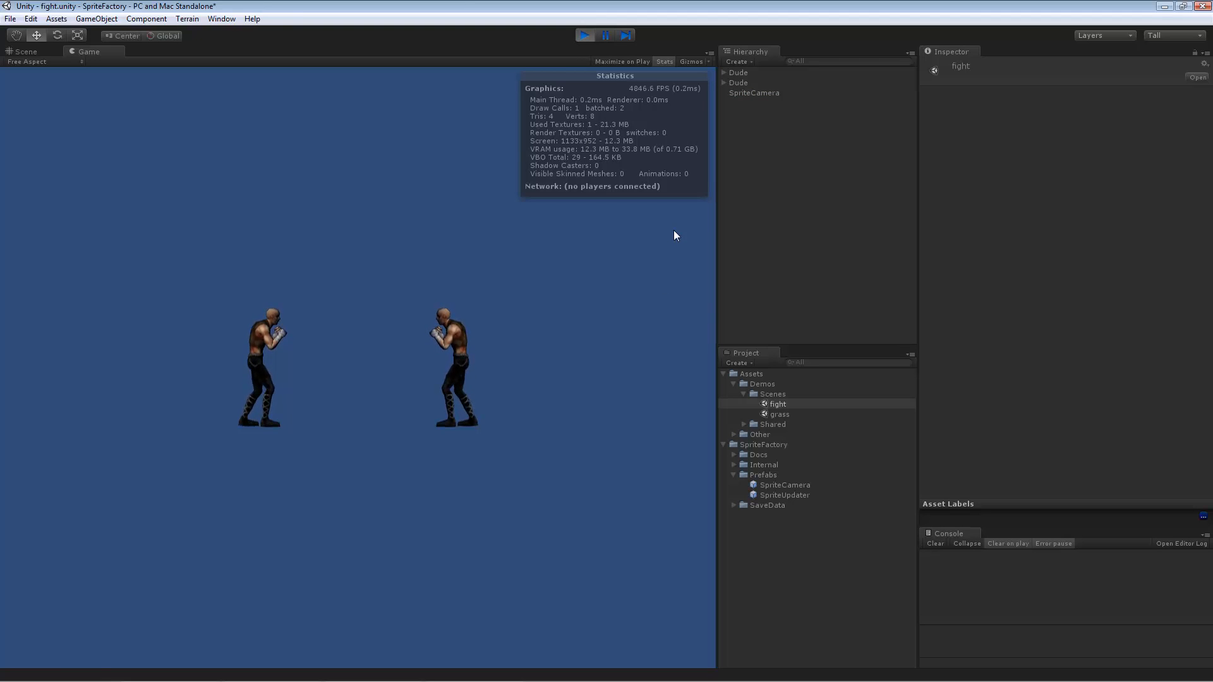
{"action": "key", "text": "Right"}
{"action": "key", "text": "Left"}
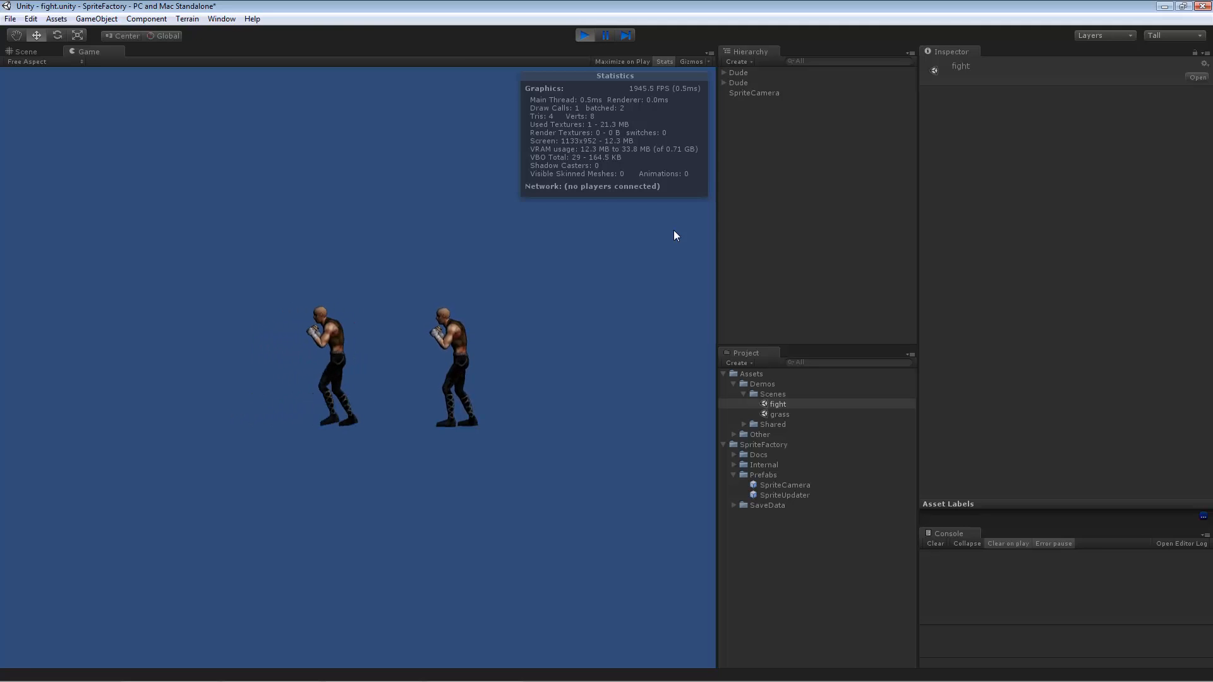
{"action": "key", "text": "Right"}
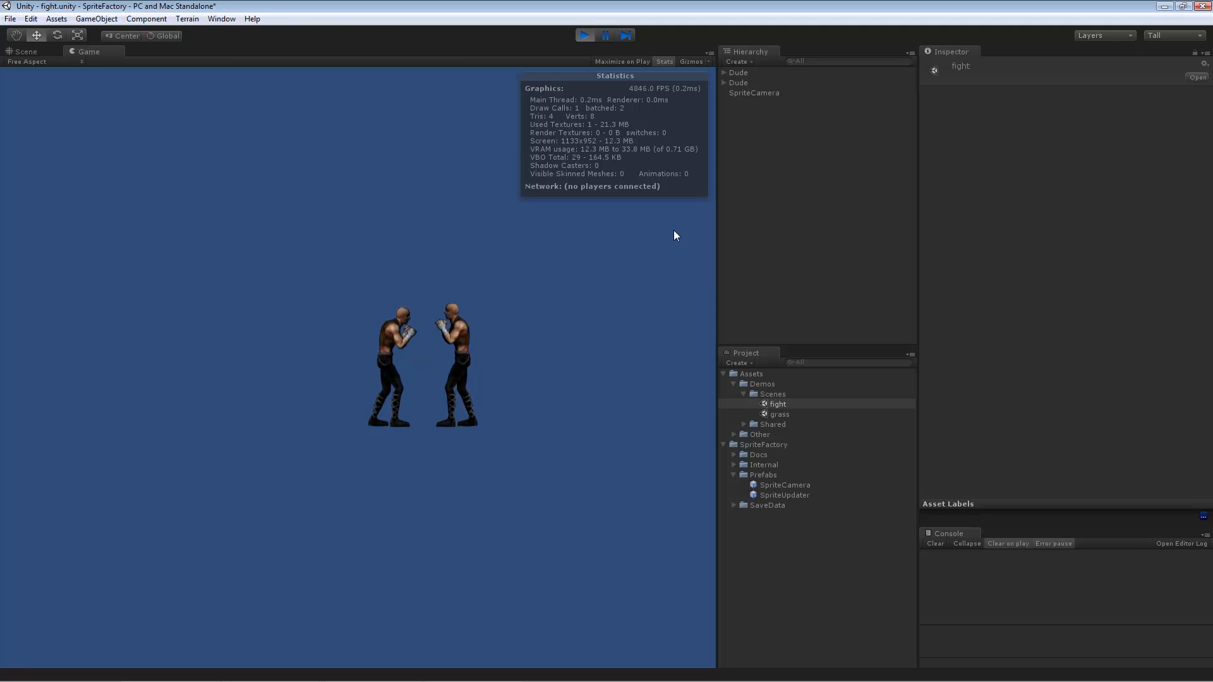
{"action": "key", "text": "Left"}
{"action": "key", "text": "Right"}
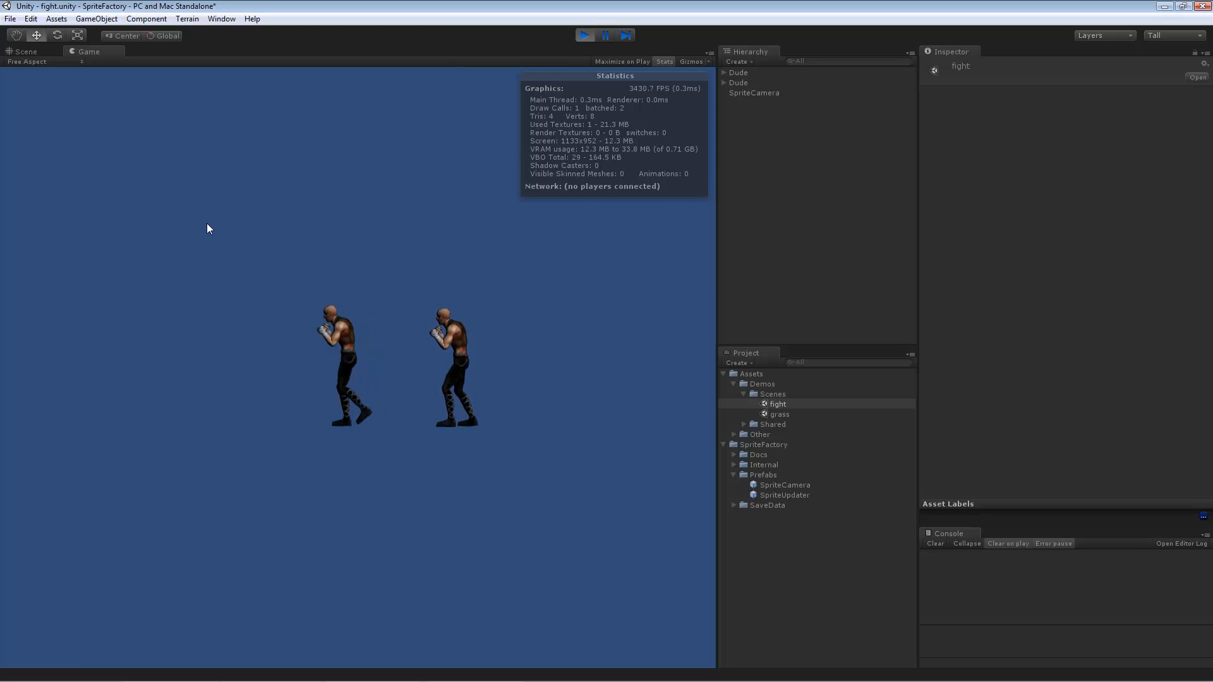
Show the running game in the Scene view and select the right fighter for a close view
{"action": "left_click", "coordinate": [33, 51]}
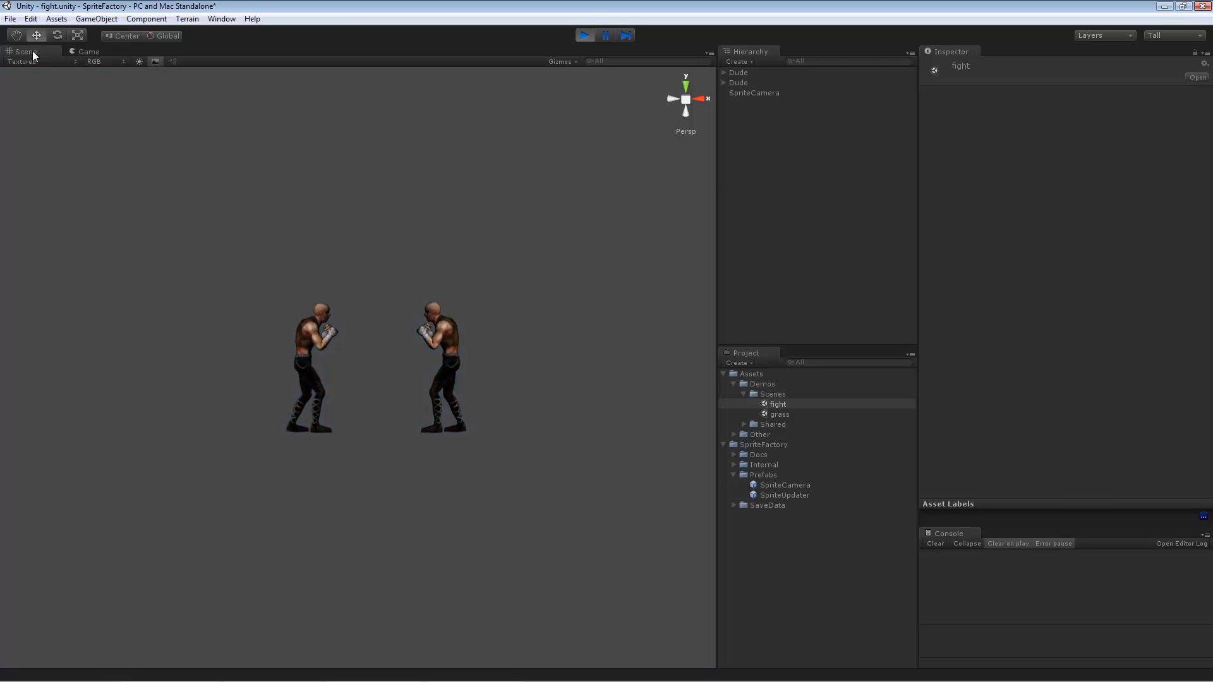
{"action": "left_click_drag", "start_coordinate": [474, 338], "coordinate": [427, 386], "text": "alt"}
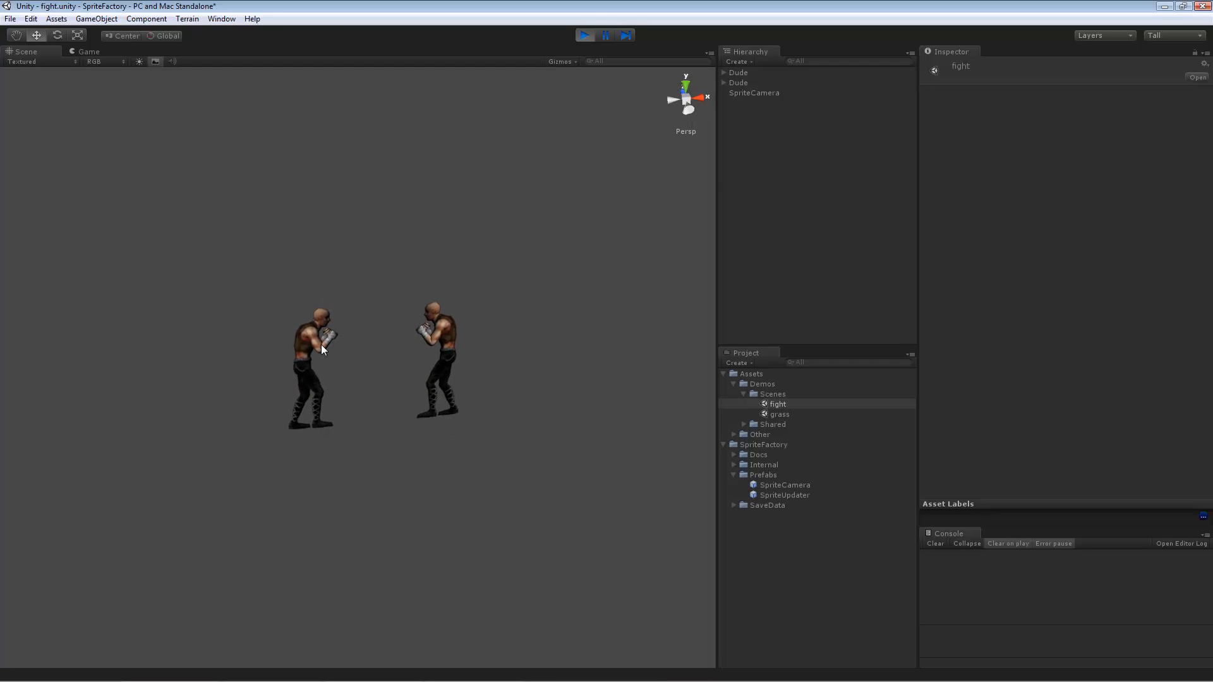
{"action": "left_click", "coordinate": [321, 344]}
{"action": "left_click_drag", "start_coordinate": [506, 495], "coordinate": [430, 360], "text": "alt"}
{"action": "left_click", "coordinate": [442, 360]}
{"action": "scroll", "coordinate": [477, 413], "scroll_direction": "up", "scroll_amount": 6}
{"action": "scroll", "coordinate": [457, 380], "scroll_direction": "up", "scroll_amount": 6}
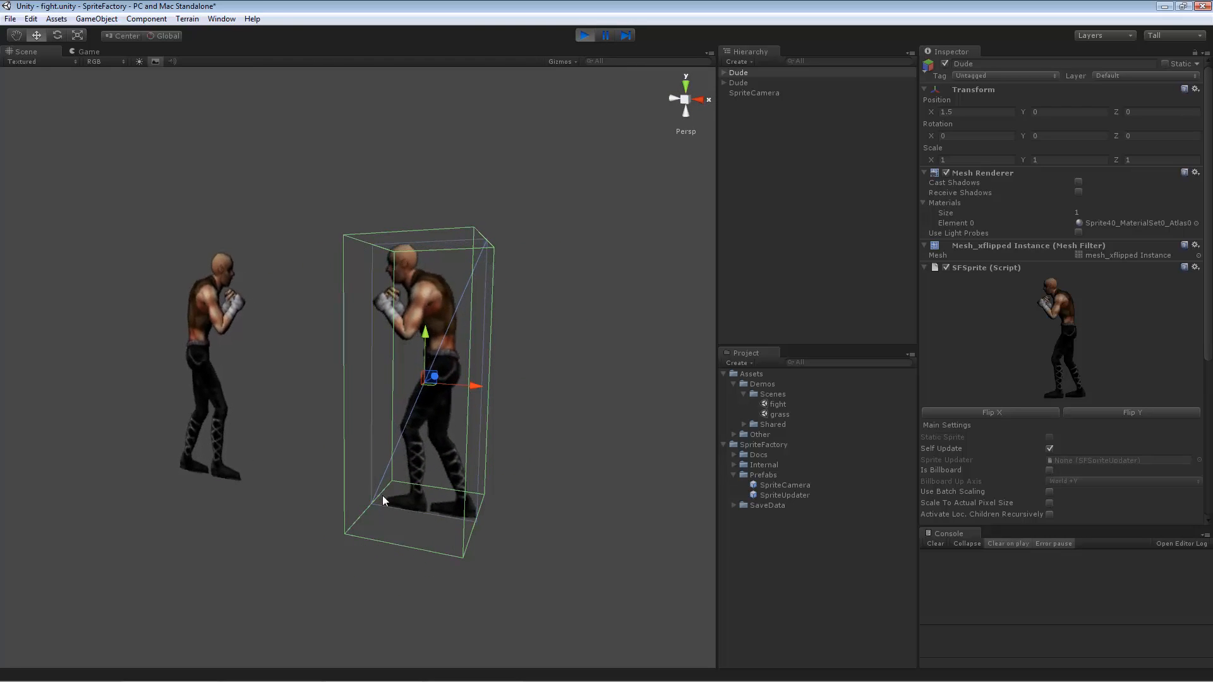
Examine the right fighter's sprite mesh and green collider box from several angles
{"action": "left_click_drag", "start_coordinate": [365, 518], "coordinate": [472, 295], "text": "alt"}
{"action": "left_click_drag", "start_coordinate": [518, 498], "coordinate": [502, 414], "text": "alt"}
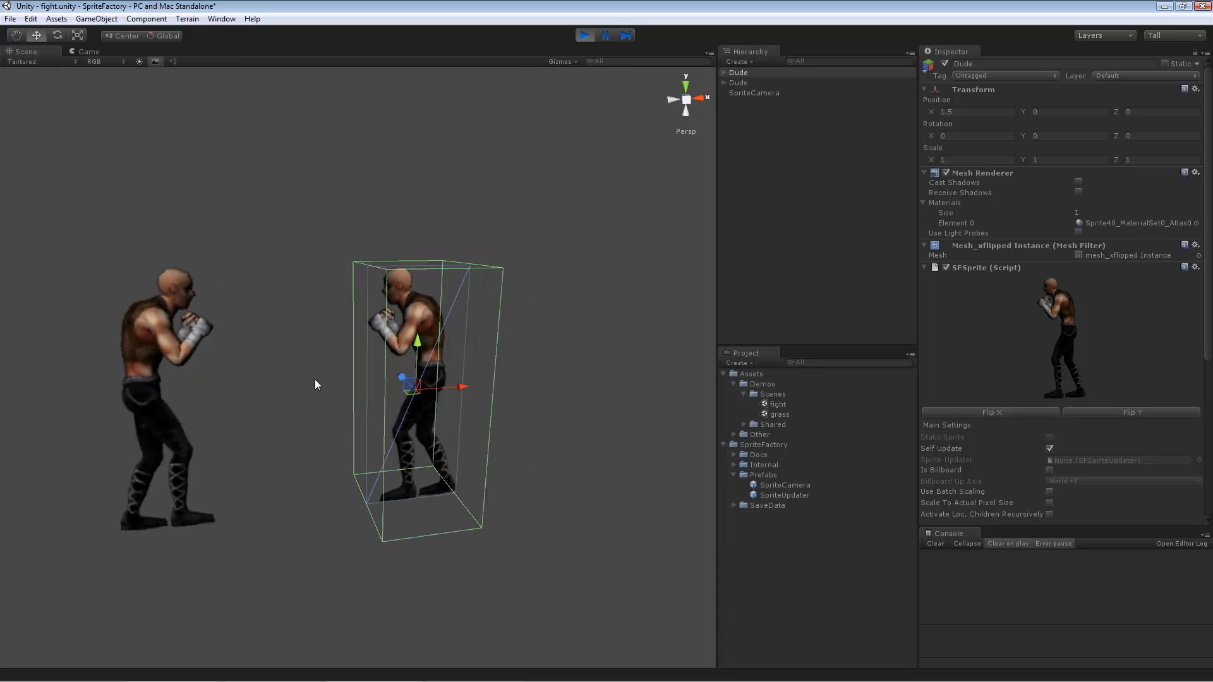
{"action": "middle_click_drag", "start_coordinate": [469, 517], "coordinate": [567, 483]}
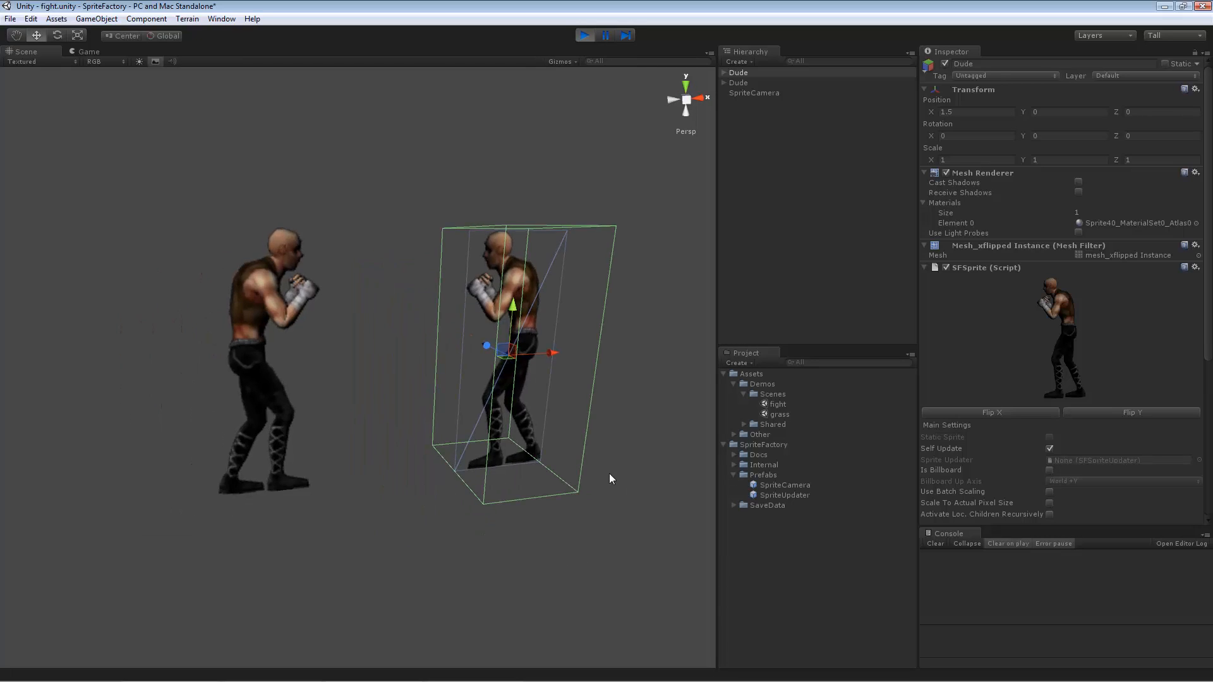
{"action": "middle_click_drag", "start_coordinate": [620, 441], "coordinate": [549, 467]}
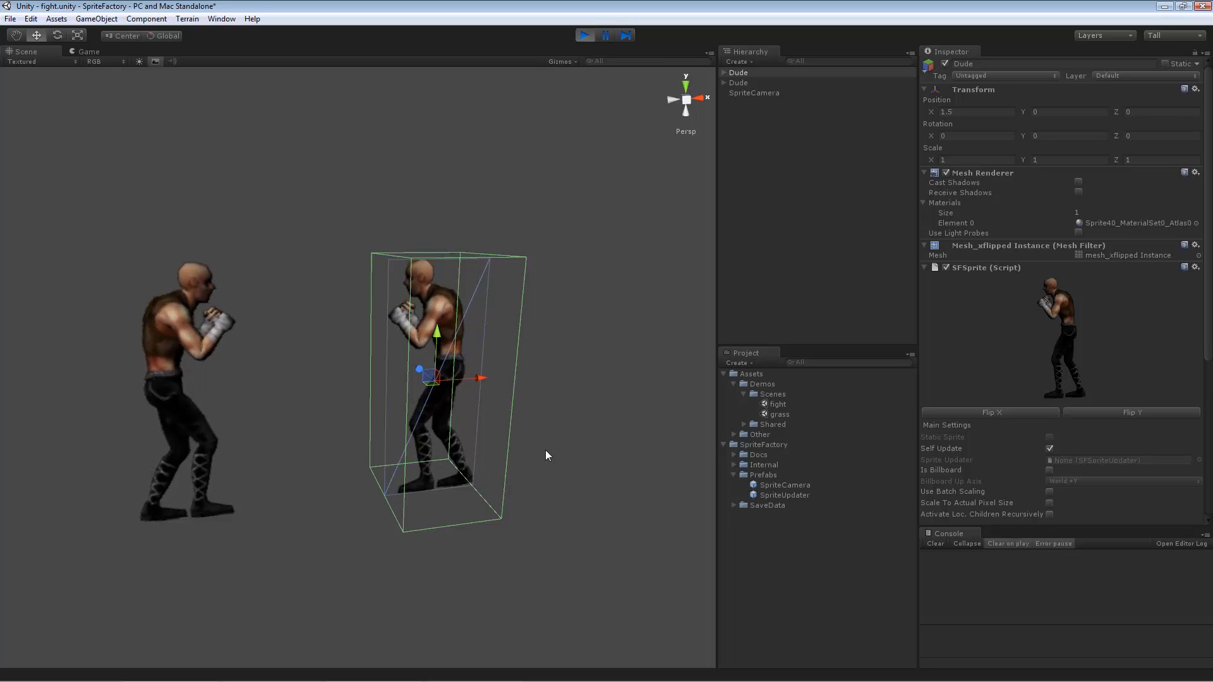
{"action": "mouse_move", "coordinate": [536, 432]}
{"action": "left_mouse_down", "text": "alt"}
{"action": "mouse_move", "coordinate": [448, 396]}
{"action": "mouse_move", "coordinate": [531, 428]}
{"action": "mouse_move", "coordinate": [524, 417]}
{"action": "left_mouse_up", "text": "alt"}
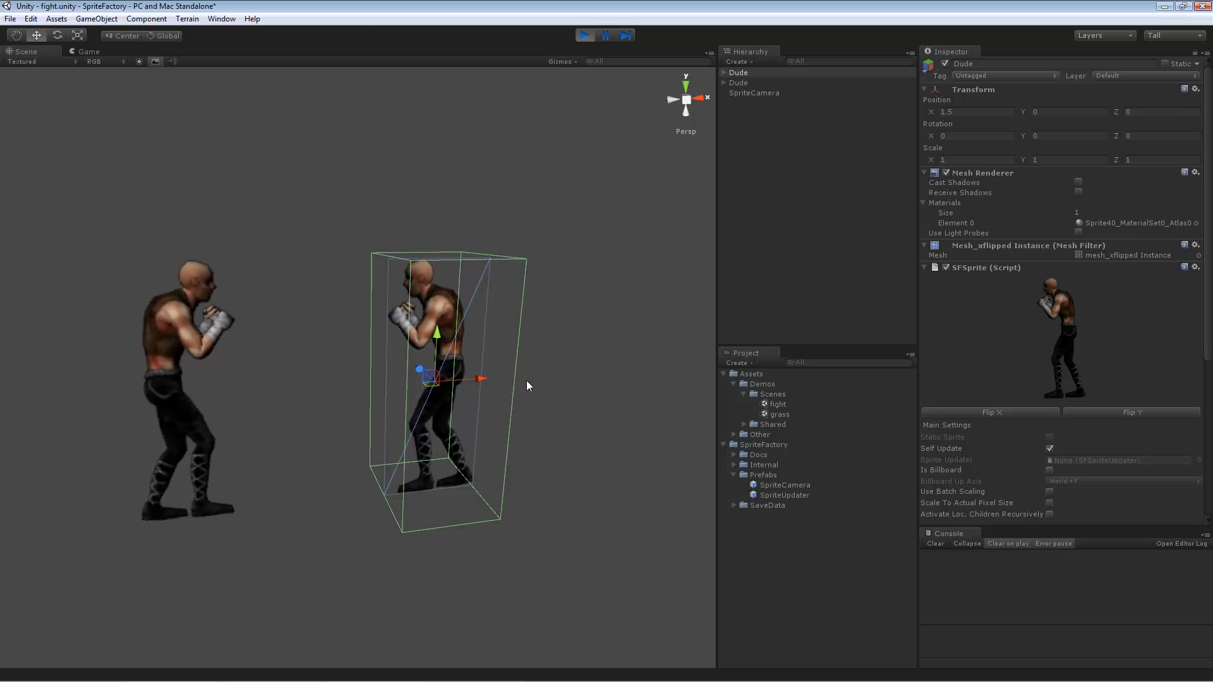
{"action": "mouse_move", "coordinate": [477, 379]}
{"action": "left_mouse_down", "text": "alt"}
{"action": "mouse_move", "coordinate": [556, 401]}
{"action": "mouse_move", "coordinate": [585, 445]}
{"action": "mouse_move", "coordinate": [483, 419]}
{"action": "mouse_move", "coordinate": [453, 366]}
{"action": "mouse_move", "coordinate": [379, 317]}
{"action": "mouse_move", "coordinate": [166, 413]}
{"action": "mouse_move", "coordinate": [321, 540]}
{"action": "mouse_move", "coordinate": [453, 415]}
{"action": "mouse_move", "coordinate": [461, 385]}
{"action": "left_mouse_up", "text": "alt"}
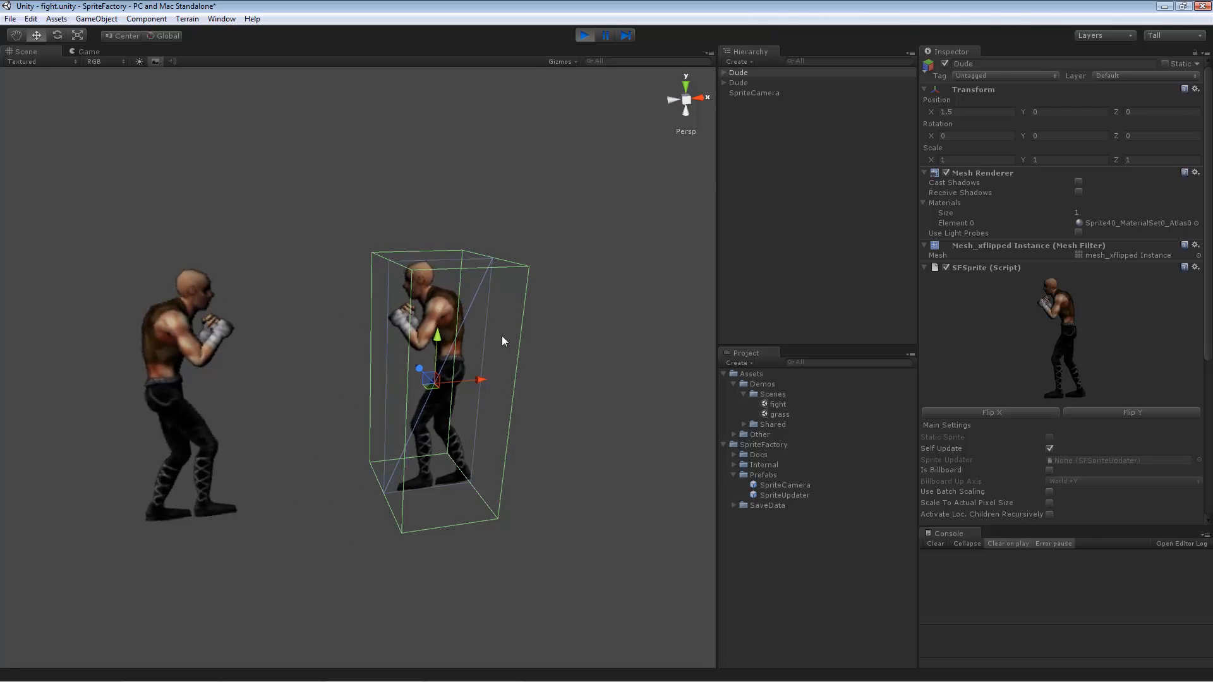
Expand the right fighter's Dude object and examine its HitCollider child and box collider
{"action": "left_click", "coordinate": [724, 72]}
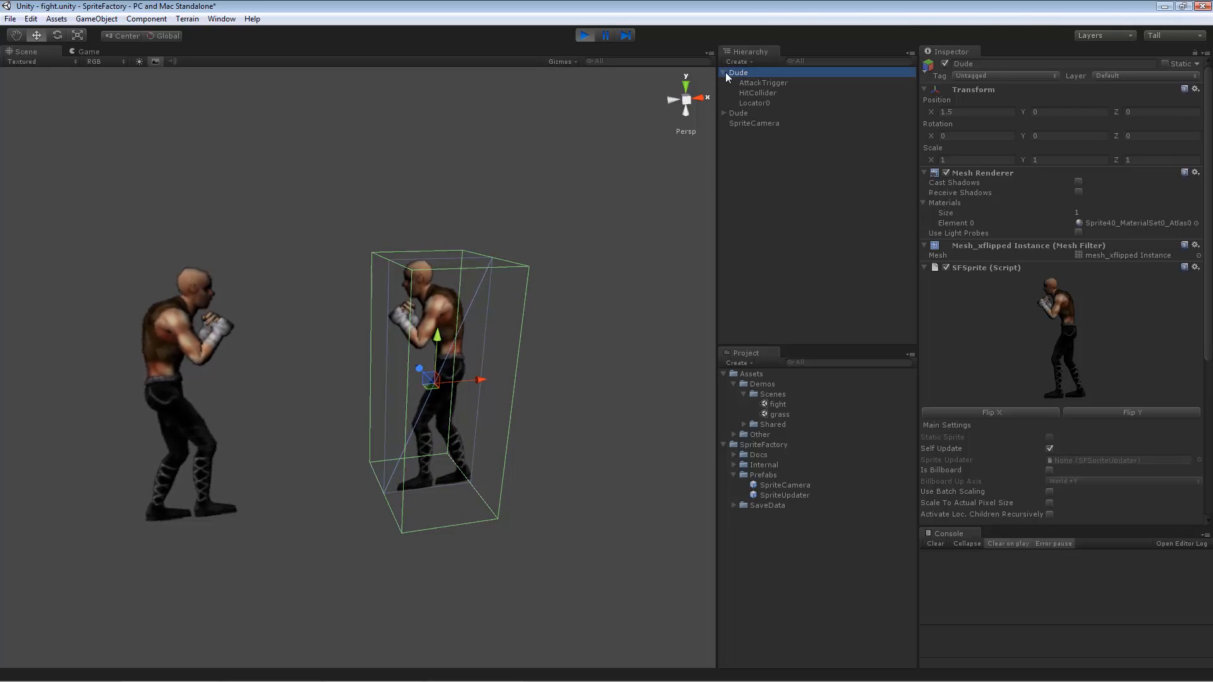
{"action": "left_click", "coordinate": [775, 93]}
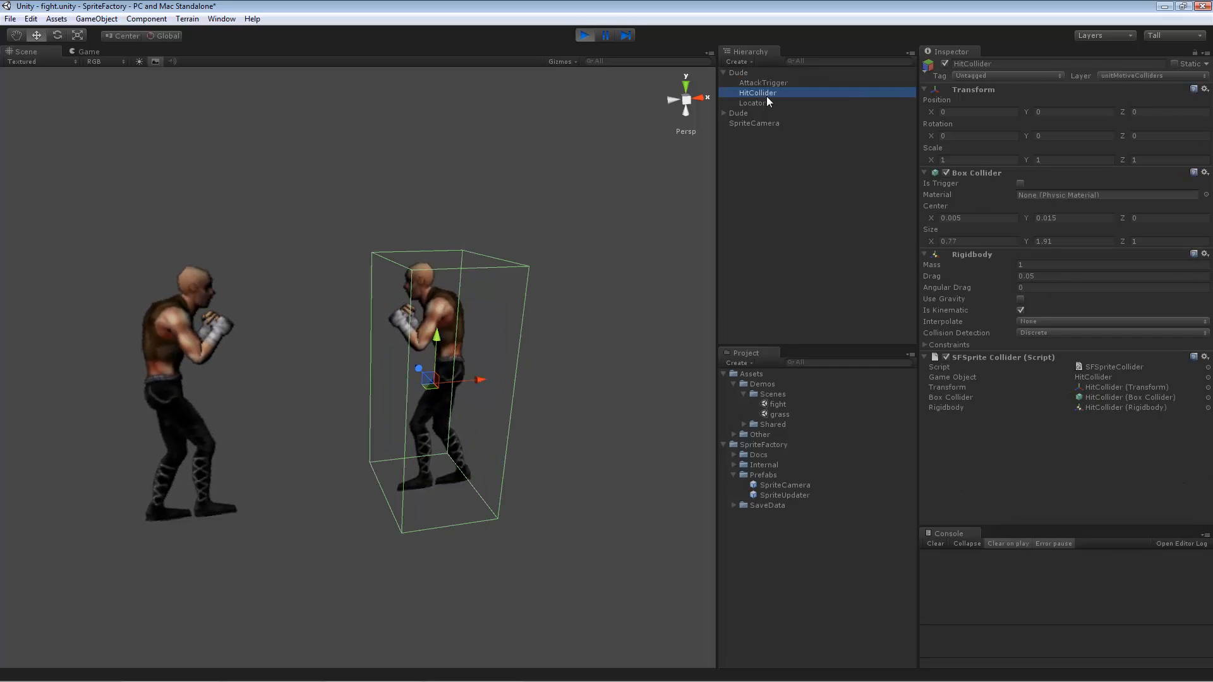
{"action": "left_click_drag", "start_coordinate": [442, 305], "coordinate": [419, 381], "text": "alt"}
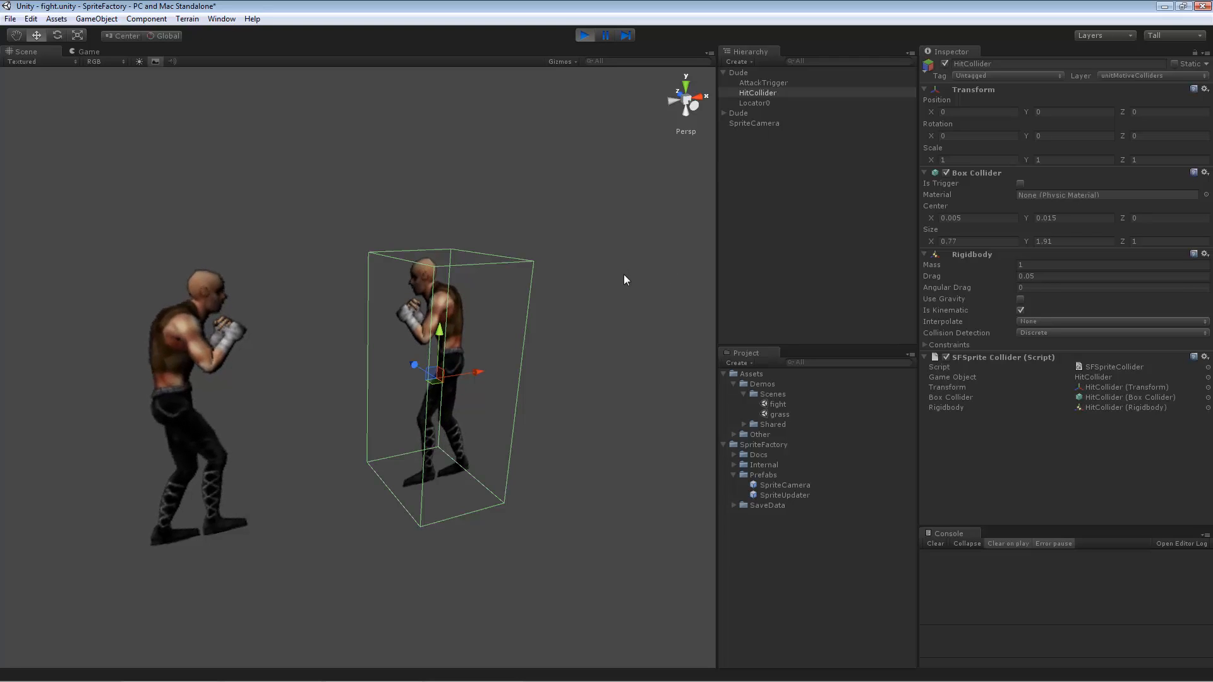
{"action": "left_click_drag", "start_coordinate": [623, 280], "coordinate": [547, 281], "text": "alt"}
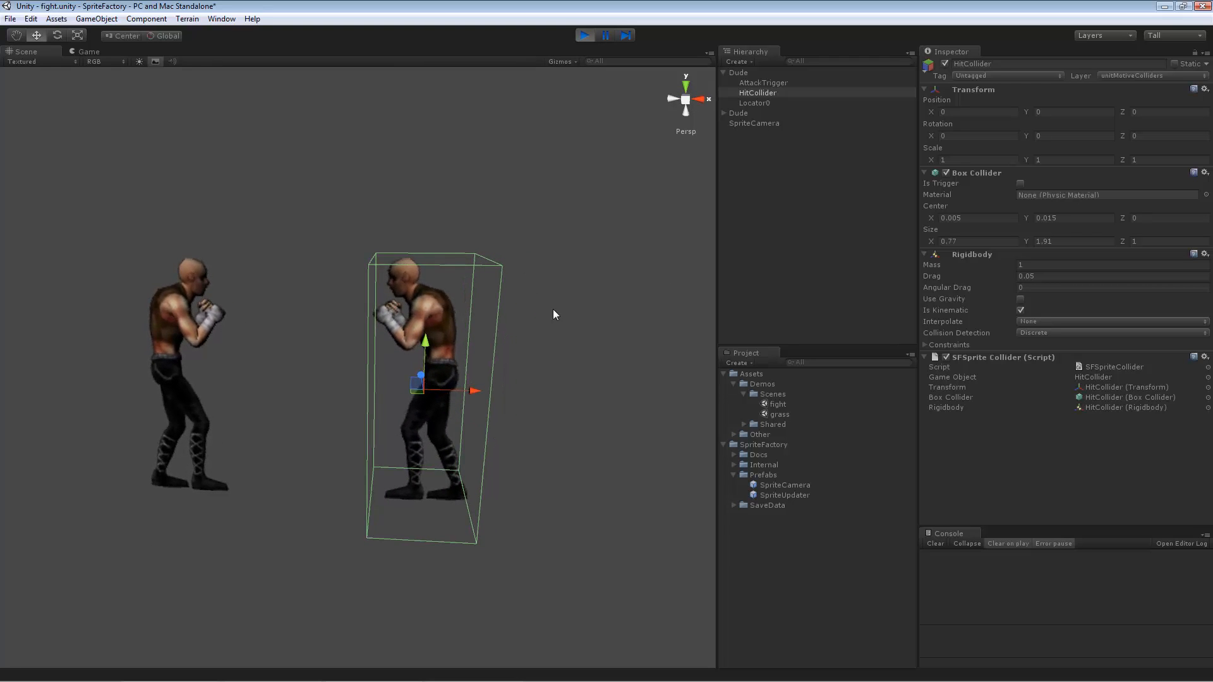
Inspect the AttackTrigger child of the right fighter and its box collider settings
{"action": "left_click", "coordinate": [766, 83]}
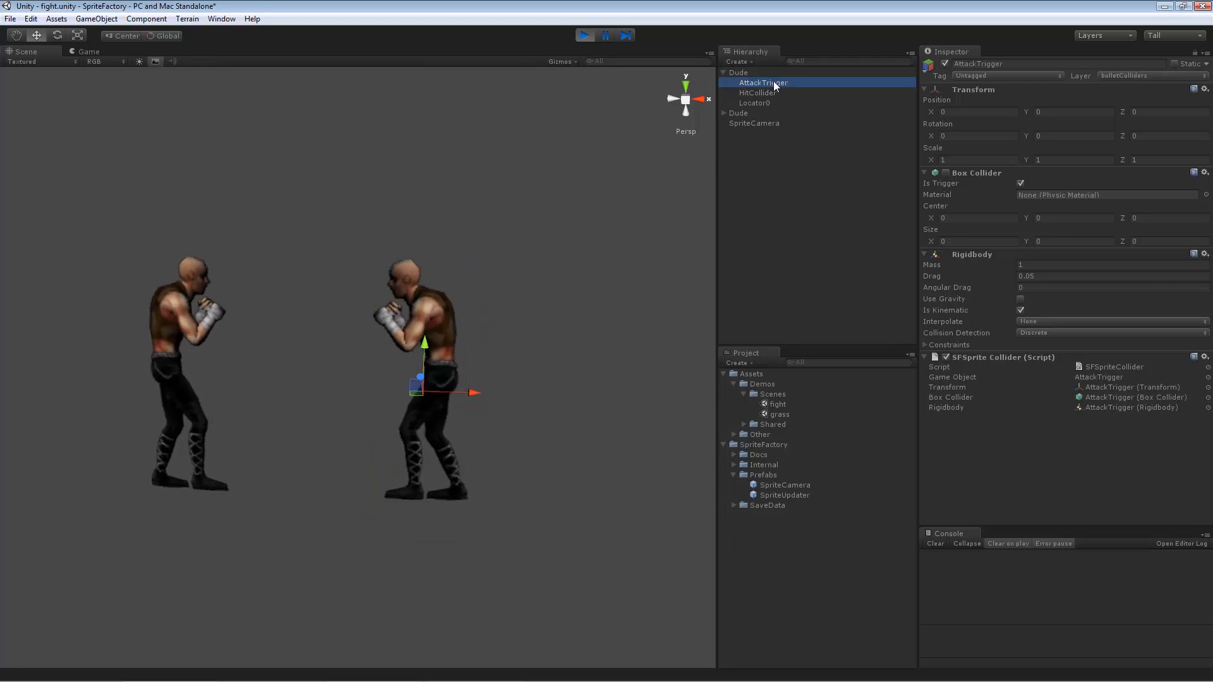
{"action": "left_click_drag", "start_coordinate": [568, 300], "coordinate": [566, 259], "text": "alt"}
{"action": "left_click_drag", "start_coordinate": [520, 368], "coordinate": [423, 371], "text": "alt"}
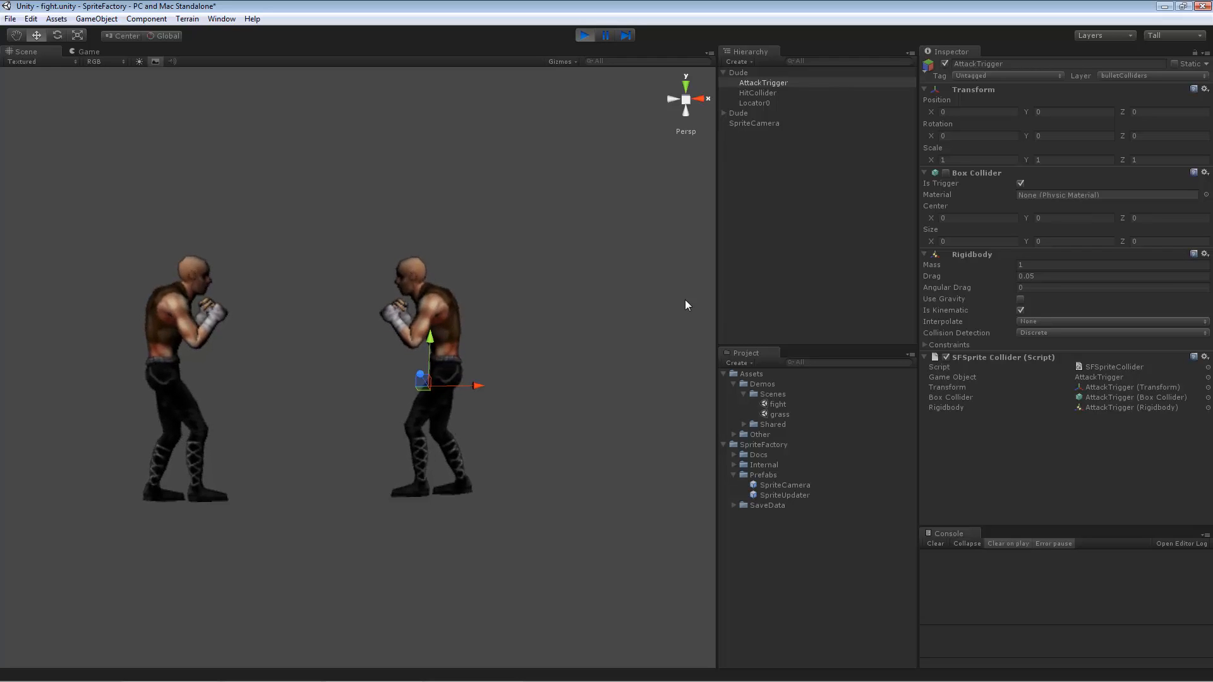
Inspect the Locator0 child and view its placement near the right fighter's hands from different angles
{"action": "left_click", "coordinate": [758, 103]}
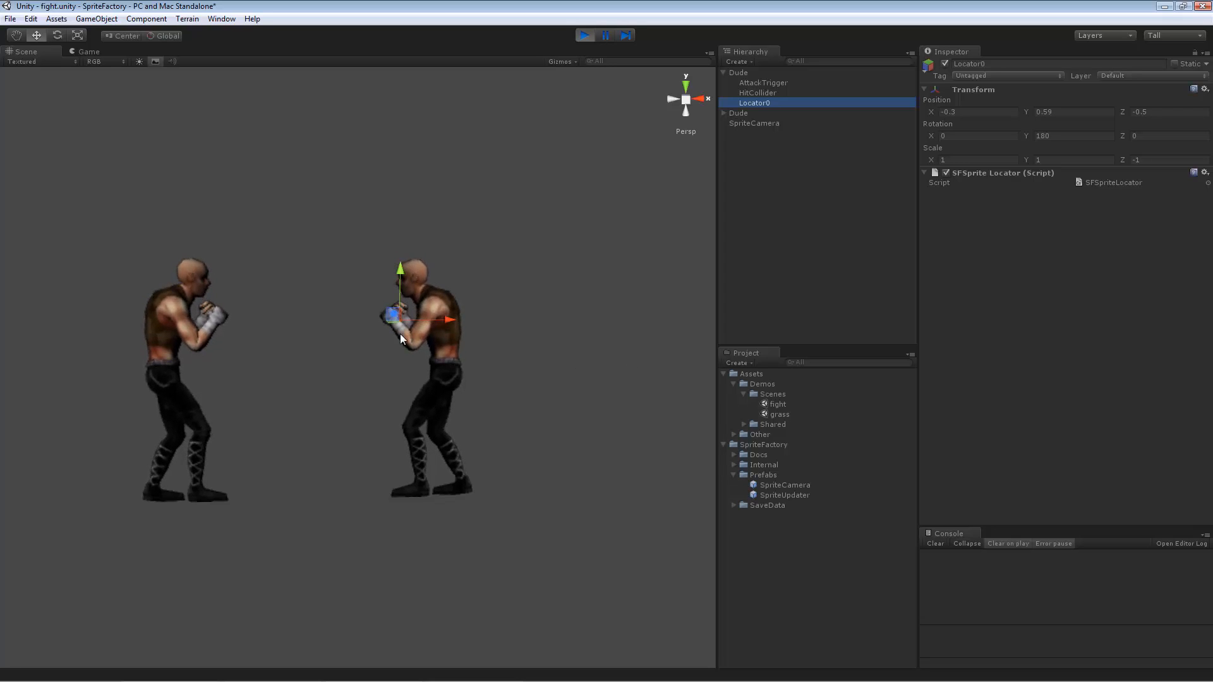
{"action": "left_click_drag", "start_coordinate": [400, 360], "coordinate": [271, 386], "text": "alt"}
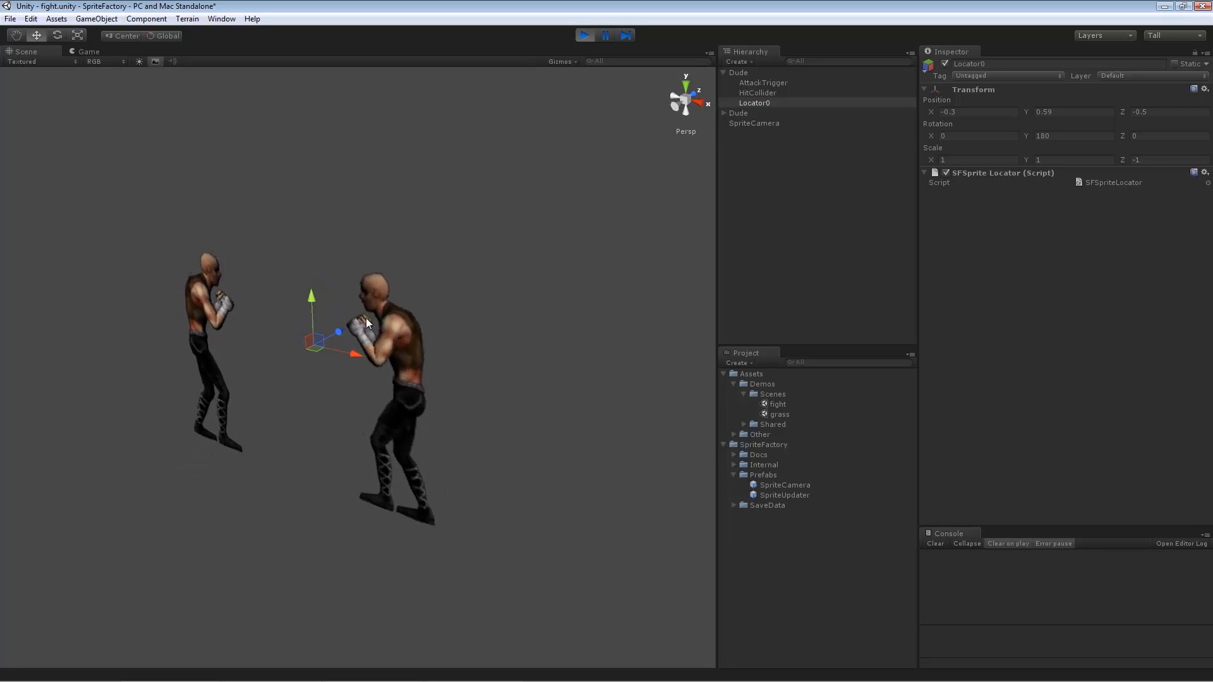
{"action": "left_click_drag", "start_coordinate": [441, 444], "coordinate": [383, 359], "text": "alt"}
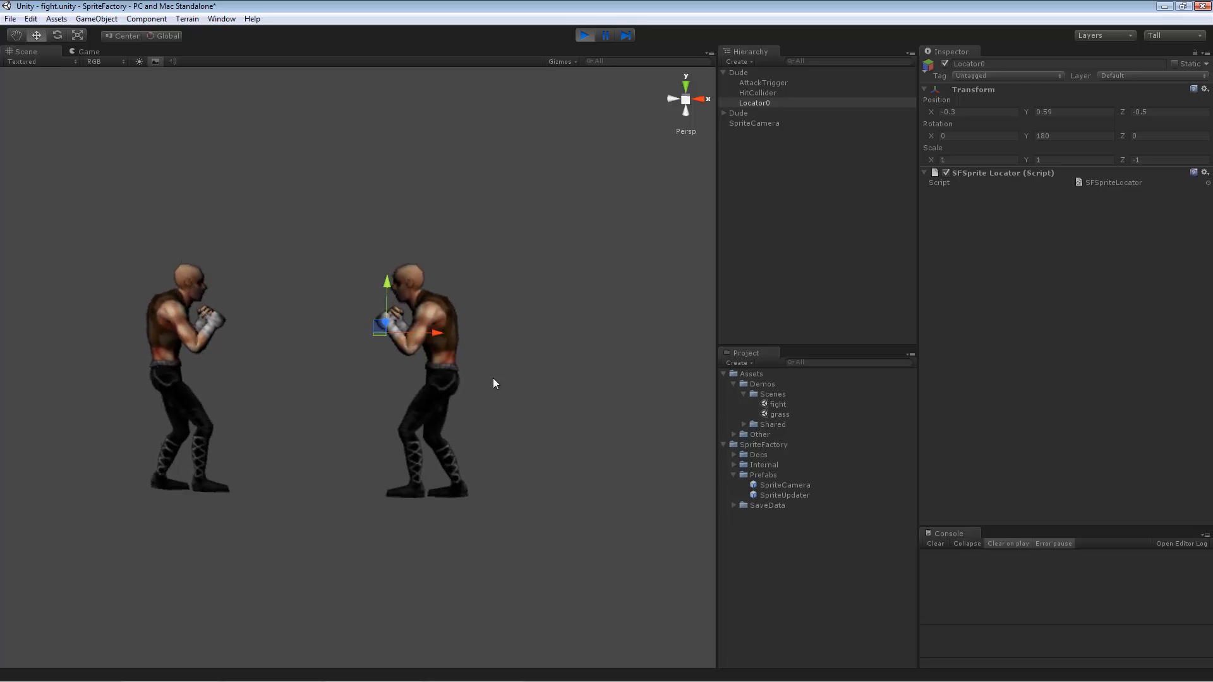
Recheck the HitCollider and AttackTrigger, and pause the game while the left fighter's punch hits the opponent
{"action": "left_click", "coordinate": [780, 92]}
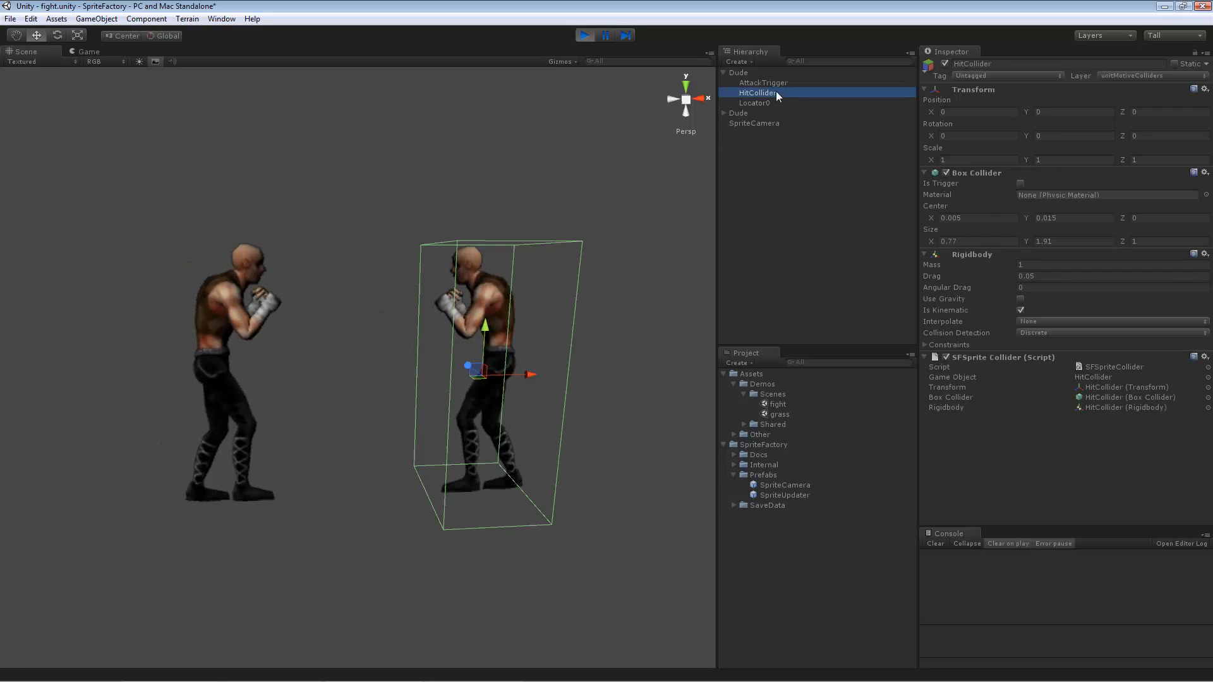
{"action": "left_click", "coordinate": [773, 83]}
{"action": "left_click", "coordinate": [90, 51]}
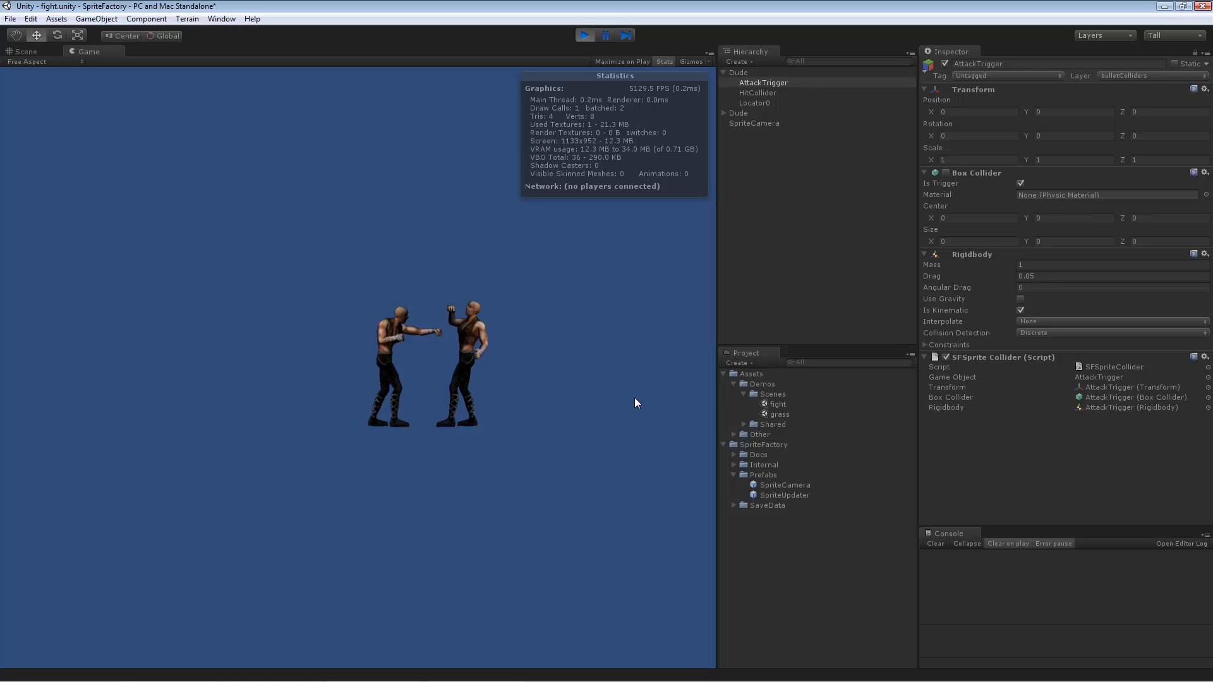
{"action": "left_click", "coordinate": [26, 52]}
{"action": "left_click", "coordinate": [87, 51]}
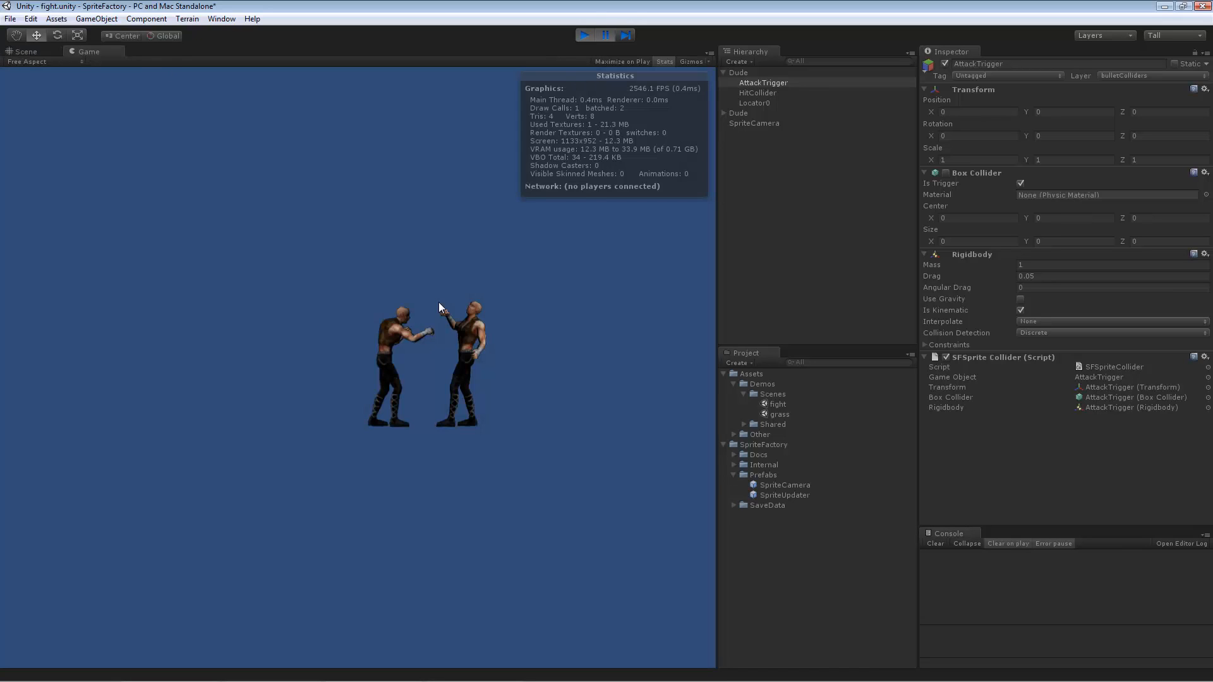
Select the punching fighter in the Scene view and examine the attack collider around its arm from several angles
{"action": "left_click", "coordinate": [26, 52]}
{"action": "left_click", "coordinate": [337, 331]}
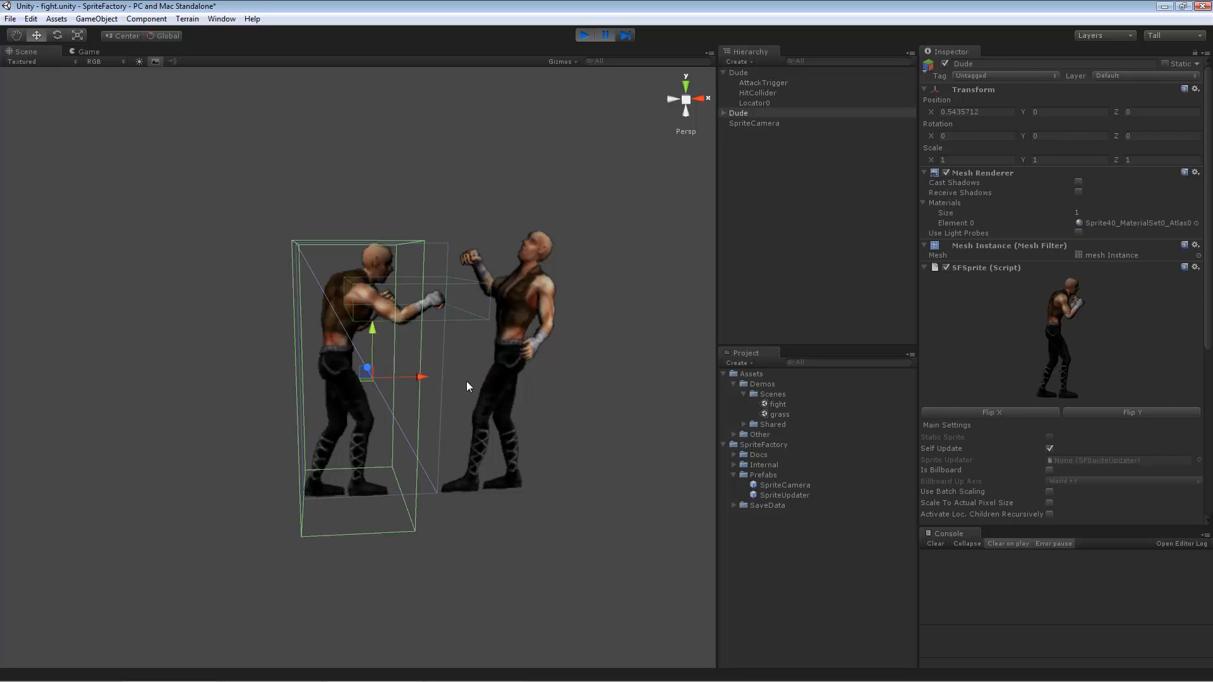
{"action": "left_click_drag", "start_coordinate": [466, 381], "coordinate": [453, 405], "text": "alt"}
{"action": "left_click_drag", "start_coordinate": [454, 309], "coordinate": [293, 400], "text": "alt"}
{"action": "left_click_drag", "start_coordinate": [425, 480], "coordinate": [486, 306], "text": "alt"}
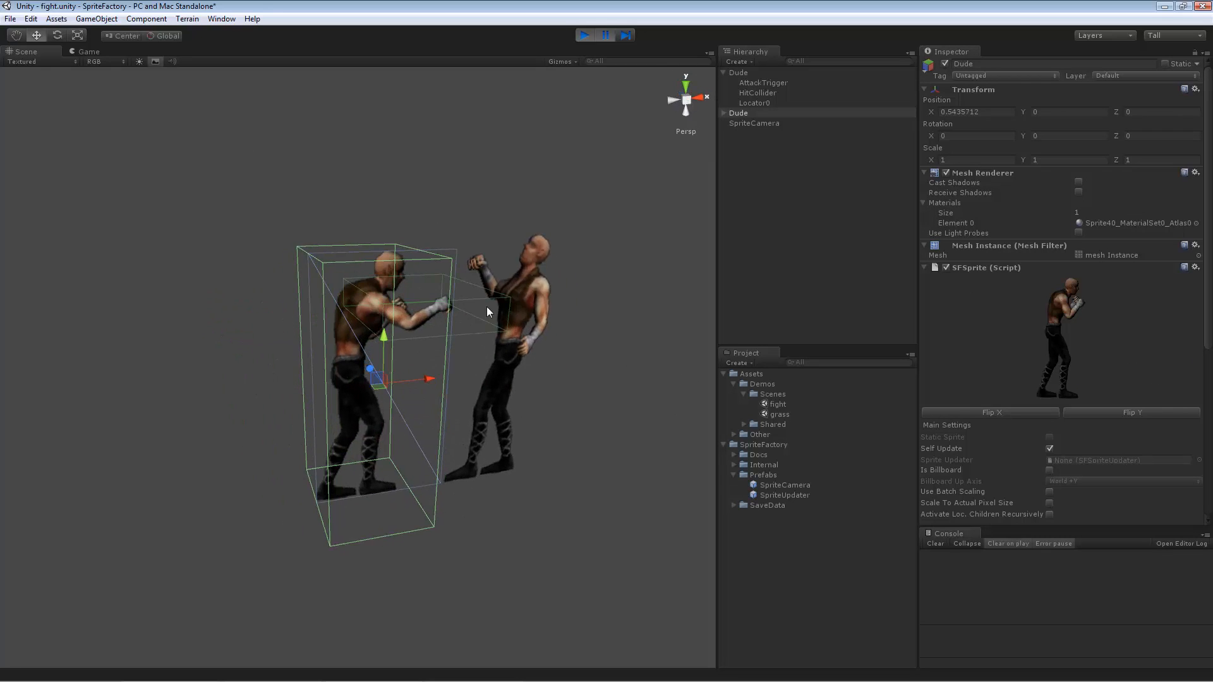
{"action": "left_click_drag", "start_coordinate": [547, 362], "coordinate": [480, 285], "text": "alt"}
{"action": "left_click_drag", "start_coordinate": [581, 381], "coordinate": [490, 376], "text": "alt"}
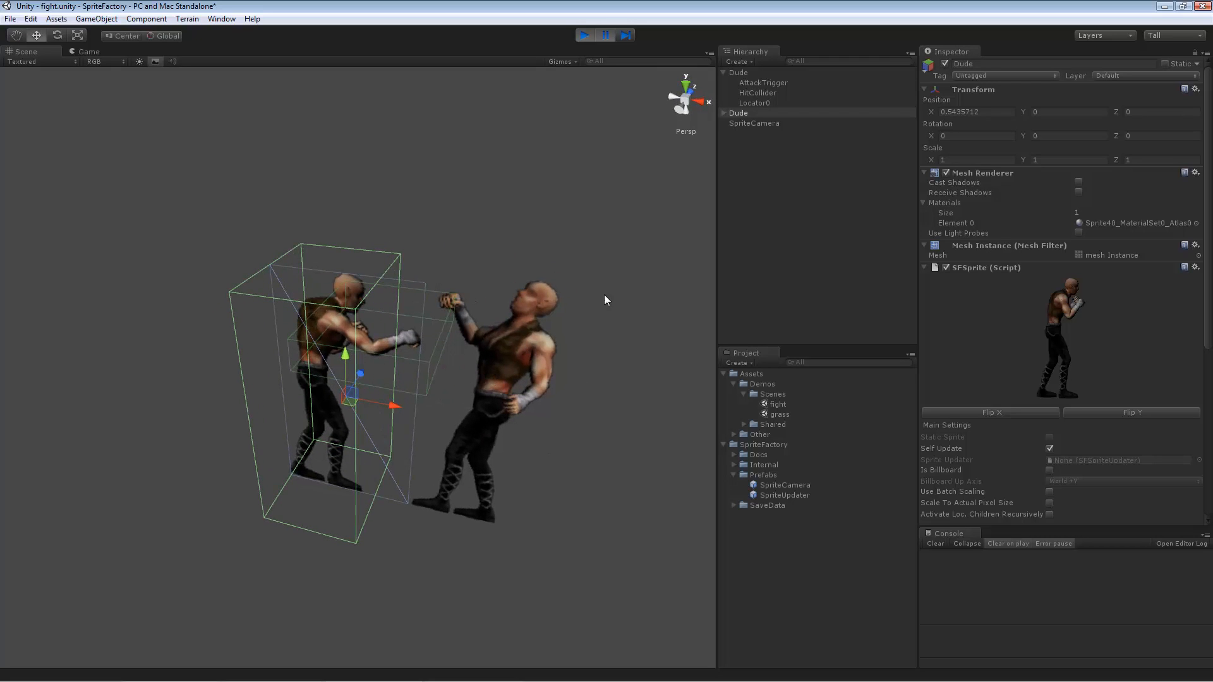
Compare the struck fighter's HitCollider with the punching fighter's attack collider to examine their overlap
{"action": "left_click", "coordinate": [745, 74]}
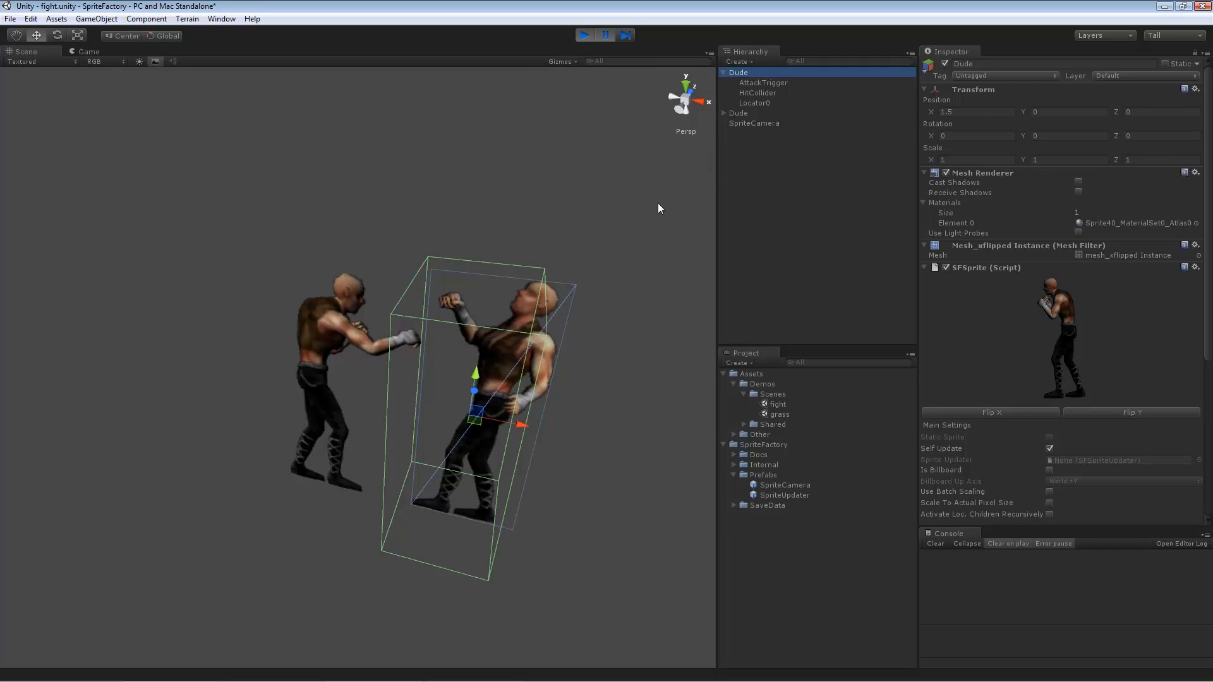
{"action": "left_click", "coordinate": [768, 94]}
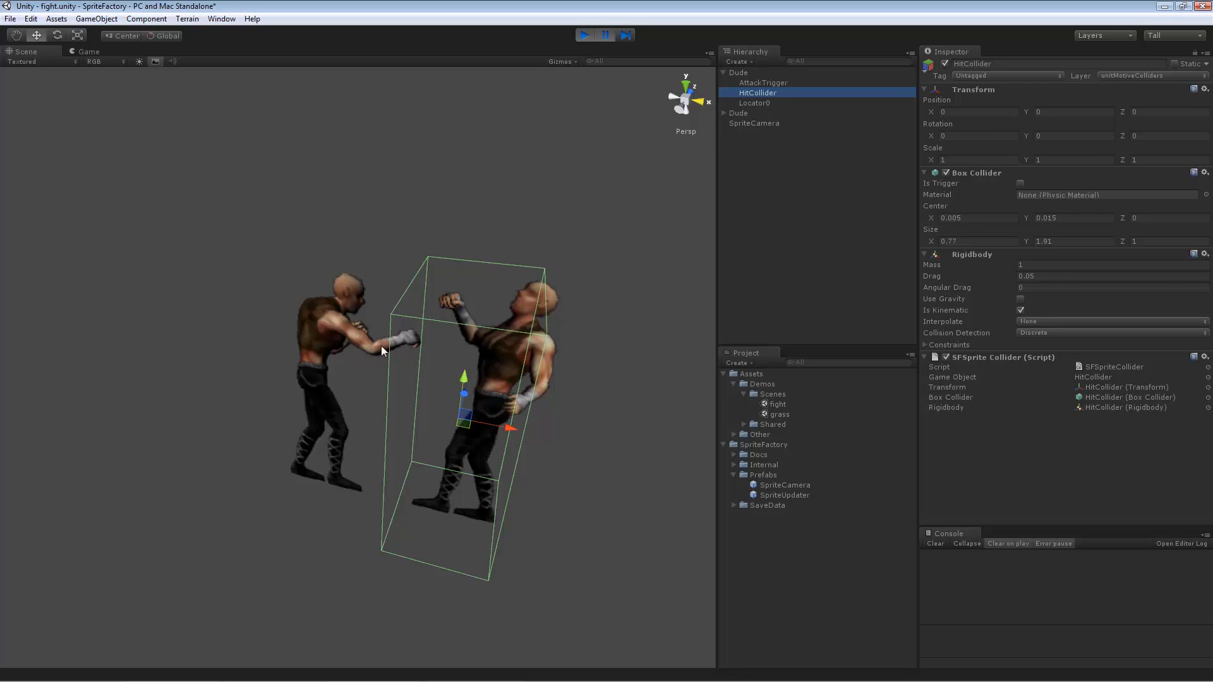
{"action": "left_click", "coordinate": [335, 332]}
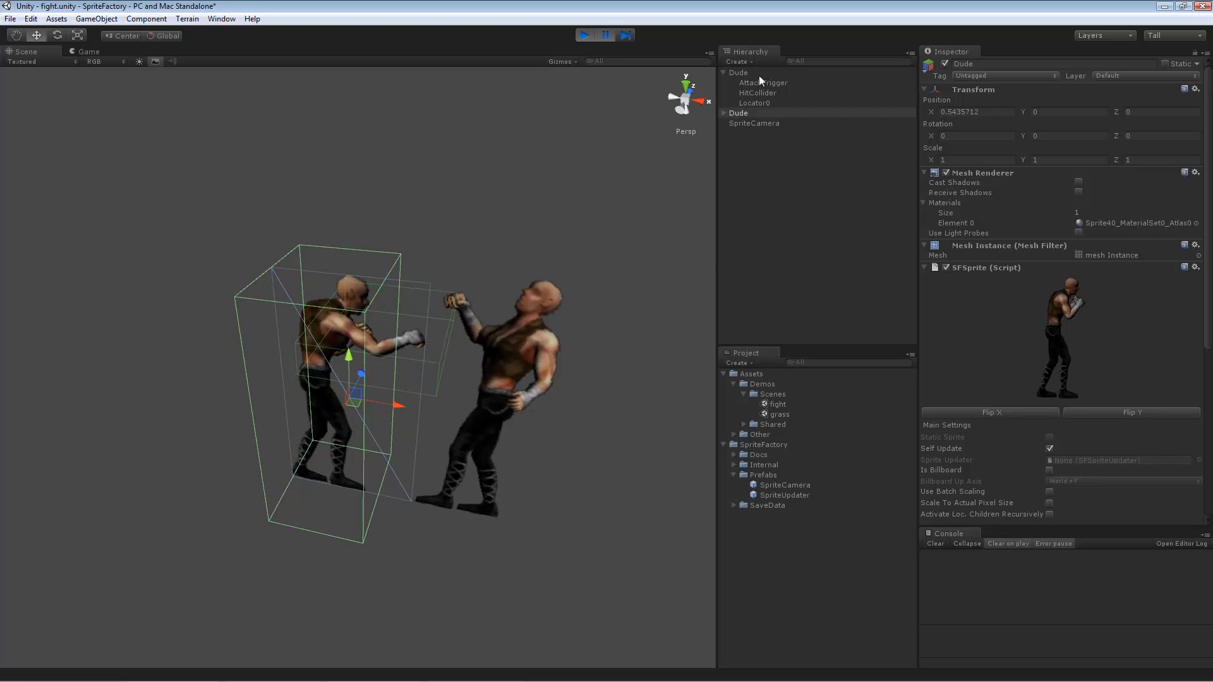
{"action": "left_click", "coordinate": [765, 94]}
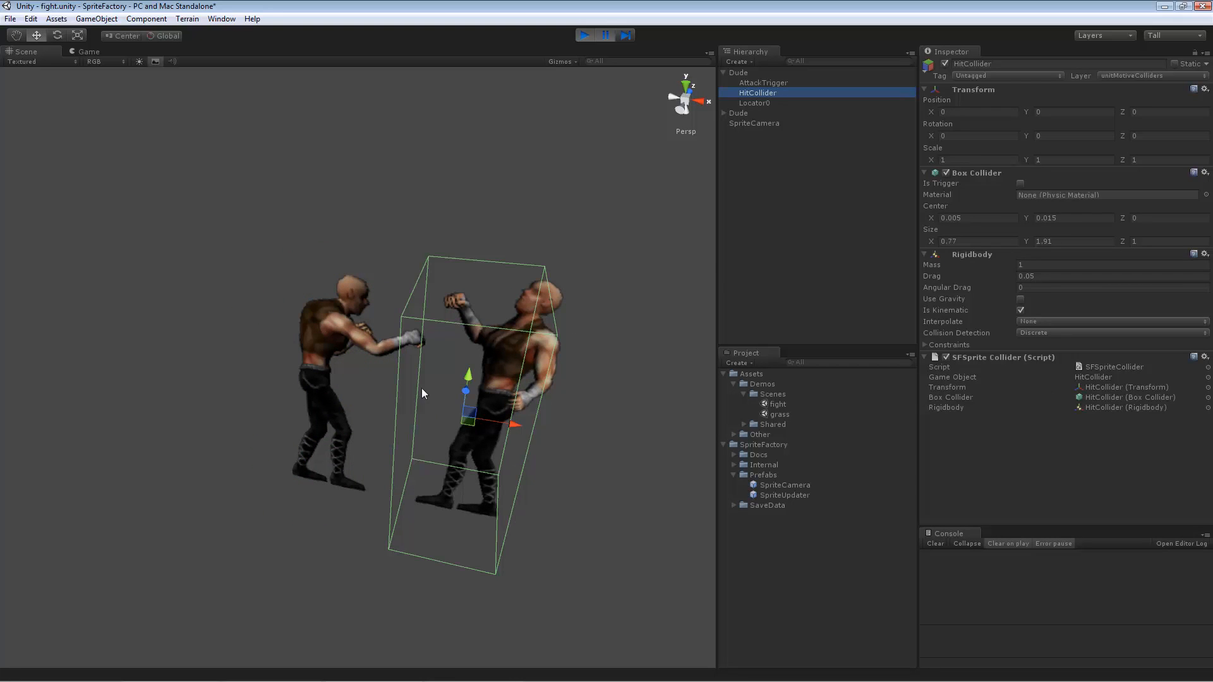
{"action": "left_click_drag", "start_coordinate": [498, 476], "coordinate": [590, 418], "text": "alt"}
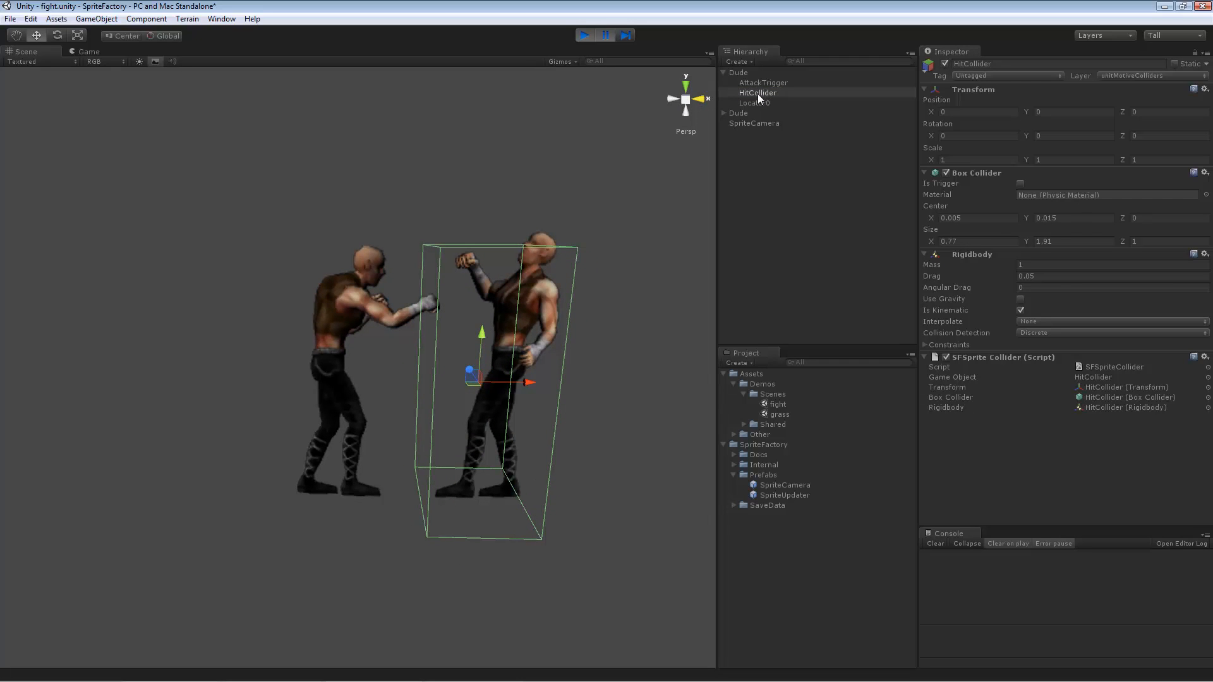
Select the struck fighter's Dude object and review its sprite's main, animation and material settings
{"action": "left_click", "coordinate": [749, 73]}
{"action": "scroll", "coordinate": [1044, 452], "scroll_direction": "down", "scroll_amount": 8}
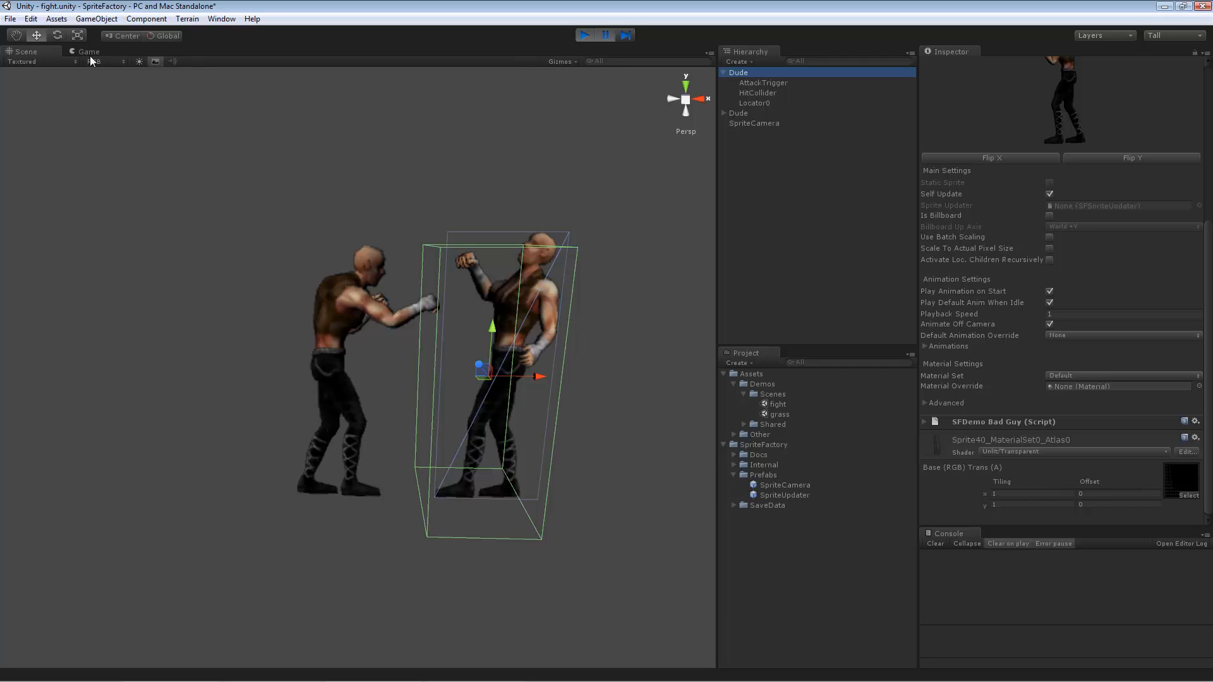
Dock the Game view beside the Scene view, resume the game and select the left fighter's Dude object
{"action": "left_click_drag", "start_coordinate": [88, 52], "coordinate": [46, 111]}
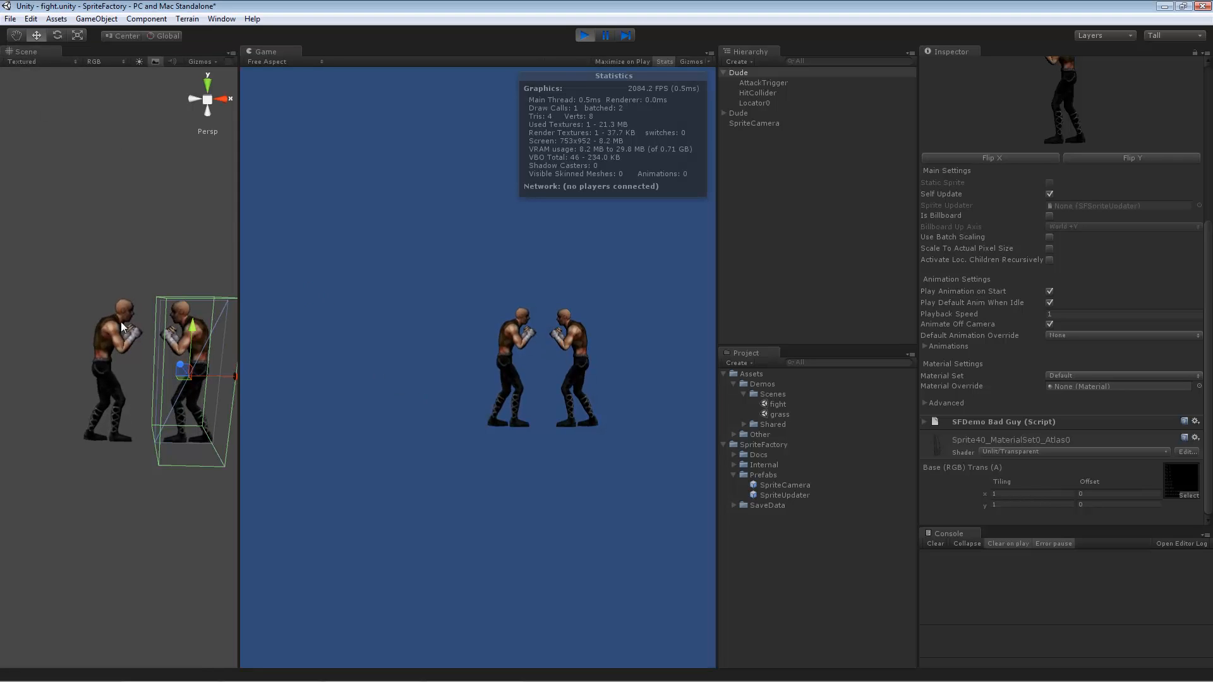
{"action": "left_click", "coordinate": [742, 114]}
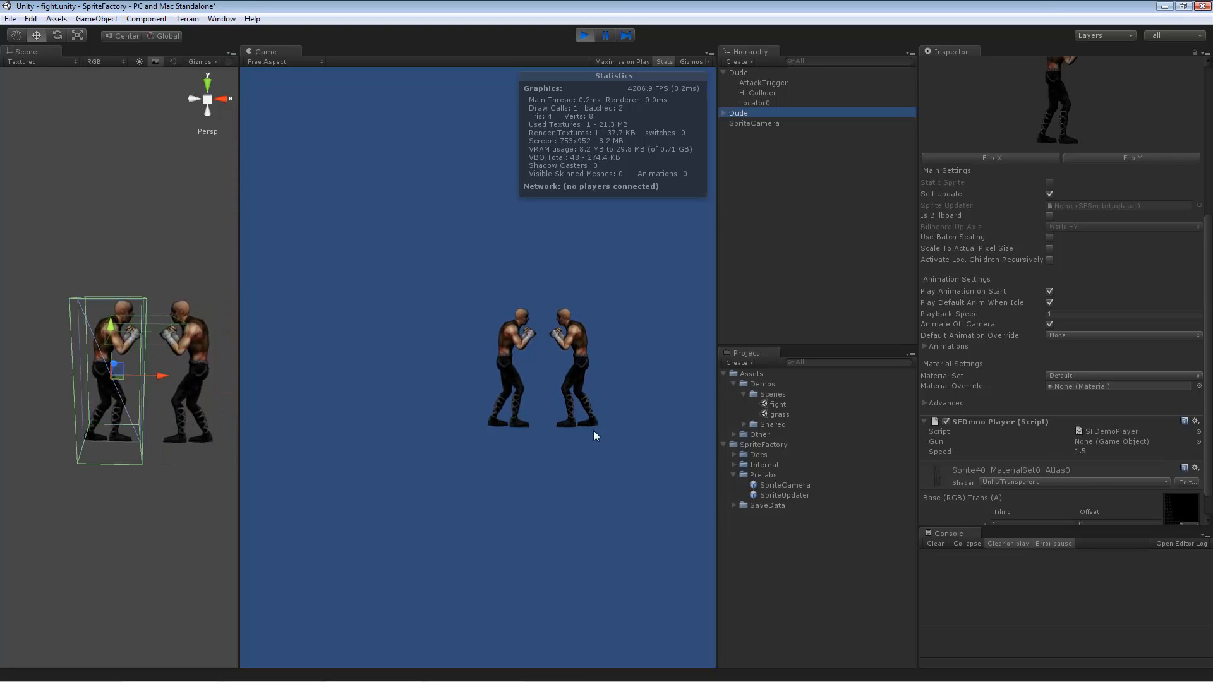
Make the left fighter punch the opponent repeatedly while watching the attack collider and hit reactions in both the Scene and Game views
{"action": "left_click", "coordinate": [612, 352]}
{"action": "key", "text": "space"}
{"action": "key", "text": "space"}
{"action": "key", "text": "space"}
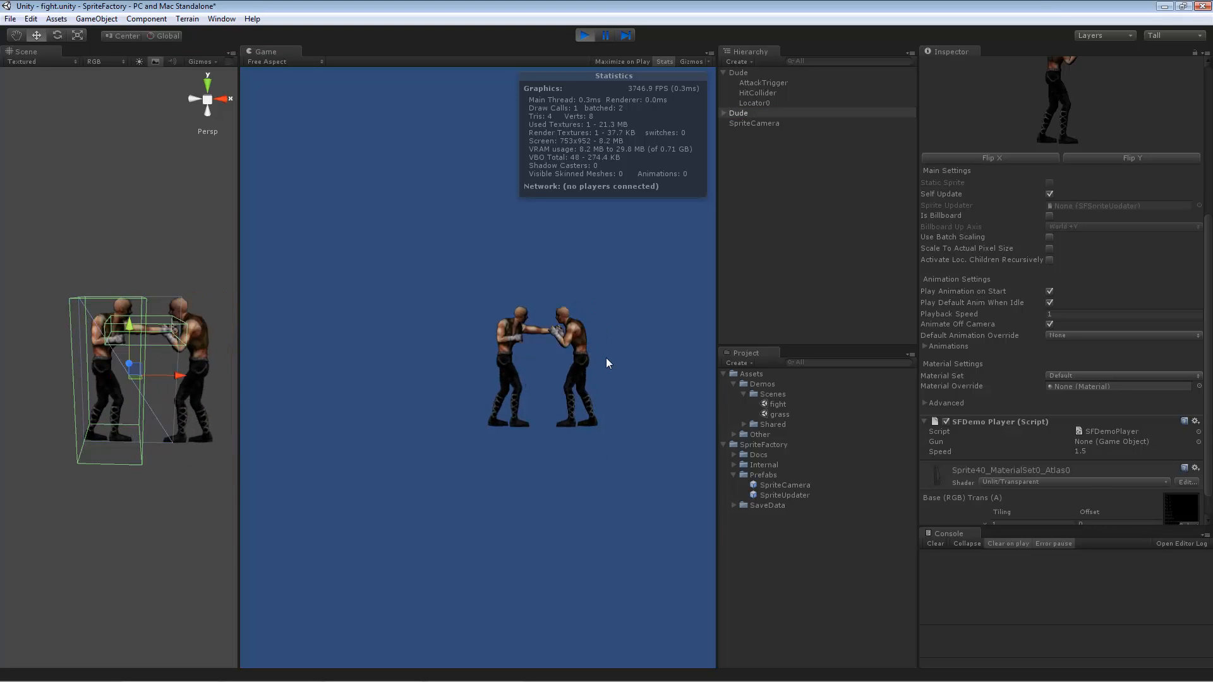
{"action": "key", "text": "space"}
{"action": "key", "text": "space"}
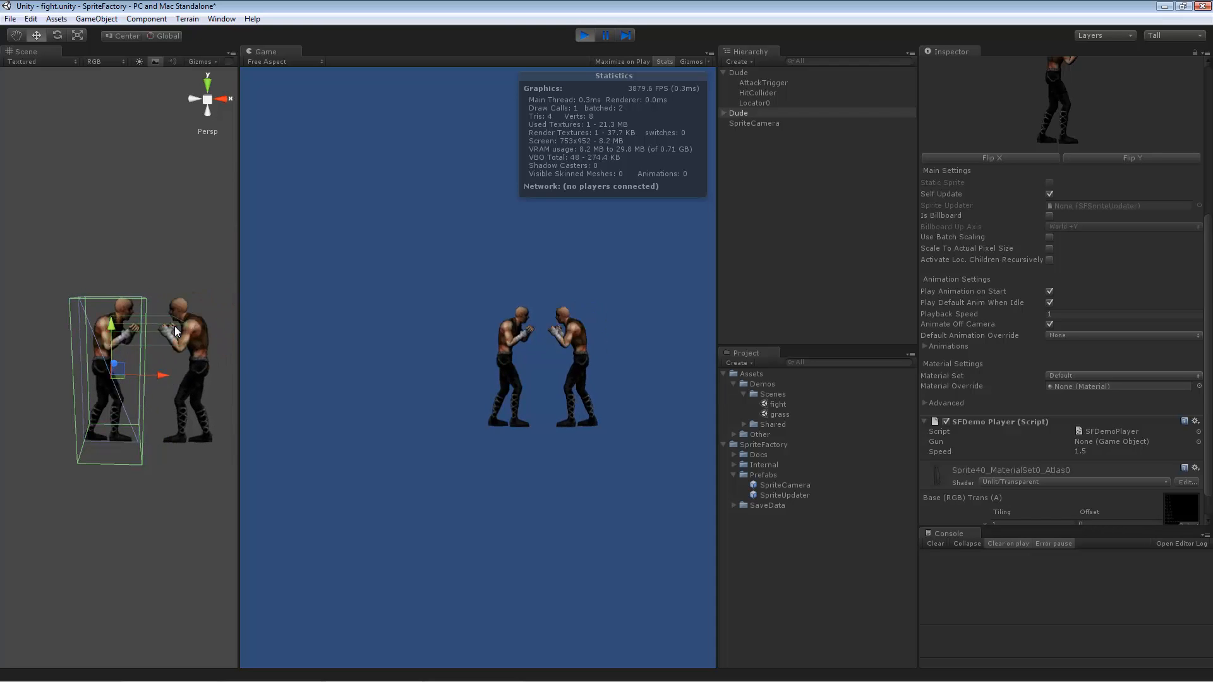
{"action": "key", "text": "space"}
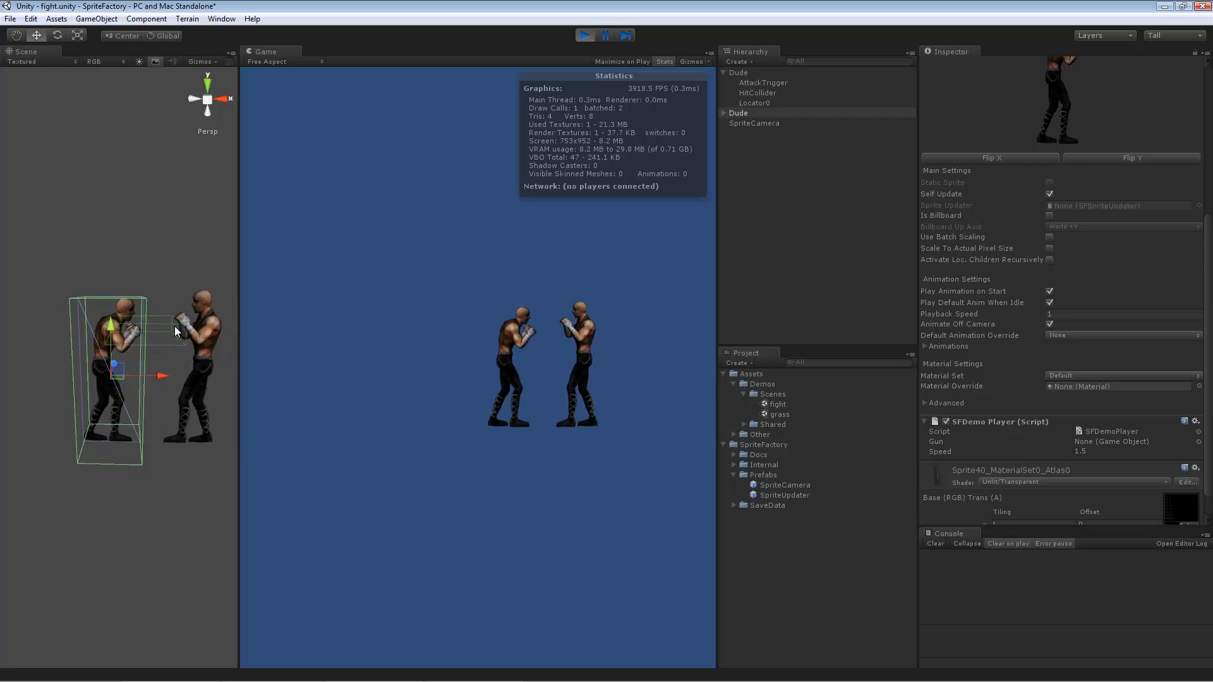
{"action": "key", "text": "space"}
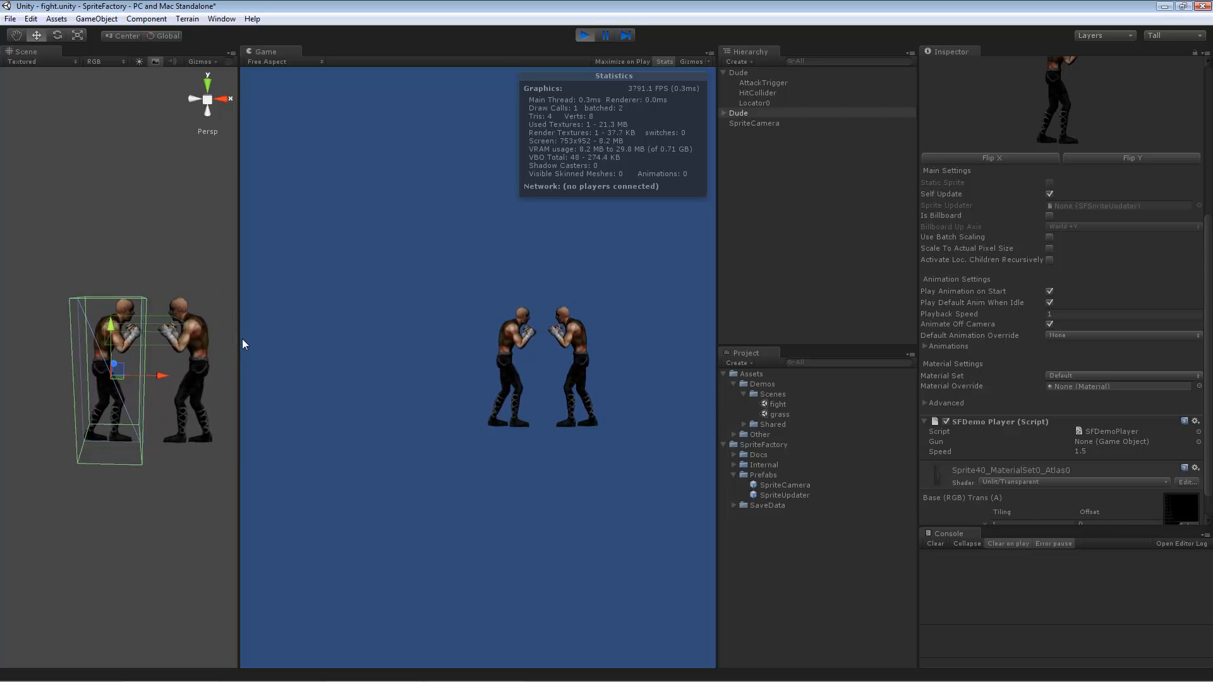
{"action": "key", "text": "space"}
{"action": "key", "text": "space"}
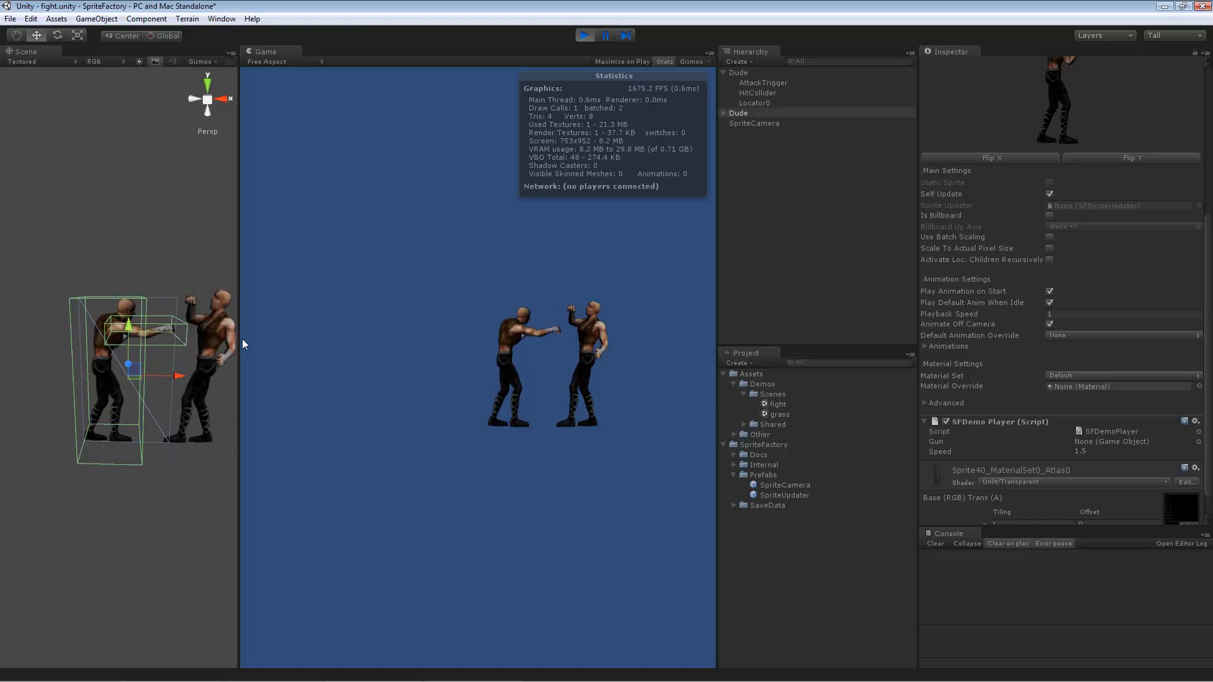
{"action": "key", "text": "space"}
{"action": "key", "text": "space"}
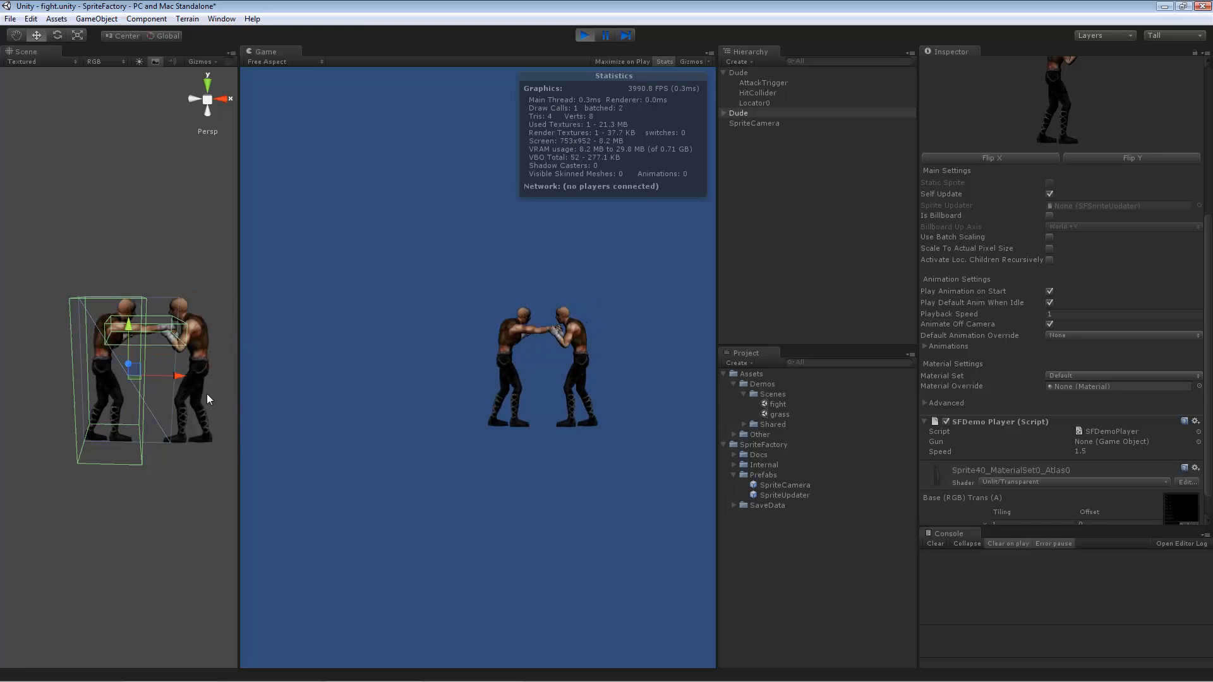
{"action": "key", "text": "space"}
{"action": "key", "text": "space"}
{"action": "key", "text": "space"}
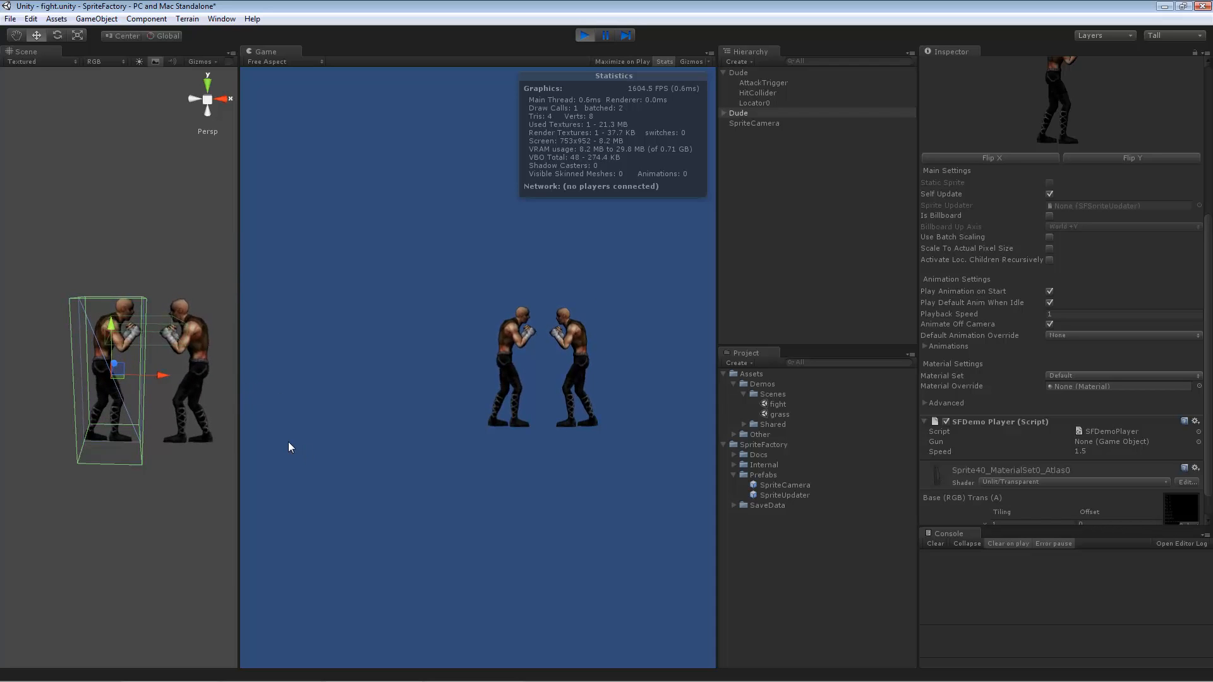
{"action": "key", "text": "space"}
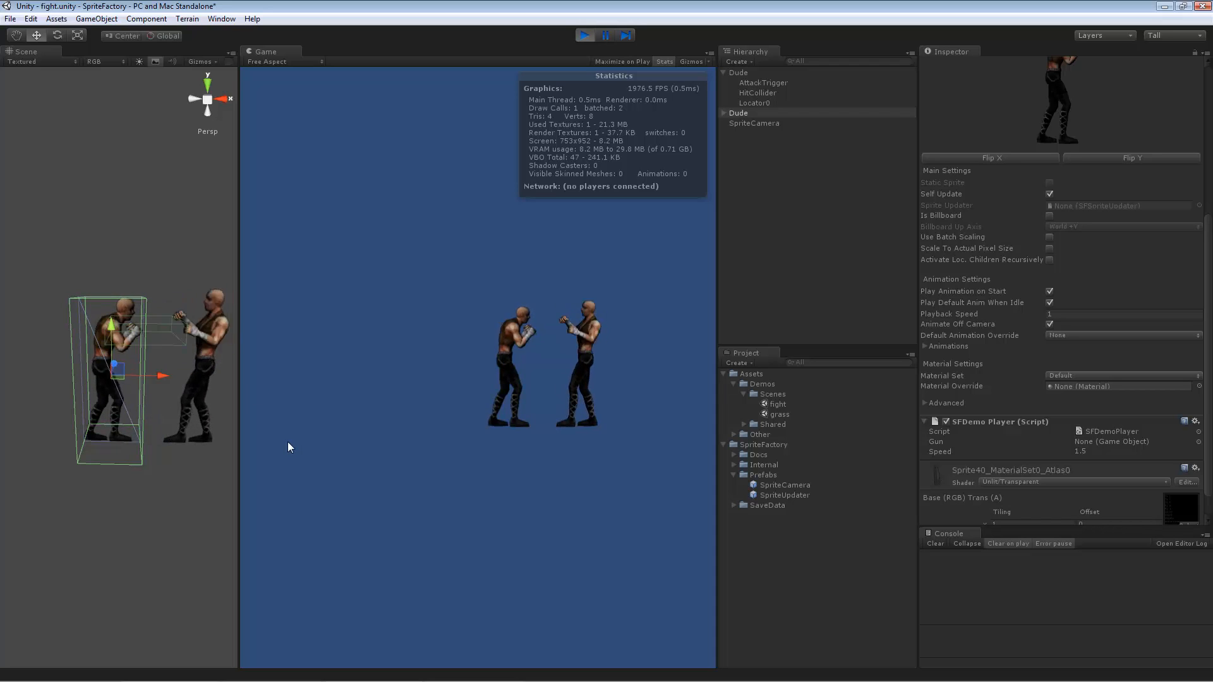
{"action": "key", "text": "space"}
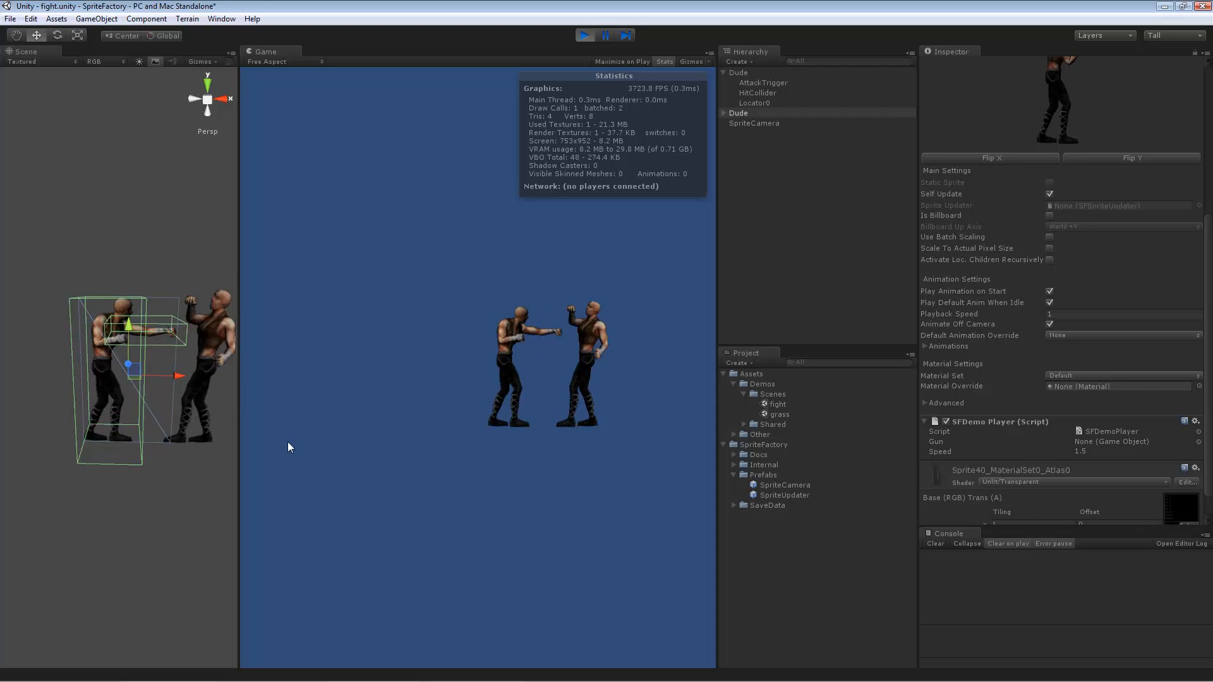
Stop the running fight demo and open the Sprite Factory editor window
{"action": "left_click", "coordinate": [589, 38]}
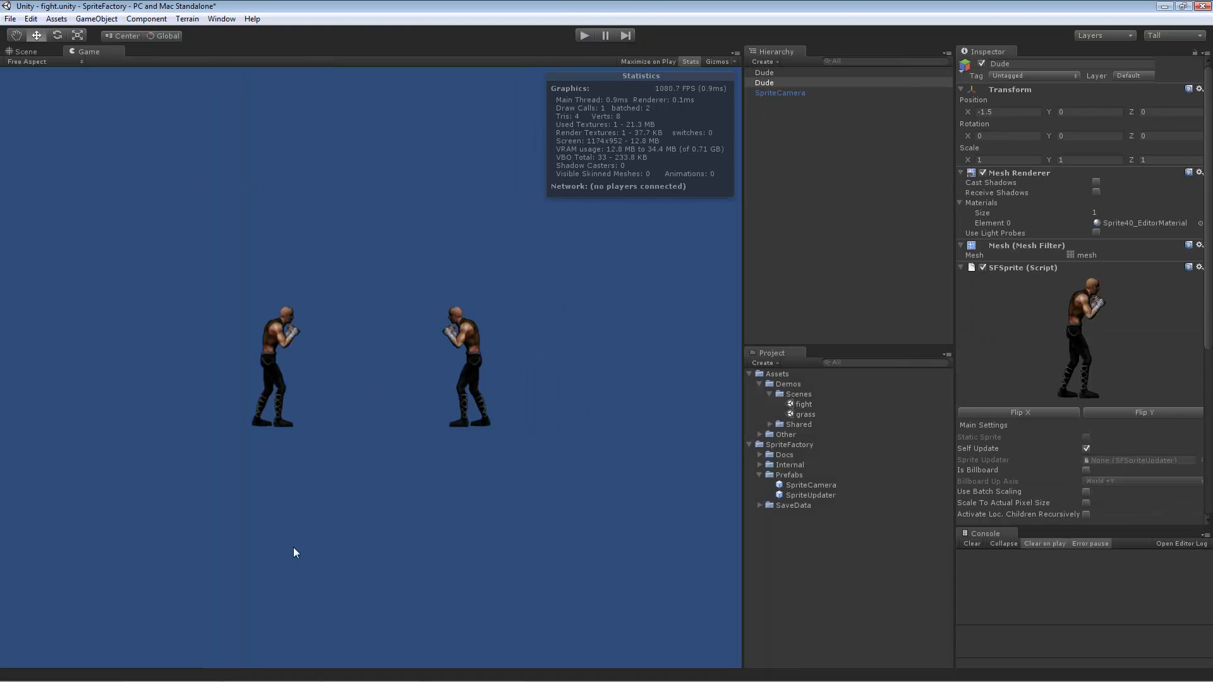
{"action": "left_click", "coordinate": [221, 18]}
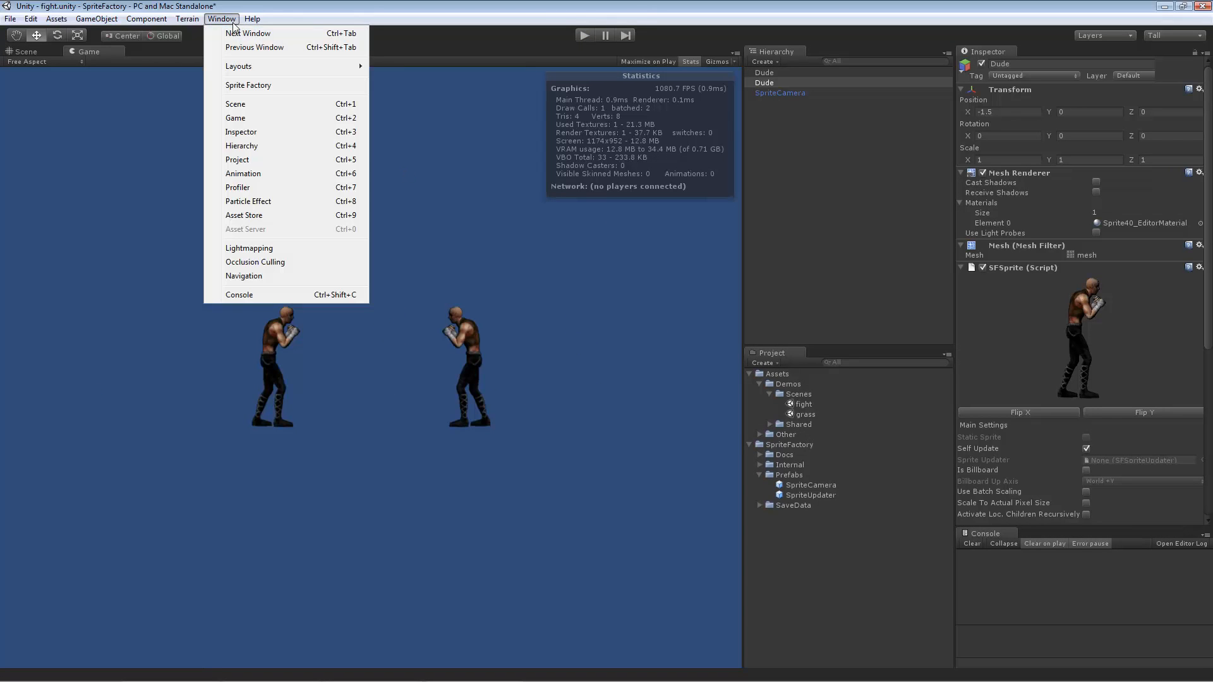
{"action": "left_click", "coordinate": [266, 86]}
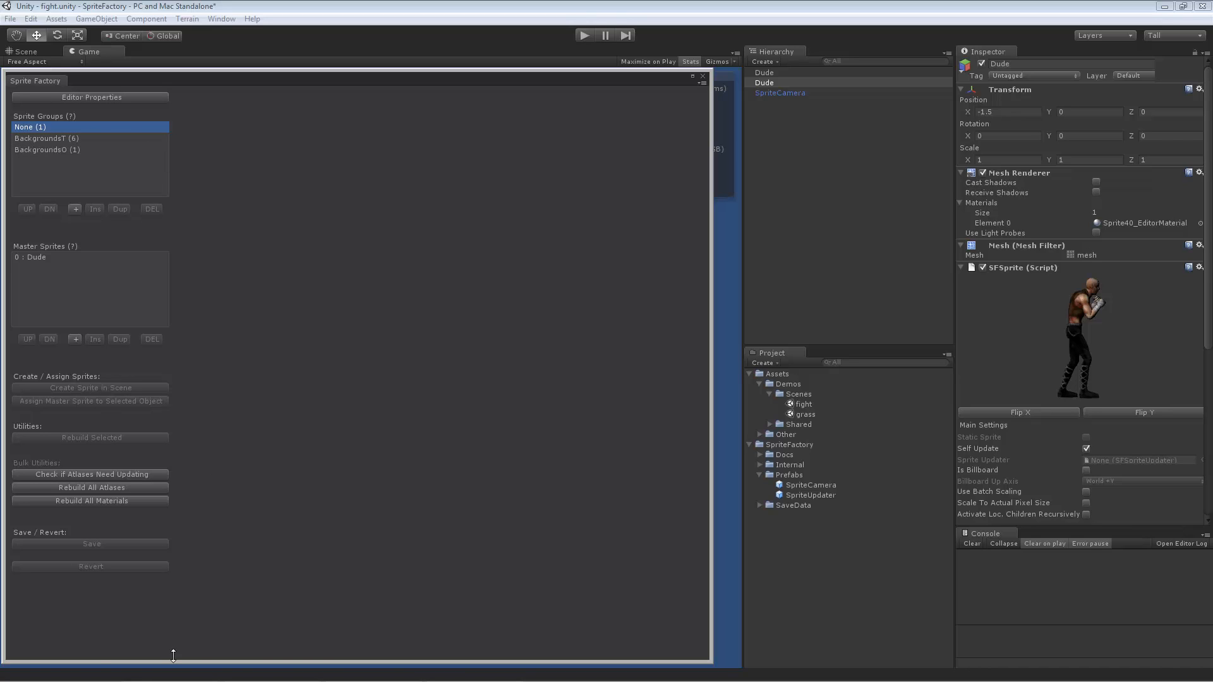
Switch to the Sprite Factory documentation in the browser, view the Using the Editor page, and return to Unity
{"action": "mouse_move", "coordinate": [176, 679]}
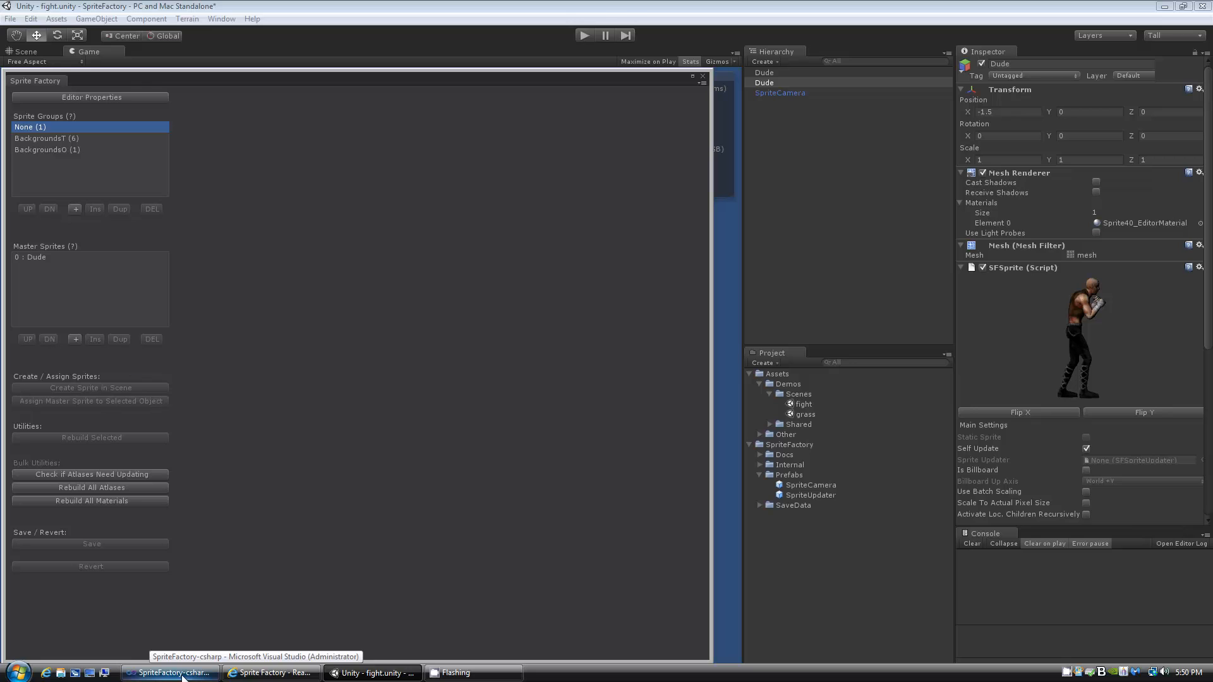
{"action": "left_click", "coordinate": [271, 673]}
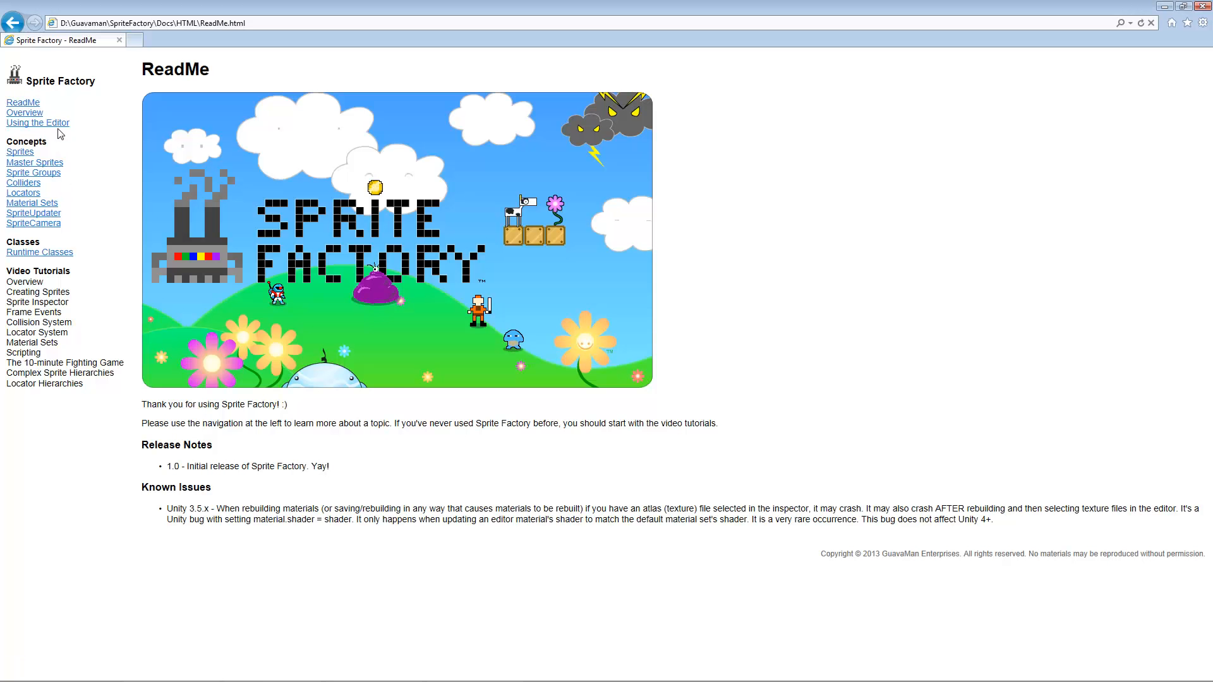
{"action": "left_click", "coordinate": [38, 122]}
{"action": "left_click_drag", "start_coordinate": [1207, 92], "coordinate": [1188, 61]}
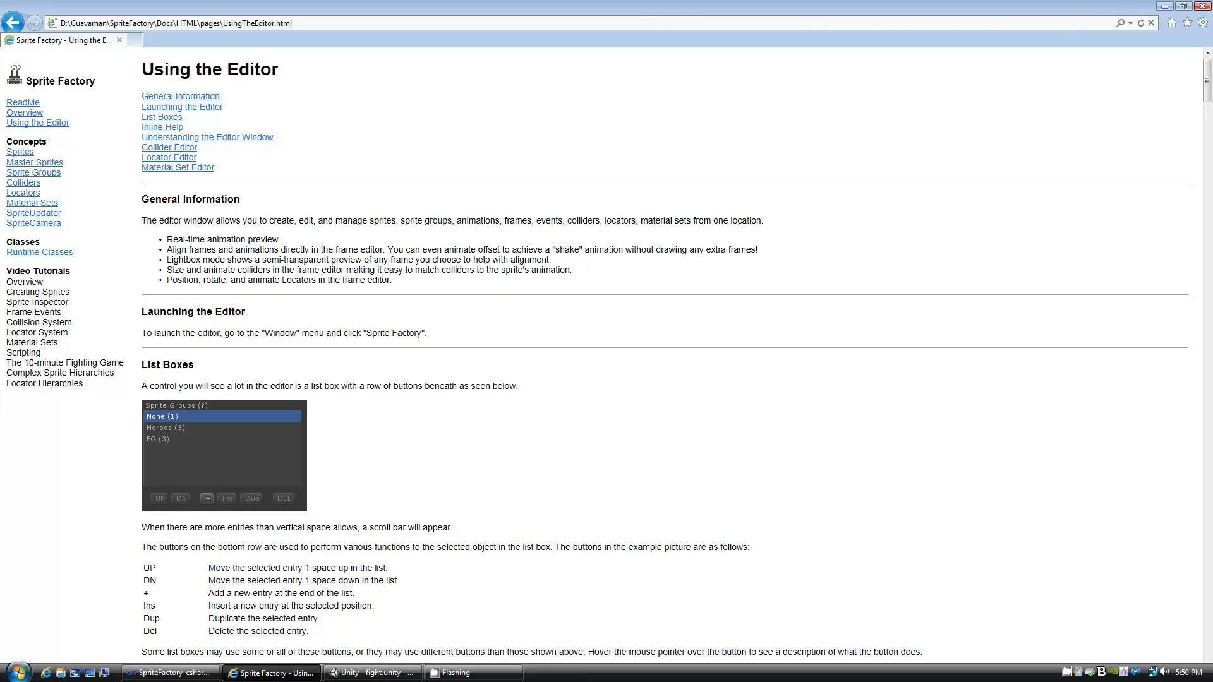
{"action": "left_click", "coordinate": [372, 673]}
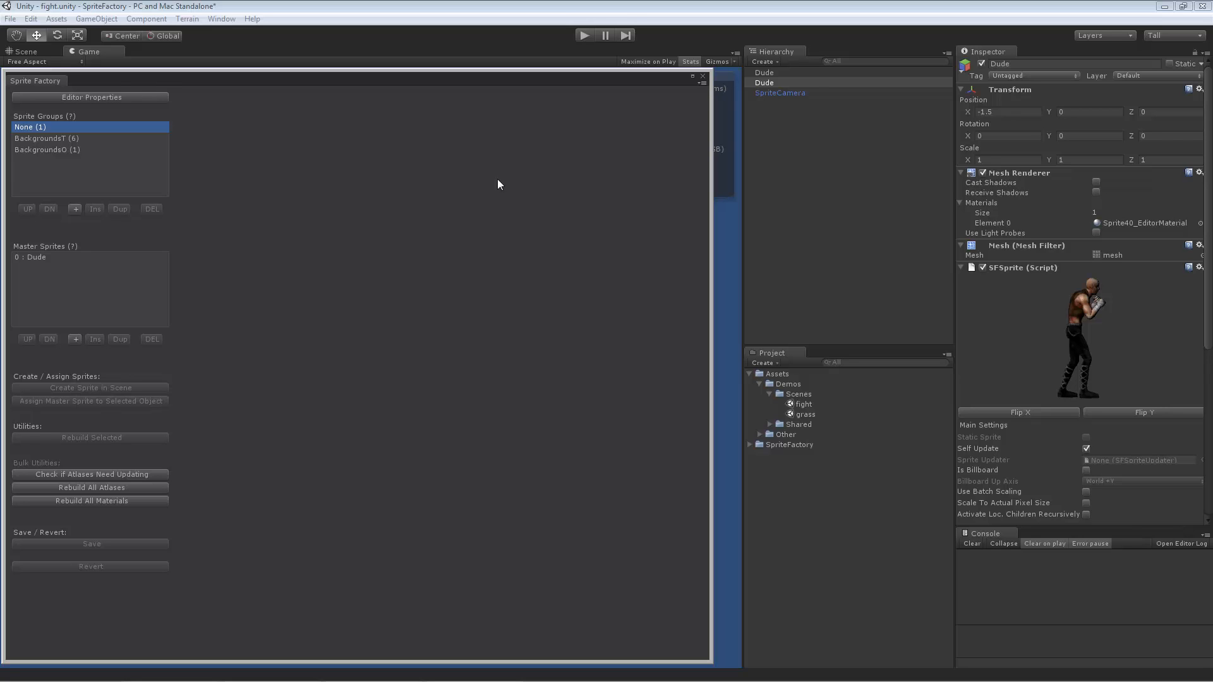
Compare the two Dude scene objects in the Inspector, and open their Dude master sprite in Sprite Factory
{"action": "left_click", "coordinate": [784, 71]}
{"action": "left_click", "coordinate": [786, 81]}
{"action": "left_click", "coordinate": [787, 74]}
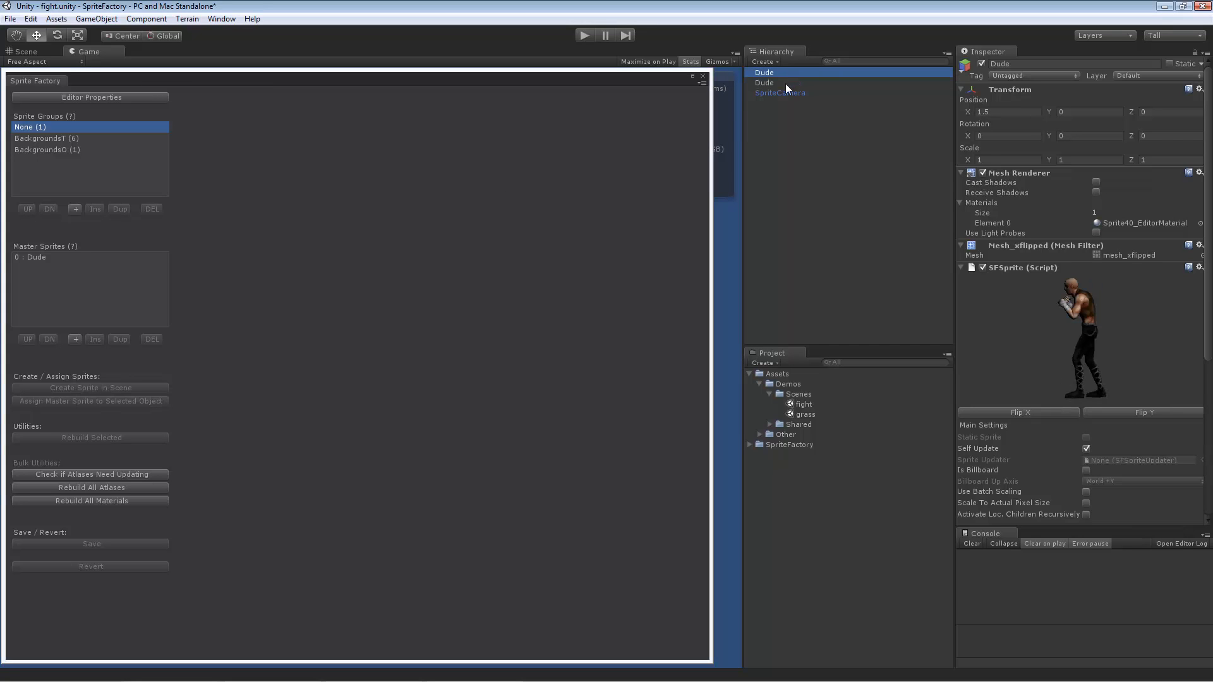
{"action": "left_click", "coordinate": [798, 83]}
{"action": "left_click", "coordinate": [795, 71]}
{"action": "left_click", "coordinate": [794, 80]}
{"action": "left_click", "coordinate": [794, 71]}
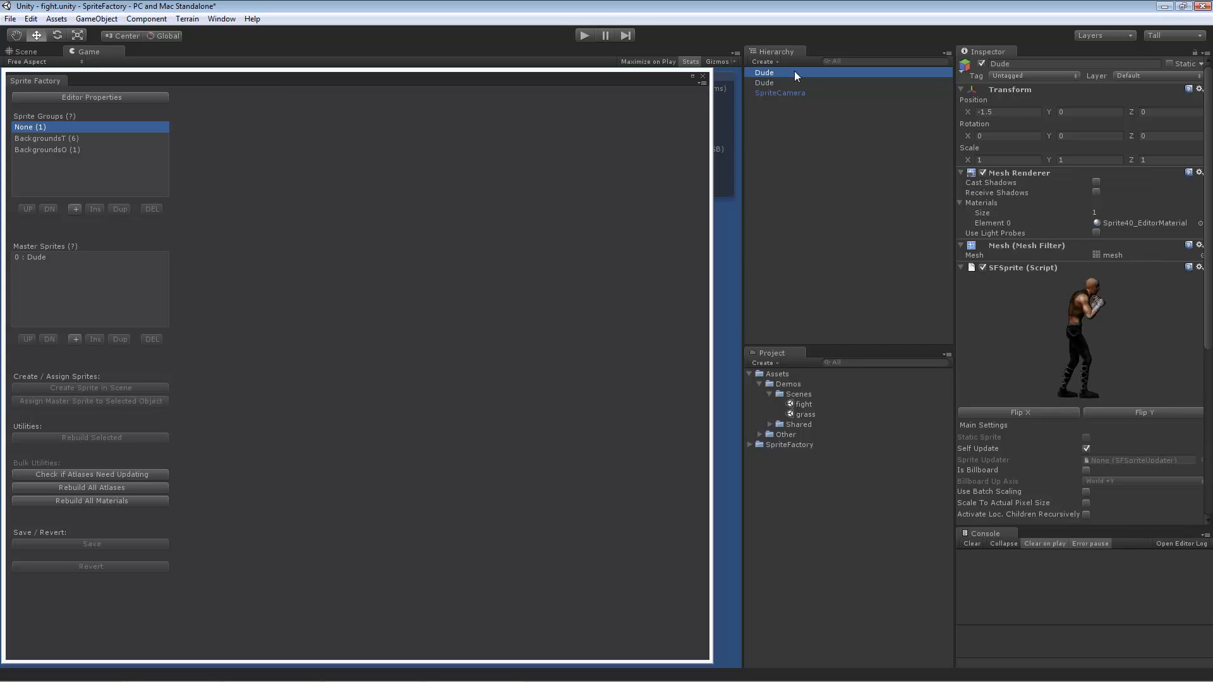
{"action": "left_click", "coordinate": [794, 79]}
{"action": "left_click", "coordinate": [791, 71]}
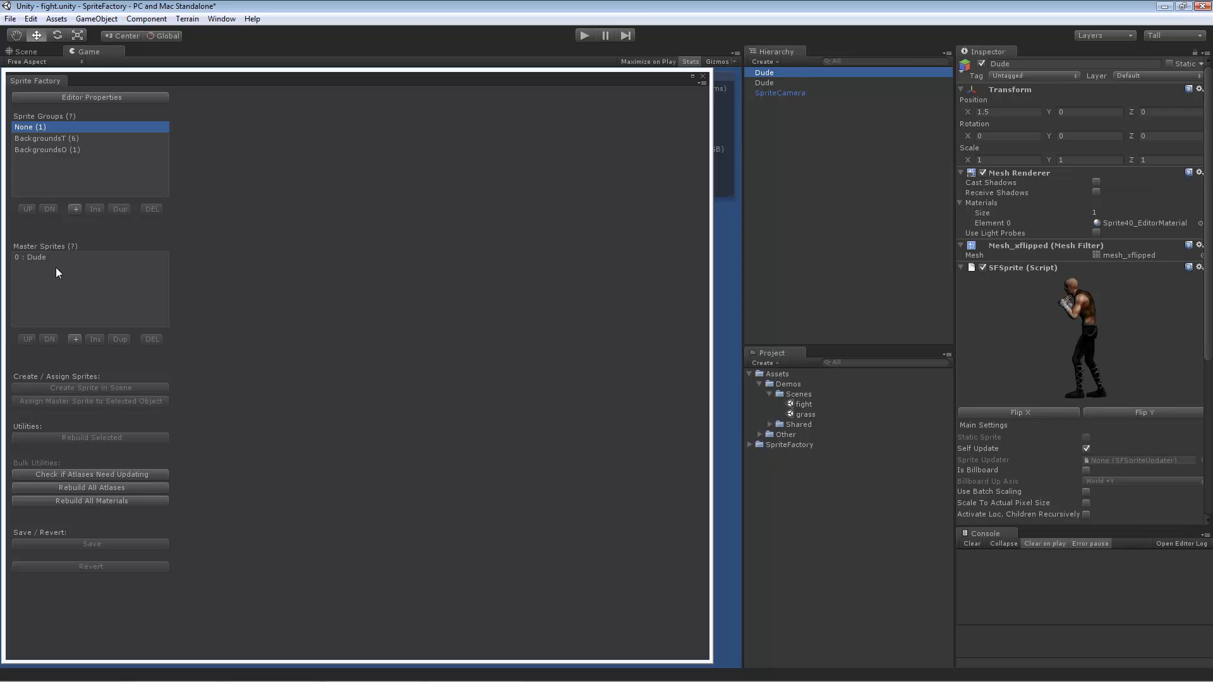
{"action": "left_click", "coordinate": [791, 82]}
{"action": "left_click", "coordinate": [794, 72]}
{"action": "left_click", "coordinate": [793, 82]}
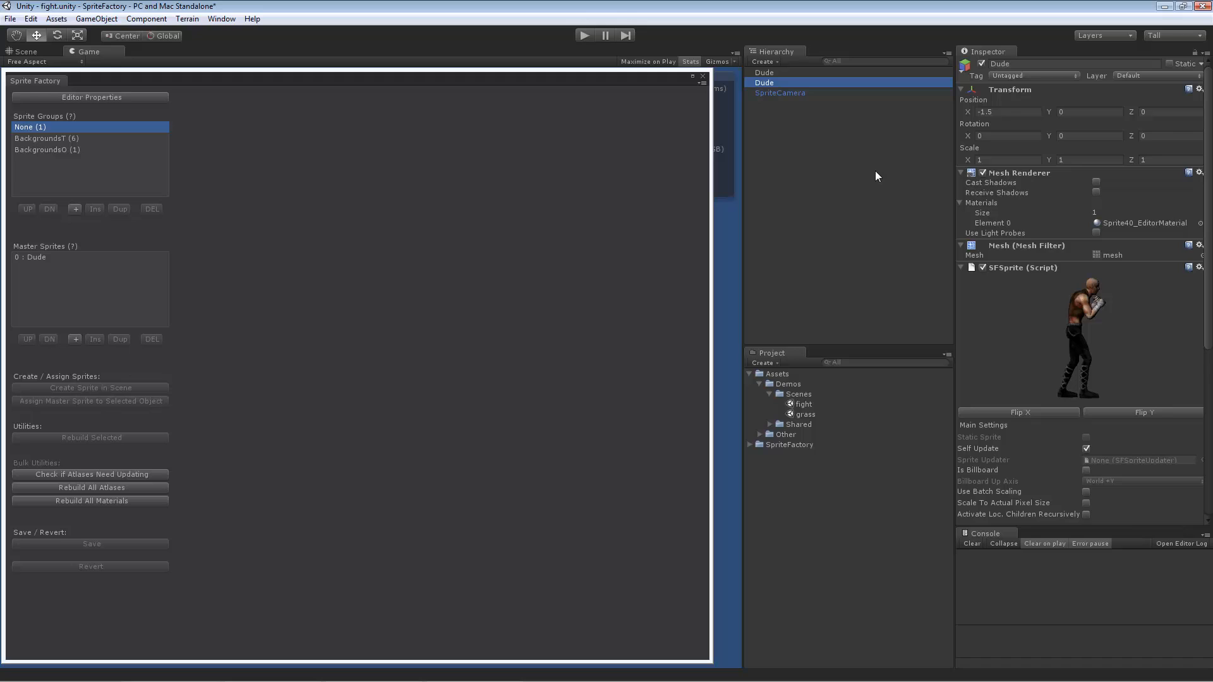
{"action": "left_click", "coordinate": [63, 262]}
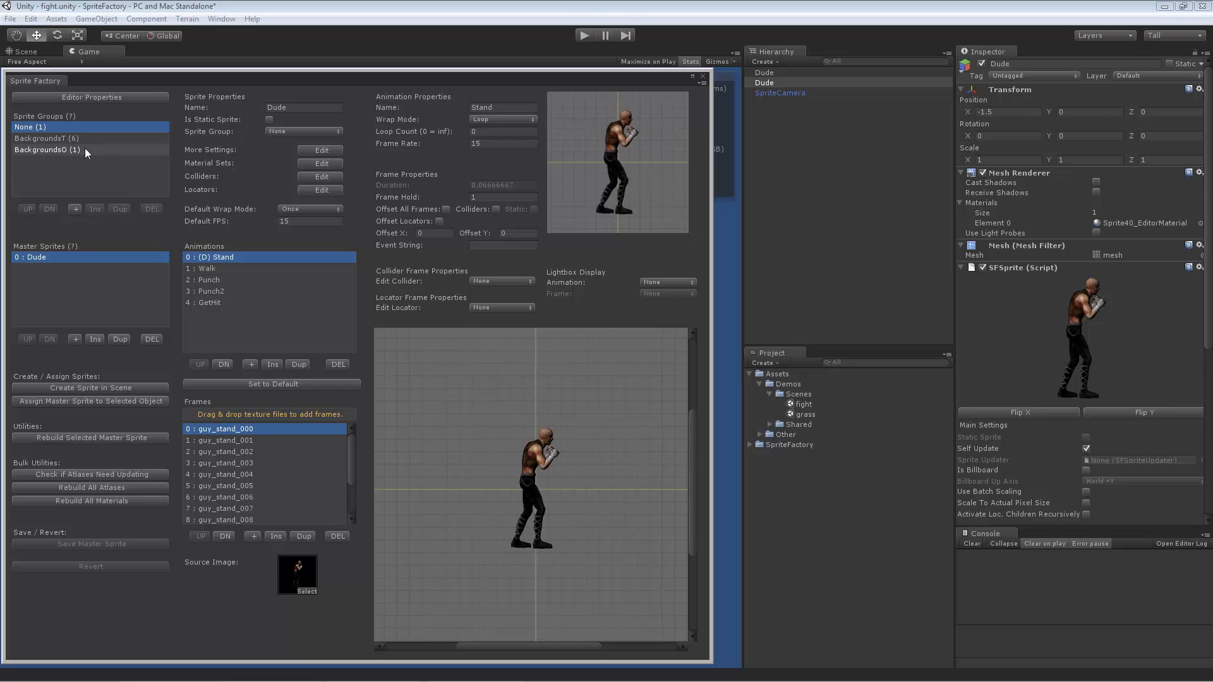
Browse the BackgroundsT sprite group's master sprites: Cloud, Tree, Flower, SmallFlower1, SmallFlower2 and Hills
{"action": "left_click", "coordinate": [58, 136]}
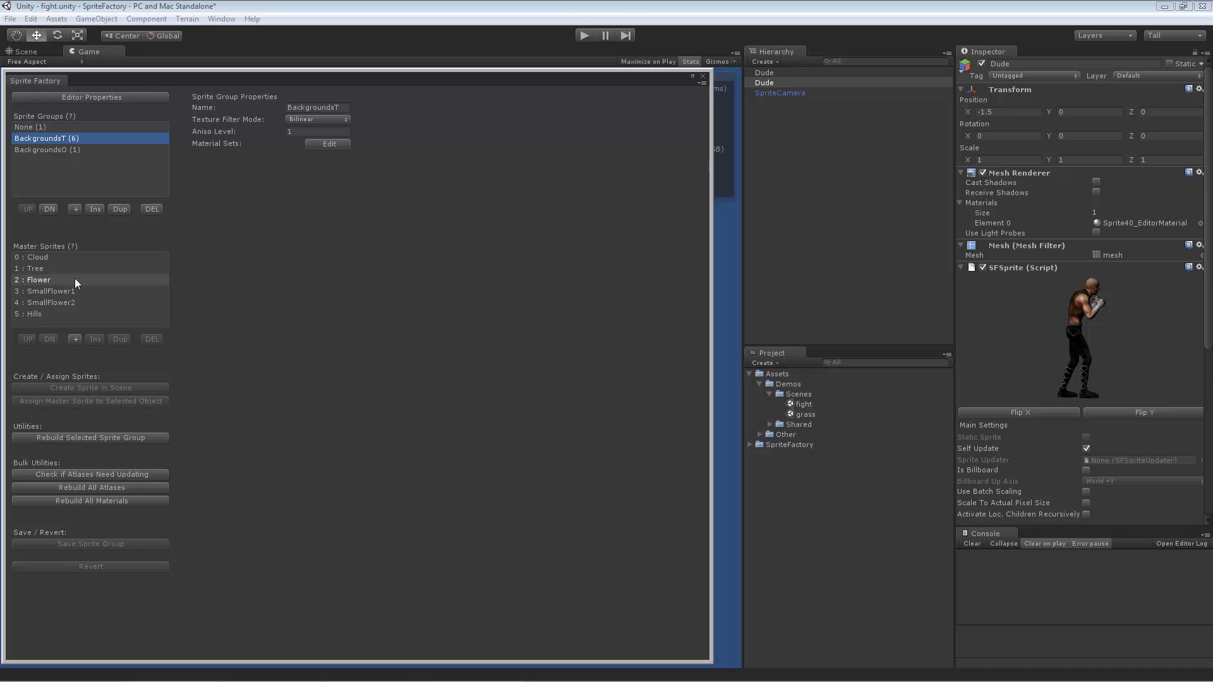
{"action": "left_click", "coordinate": [50, 261]}
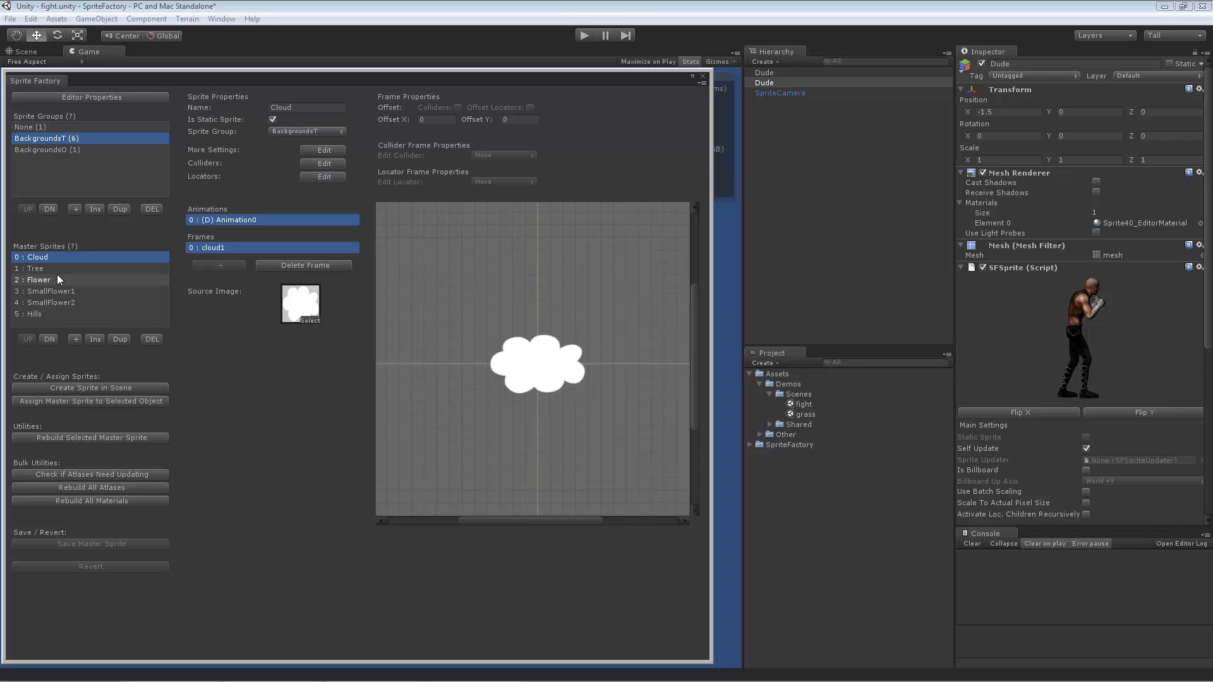
{"action": "left_click", "coordinate": [55, 271]}
{"action": "left_click", "coordinate": [62, 282]}
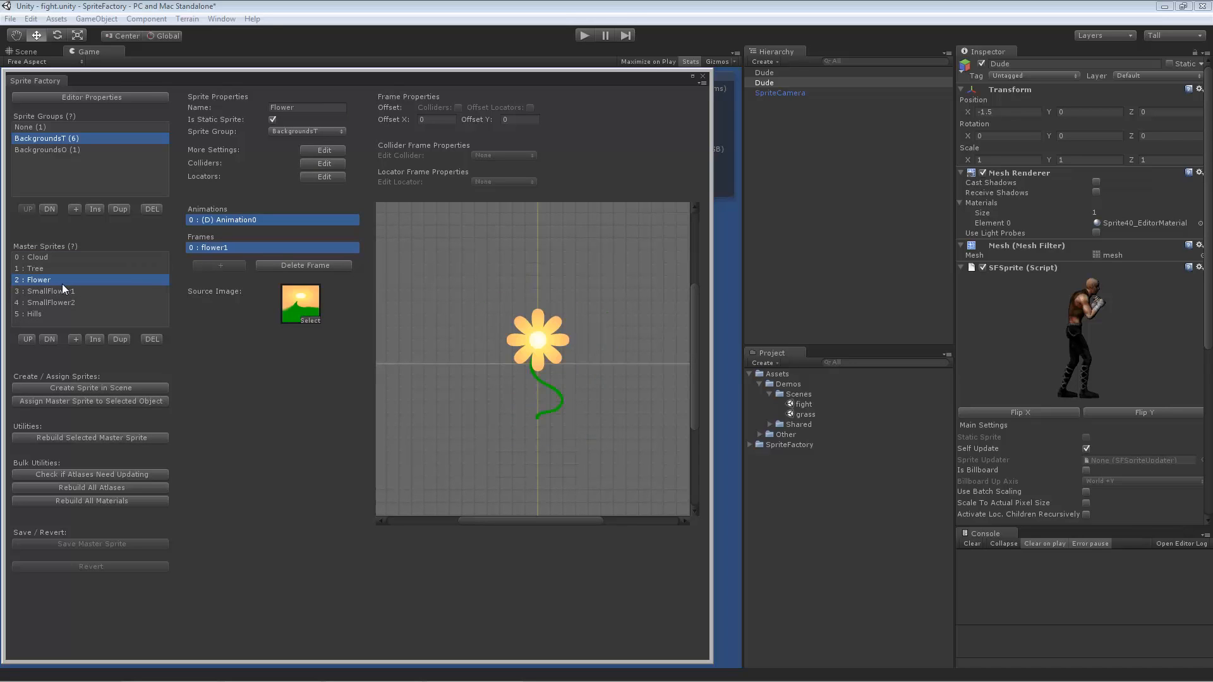
{"action": "left_click", "coordinate": [67, 291]}
{"action": "left_click", "coordinate": [73, 304]}
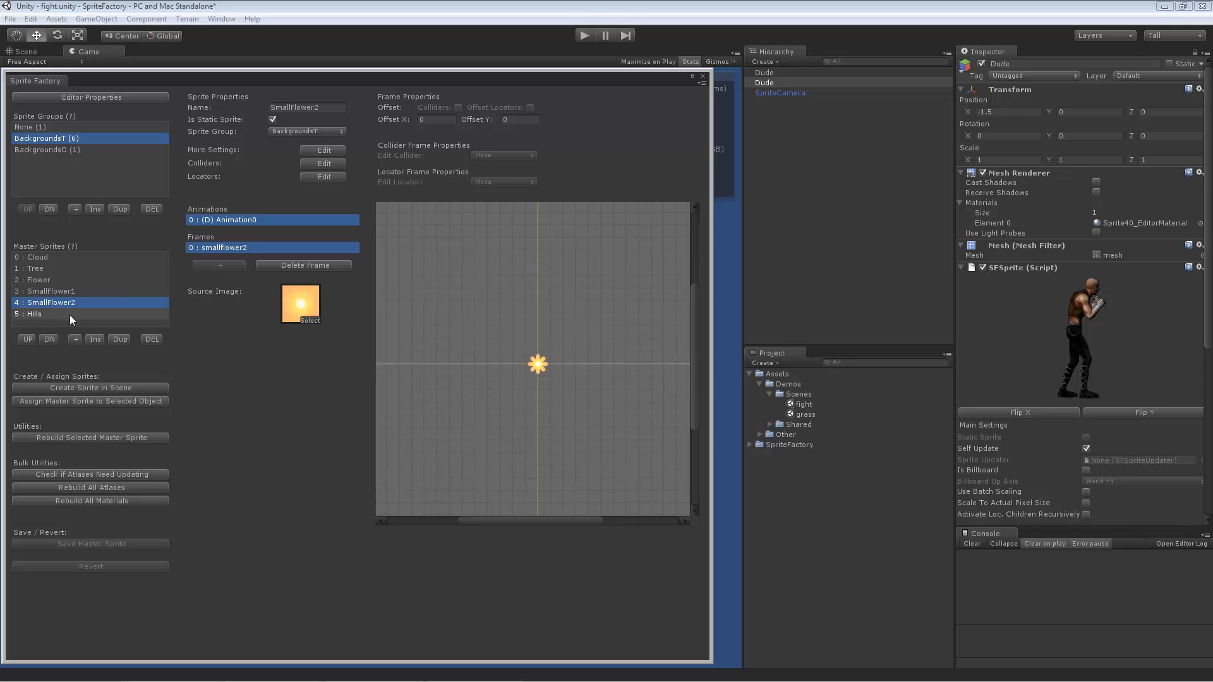
{"action": "left_click", "coordinate": [70, 316]}
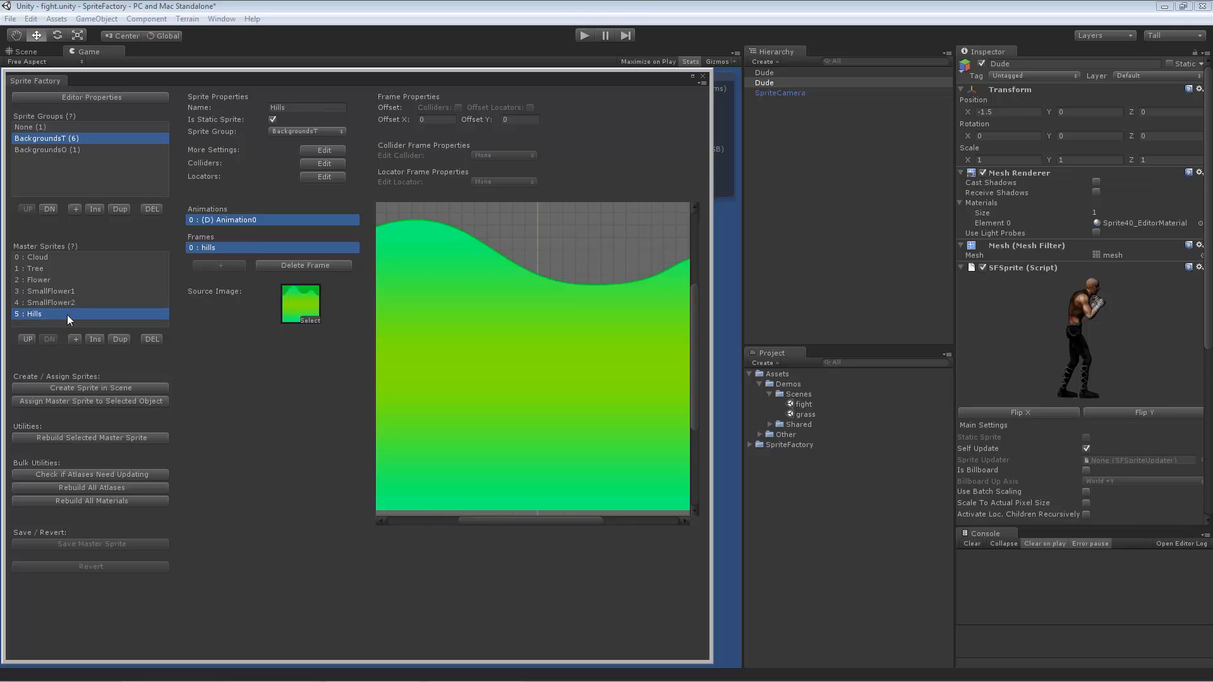
{"action": "left_click", "coordinate": [74, 268]}
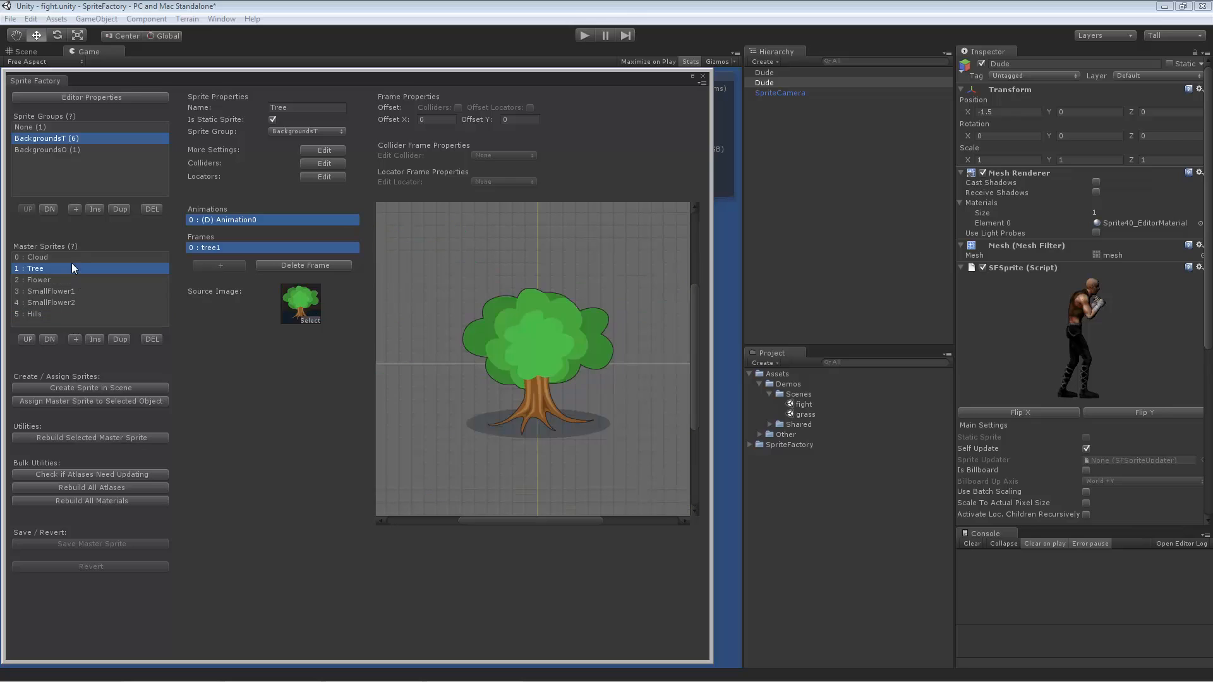
{"action": "left_click", "coordinate": [71, 258]}
{"action": "left_click", "coordinate": [75, 279]}
{"action": "left_click", "coordinate": [78, 291]}
{"action": "left_click", "coordinate": [74, 302]}
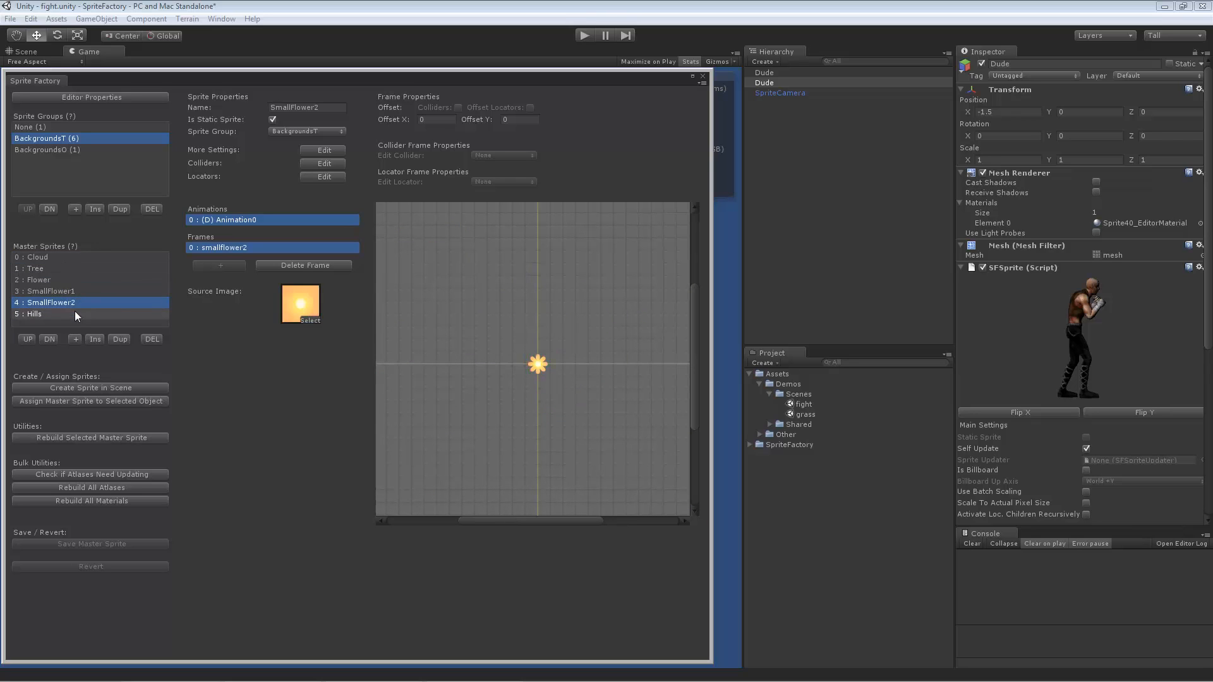
{"action": "left_click", "coordinate": [75, 314]}
{"action": "left_click", "coordinate": [76, 280]}
{"action": "left_click", "coordinate": [81, 269]}
{"action": "left_click", "coordinate": [87, 258]}
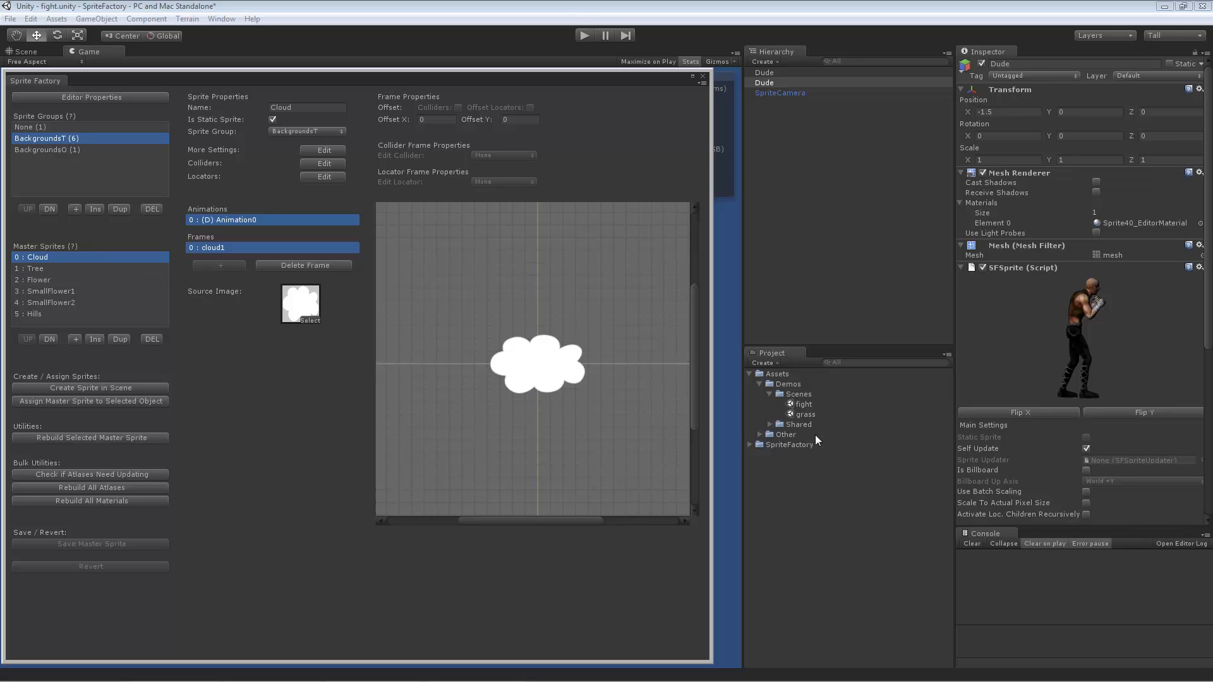
Expand SpriteFactory's SaveData and Atlases folders, and examine the SpriteGroup0_Atlas0 texture with more room for the Inspector
{"action": "left_click", "coordinate": [751, 446]}
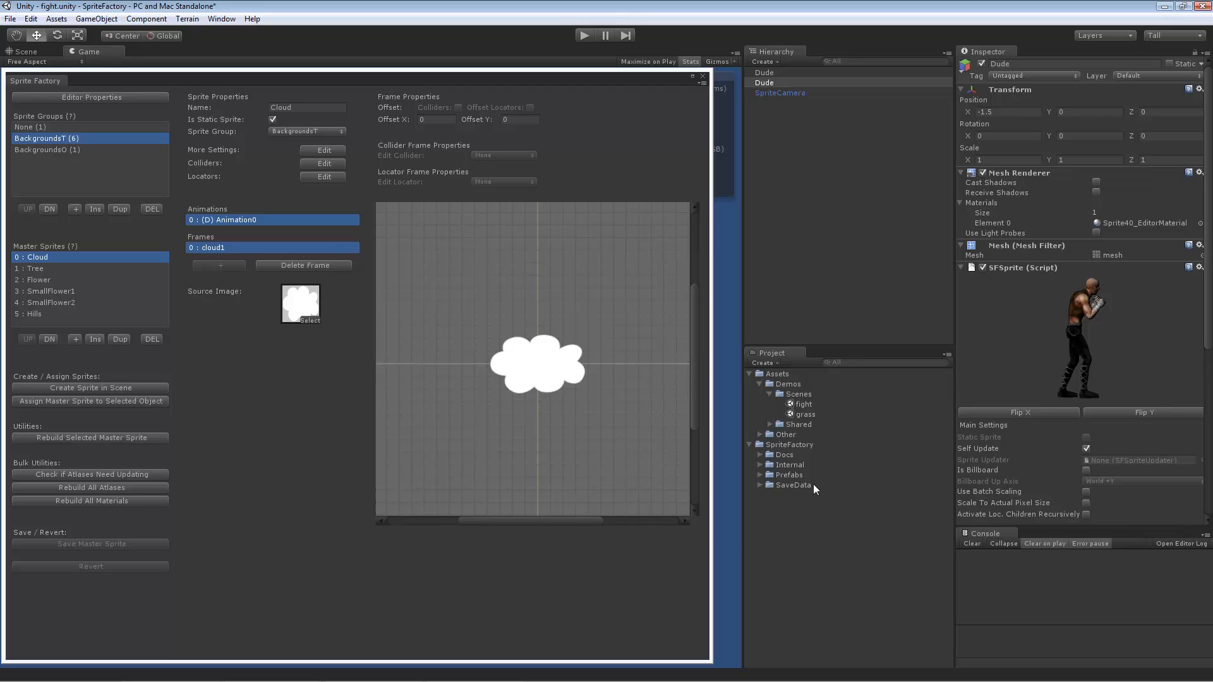
{"action": "left_click", "coordinate": [760, 486]}
{"action": "left_click", "coordinate": [769, 497]}
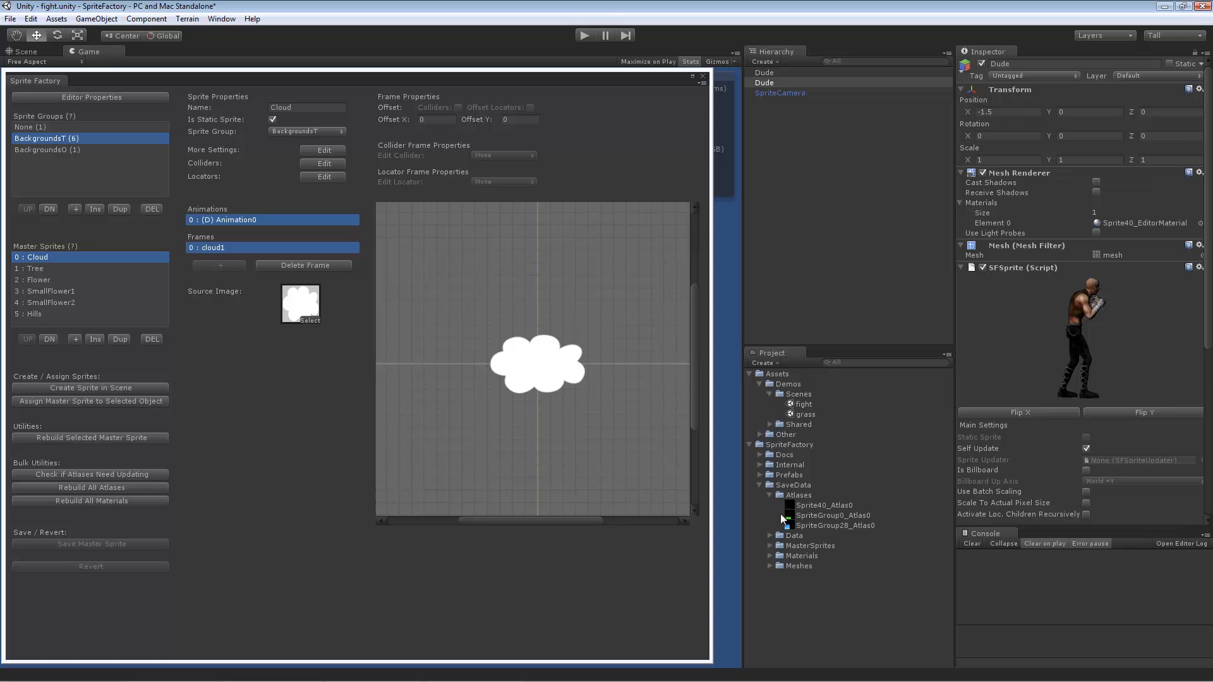
{"action": "left_click", "coordinate": [833, 516]}
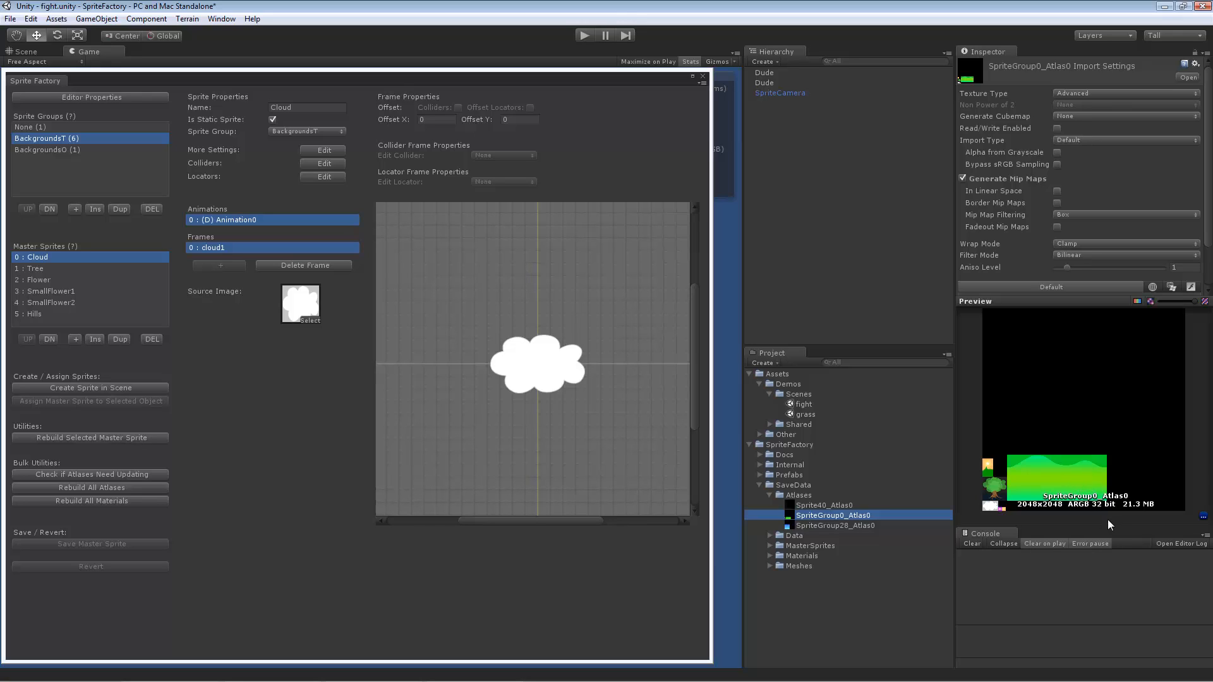
{"action": "left_click_drag", "start_coordinate": [1108, 519], "coordinate": [1117, 552]}
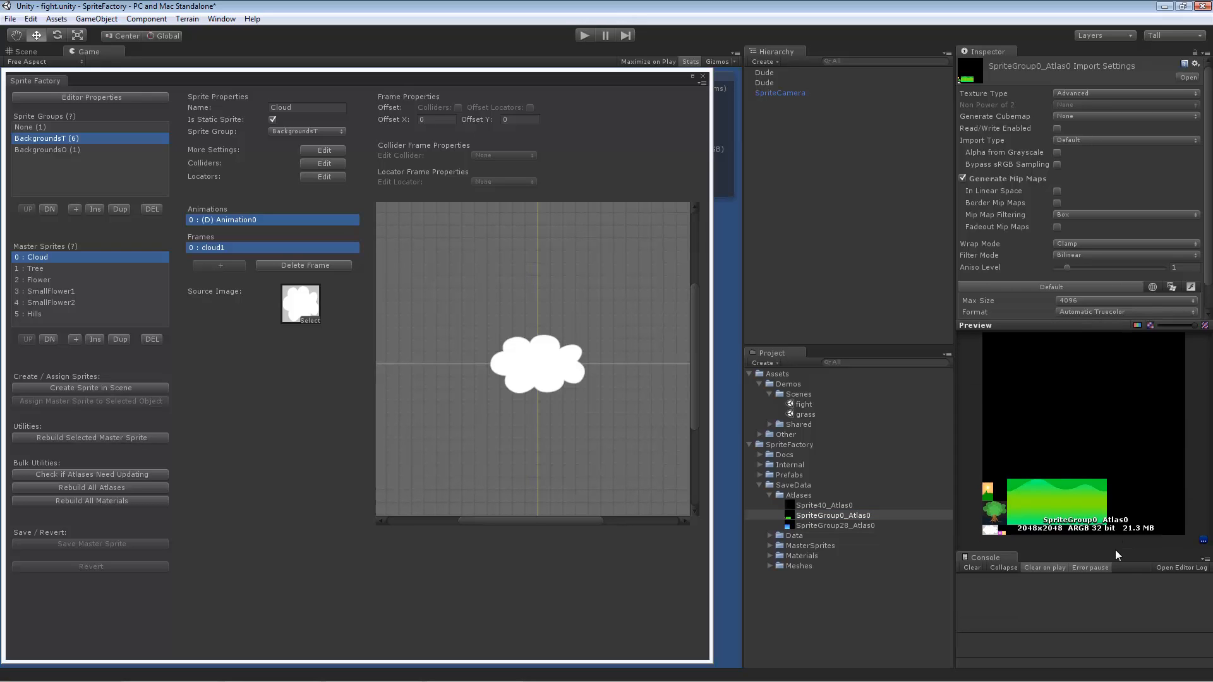
Open the SpriteGroup0_Atlas0 texture in Photoshop and examine its packed hills, tree and flower sprites at 100% in an enlarged window
{"action": "left_click", "coordinate": [858, 516]}
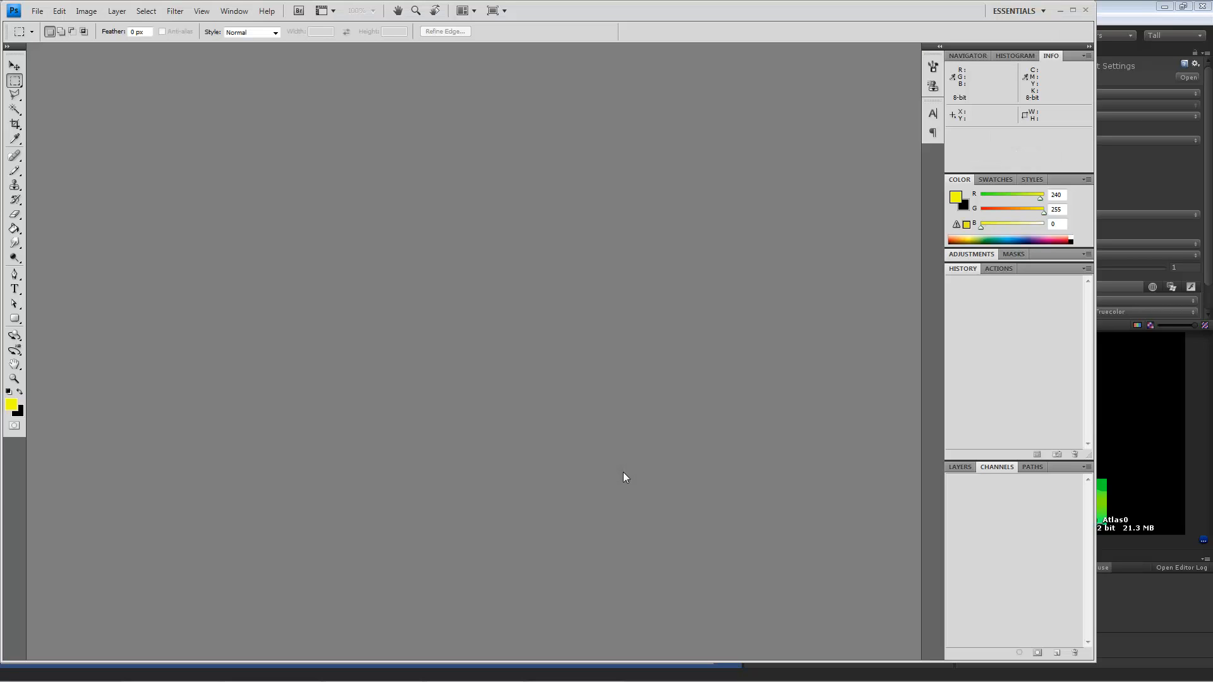
{"action": "double_click", "coordinate": [15, 379]}
{"action": "left_click", "coordinate": [15, 364]}
{"action": "left_click_drag", "start_coordinate": [372, 271], "coordinate": [455, 88]}
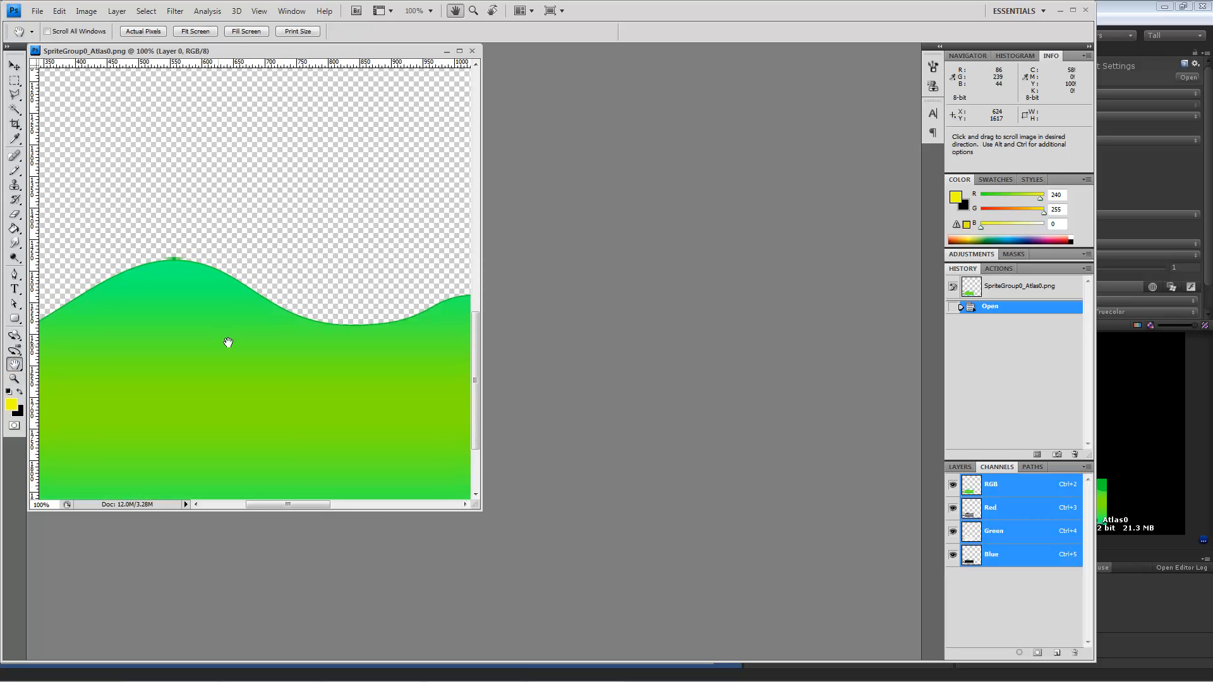
{"action": "left_click_drag", "start_coordinate": [228, 342], "coordinate": [446, 275]}
{"action": "left_click_drag", "start_coordinate": [478, 506], "coordinate": [889, 659]}
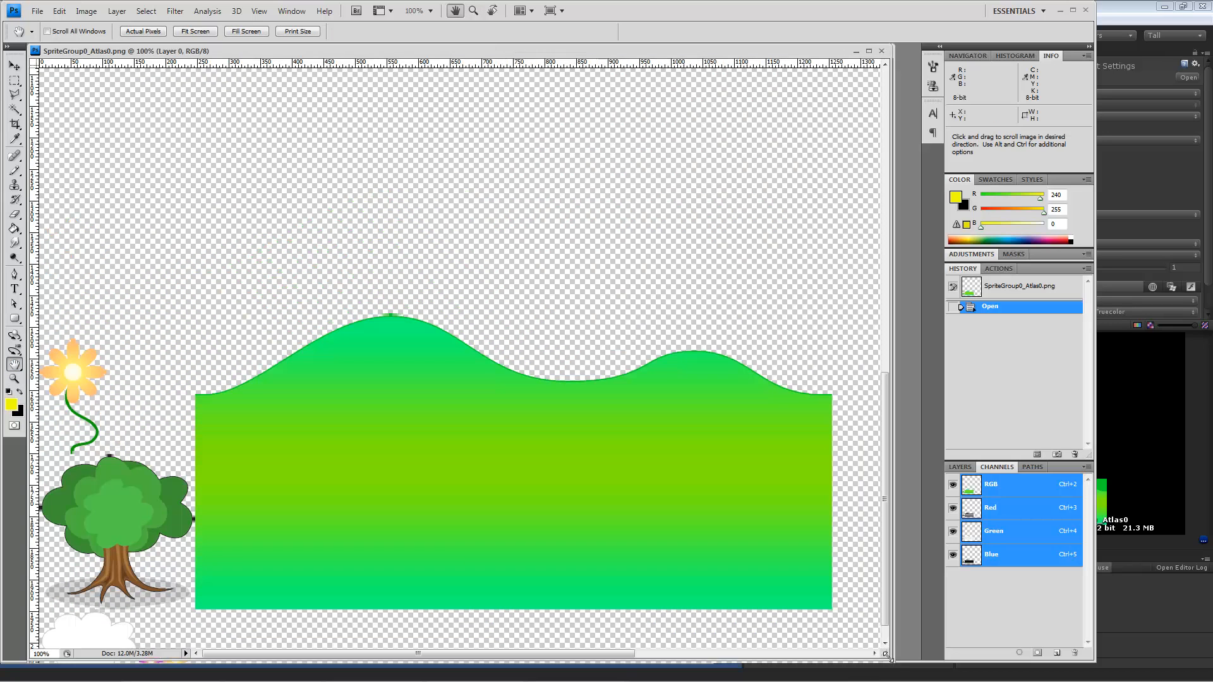
{"action": "left_click_drag", "start_coordinate": [412, 379], "coordinate": [468, 326]}
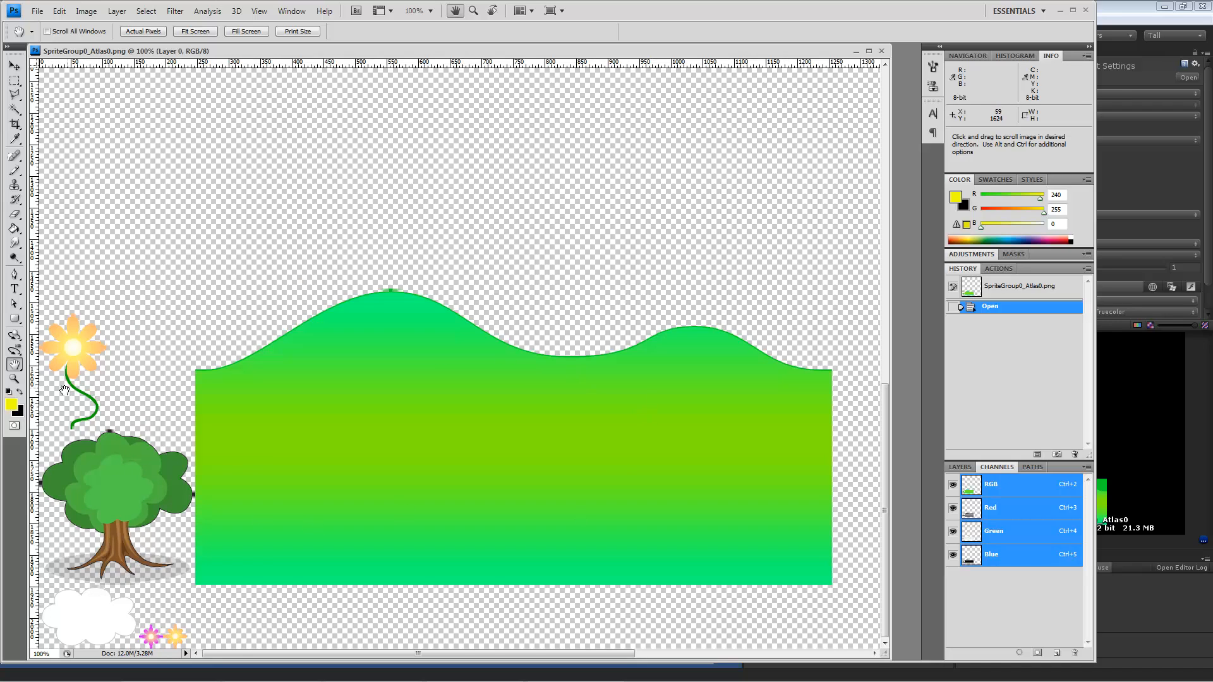
Fit the whole SpriteGroup0_Atlas0 image in view, and close Photoshop to return to Unity
{"action": "left_click", "coordinate": [14, 379]}
{"action": "double_click", "coordinate": [14, 365]}
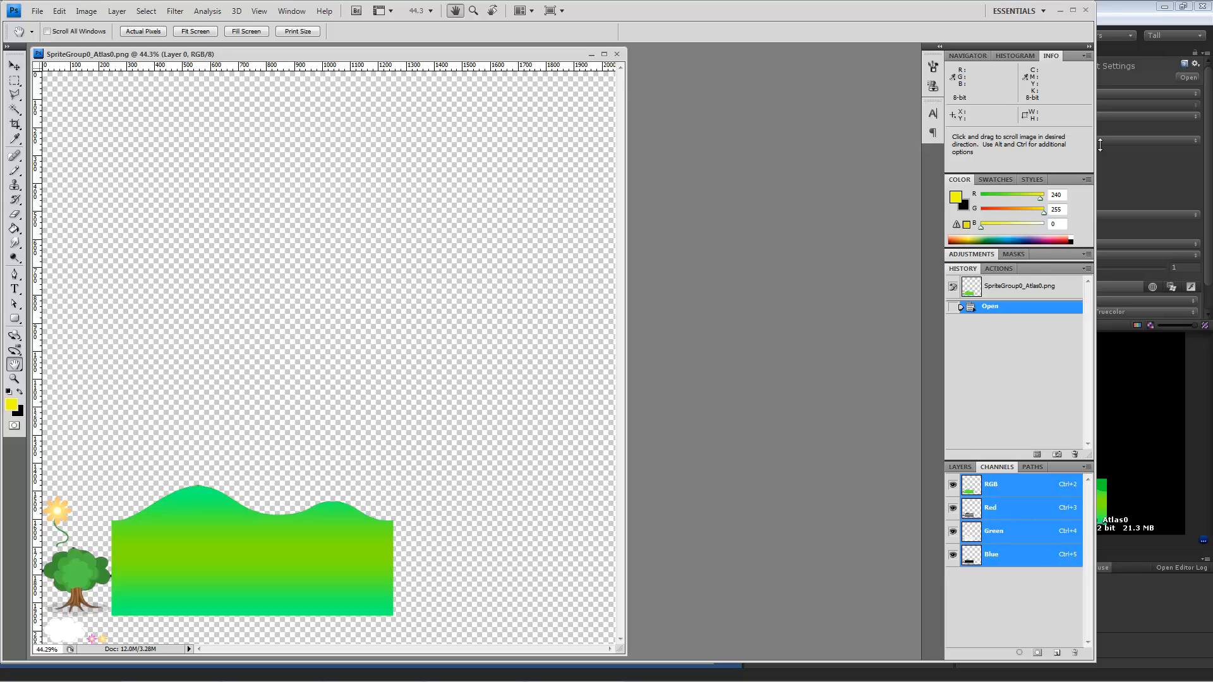
{"action": "left_click", "coordinate": [1086, 11]}
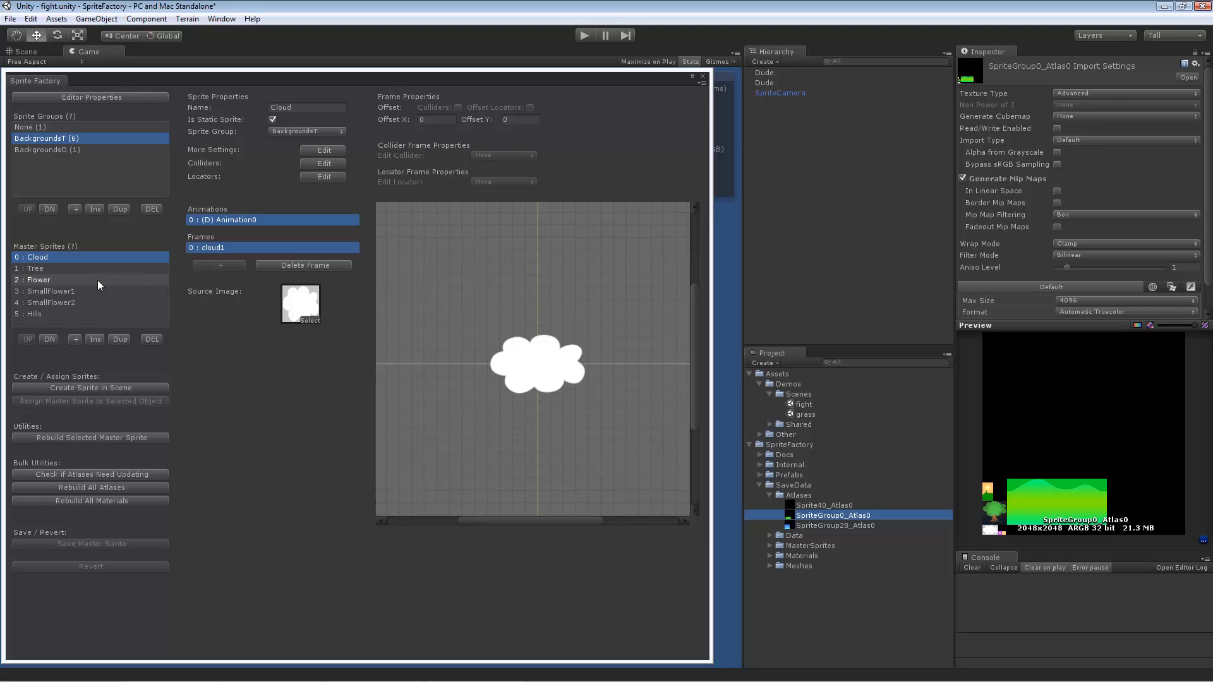
View the BackgroundsO group, compare the ungrouped Dude sprite with the static Tree sprite in BackgroundsT, and reopen Dude
{"action": "left_click", "coordinate": [67, 149]}
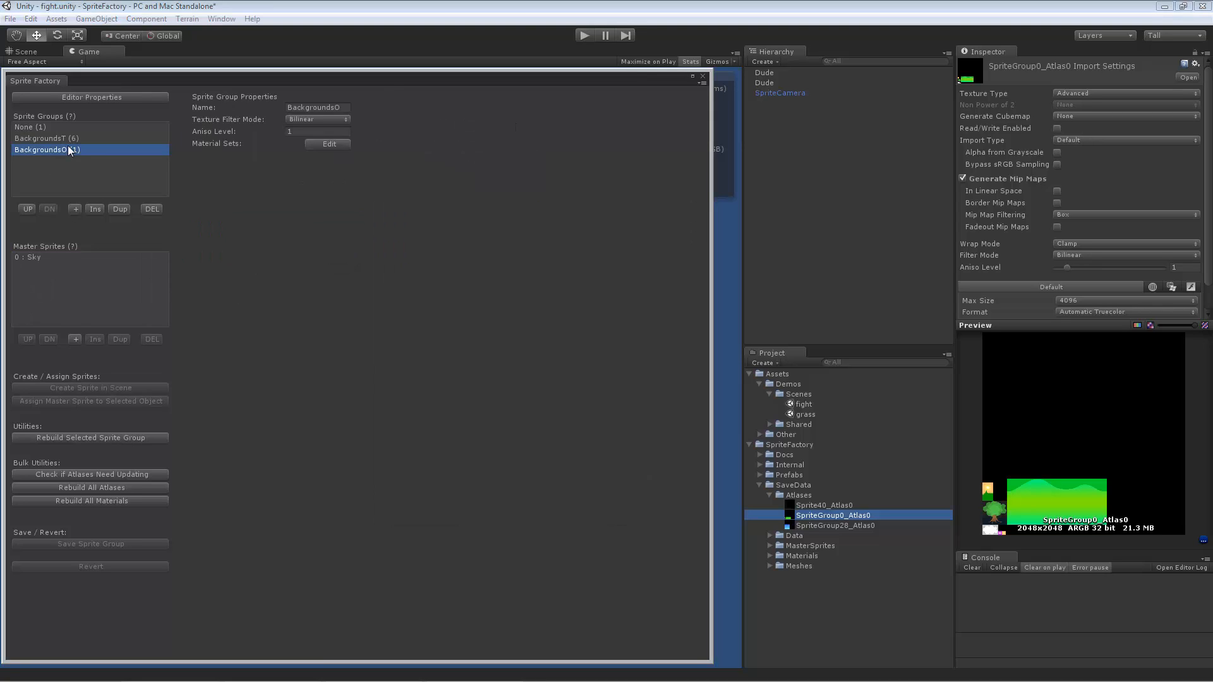
{"action": "left_click", "coordinate": [63, 129]}
{"action": "left_click", "coordinate": [78, 258]}
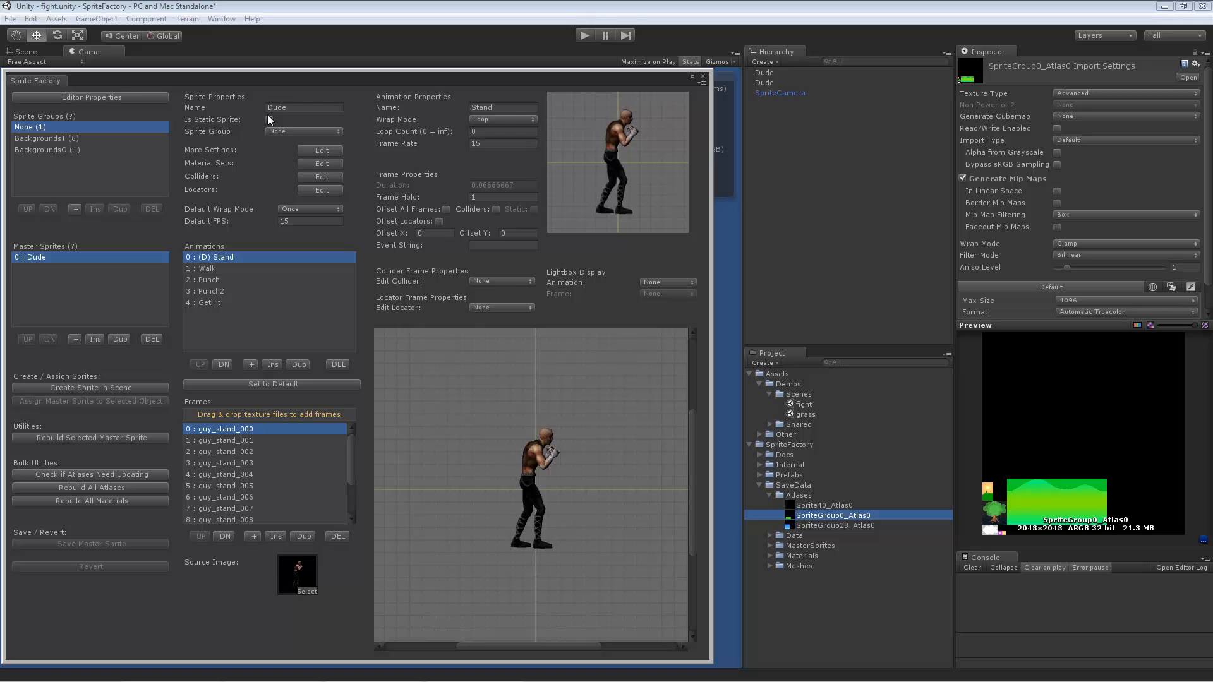
{"action": "left_click", "coordinate": [48, 139]}
{"action": "left_click", "coordinate": [56, 264]}
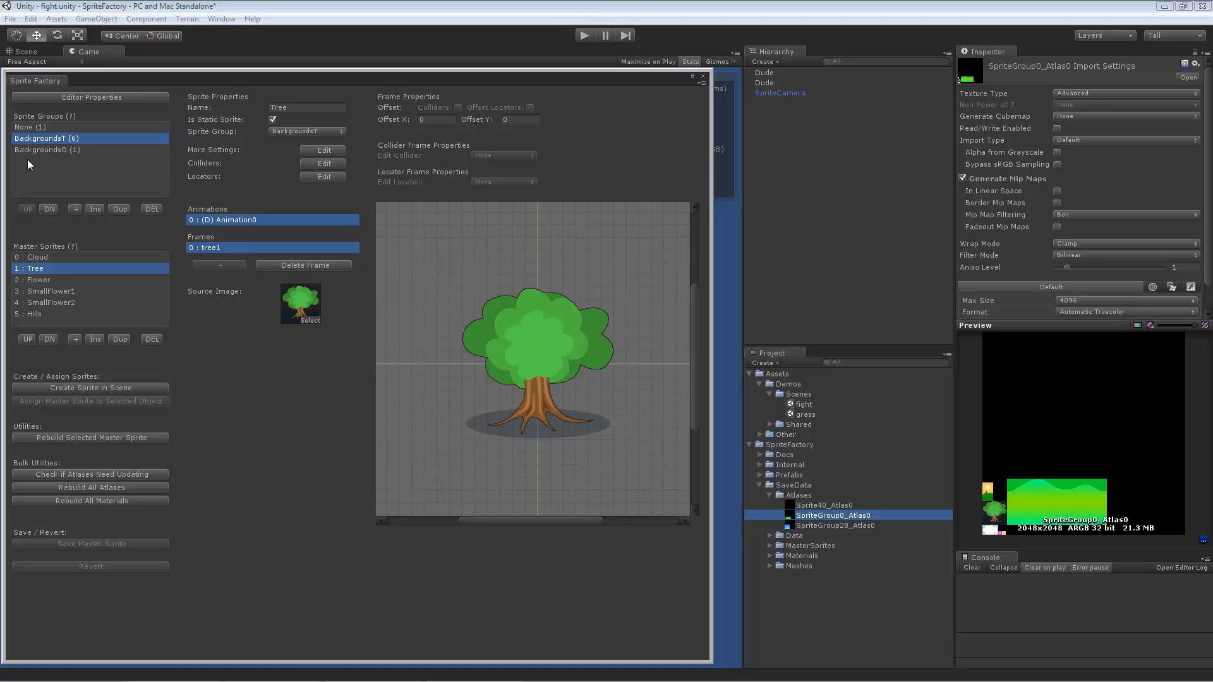
{"action": "left_click", "coordinate": [34, 128]}
{"action": "left_click", "coordinate": [44, 257]}
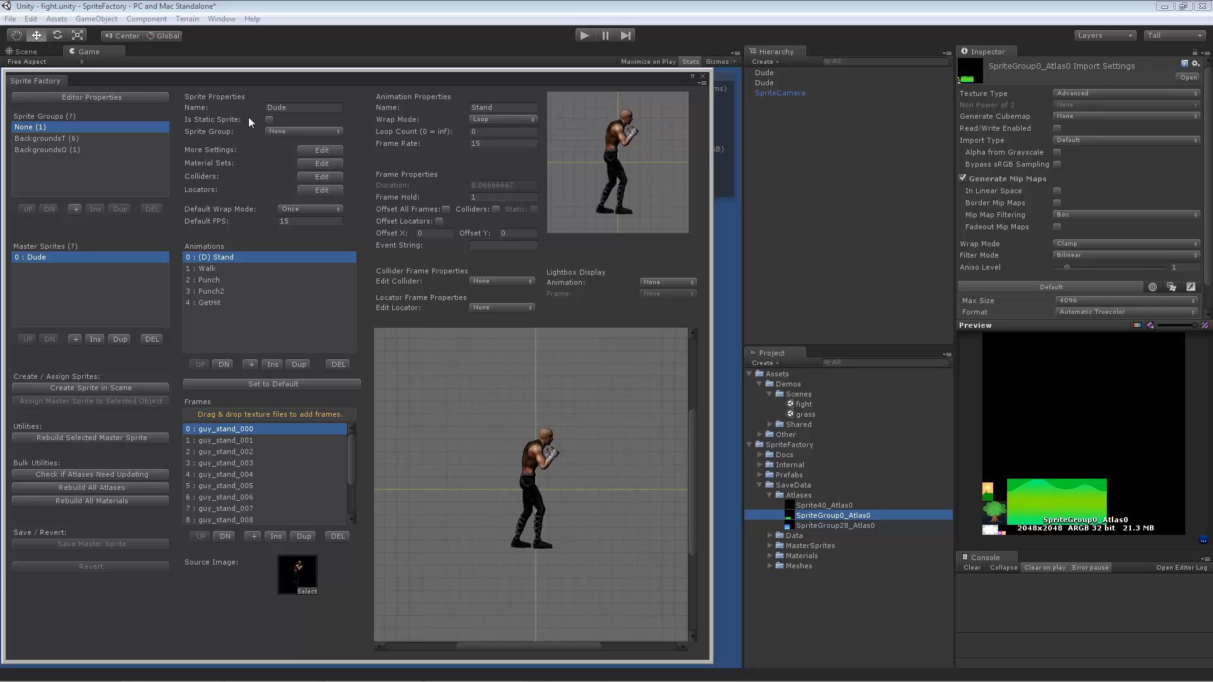
Review the sprite groups available for the Dude master sprite and its default FPS setting
{"action": "left_click", "coordinate": [320, 133]}
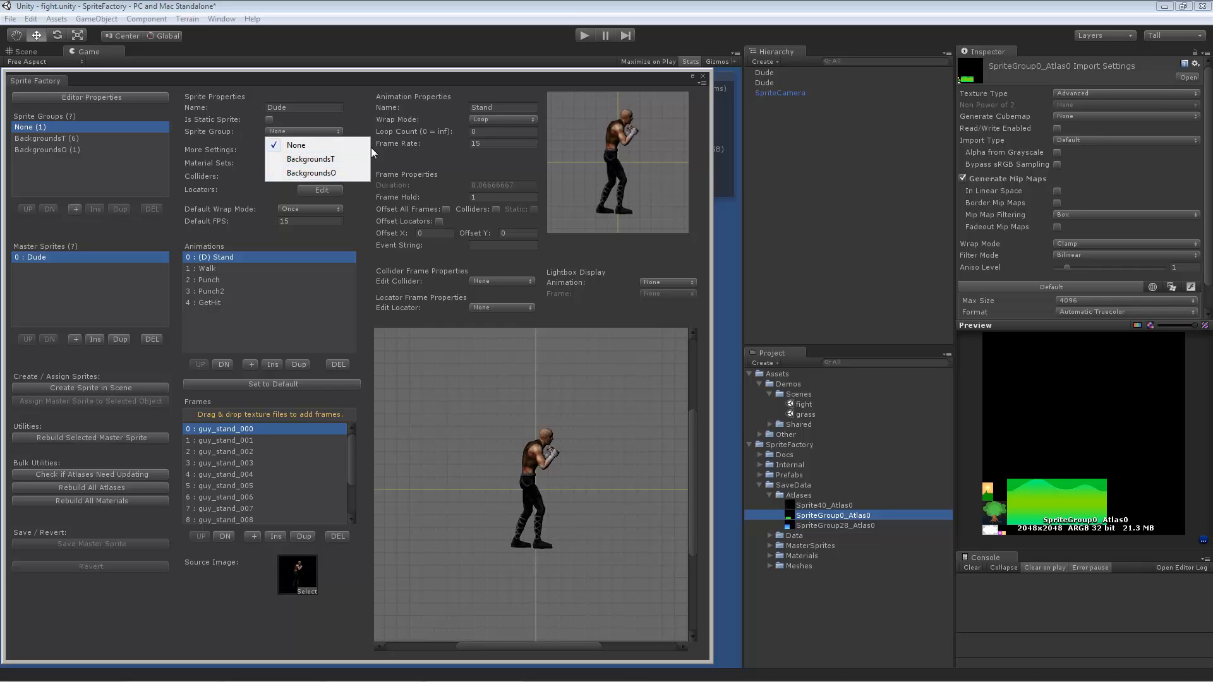
{"action": "left_click", "coordinate": [358, 123]}
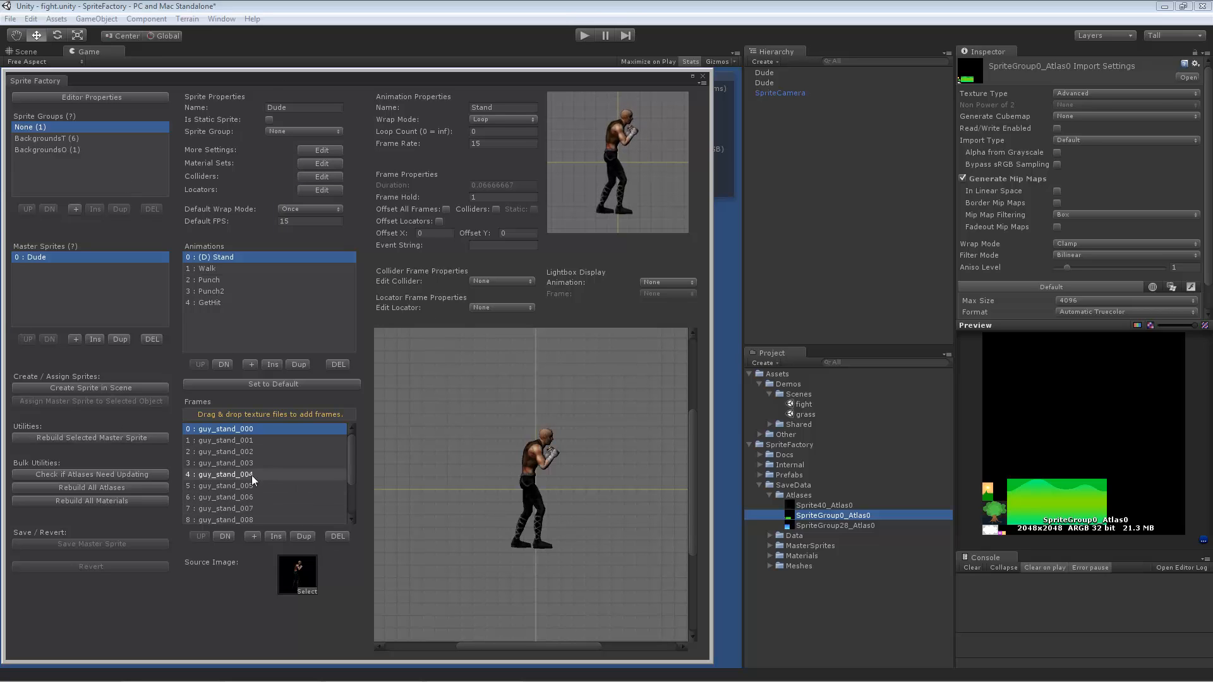
{"action": "left_click", "coordinate": [307, 225]}
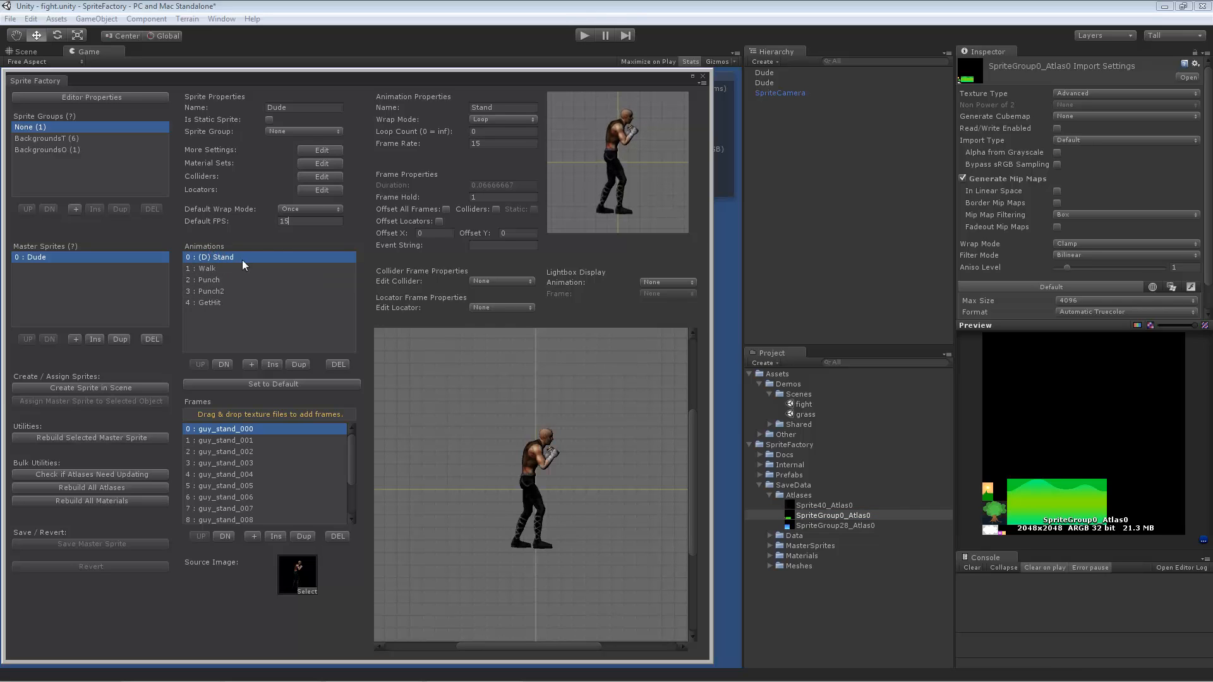
Preview Dude's GetHit, Punch and Punch2 animations, ending on the default Stand animation
{"action": "left_click", "coordinate": [201, 302]}
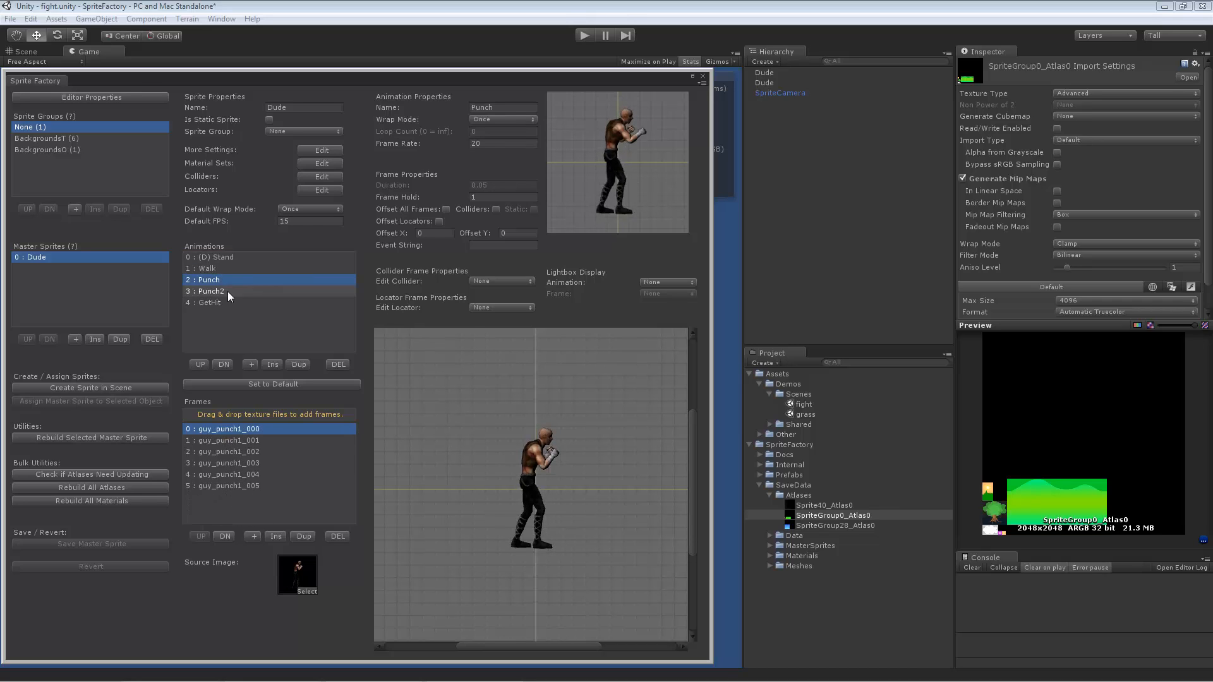
{"action": "left_click", "coordinate": [236, 279]}
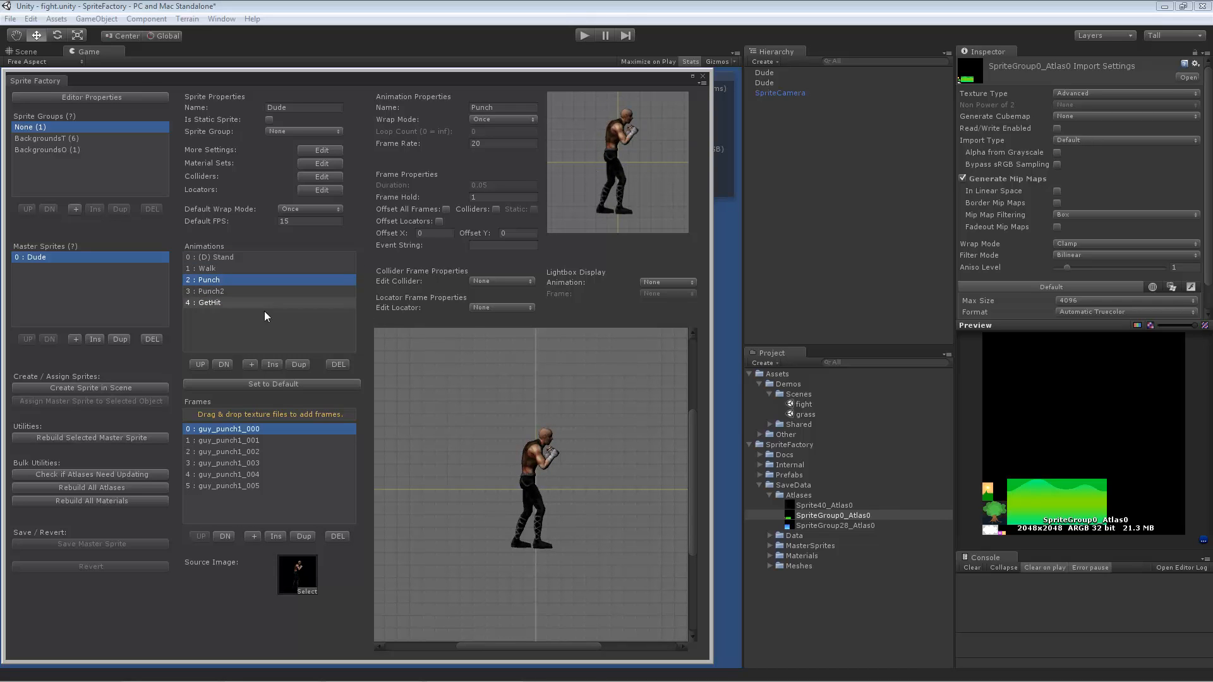
{"action": "left_click", "coordinate": [219, 291]}
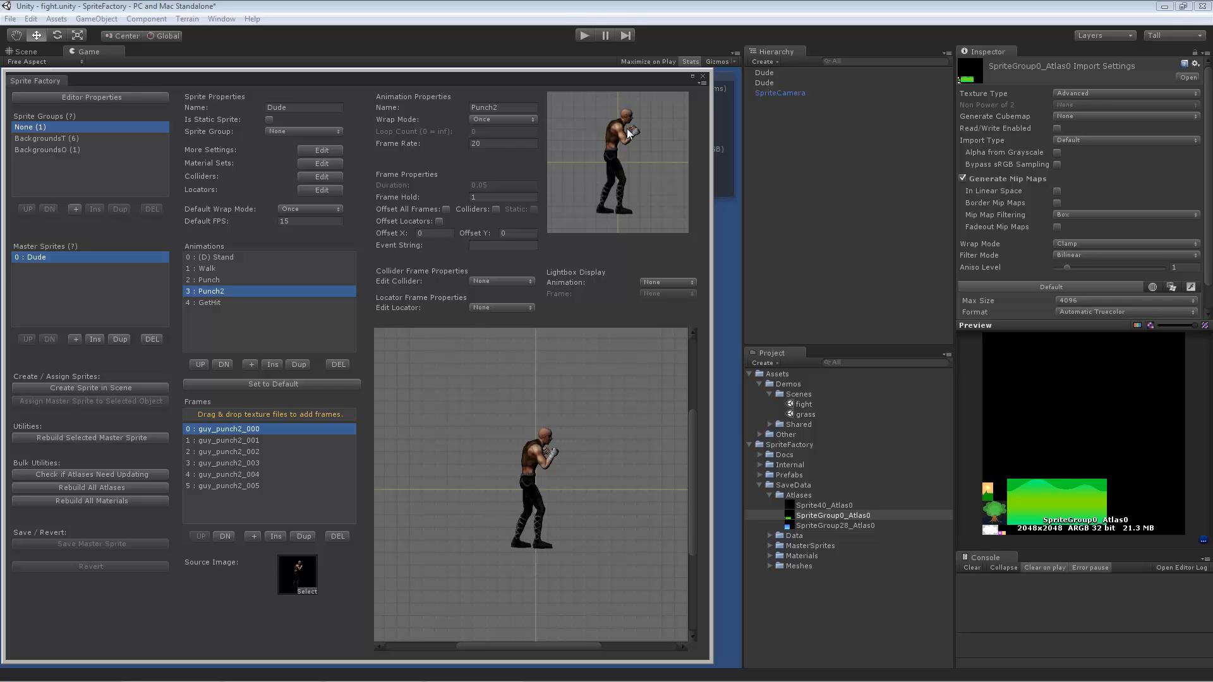
{"action": "left_click", "coordinate": [244, 304]}
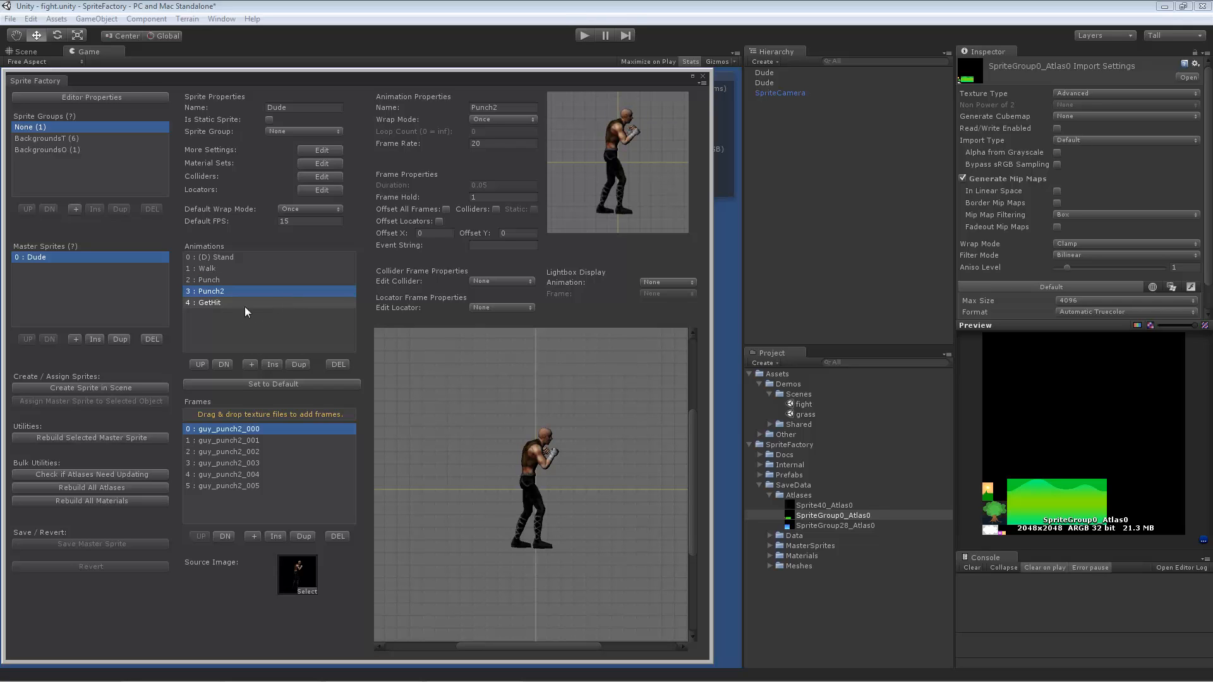
{"action": "left_click", "coordinate": [244, 257]}
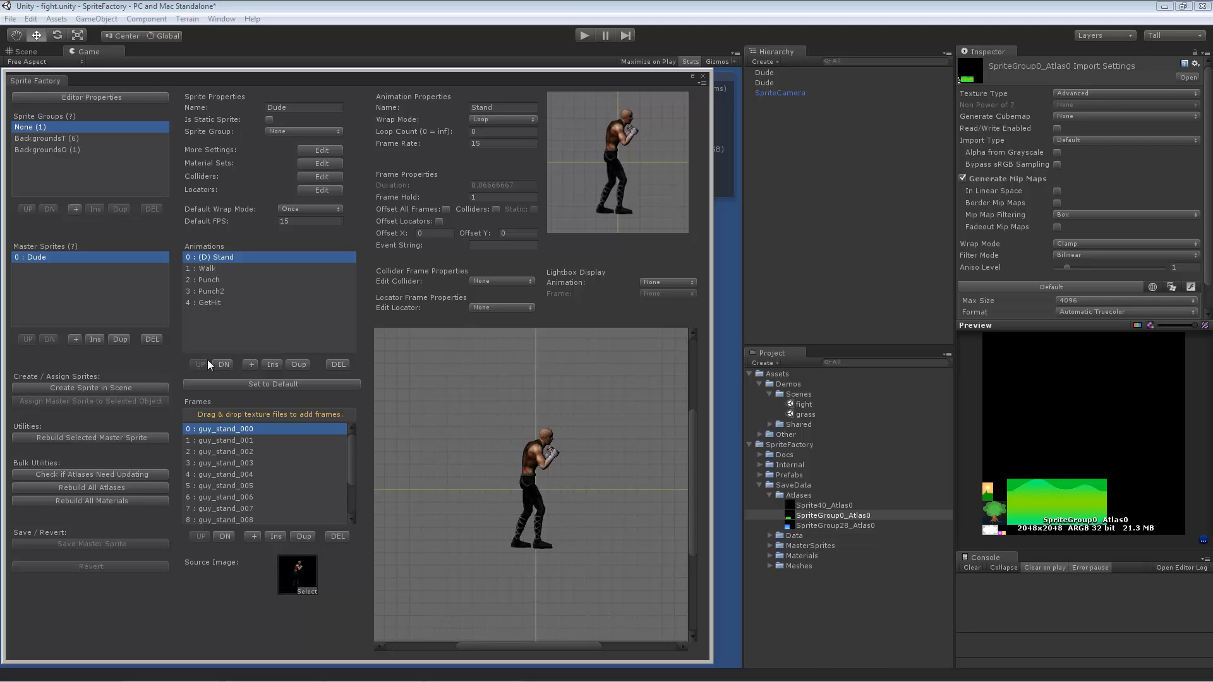
Add two new empty animations to the end of Dude's animation list
{"action": "left_click", "coordinate": [251, 365]}
{"action": "left_click", "coordinate": [251, 364]}
{"action": "left_click", "coordinate": [233, 316]}
{"action": "left_click", "coordinate": [235, 326]}
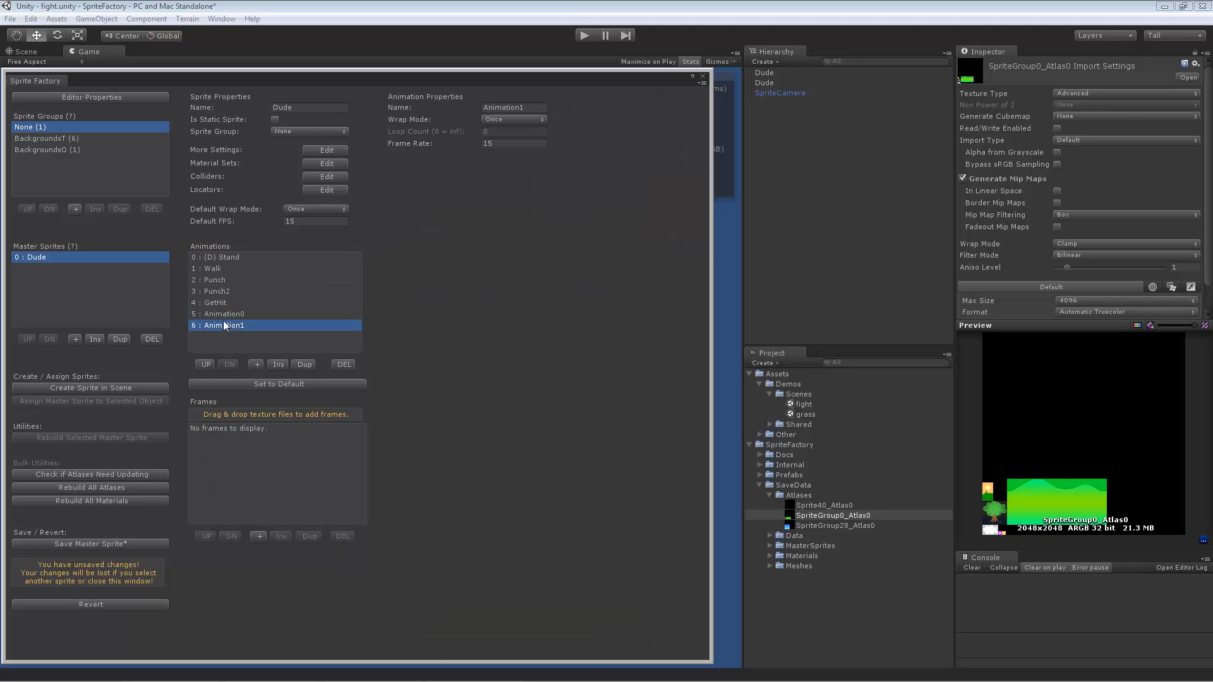
Compare the GetHit animation with the two new empty ones, and open the Punch2 animation
{"action": "left_click", "coordinate": [217, 303]}
{"action": "left_click", "coordinate": [229, 318]}
{"action": "left_click", "coordinate": [234, 327]}
{"action": "left_click", "coordinate": [235, 315]}
{"action": "left_click", "coordinate": [232, 304]}
{"action": "left_click", "coordinate": [229, 292]}
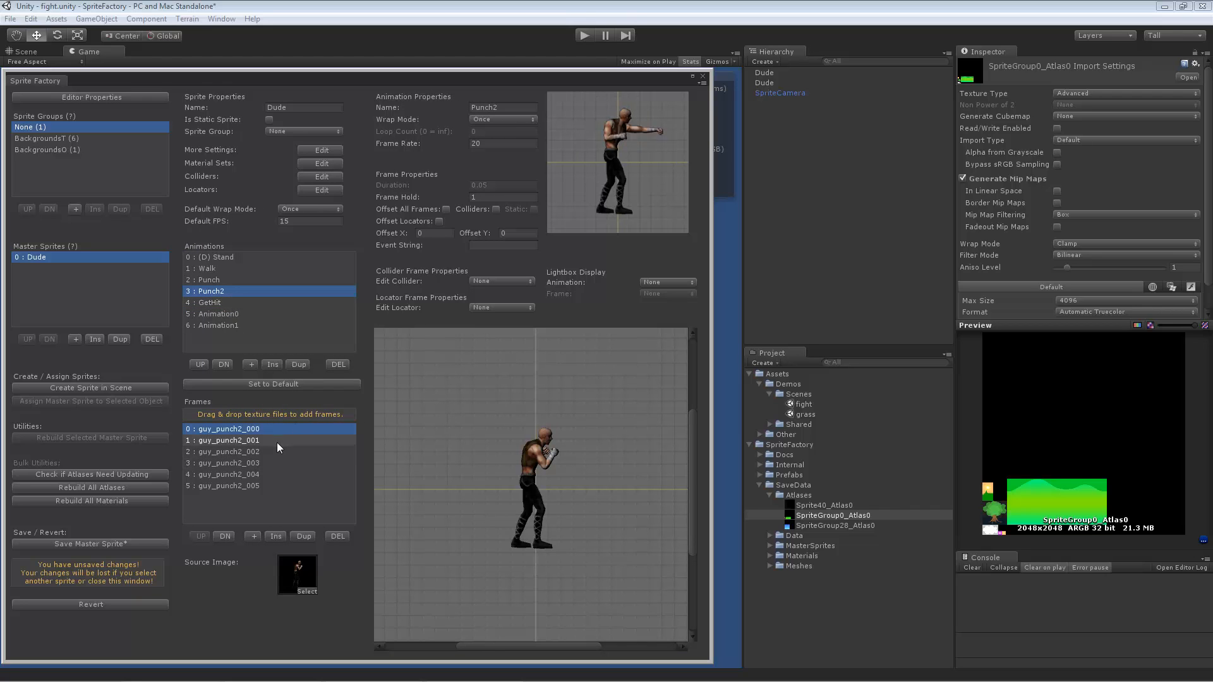
View Punch2's frames guy_punch2_001 through guy_punch2_004 in the frame preview
{"action": "left_click", "coordinate": [251, 440]}
{"action": "left_click", "coordinate": [251, 451]}
{"action": "left_click", "coordinate": [248, 474]}
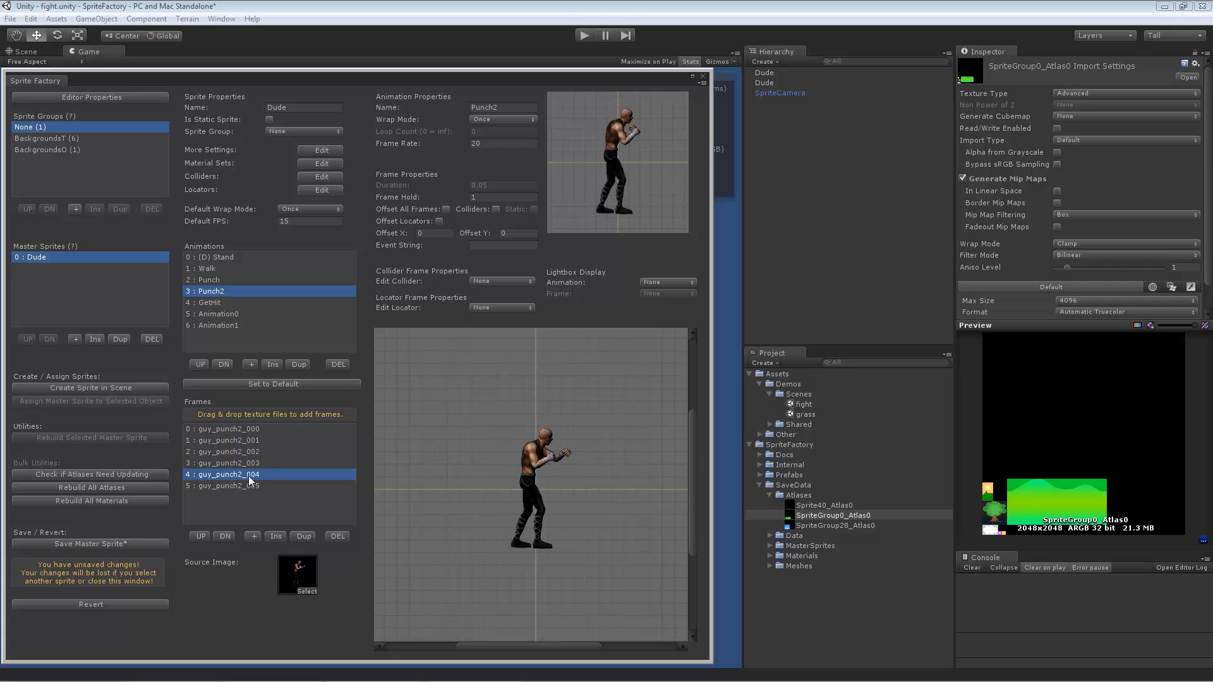
{"action": "left_click", "coordinate": [252, 464]}
Move Punch2's last frame, guy_punch2_005, up one place in the order and back down
{"action": "left_click", "coordinate": [245, 486]}
{"action": "left_click", "coordinate": [202, 537]}
{"action": "left_click", "coordinate": [221, 536]}
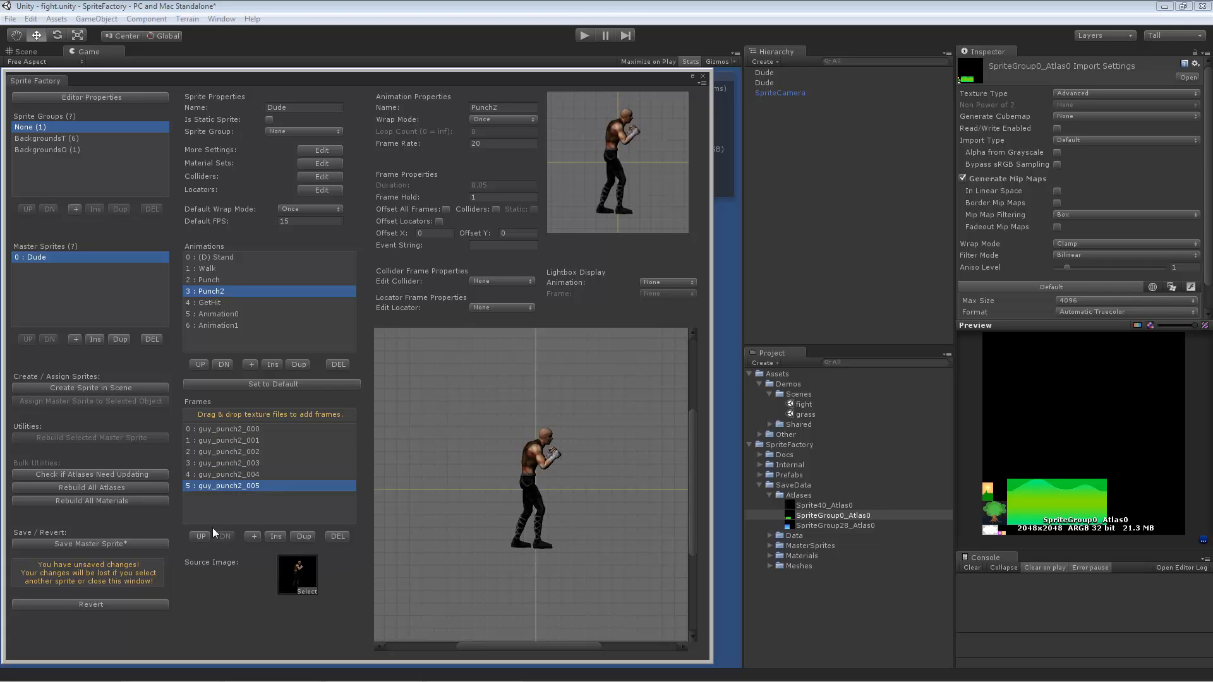
View Punch2's frames in reverse from guy_punch2_004 back to guy_punch2_000
{"action": "left_click", "coordinate": [256, 475]}
{"action": "left_click", "coordinate": [264, 463]}
{"action": "left_click", "coordinate": [271, 439]}
{"action": "left_click", "coordinate": [269, 429]}
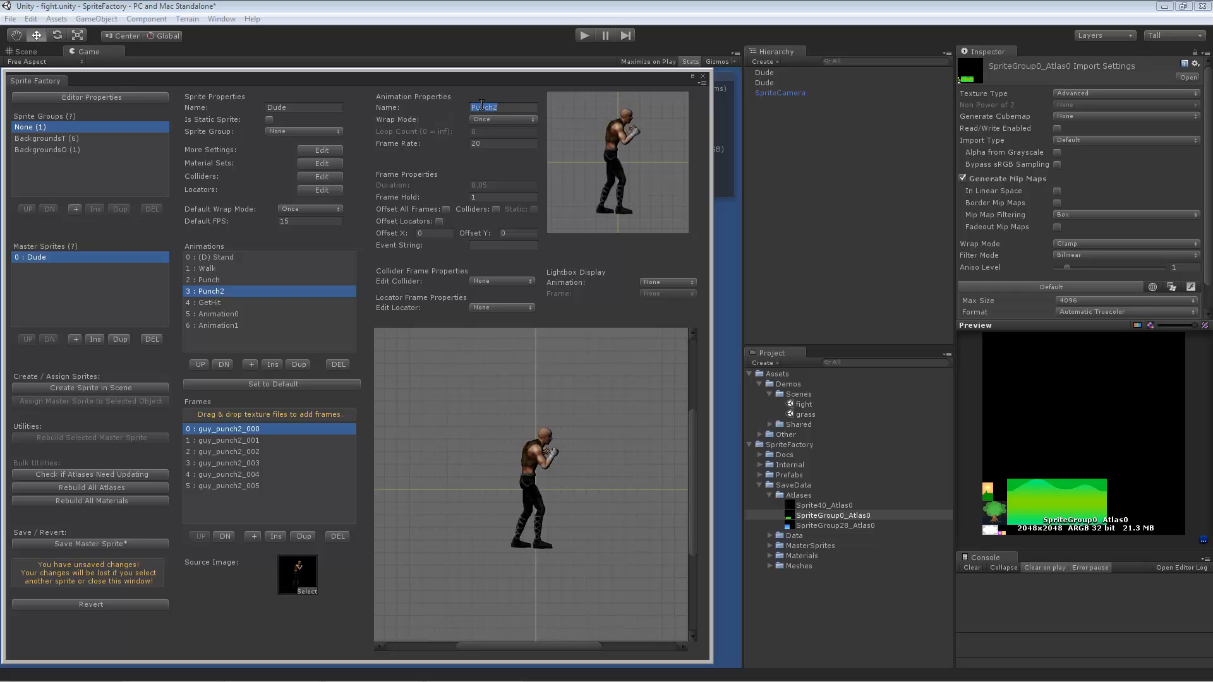
Try the Loop wrap mode on the Punch2 animation and restore it to Once
{"action": "left_click", "coordinate": [510, 108]}
{"action": "left_click", "coordinate": [484, 108]}
{"action": "left_click", "coordinate": [479, 120]}
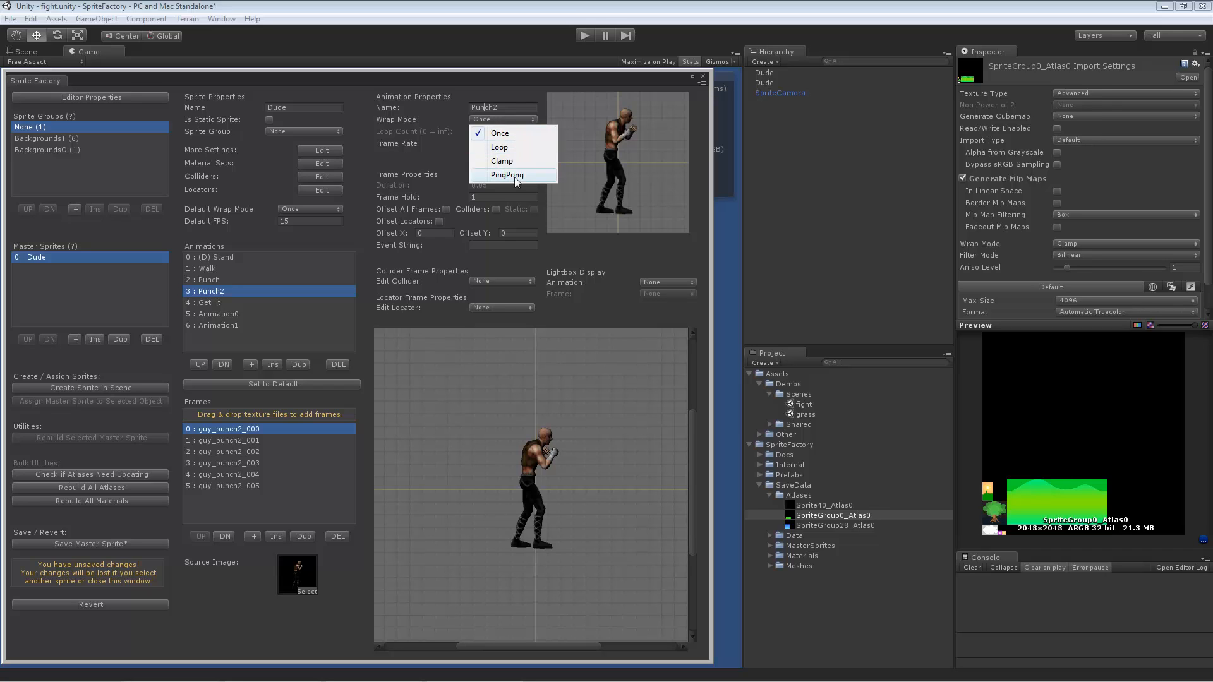
{"action": "left_click", "coordinate": [502, 147]}
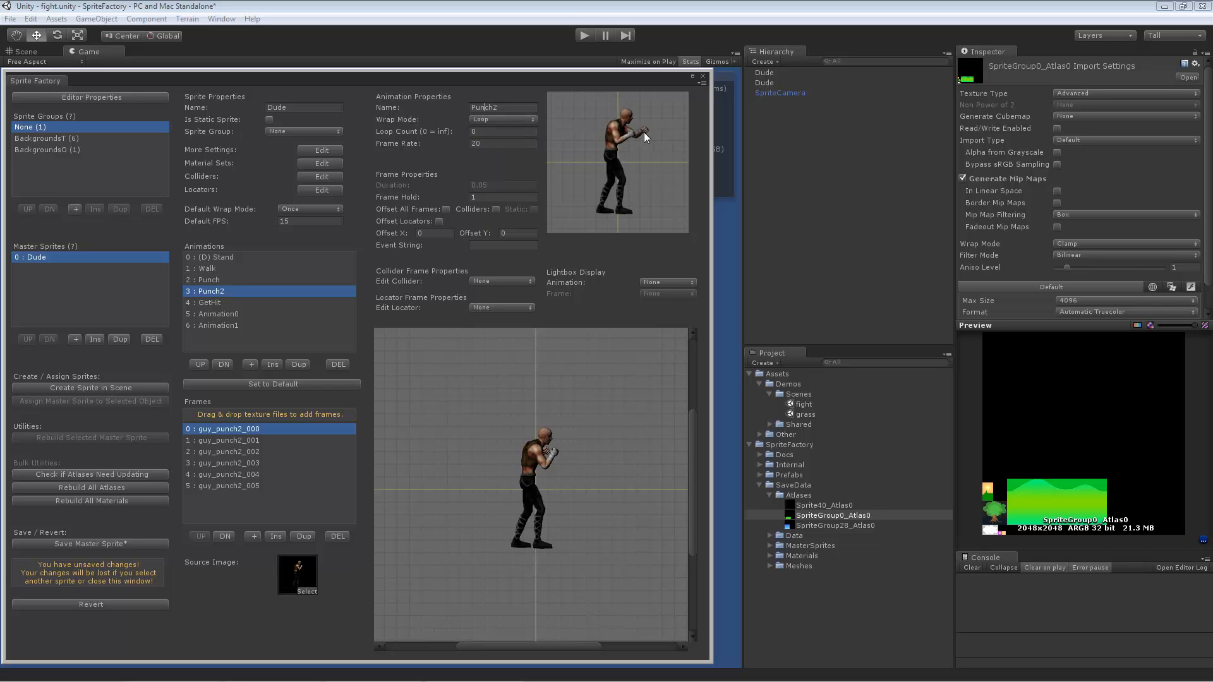
{"action": "left_click", "coordinate": [503, 119]}
{"action": "left_click", "coordinate": [509, 129]}
Try the Clamp and PingPong wrap modes on the Punch2 animation, setting it back to Once
{"action": "left_click", "coordinate": [502, 119]}
{"action": "left_click", "coordinate": [506, 161]}
{"action": "left_click", "coordinate": [536, 119]}
{"action": "left_click", "coordinate": [536, 135]}
{"action": "left_click", "coordinate": [514, 119]}
{"action": "left_click", "coordinate": [518, 175]}
{"action": "left_click", "coordinate": [510, 119]}
{"action": "left_click", "coordinate": [513, 127]}
Set the Punch2 animation's frame rate to 15
{"action": "left_click_drag", "start_coordinate": [402, 144], "coordinate": [436, 203]}
{"action": "left_click_drag", "start_coordinate": [417, 143], "coordinate": [340, 149]}
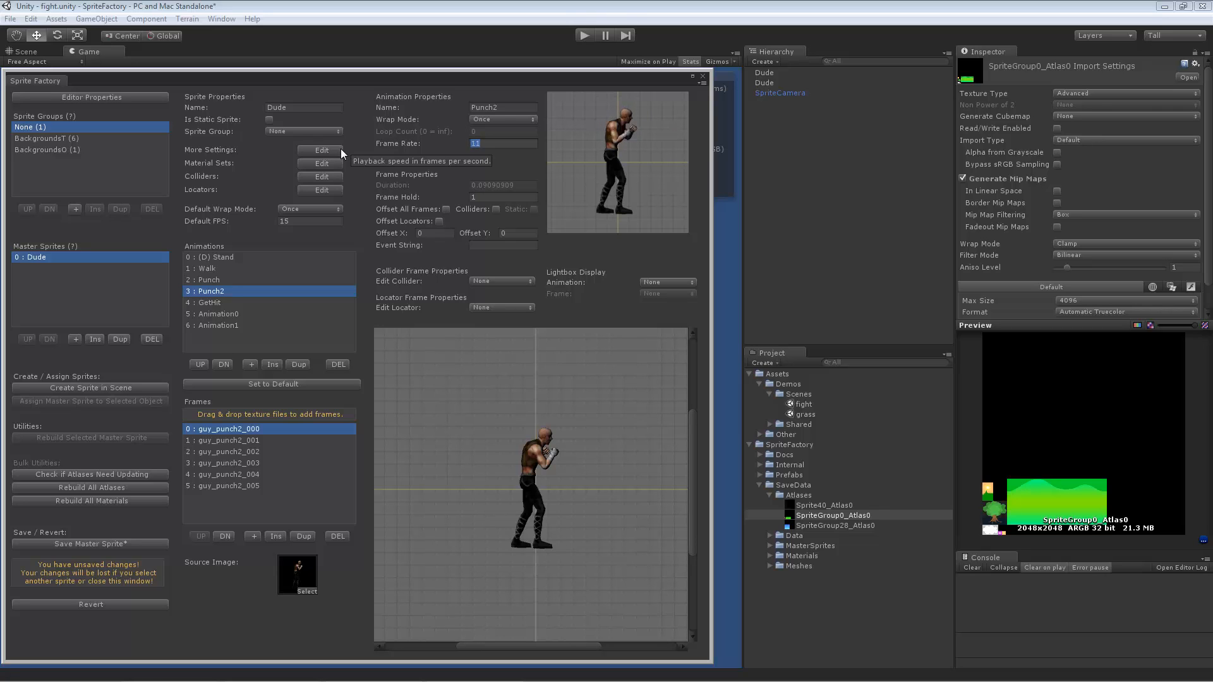
{"action": "left_click_drag", "start_coordinate": [415, 144], "coordinate": [385, 111]}
{"action": "type", "text": "5"}
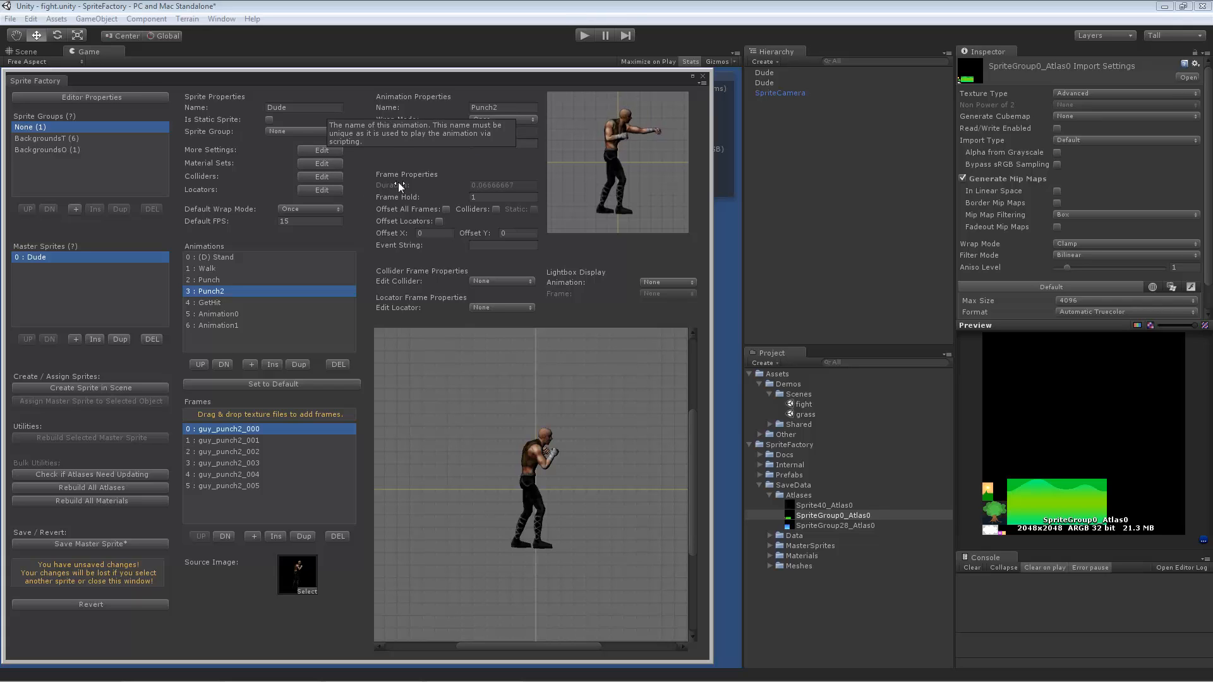
Examine the individual poses in Punch2's frames from guy_punch2_000 to guy_punch2_004
{"action": "left_click", "coordinate": [271, 441]}
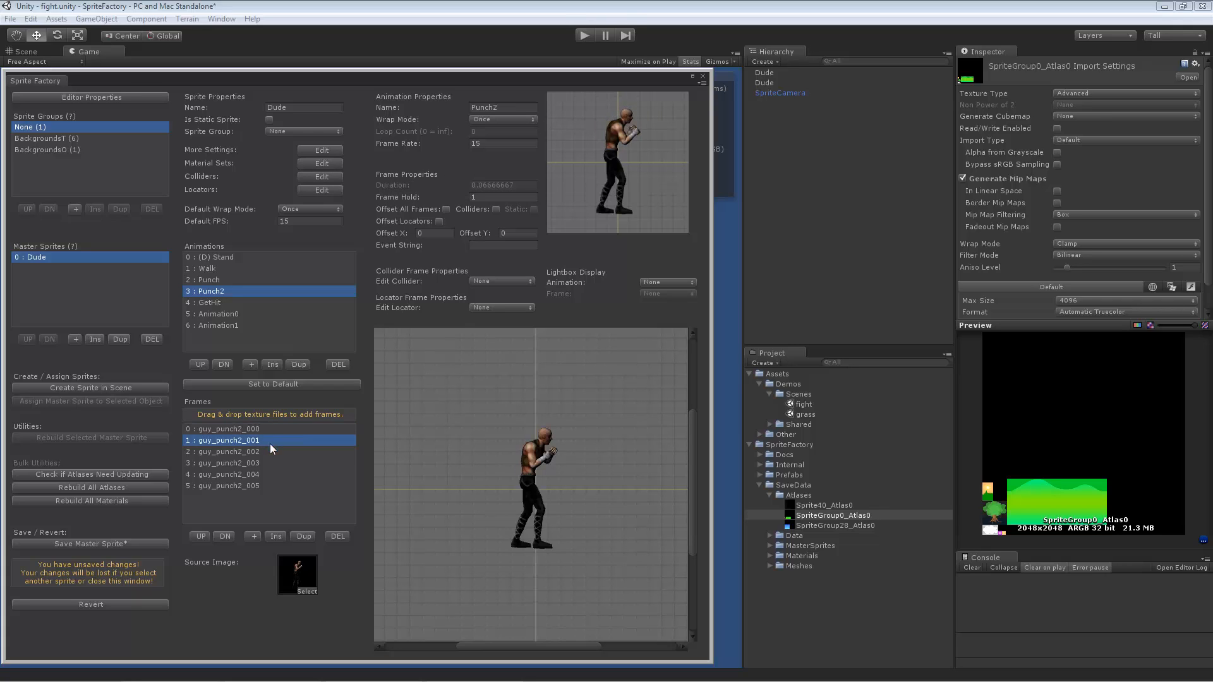
{"action": "left_click", "coordinate": [274, 452]}
{"action": "left_click", "coordinate": [279, 463]}
{"action": "left_click", "coordinate": [280, 429]}
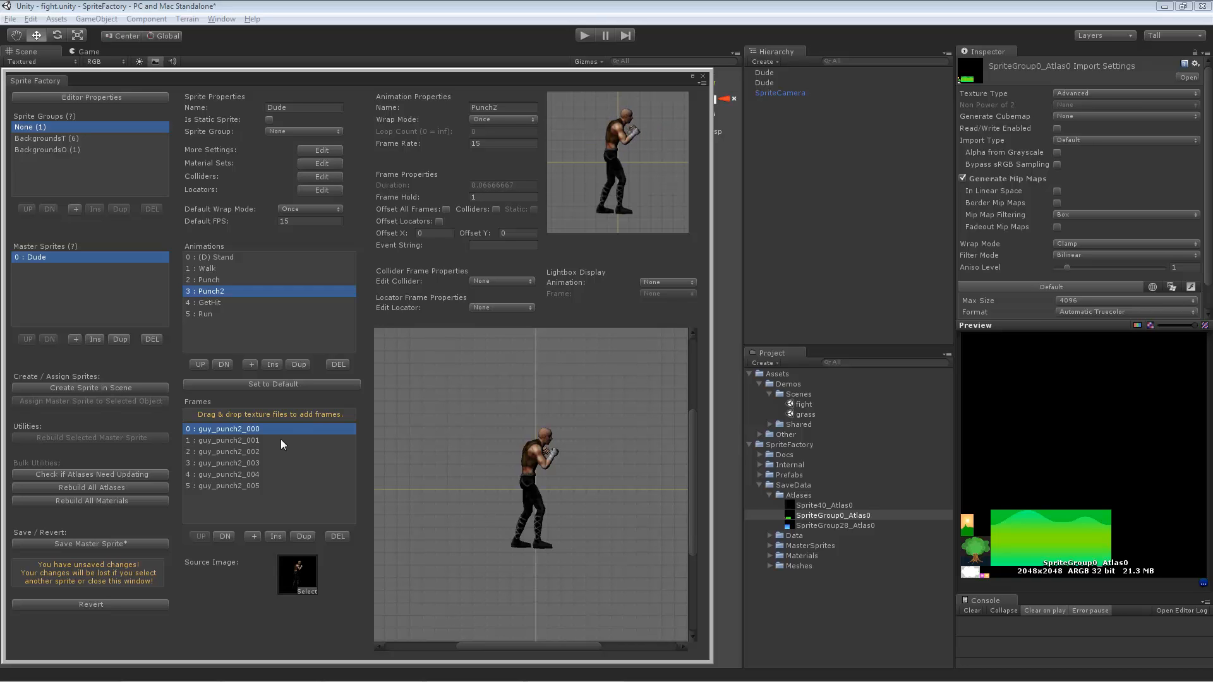
{"action": "left_click", "coordinate": [262, 474]}
{"action": "left_click", "coordinate": [264, 463]}
{"action": "left_click", "coordinate": [268, 451]}
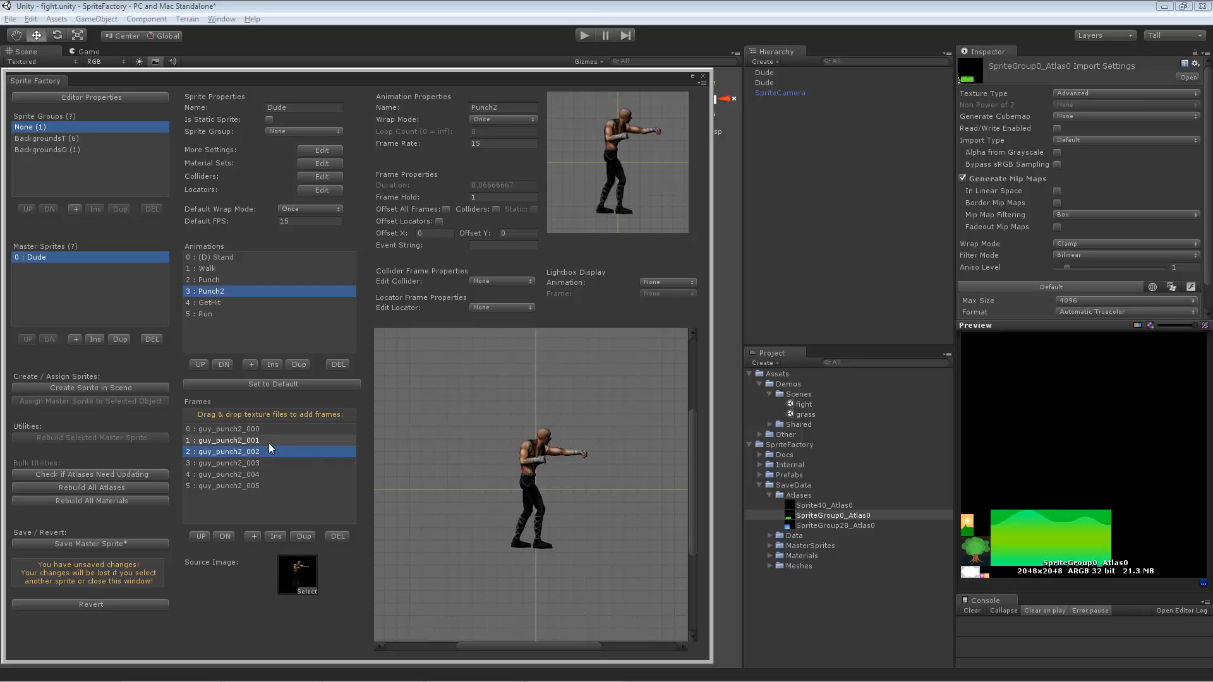
{"action": "left_click", "coordinate": [269, 443]}
Try a frame hold of 3 on frame guy_punch2_002 and bring it back to 1
{"action": "left_click", "coordinate": [272, 451]}
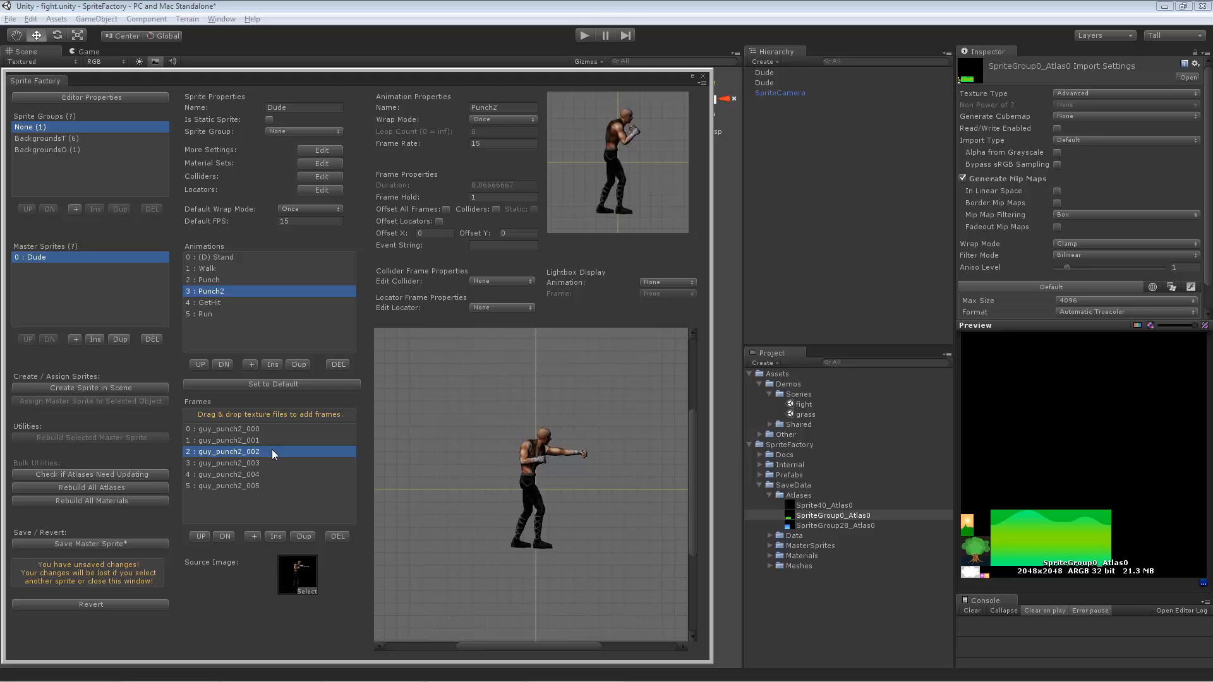
{"action": "left_click", "coordinate": [482, 197]}
{"action": "type", "text": "3"}
{"action": "left_click_drag", "start_coordinate": [414, 198], "coordinate": [378, 199]}
Enter "named_event" as the event string of Punch2's first frame, guy_punch2_000
{"action": "left_click", "coordinate": [272, 429]}
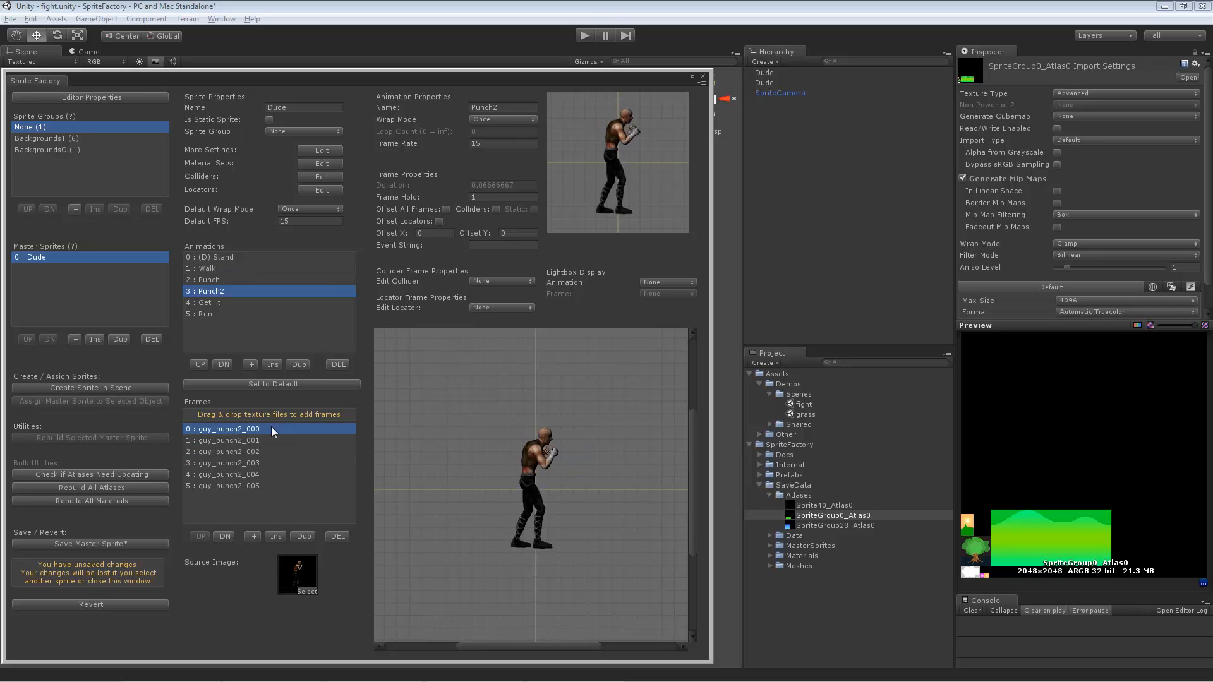
{"action": "left_click", "coordinate": [499, 244]}
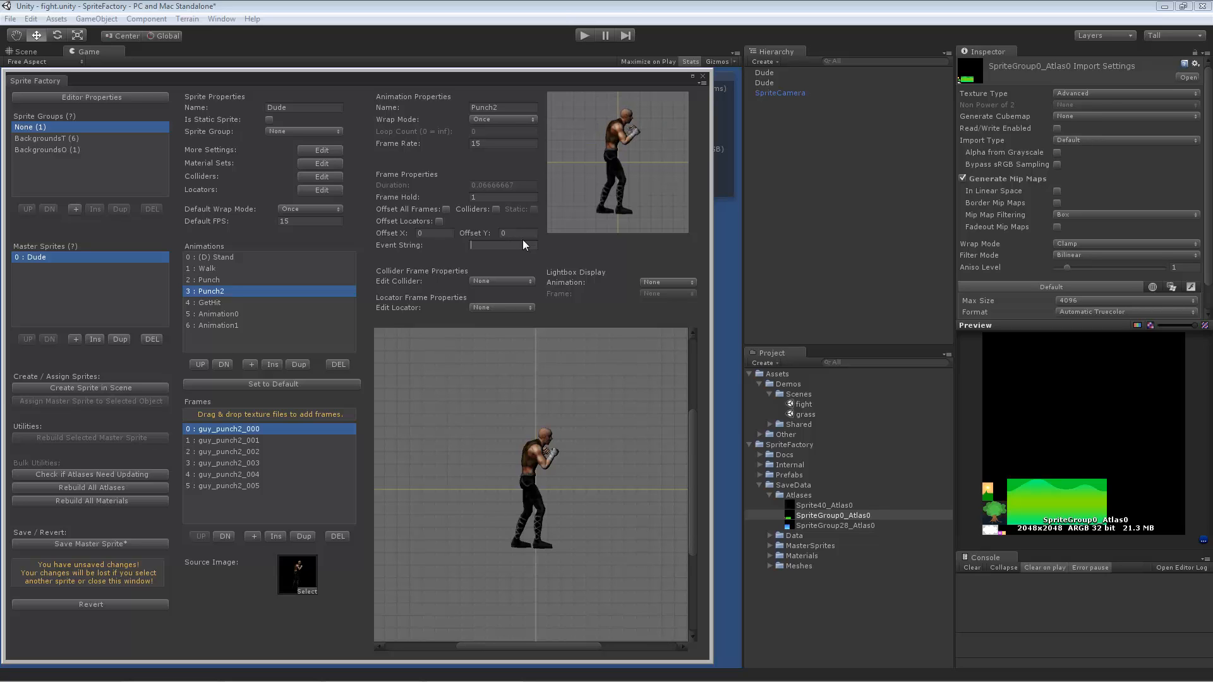
{"action": "type", "text": "named_event"}
Check the properties of Punch2's remaining frames, guy_punch2_001 through guy_punch2_005
{"action": "left_click", "coordinate": [298, 442]}
{"action": "left_click", "coordinate": [300, 452]}
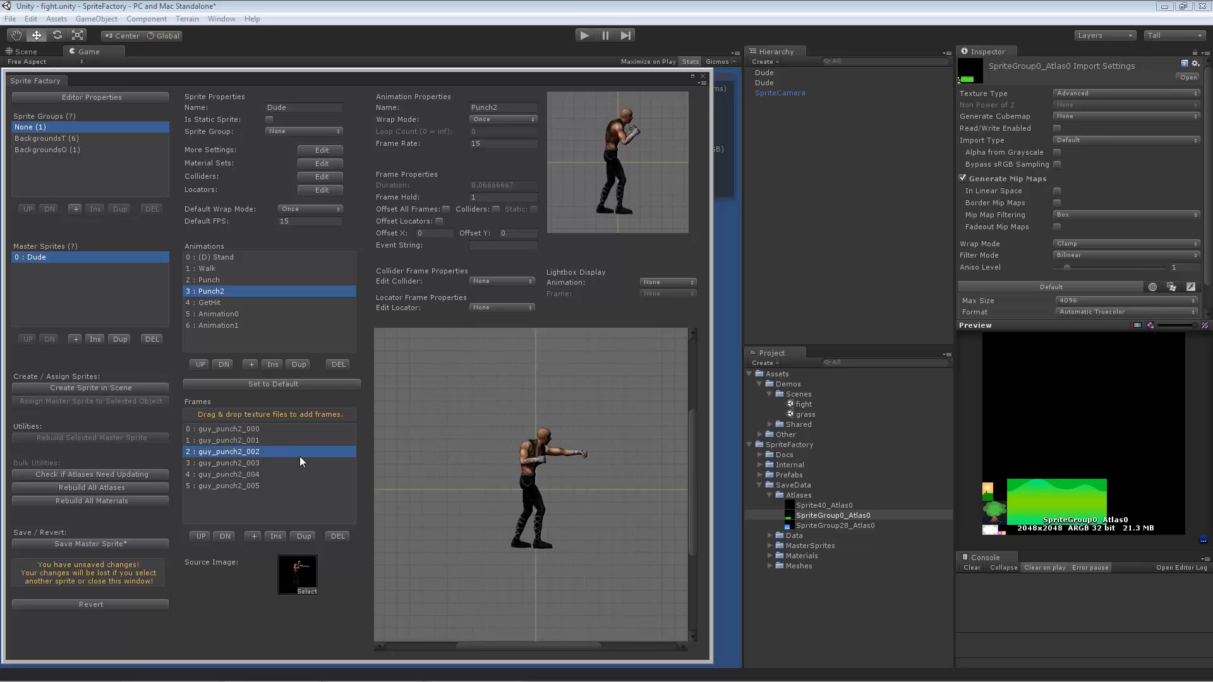
{"action": "left_click", "coordinate": [300, 464]}
{"action": "left_click", "coordinate": [297, 485]}
{"action": "left_click", "coordinate": [293, 475]}
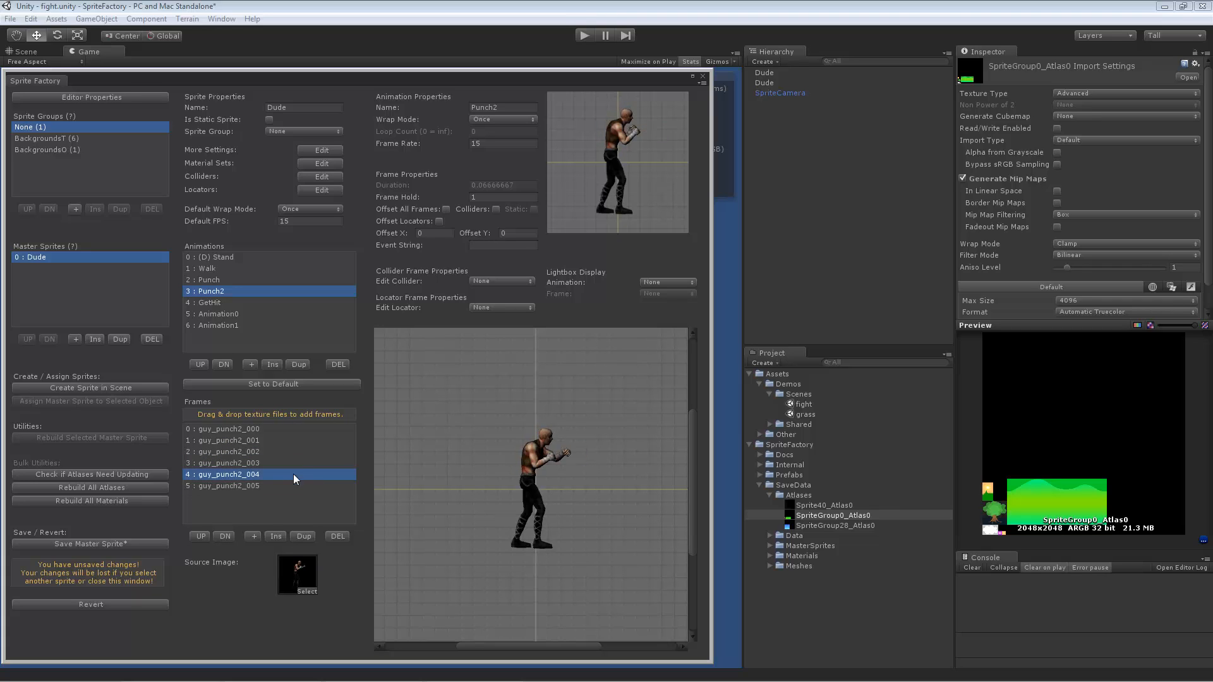
Compare the sprite's poses and alignment across Punch2's frames guy_punch2_000 to guy_punch2_005, ending on guy_punch2_000
{"action": "left_click", "coordinate": [300, 463]}
{"action": "left_click", "coordinate": [316, 441]}
{"action": "left_click", "coordinate": [320, 431]}
{"action": "left_click", "coordinate": [316, 449]}
{"action": "left_click", "coordinate": [312, 472]}
{"action": "left_click", "coordinate": [313, 486]}
{"action": "left_click", "coordinate": [321, 474]}
{"action": "left_click", "coordinate": [328, 463]}
{"action": "left_click", "coordinate": [343, 432]}
{"action": "left_click", "coordinate": [332, 449]}
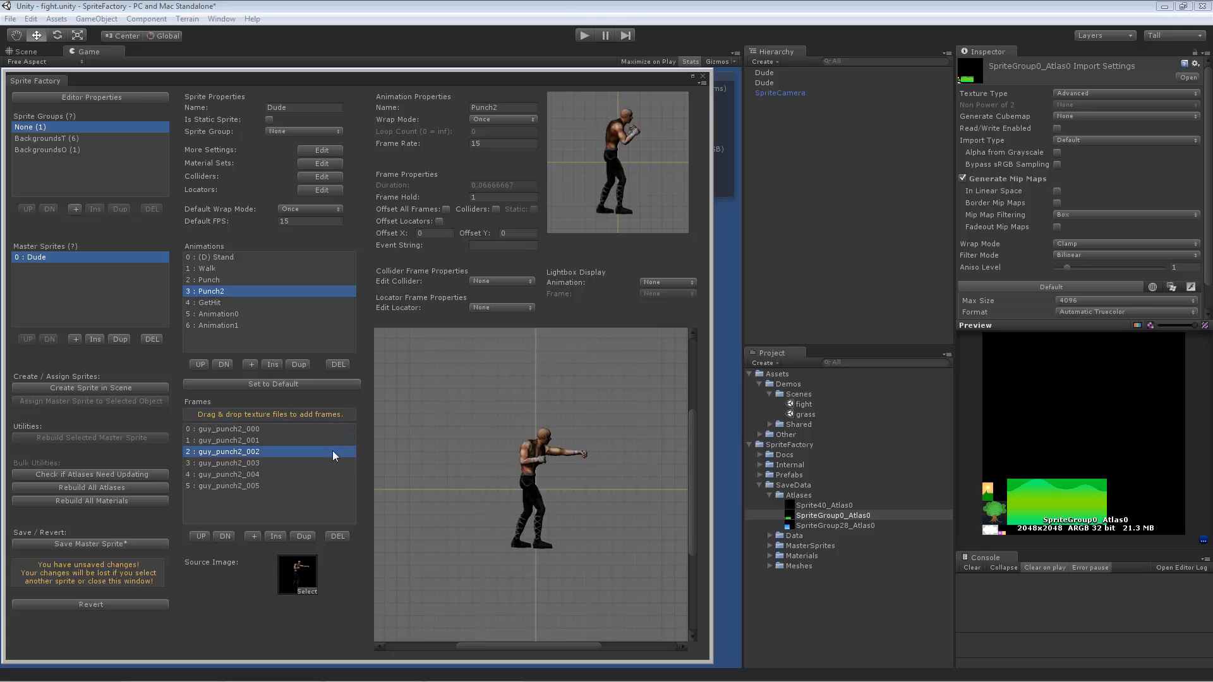
{"action": "left_click", "coordinate": [329, 475]}
{"action": "left_click", "coordinate": [324, 488]}
{"action": "left_click", "coordinate": [326, 462]}
{"action": "left_click", "coordinate": [326, 440]}
{"action": "left_click", "coordinate": [327, 429]}
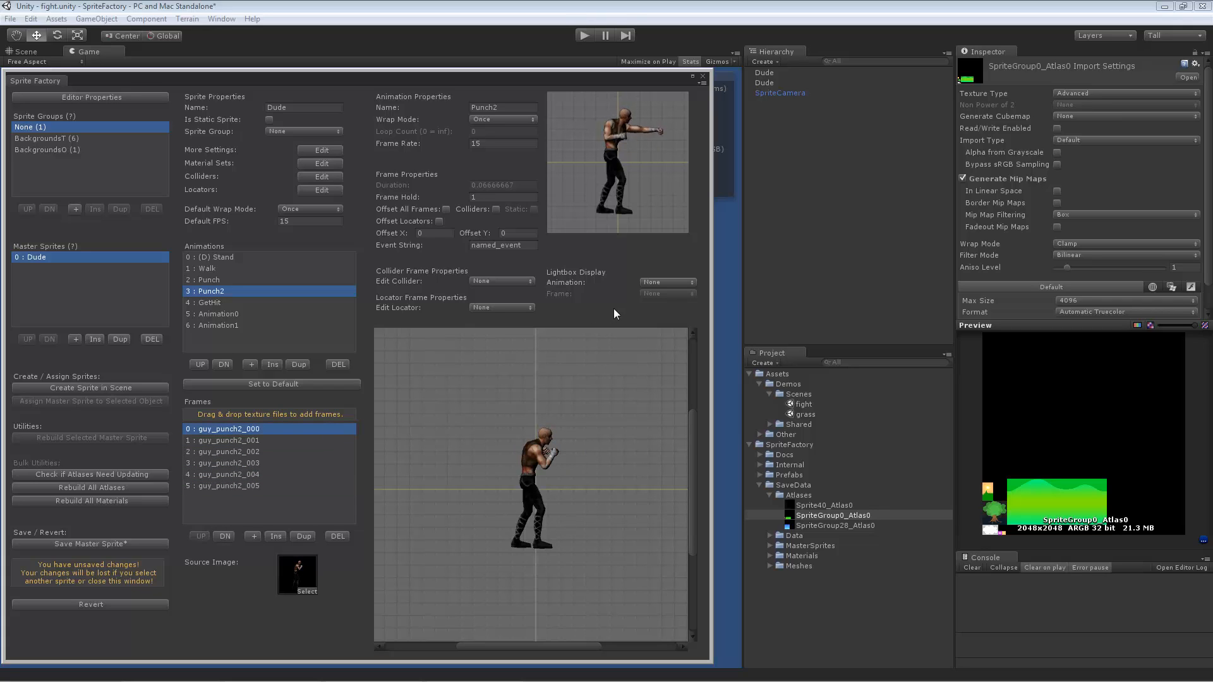
Set the lightbox display to the Walk animation as an alignment reference behind frame guy_punch2_000
{"action": "left_click", "coordinate": [659, 283]}
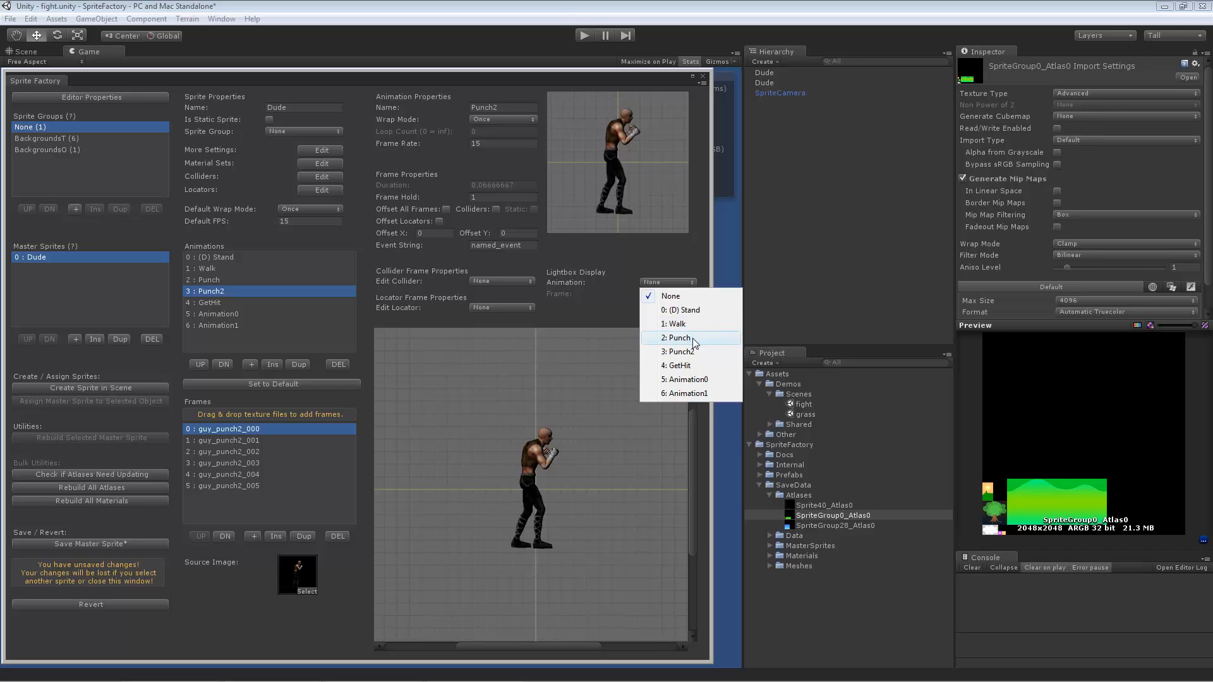
{"action": "left_click", "coordinate": [691, 326]}
{"action": "left_click", "coordinate": [684, 295]}
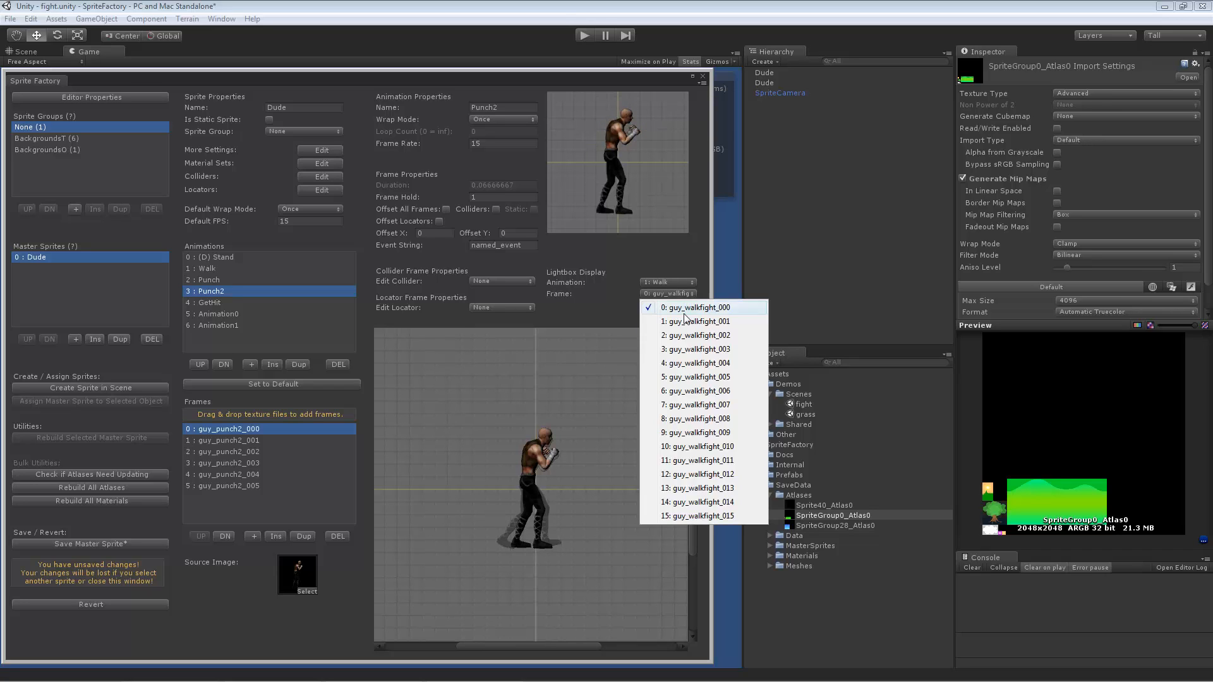
{"action": "left_click", "coordinate": [708, 417]}
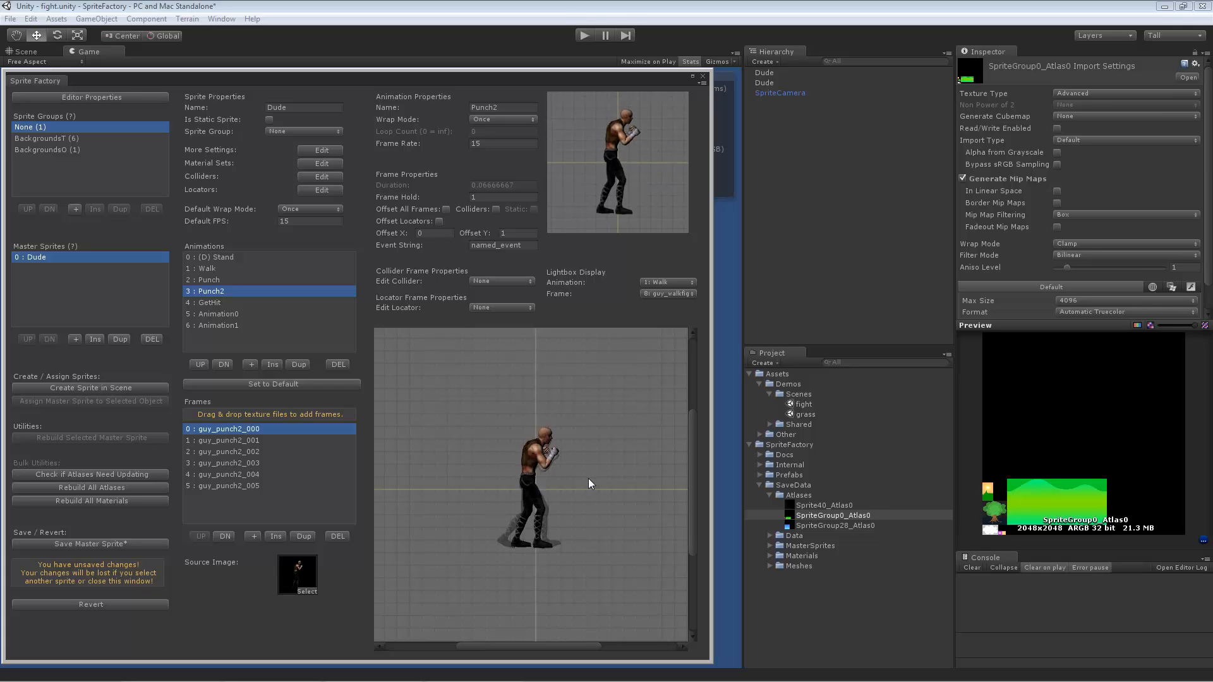
Try shifting frame guy_punch2_000 to an offset of about X 4, Y -2, and reset both offsets to 0
{"action": "left_click_drag", "start_coordinate": [480, 234], "coordinate": [484, 239]}
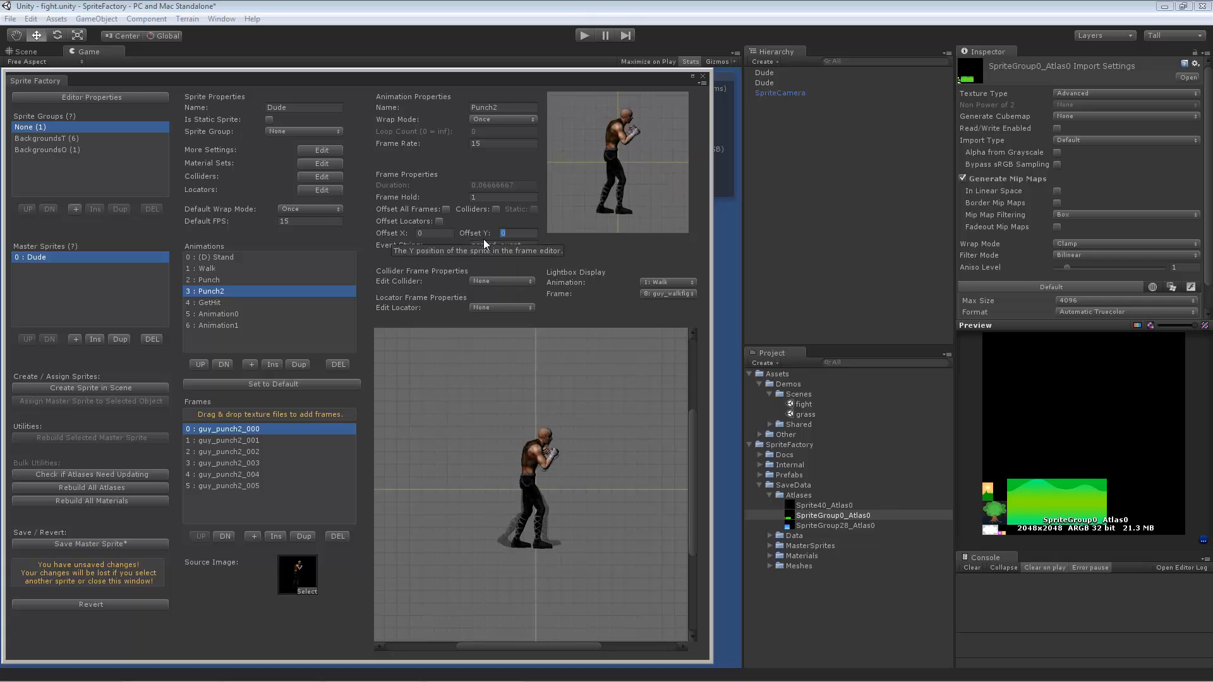
{"action": "mouse_move", "coordinate": [531, 471]}
{"action": "left_mouse_down"}
{"action": "mouse_move", "coordinate": [646, 401]}
{"action": "mouse_move", "coordinate": [434, 414]}
{"action": "mouse_move", "coordinate": [527, 475]}
{"action": "mouse_move", "coordinate": [532, 432]}
{"action": "mouse_move", "coordinate": [532, 477]}
{"action": "left_mouse_up"}
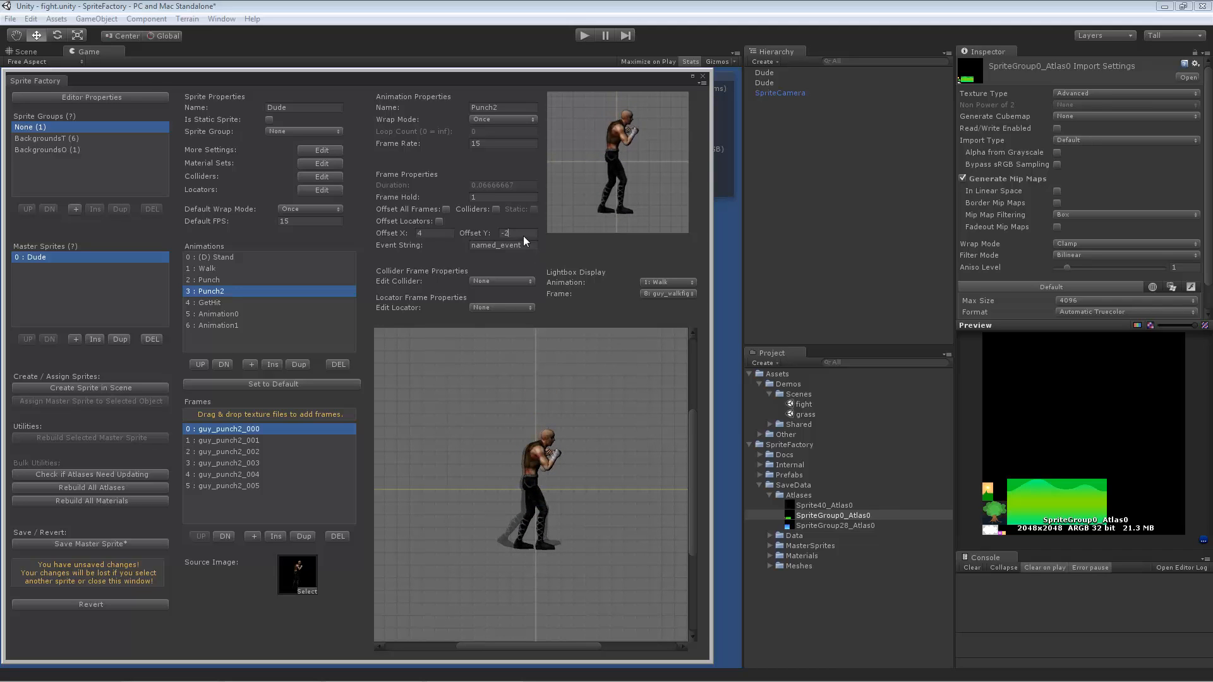
{"action": "left_click_drag", "start_coordinate": [523, 235], "coordinate": [343, 230]}
{"action": "type", "text": "0"}
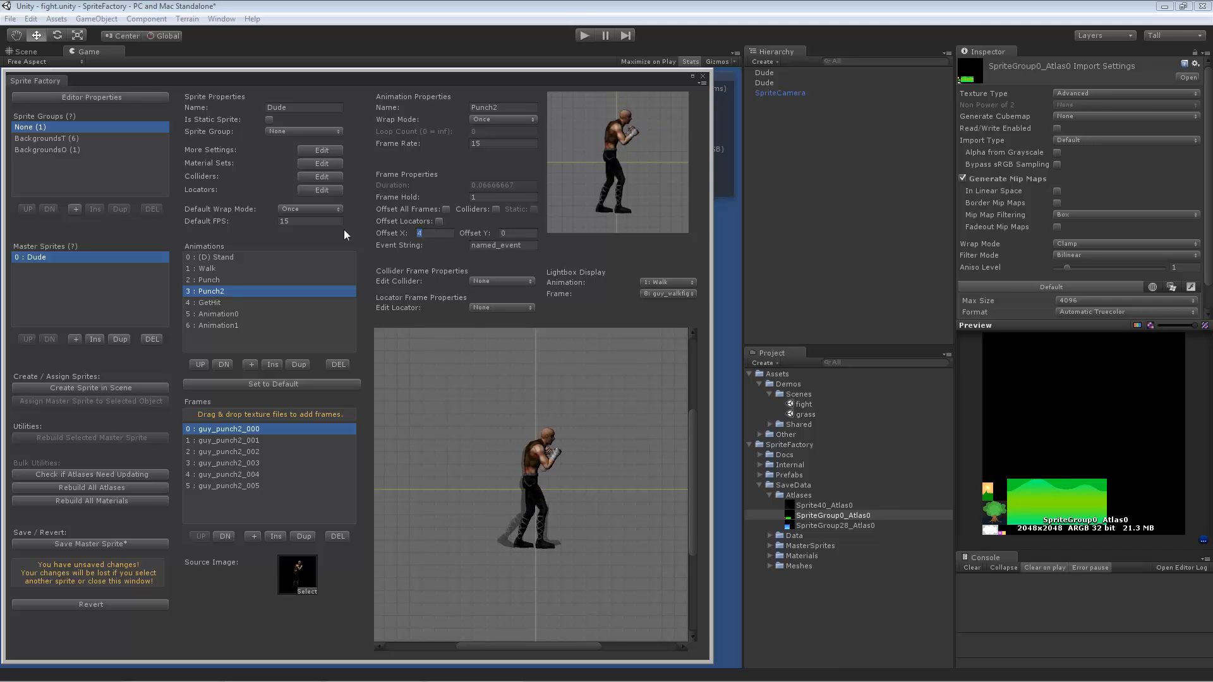
{"action": "type", "text": "0"}
Set the lightbox animation to None and examine the HitCollider's frame properties on guy_punch2_000
{"action": "left_click", "coordinate": [692, 282]}
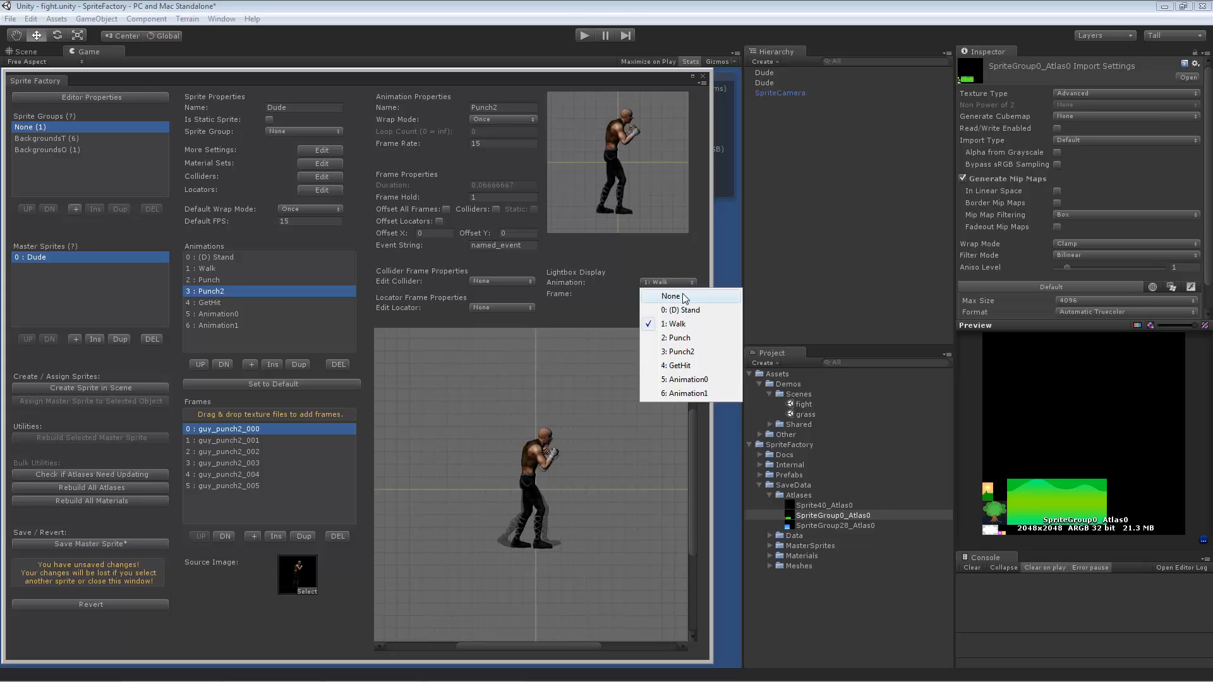
{"action": "left_click", "coordinate": [660, 300]}
{"action": "left_click", "coordinate": [487, 278]}
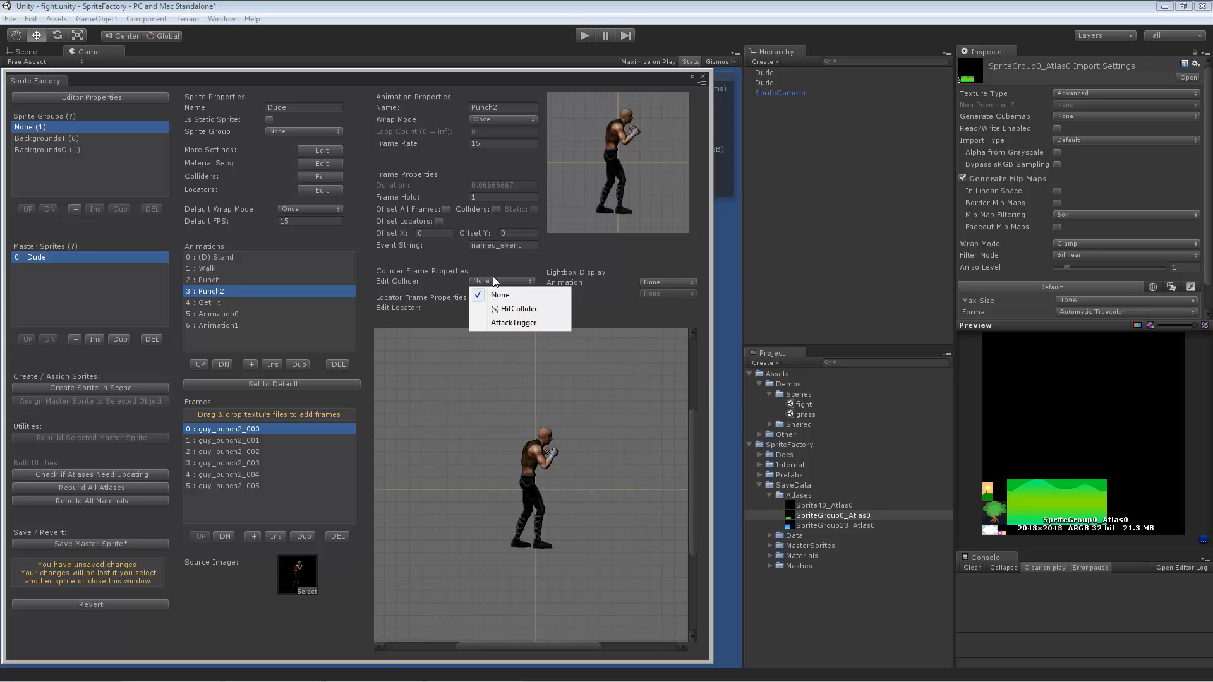
{"action": "left_click", "coordinate": [543, 310]}
{"action": "mouse_move", "coordinate": [707, 316]}
{"action": "left_mouse_down"}
{"action": "mouse_move", "coordinate": [711, 375]}
{"action": "mouse_move", "coordinate": [716, 295]}
{"action": "left_mouse_up"}
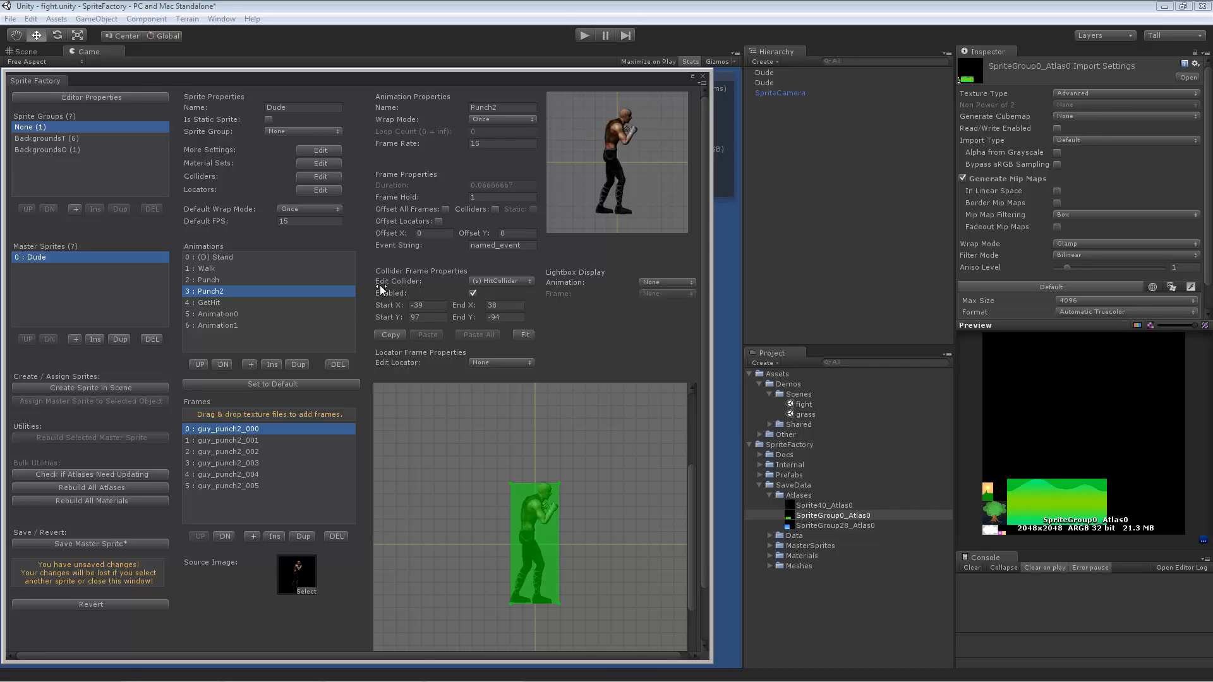
Review the HitCollider and AttackTrigger properties in the Collider Editor, including the layer choices, and close it
{"action": "left_click", "coordinate": [328, 178]}
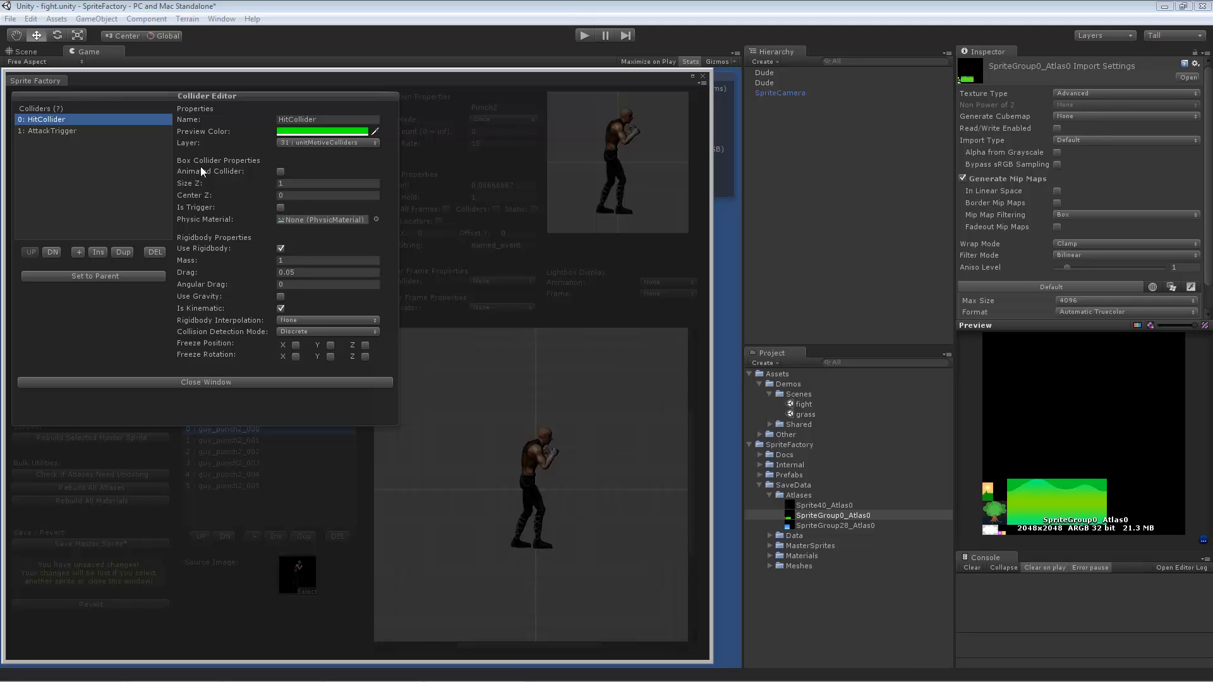
{"action": "left_click", "coordinate": [303, 143]}
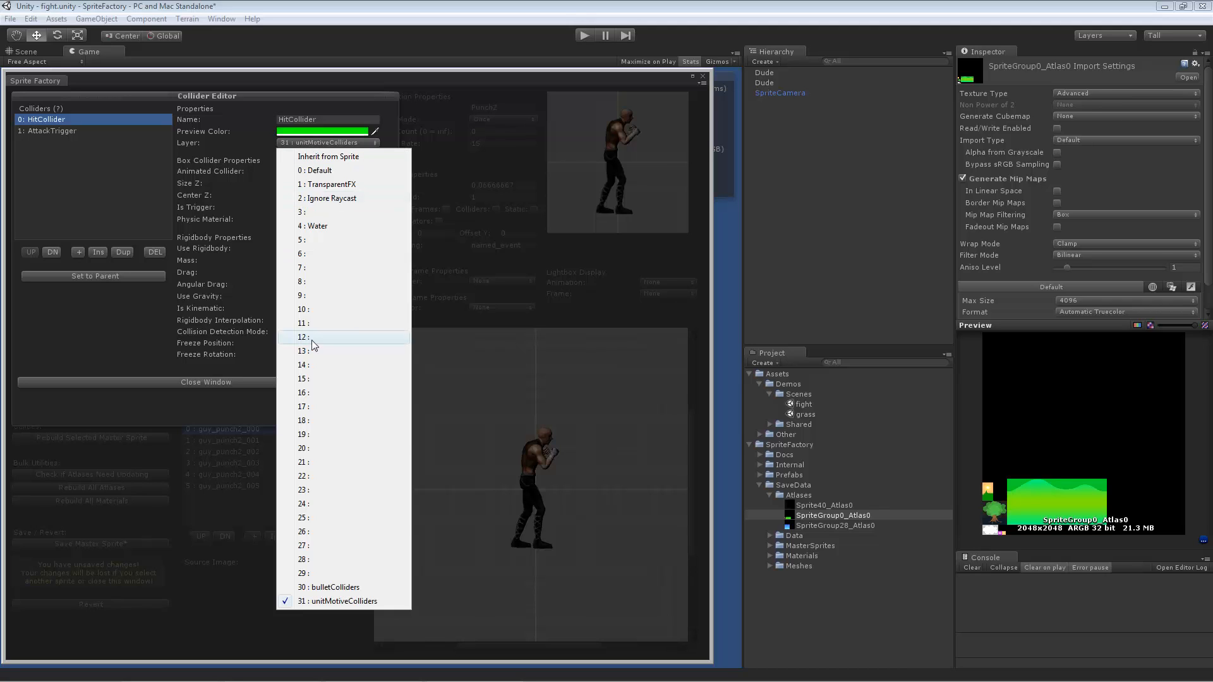
{"action": "left_click", "coordinate": [392, 143]}
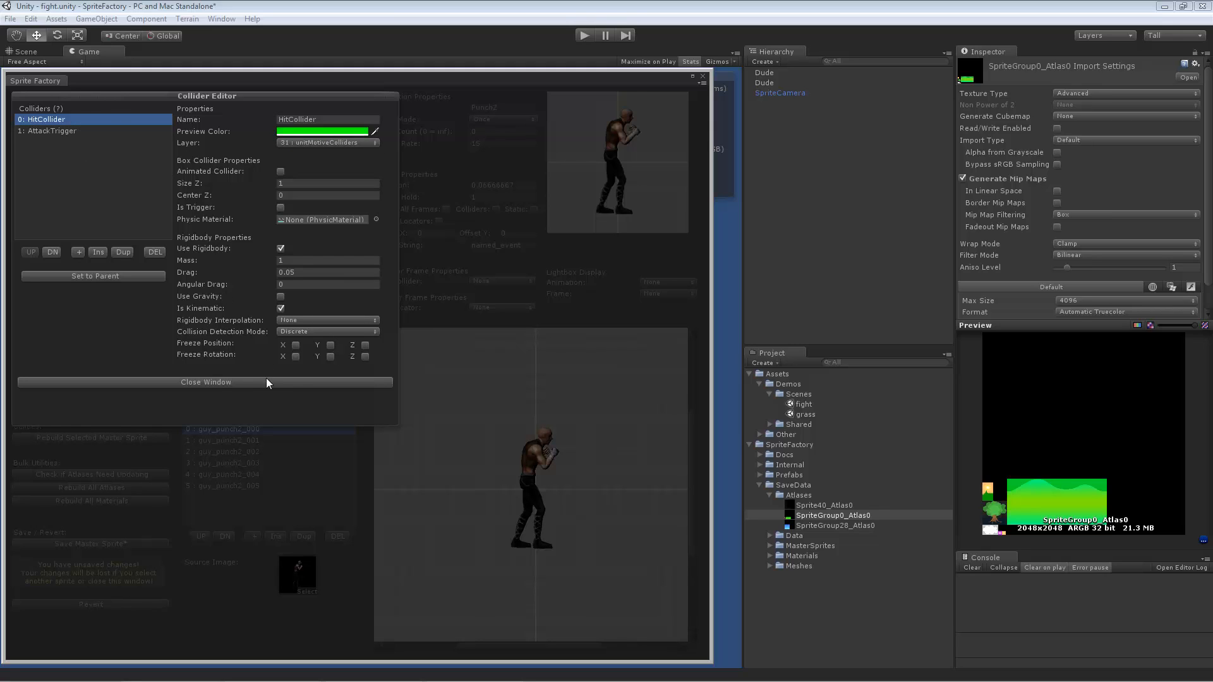
{"action": "left_click", "coordinate": [106, 129]}
{"action": "left_click", "coordinate": [100, 119]}
{"action": "left_click", "coordinate": [103, 131]}
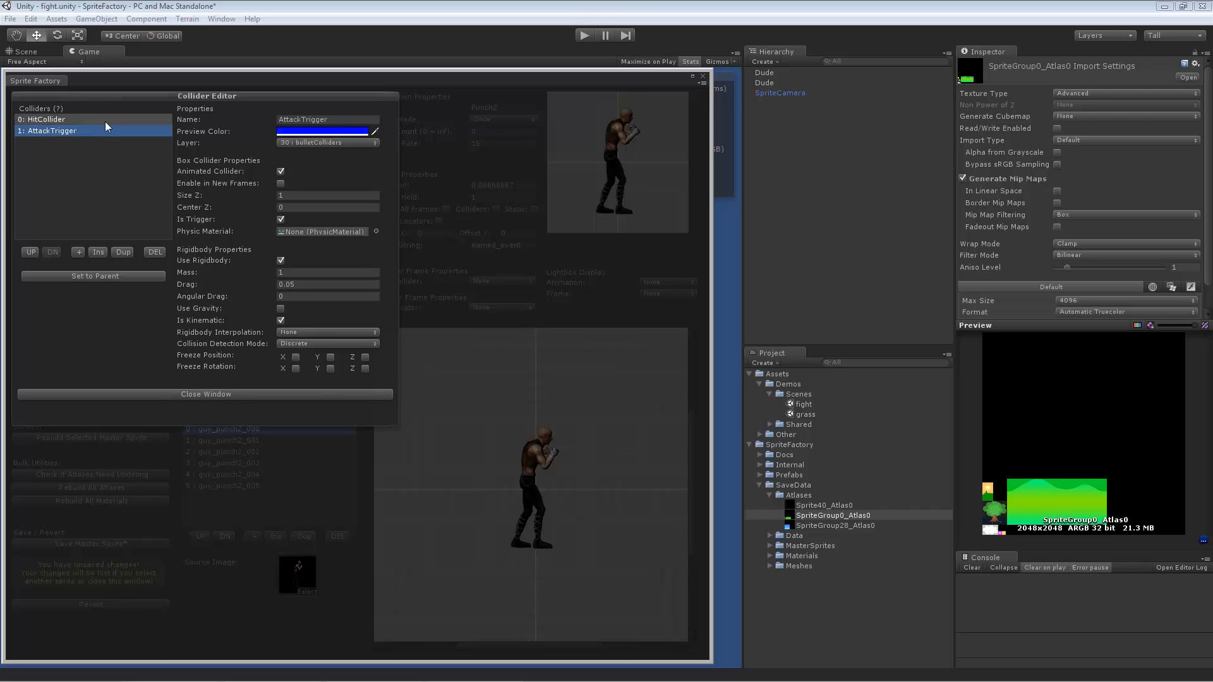
{"action": "left_click", "coordinate": [104, 120]}
{"action": "left_click", "coordinate": [266, 393]}
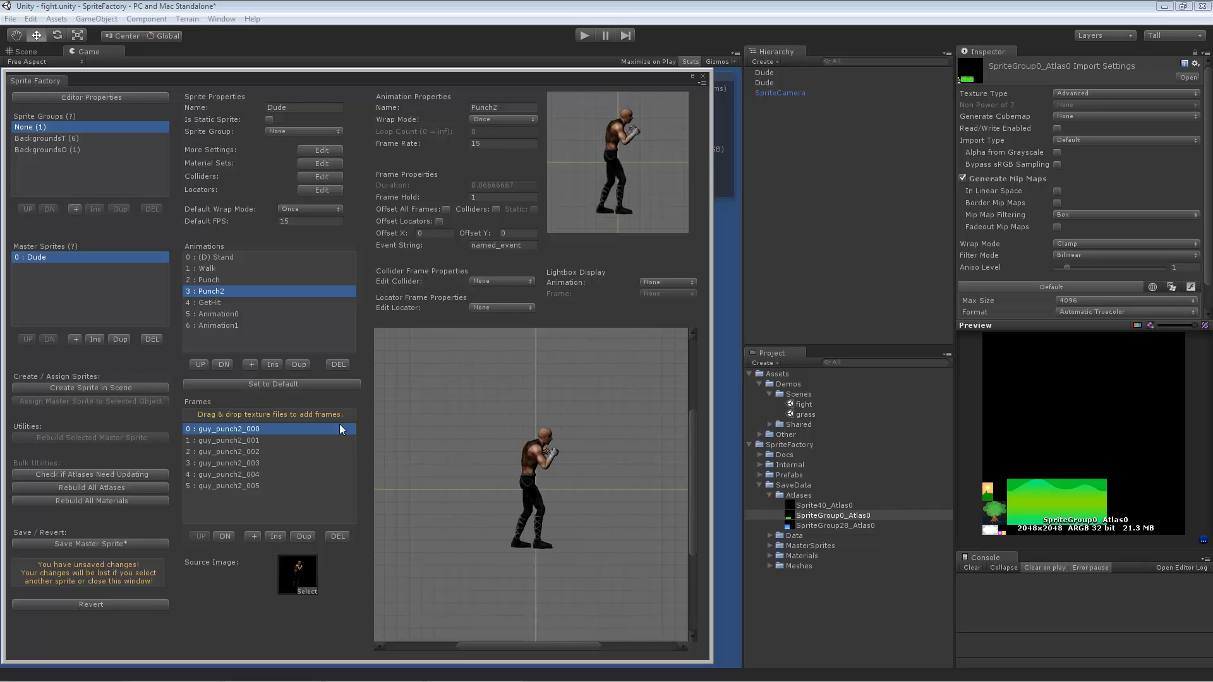
Examine the arm extension in Punch2's frames from guy_punch2_000 to guy_punch2_004
{"action": "left_click", "coordinate": [273, 442]}
{"action": "left_click", "coordinate": [278, 464]}
{"action": "left_click", "coordinate": [282, 474]}
{"action": "left_click", "coordinate": [281, 452]}
{"action": "left_click", "coordinate": [282, 463]}
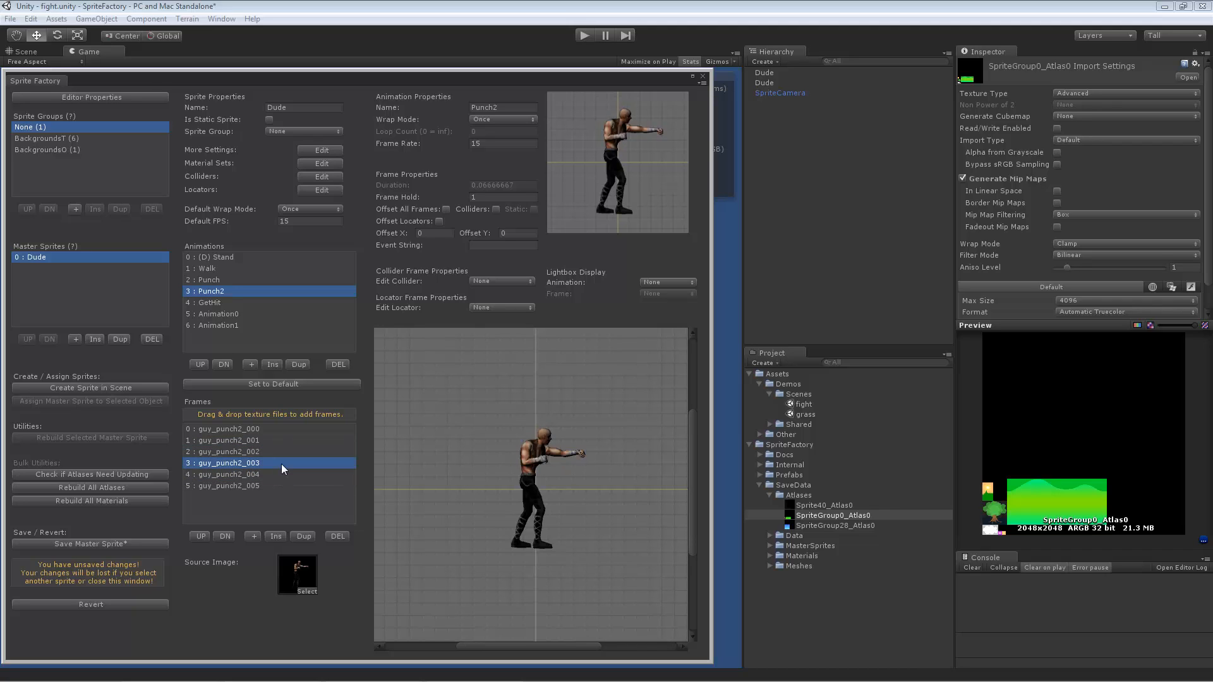
{"action": "left_click", "coordinate": [286, 475]}
{"action": "left_click", "coordinate": [286, 452]}
{"action": "left_click", "coordinate": [284, 440]}
{"action": "left_click", "coordinate": [283, 429]}
{"action": "left_click", "coordinate": [288, 441]}
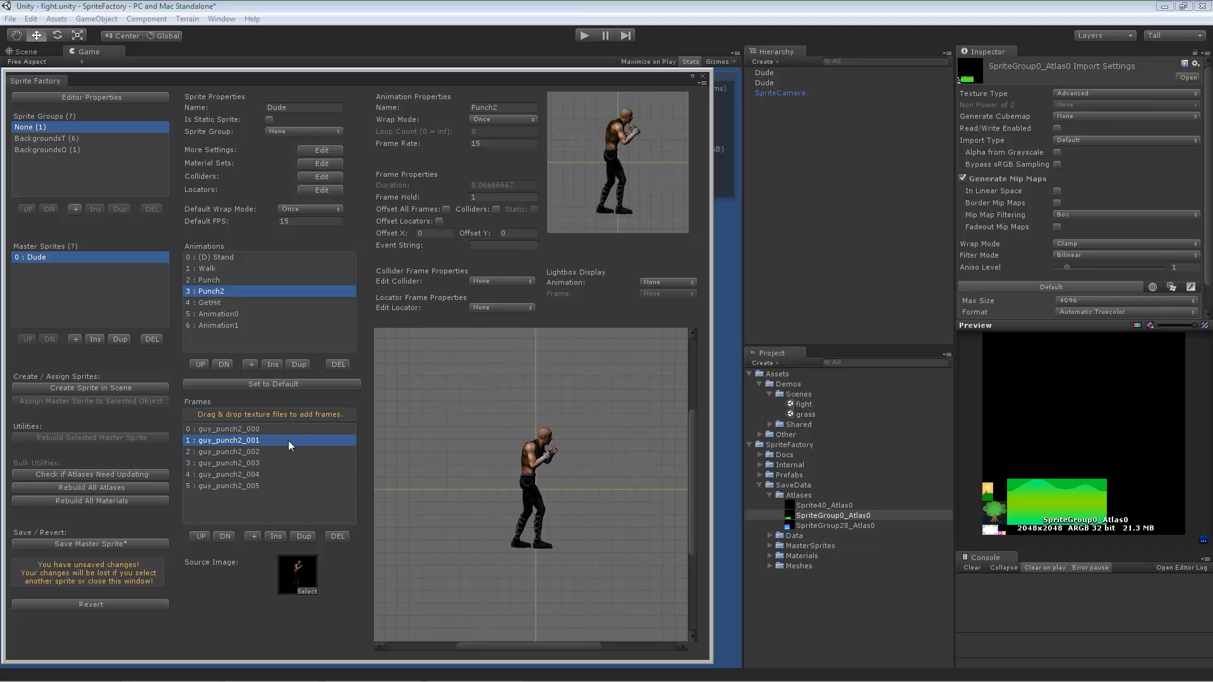
Display the AttackTrigger collider for editing on frame guy_punch2_002
{"action": "left_click", "coordinate": [291, 451]}
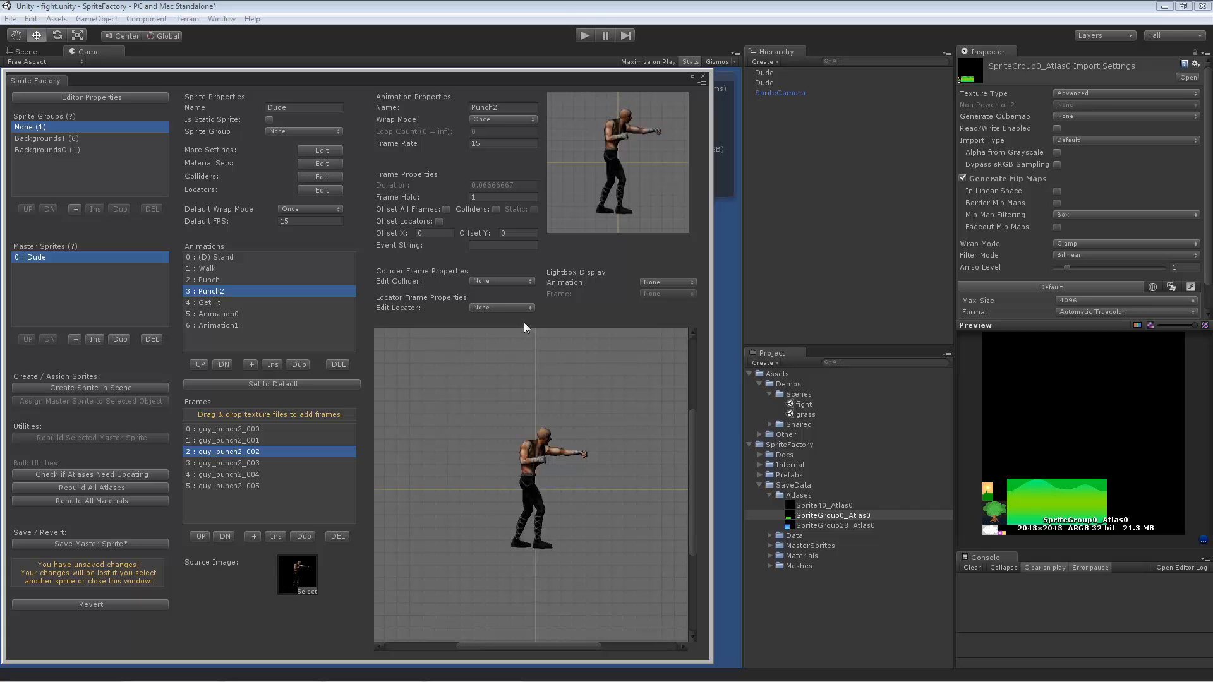
{"action": "left_click", "coordinate": [503, 282]}
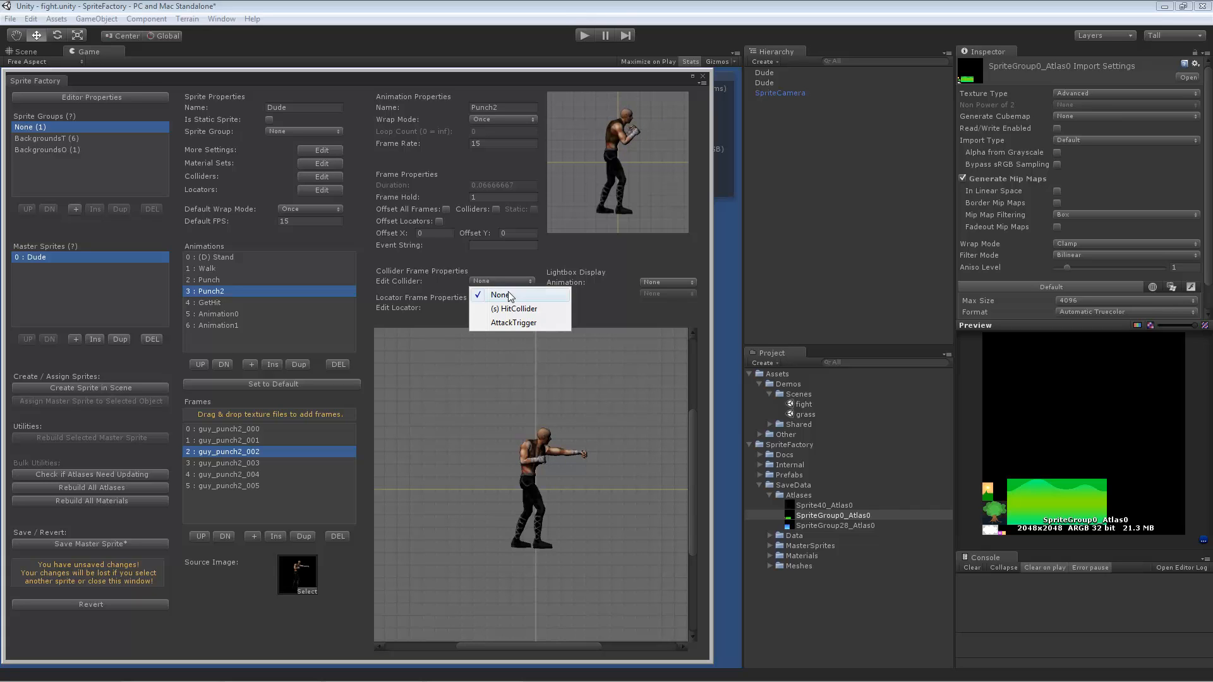
{"action": "left_click", "coordinate": [516, 324]}
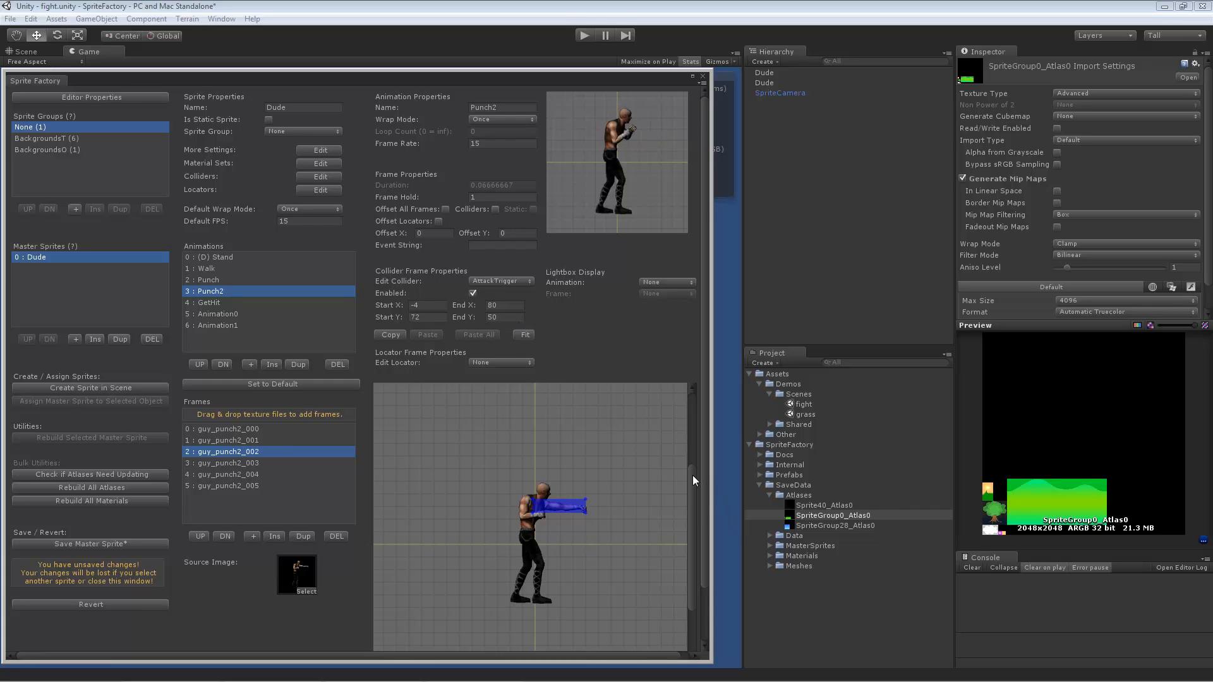
{"action": "mouse_move", "coordinate": [692, 475]}
{"action": "left_mouse_down"}
{"action": "mouse_move", "coordinate": [700, 504]}
{"action": "mouse_move", "coordinate": [701, 488]}
{"action": "left_mouse_up"}
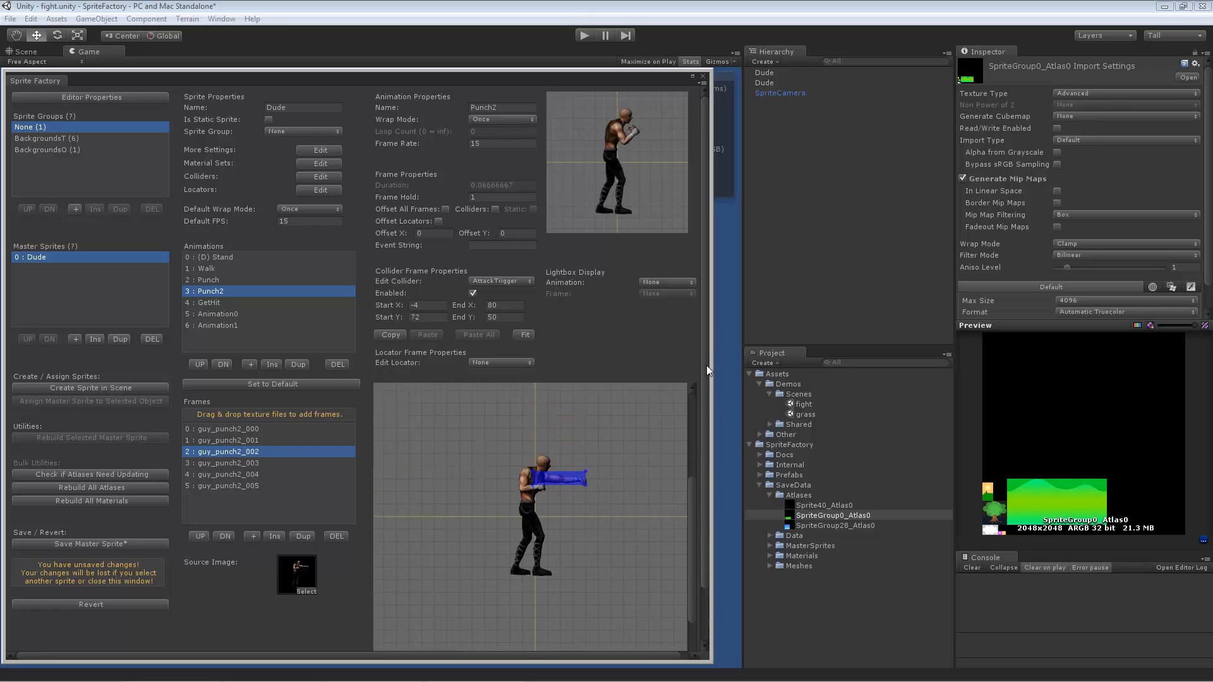
{"action": "left_click_drag", "start_coordinate": [706, 365], "coordinate": [714, 401]}
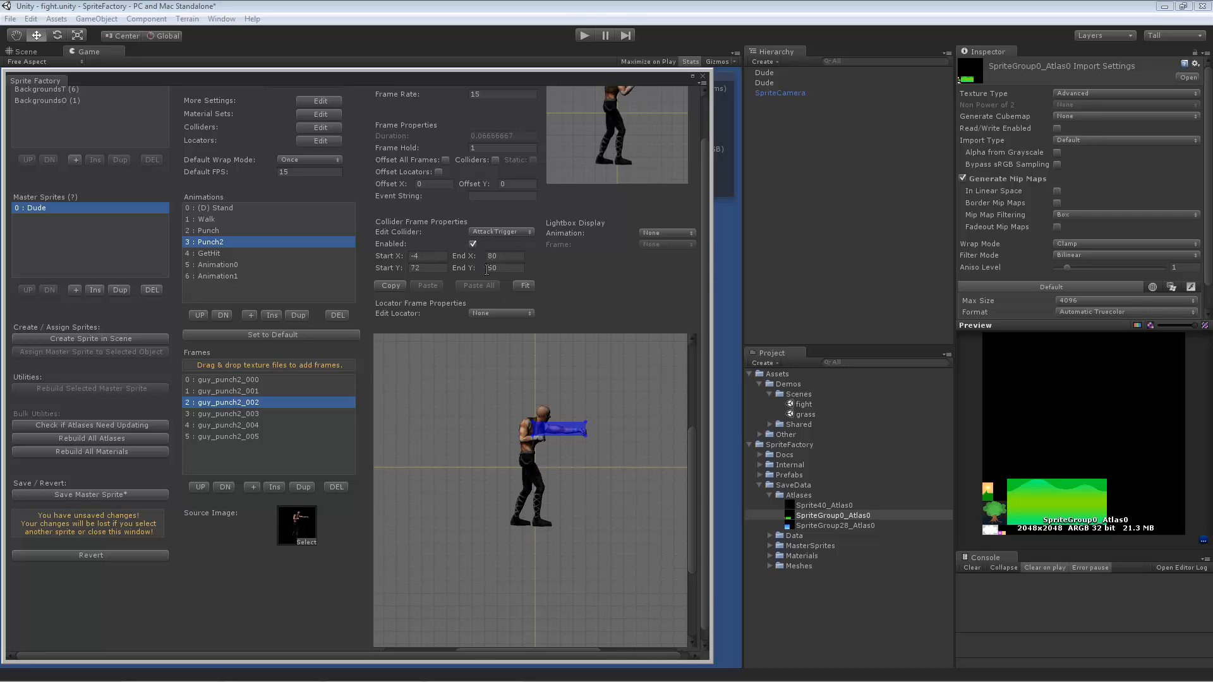
Try disabling the AttackTrigger on frame guy_punch2_002 and enable it again
{"action": "left_click", "coordinate": [472, 243]}
{"action": "left_click", "coordinate": [472, 244]}
{"action": "left_click", "coordinate": [472, 244]}
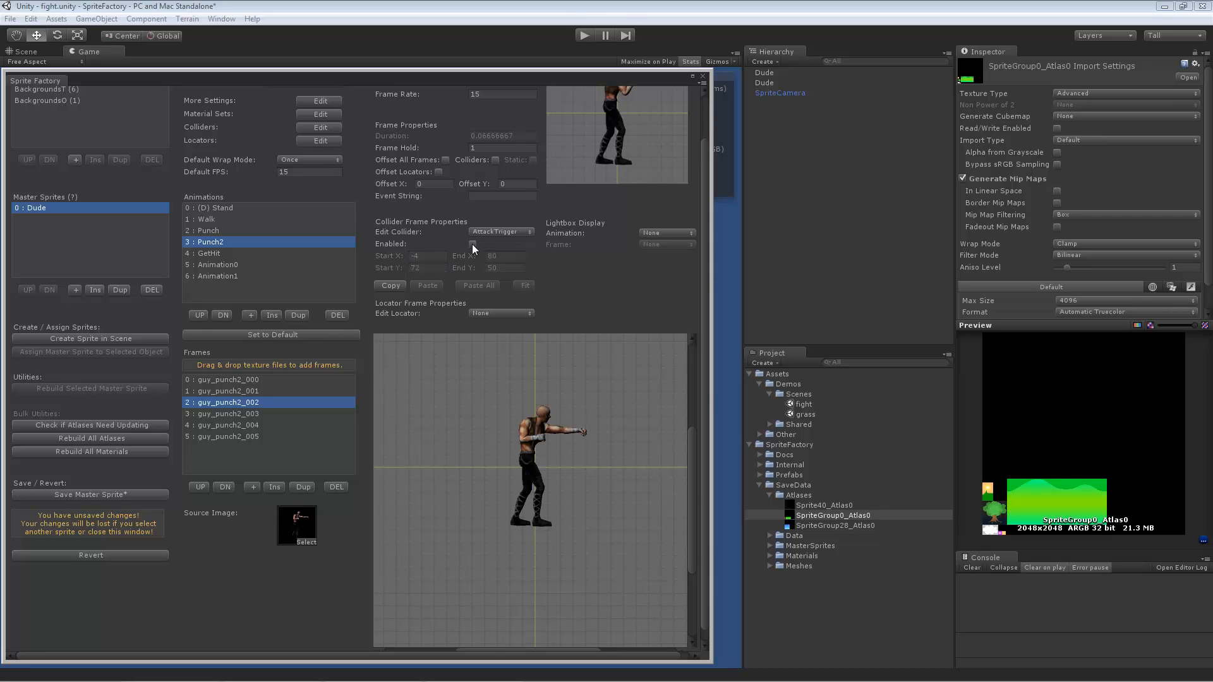
{"action": "left_click", "coordinate": [472, 243]}
Resize guy_punch2_002's AttackTrigger to about start -4, 78 and end 84, 44, and copy it to frame guy_punch2_003
{"action": "mouse_move", "coordinate": [585, 423]}
{"action": "left_mouse_down"}
{"action": "mouse_move", "coordinate": [612, 408]}
{"action": "mouse_move", "coordinate": [585, 409]}
{"action": "mouse_move", "coordinate": [612, 465]}
{"action": "mouse_move", "coordinate": [590, 426]}
{"action": "left_mouse_up"}
{"action": "left_click", "coordinate": [392, 285]}
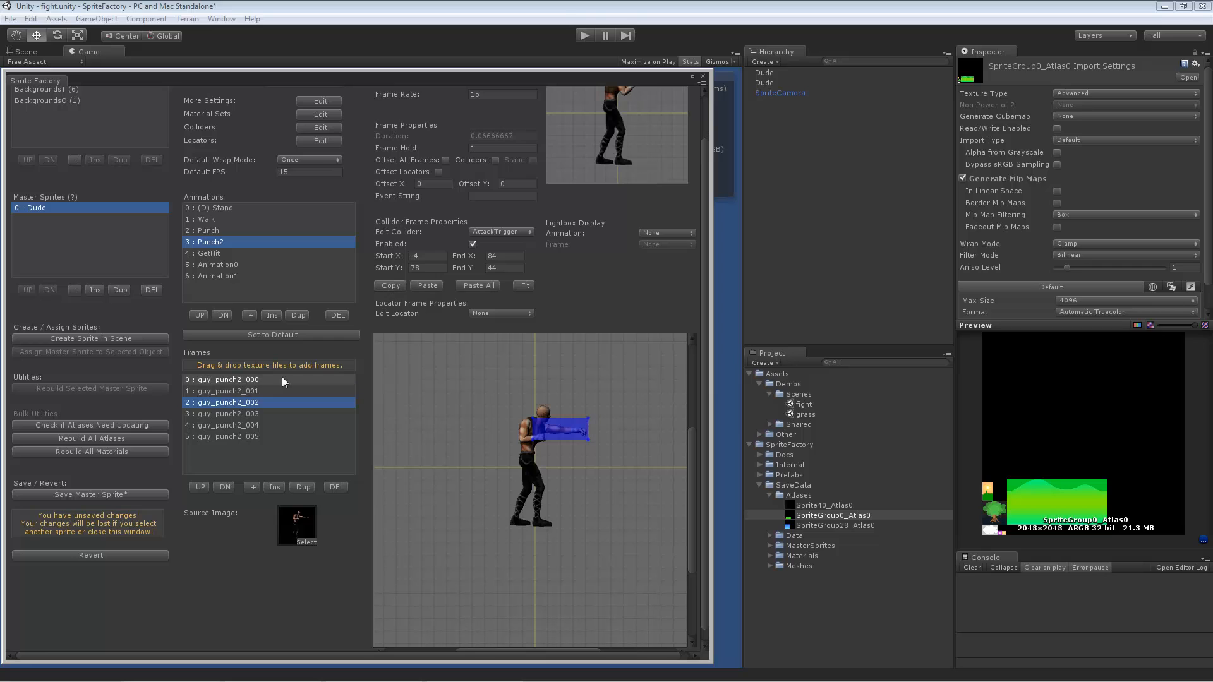
{"action": "left_click", "coordinate": [256, 414]}
{"action": "left_click", "coordinate": [428, 286]}
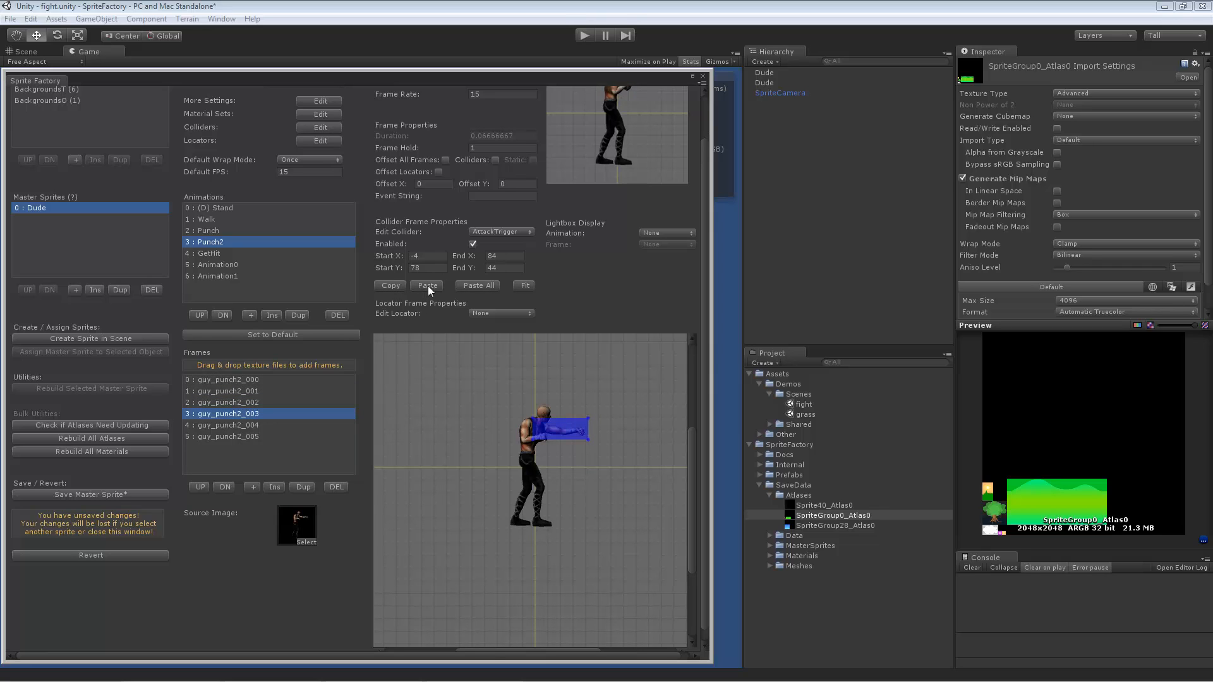
Compare the AttackTrigger's enabled state and box across Punch2's frames guy_punch2_000 to guy_punch2_005
{"action": "left_click", "coordinate": [247, 403]}
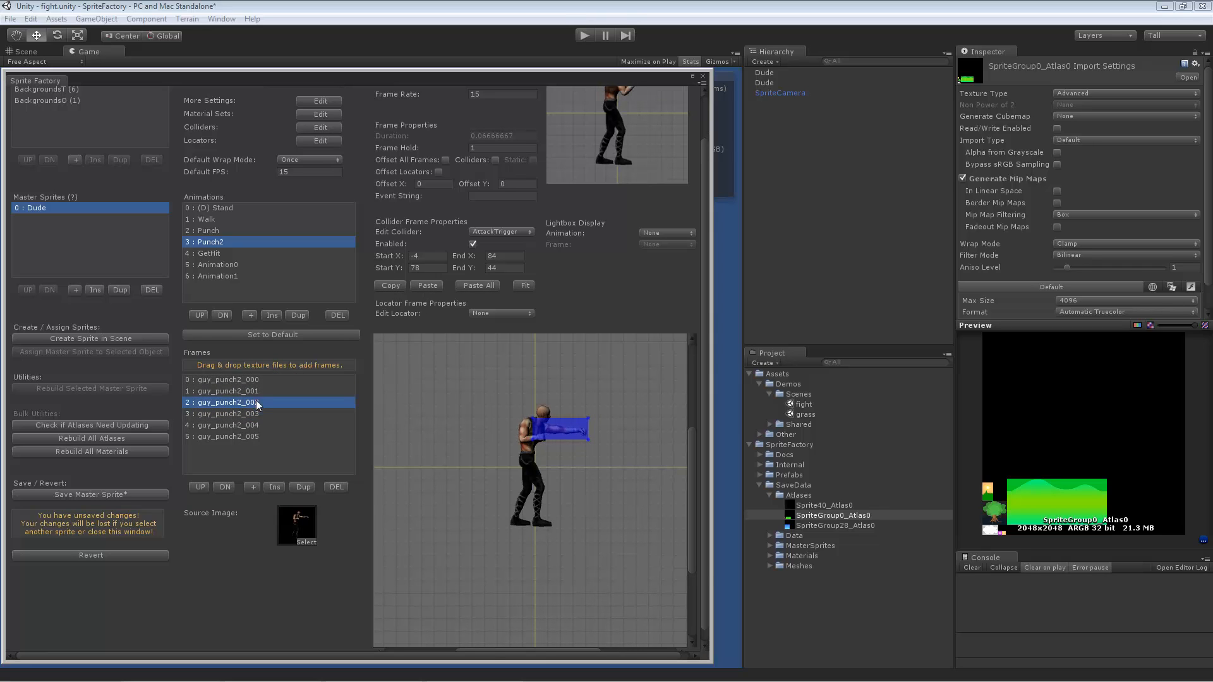
{"action": "left_click", "coordinate": [271, 415]}
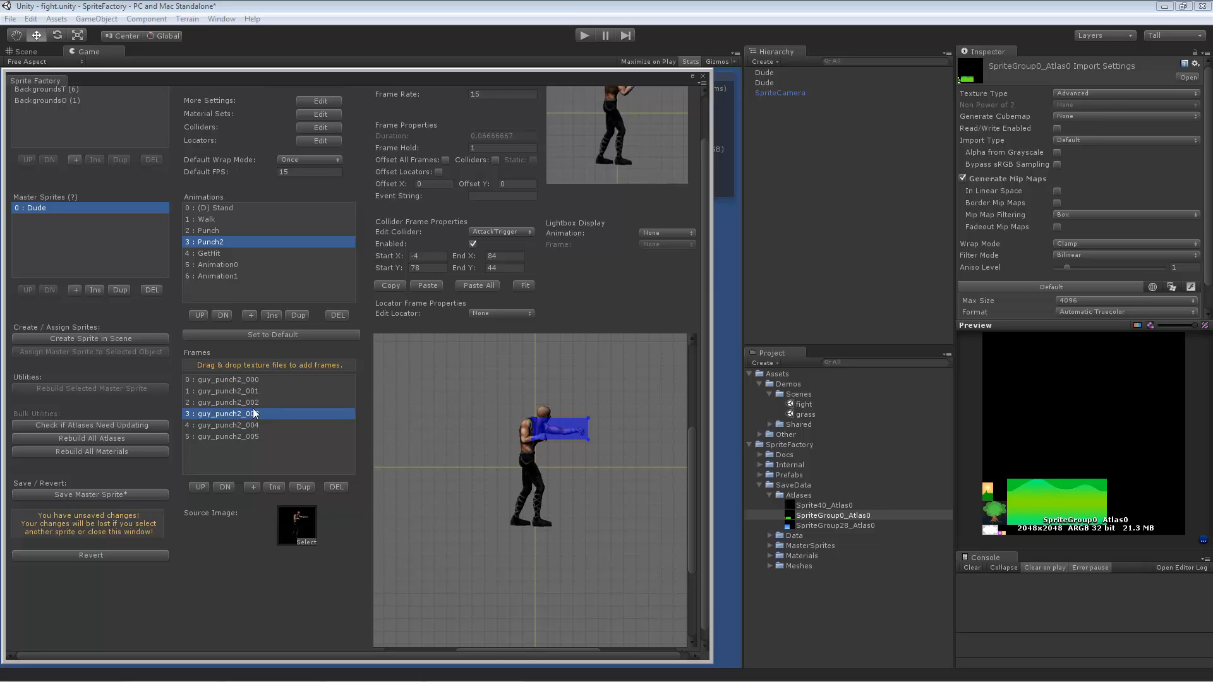
{"action": "left_click", "coordinate": [256, 425]}
{"action": "left_click", "coordinate": [255, 414]}
{"action": "left_click", "coordinate": [257, 426]}
{"action": "left_click", "coordinate": [259, 381]}
{"action": "left_click", "coordinate": [260, 392]}
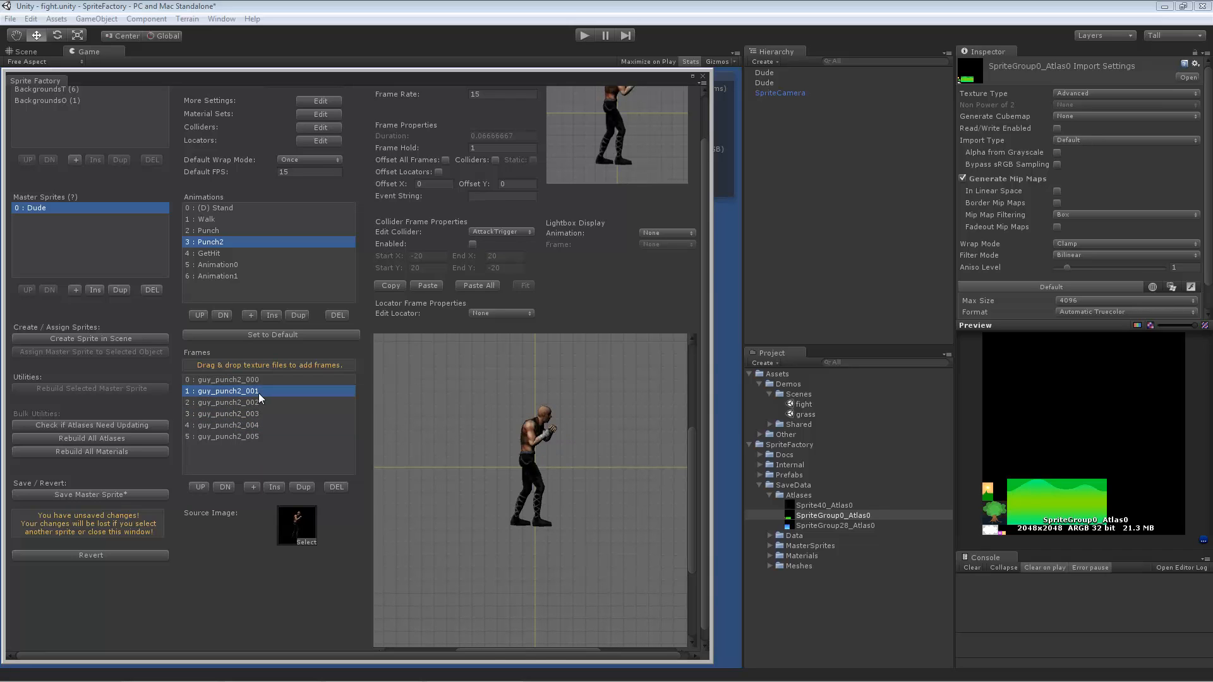
{"action": "left_click", "coordinate": [253, 404]}
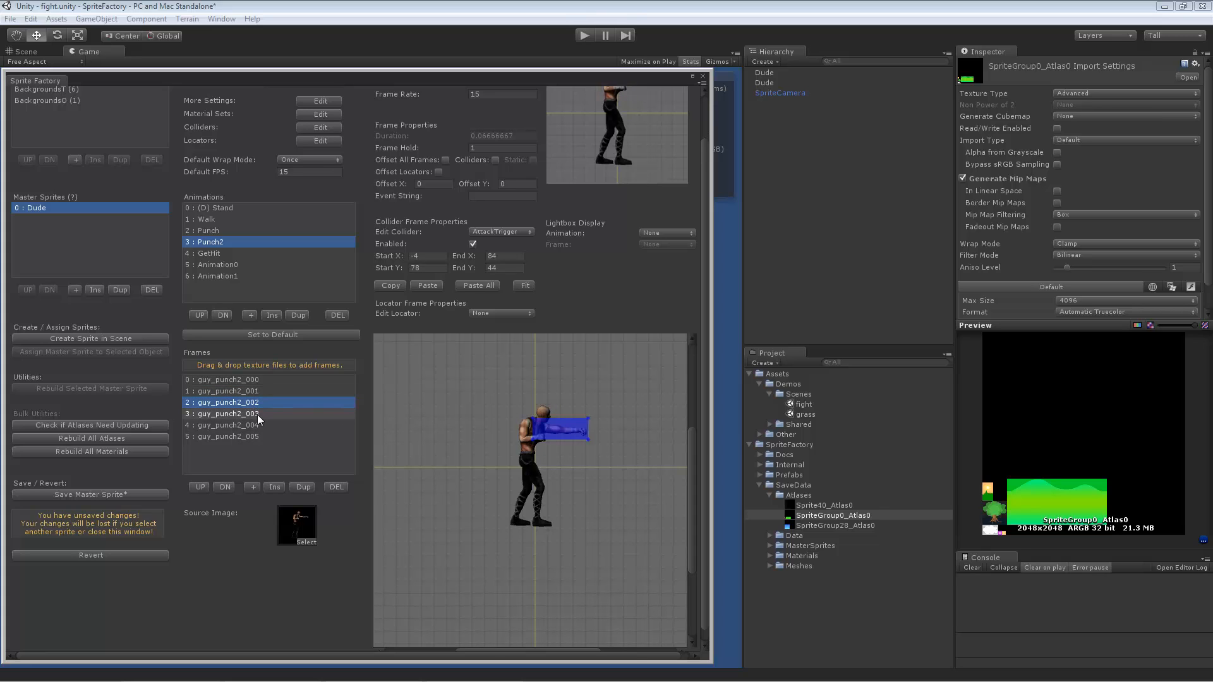
{"action": "left_click", "coordinate": [256, 414]}
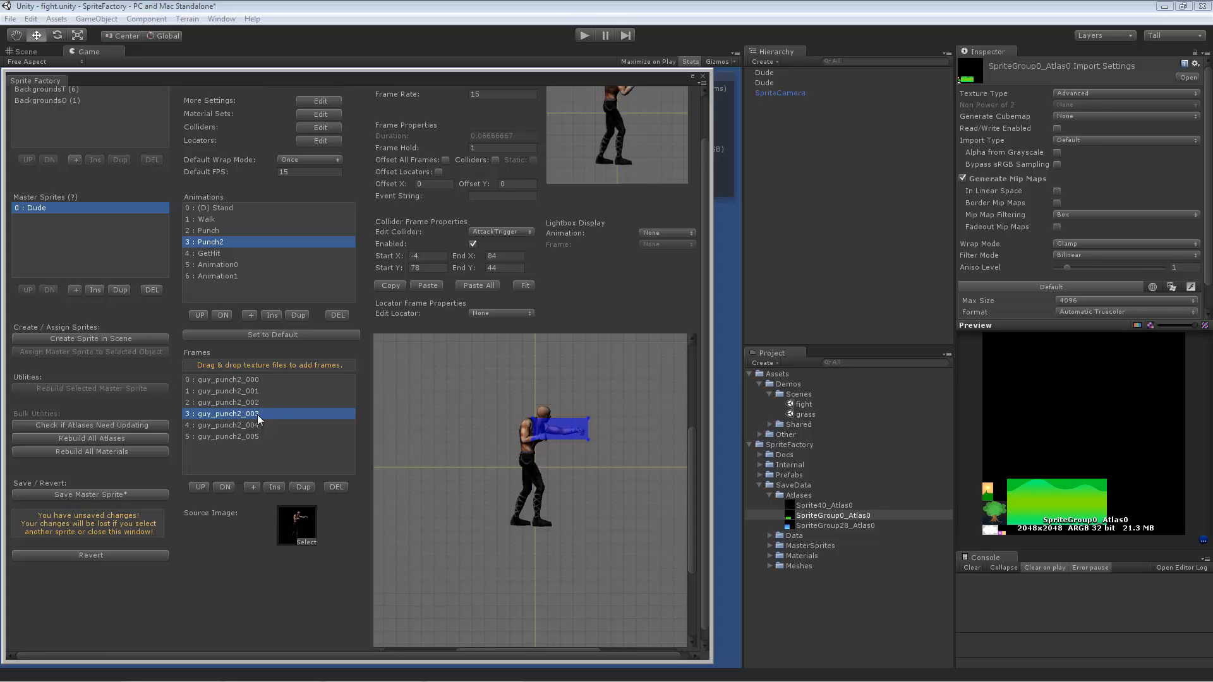
{"action": "left_click", "coordinate": [253, 425]}
{"action": "left_click", "coordinate": [256, 434]}
{"action": "left_click", "coordinate": [256, 425]}
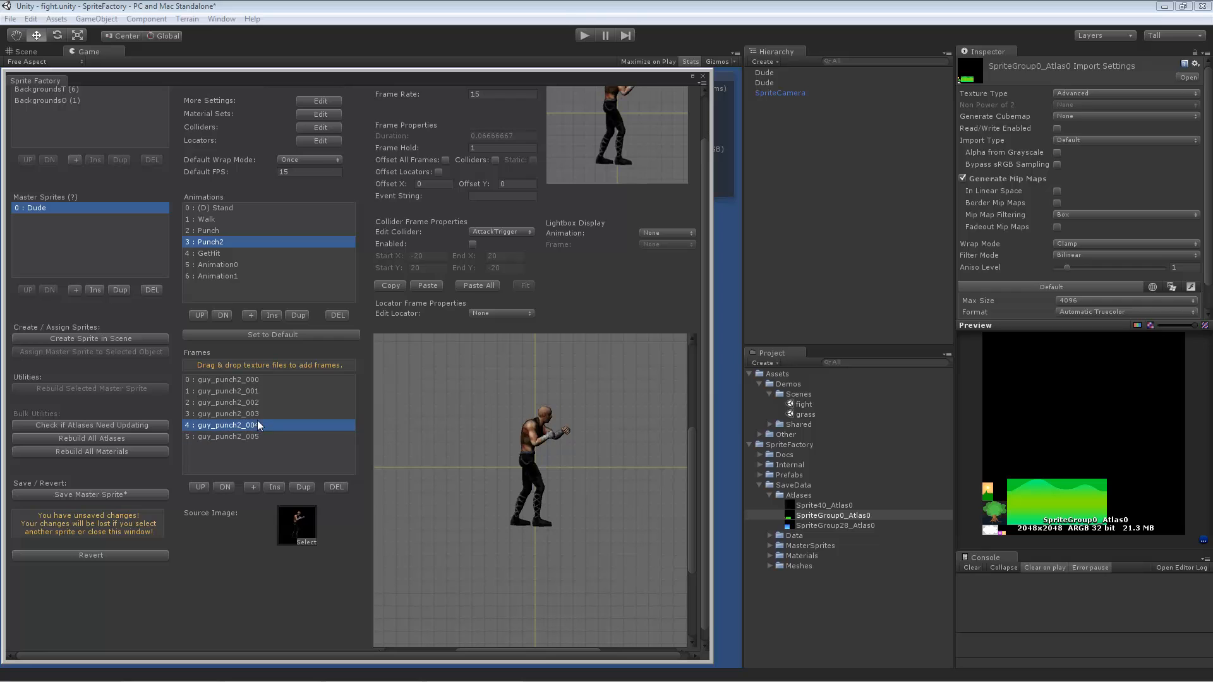
Copy guy_punch2_003's AttackTrigger to frame guy_punch2_004, shrink its box toward the retracting arm, and compare with the two preceding frames
{"action": "left_click", "coordinate": [257, 416]}
{"action": "left_click", "coordinate": [389, 286]}
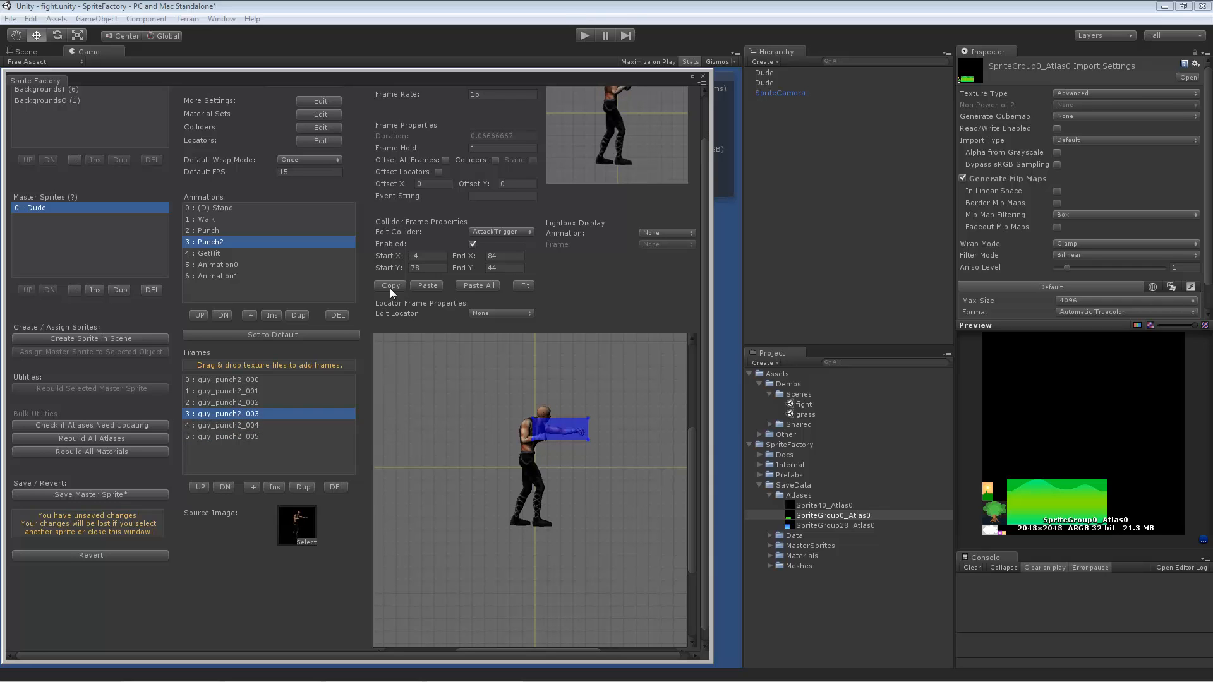
{"action": "left_click", "coordinate": [256, 423]}
{"action": "left_click", "coordinate": [429, 286]}
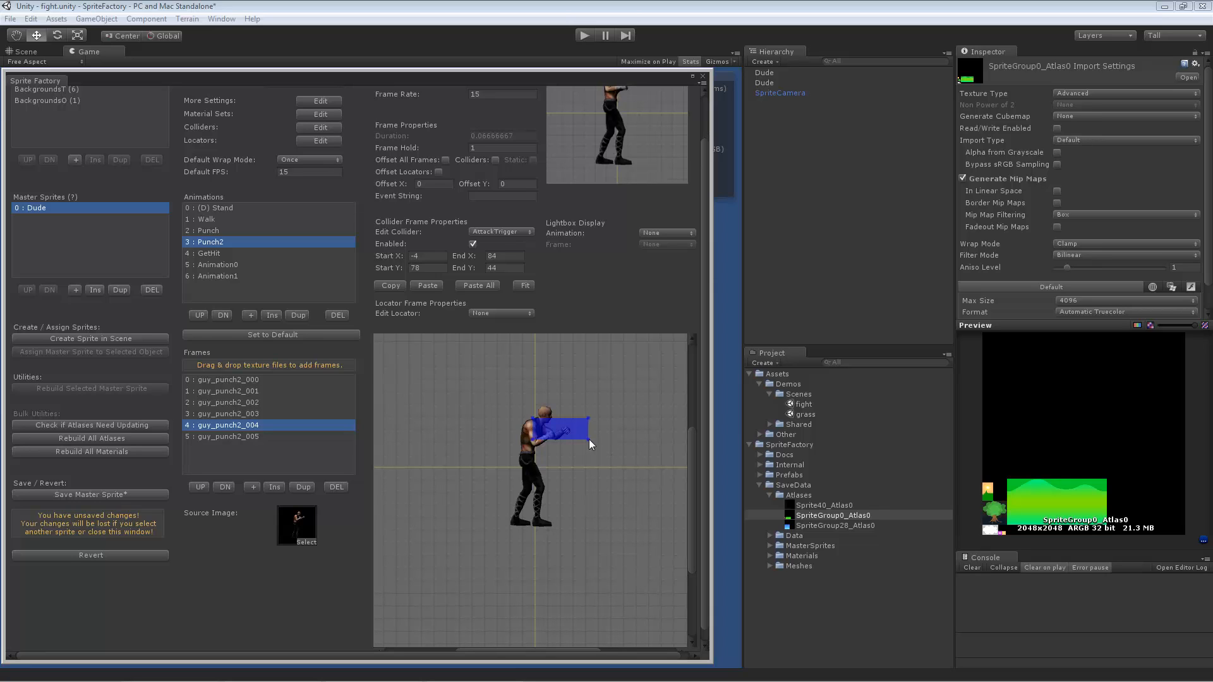
{"action": "left_click_drag", "start_coordinate": [590, 441], "coordinate": [569, 421]}
{"action": "left_click", "coordinate": [259, 415]}
{"action": "left_click", "coordinate": [261, 402]}
{"action": "left_click", "coordinate": [262, 414]}
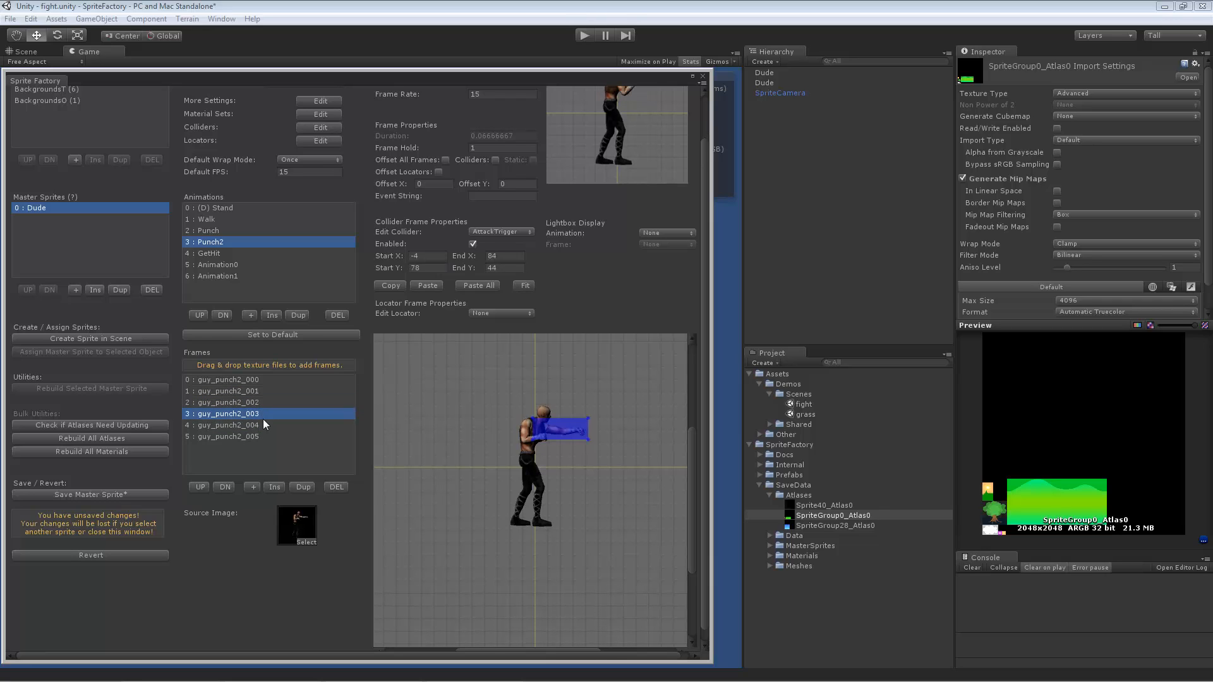
Step through Punch2's frames to check how the AttackTrigger box follows the punching arm
{"action": "left_click", "coordinate": [264, 425]}
{"action": "left_click", "coordinate": [269, 434]}
{"action": "left_click", "coordinate": [269, 425]}
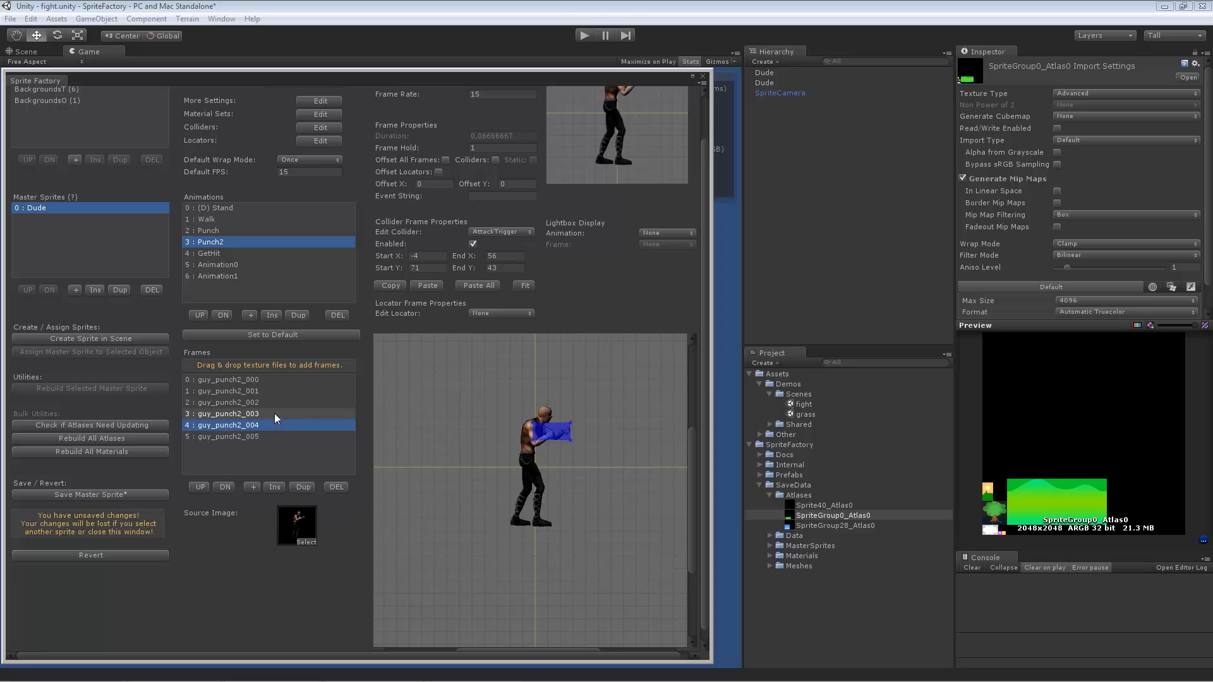
{"action": "left_click", "coordinate": [274, 414]}
{"action": "left_click", "coordinate": [268, 424]}
{"action": "left_click", "coordinate": [274, 435]}
{"action": "left_click", "coordinate": [273, 425]}
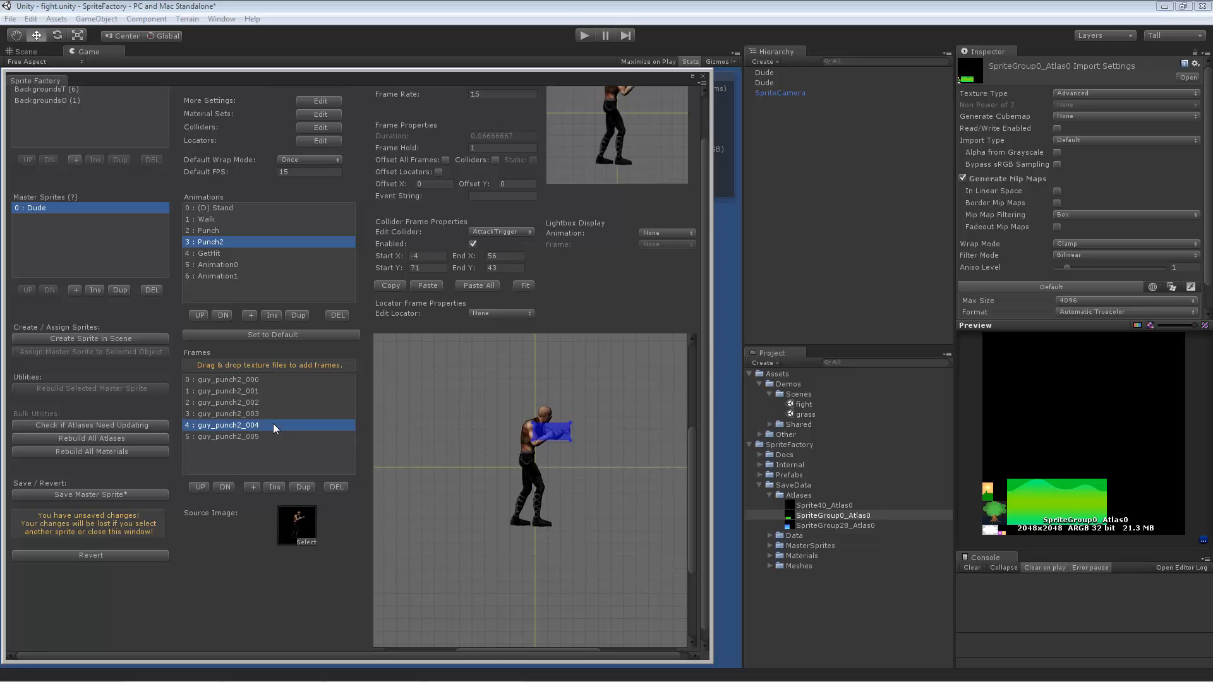
{"action": "left_click", "coordinate": [272, 414]}
{"action": "left_click", "coordinate": [273, 402]}
{"action": "left_click", "coordinate": [275, 391]}
{"action": "left_click", "coordinate": [273, 381]}
{"action": "left_click", "coordinate": [274, 403]}
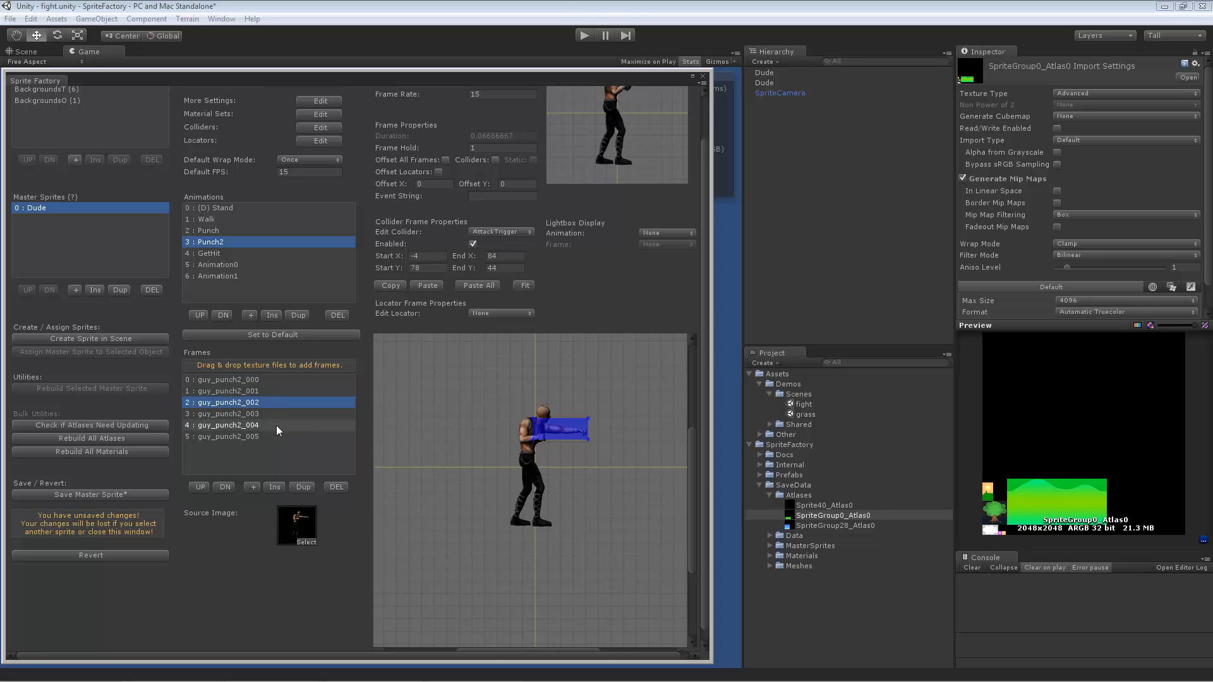
{"action": "left_click", "coordinate": [276, 425]}
{"action": "left_click", "coordinate": [280, 435]}
{"action": "left_click", "coordinate": [281, 390]}
{"action": "left_click", "coordinate": [283, 381]}
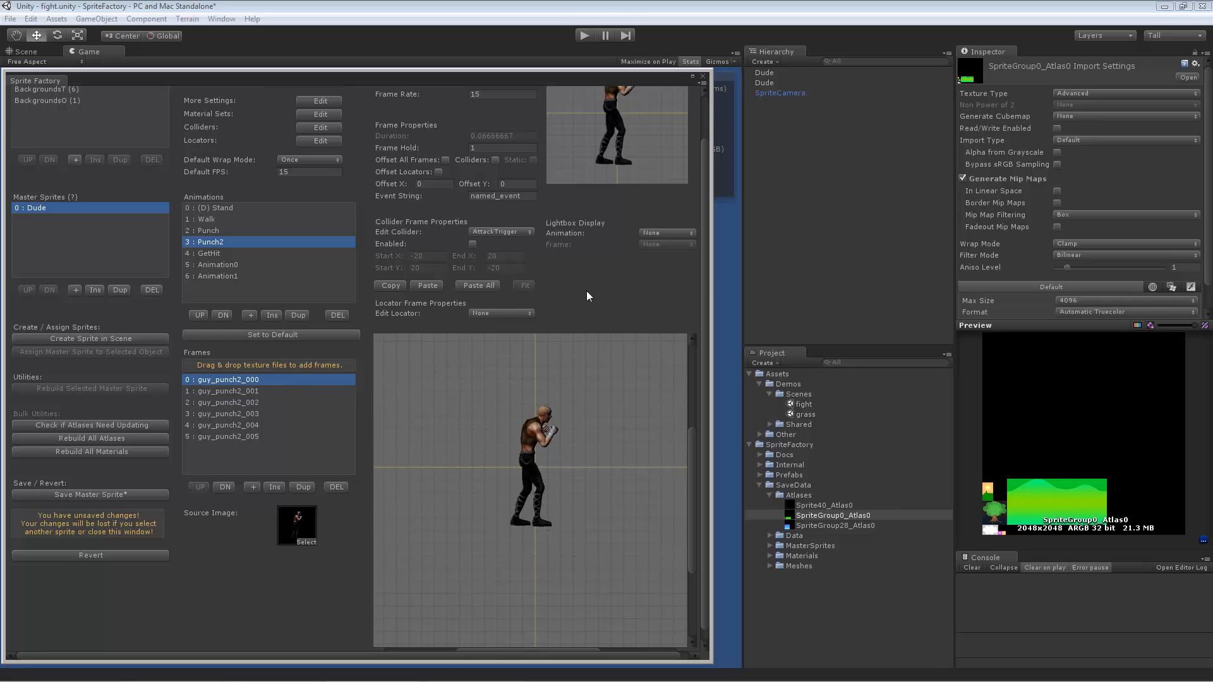
Examine Locator0's name, preview color, forward direction and offset settings in the Dude sprite's Locator Editor, and close it
{"action": "scroll", "coordinate": [508, 378], "scroll_direction": "up", "scroll_amount": 1}
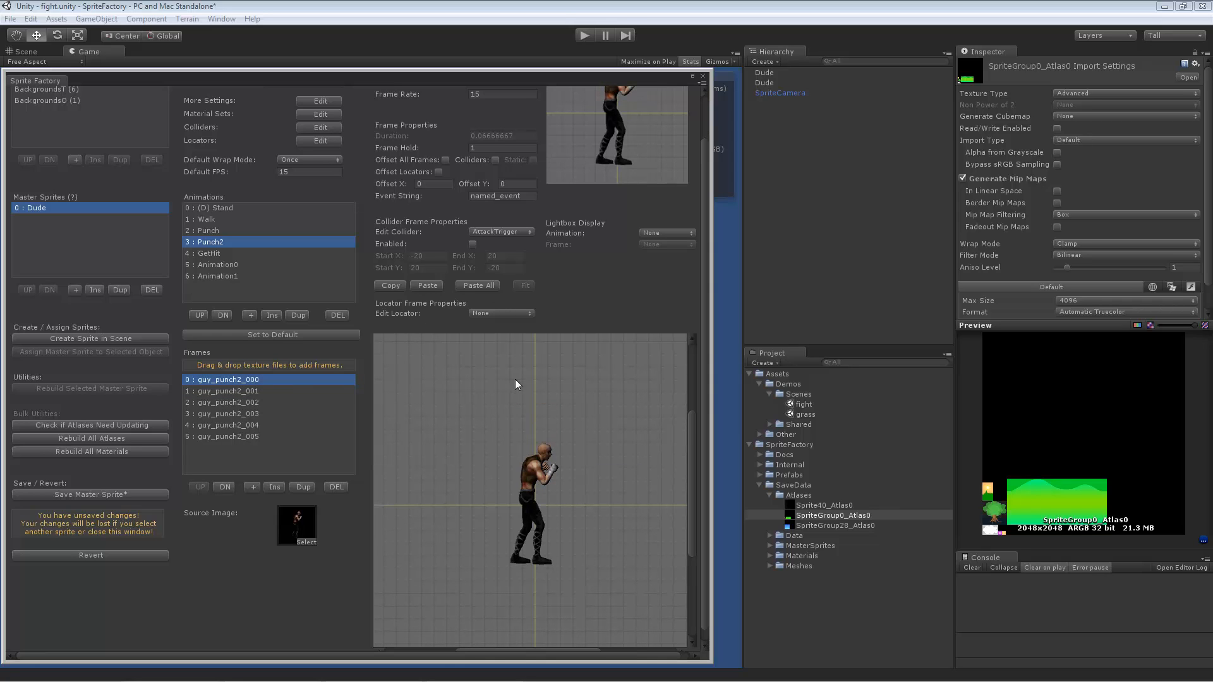
{"action": "left_click_drag", "start_coordinate": [702, 358], "coordinate": [711, 320]}
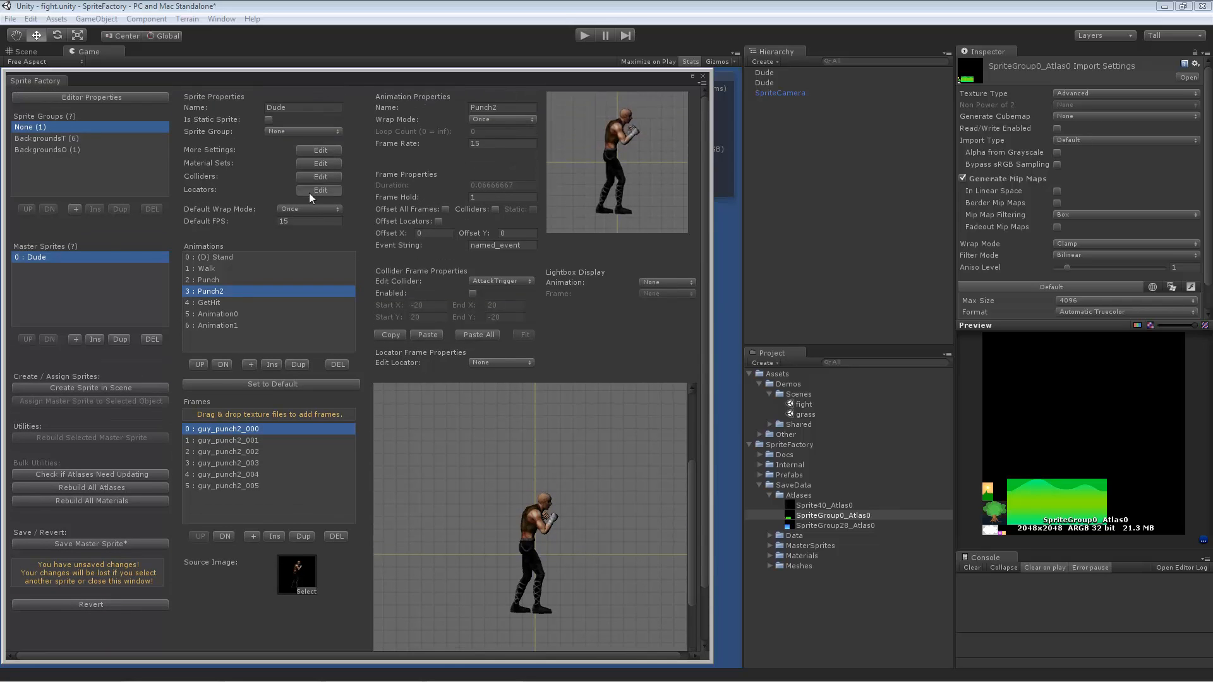
{"action": "left_click", "coordinate": [309, 191]}
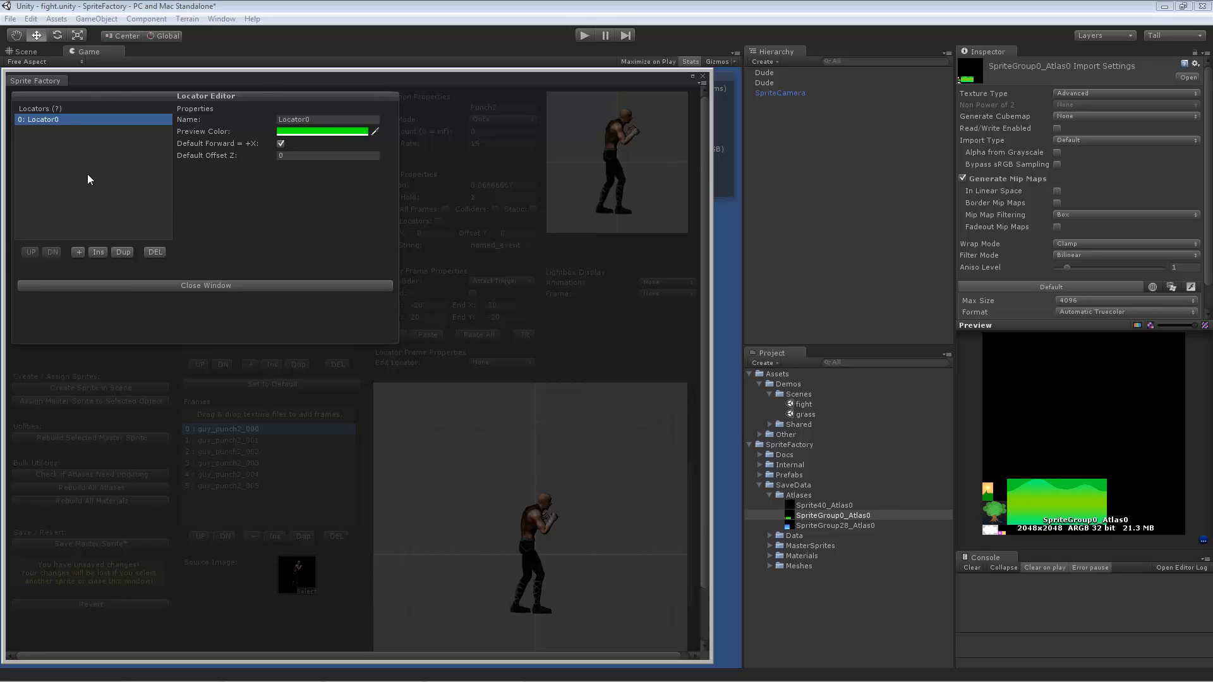
{"action": "left_click", "coordinate": [237, 286]}
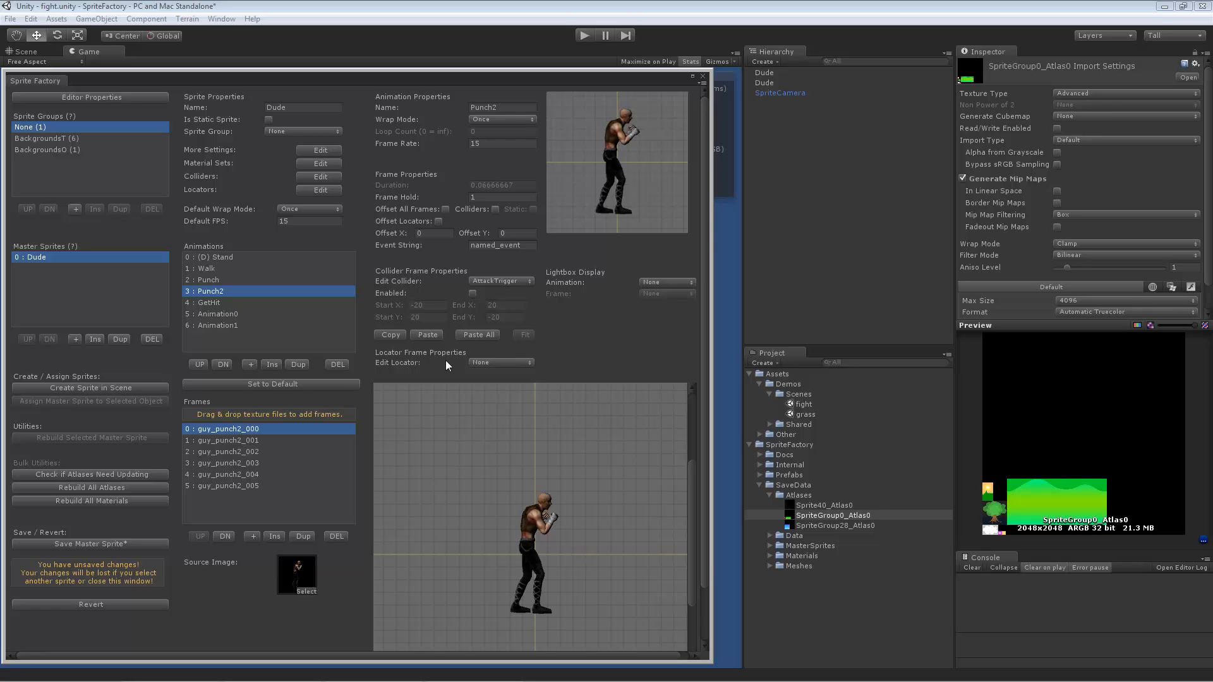
Enable Locator0 on frame guy_punch2_000 and place it on the hand at about X 29, Y 60
{"action": "left_click", "coordinate": [502, 363]}
{"action": "left_click", "coordinate": [505, 391]}
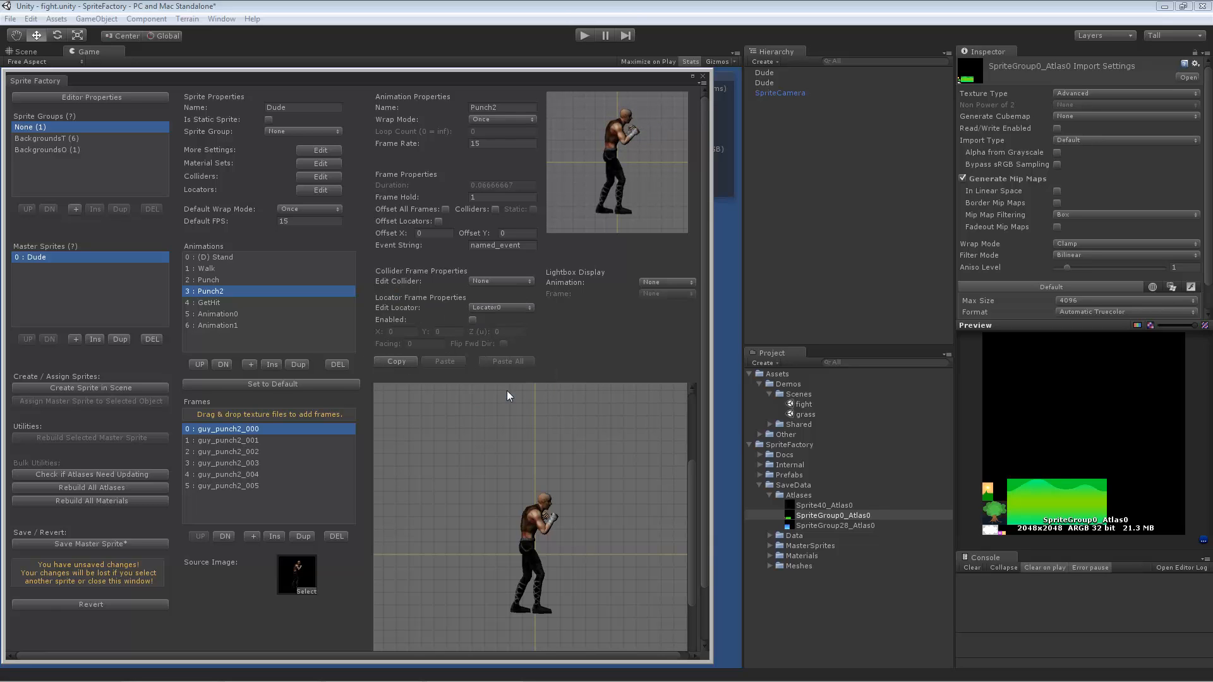
{"action": "scroll", "coordinate": [700, 331], "scroll_direction": "down", "scroll_amount": 3}
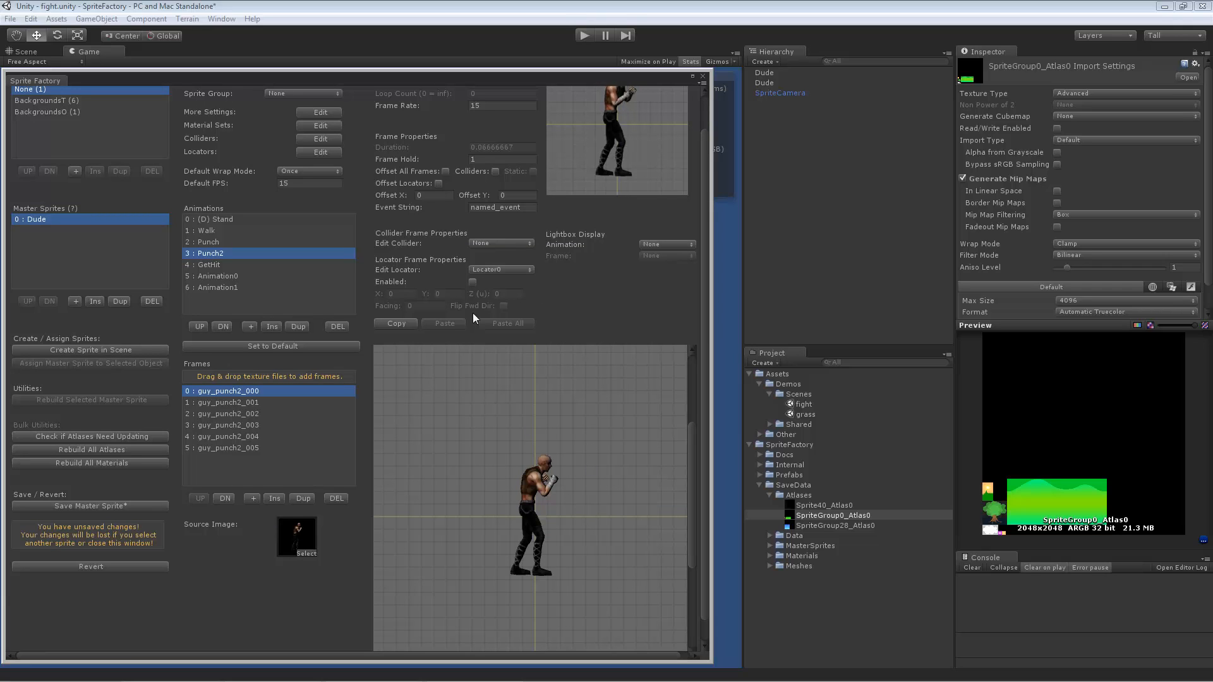
{"action": "left_click", "coordinate": [246, 414]}
{"action": "left_click", "coordinate": [272, 391]}
{"action": "left_click", "coordinate": [473, 282]}
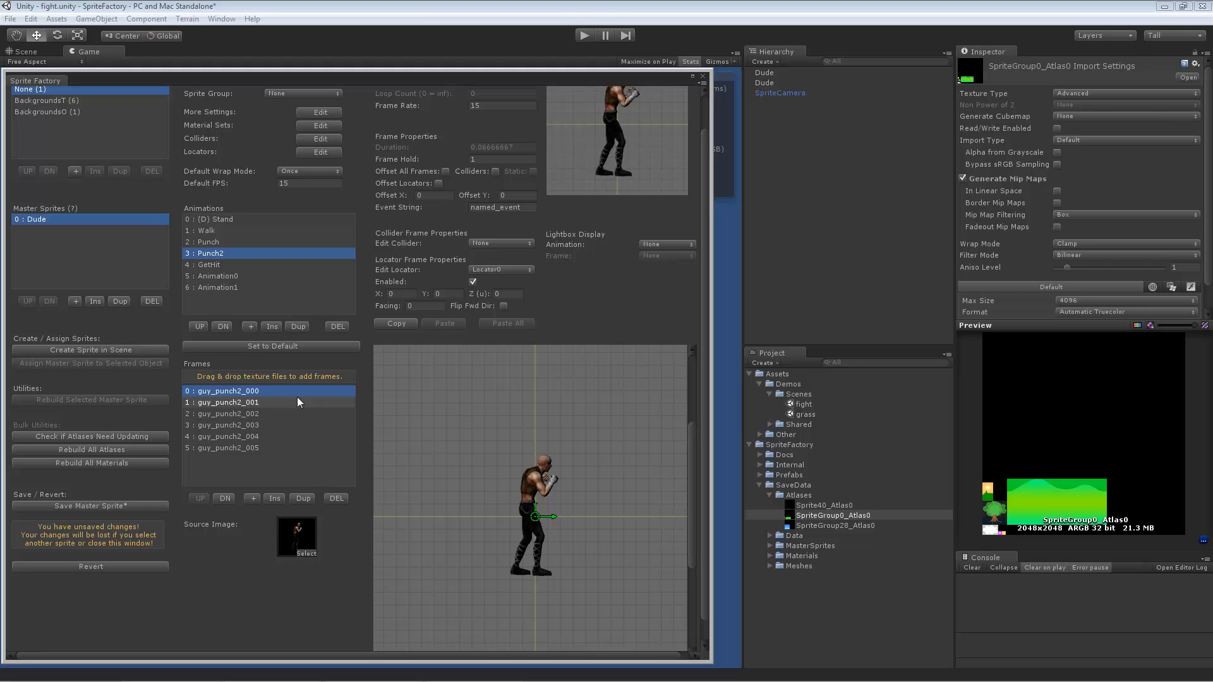
{"action": "left_click_drag", "start_coordinate": [552, 514], "coordinate": [555, 482]}
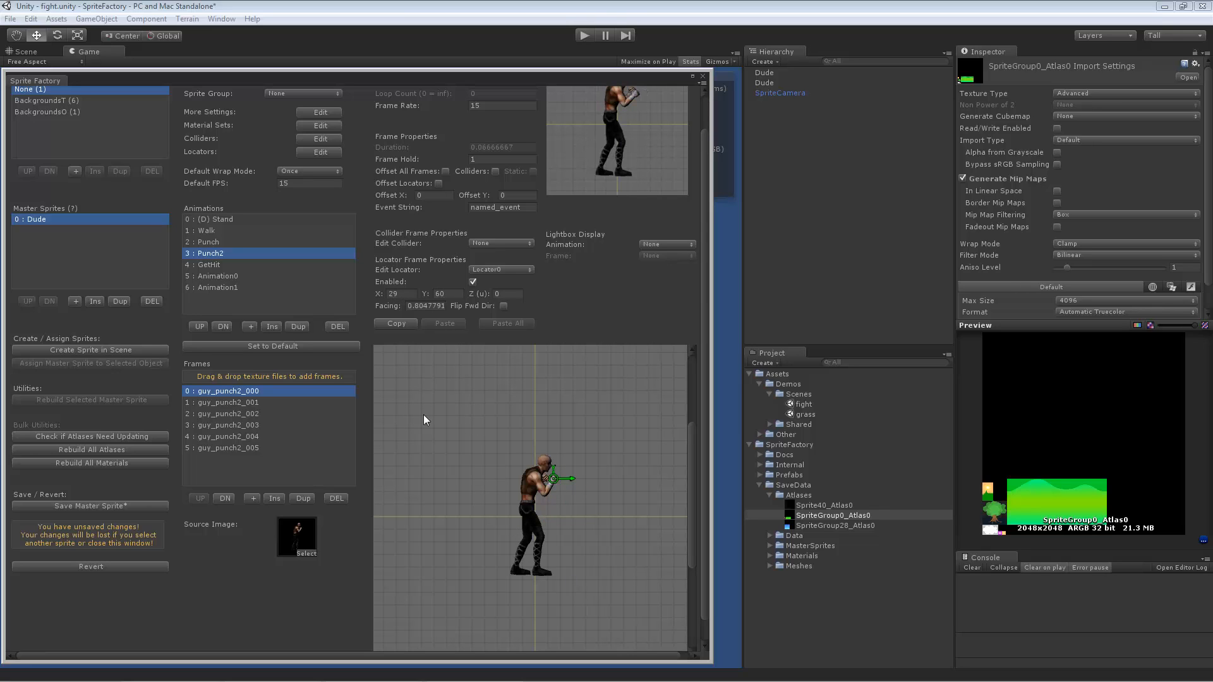
Copy Locator0's properties from frame guy_punch2_000 and paste them to all frames of Punch2
{"action": "left_click", "coordinate": [226, 402]}
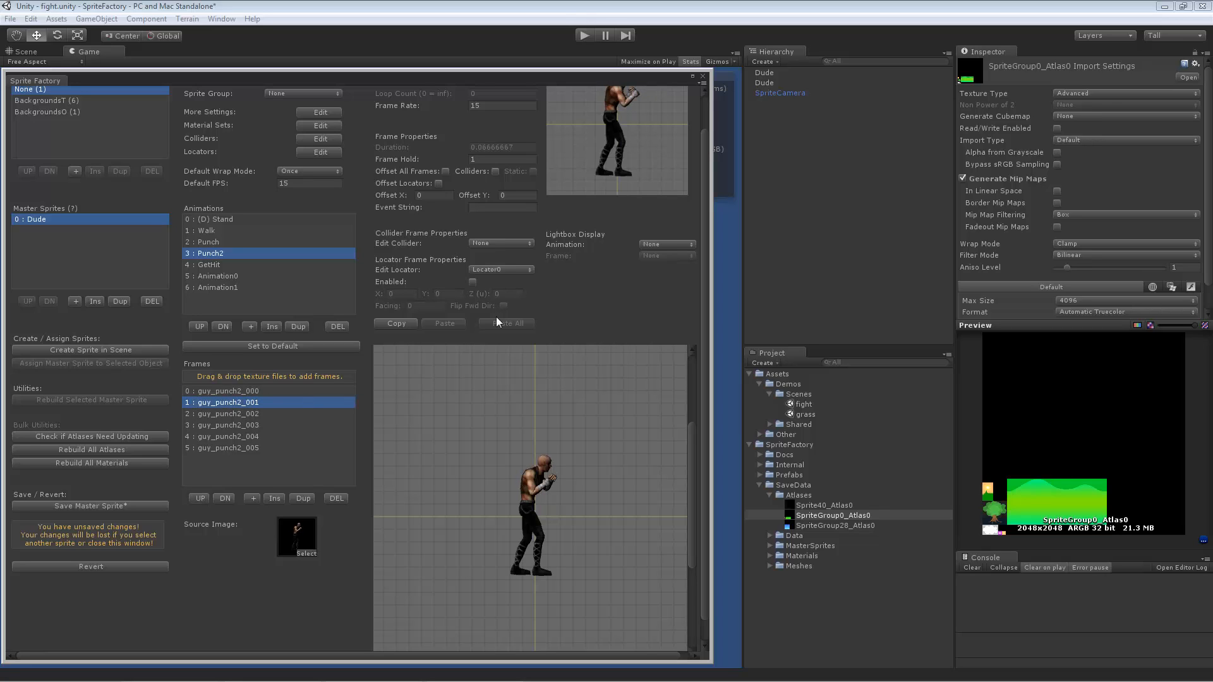
{"action": "left_click", "coordinate": [473, 282]}
{"action": "left_click", "coordinate": [276, 392]}
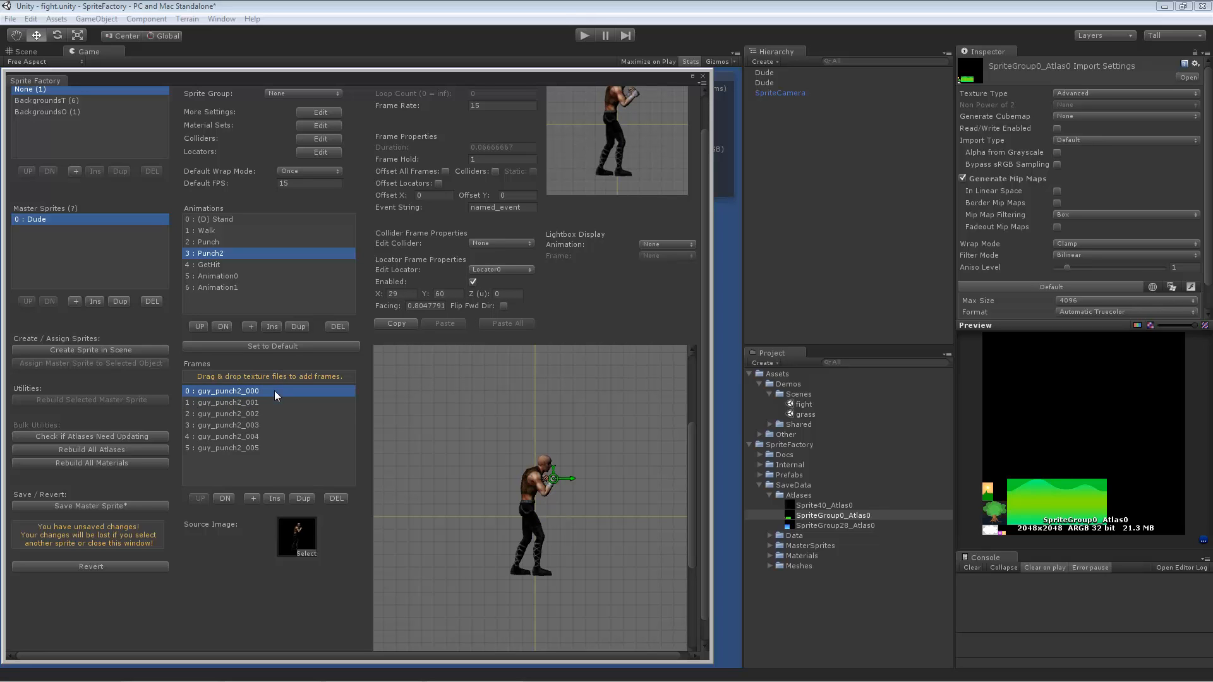
{"action": "left_click", "coordinate": [472, 281]}
{"action": "left_click", "coordinate": [405, 324]}
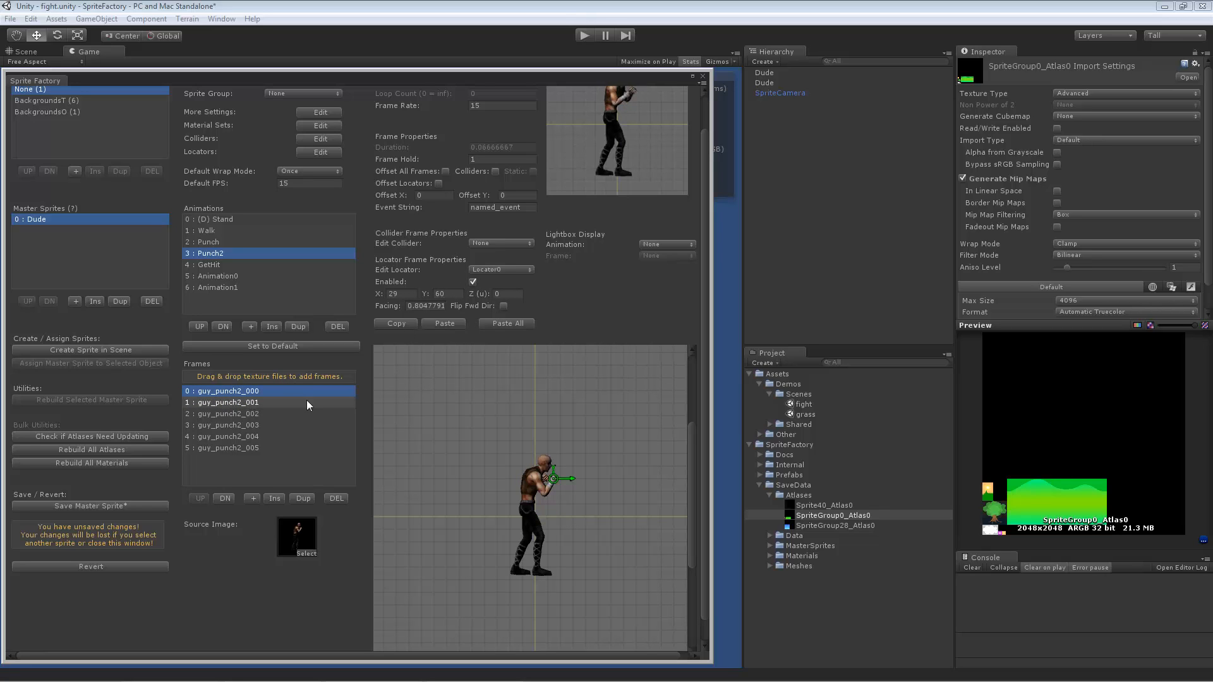
{"action": "left_click", "coordinate": [509, 324]}
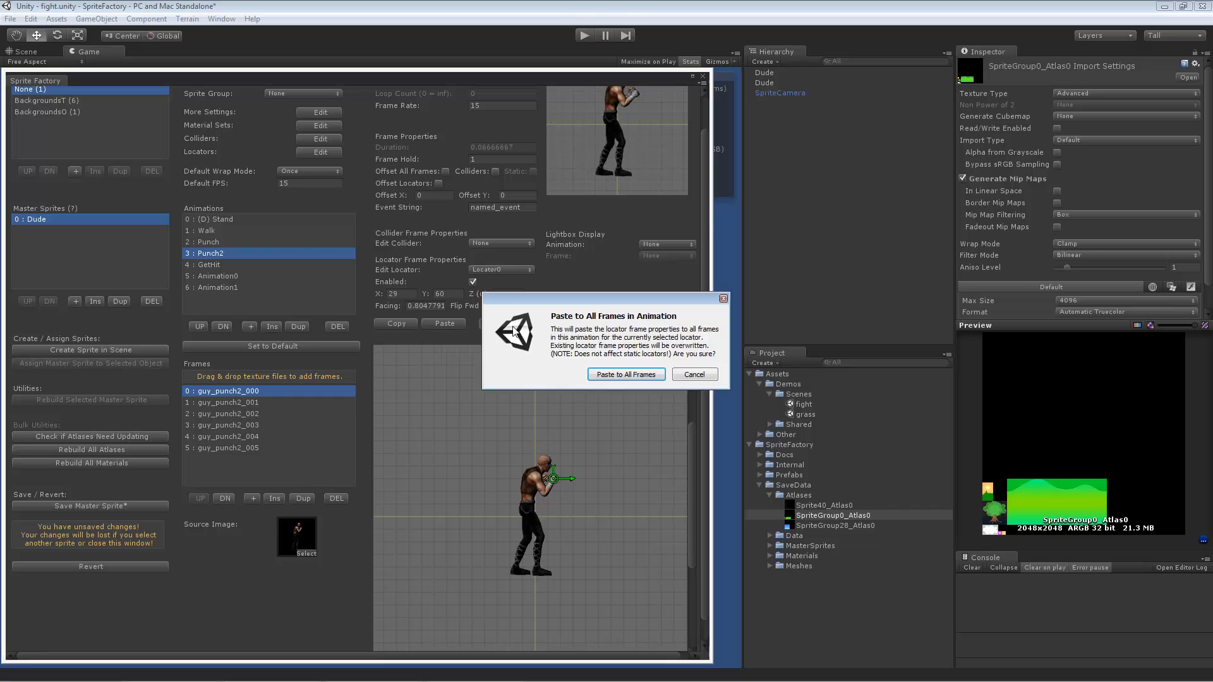
{"action": "left_click", "coordinate": [611, 375]}
Cycle through Punch2's frames to compare the pasted Locator0 position with the moving hand
{"action": "left_click", "coordinate": [320, 403]}
{"action": "left_click", "coordinate": [272, 414]}
{"action": "left_click", "coordinate": [273, 426]}
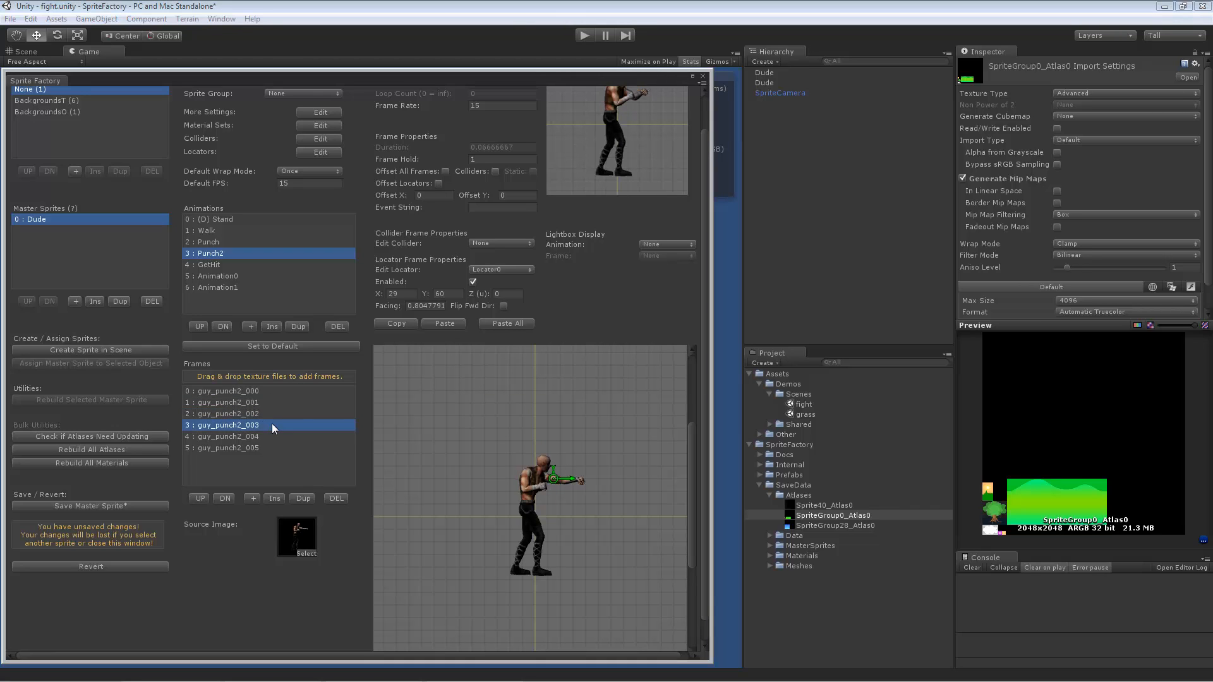
{"action": "left_click", "coordinate": [276, 435]}
{"action": "left_click", "coordinate": [277, 447]}
{"action": "left_click", "coordinate": [280, 392]}
{"action": "left_click", "coordinate": [283, 403]}
{"action": "left_click", "coordinate": [287, 413]}
{"action": "left_click", "coordinate": [288, 425]}
{"action": "left_click", "coordinate": [290, 439]}
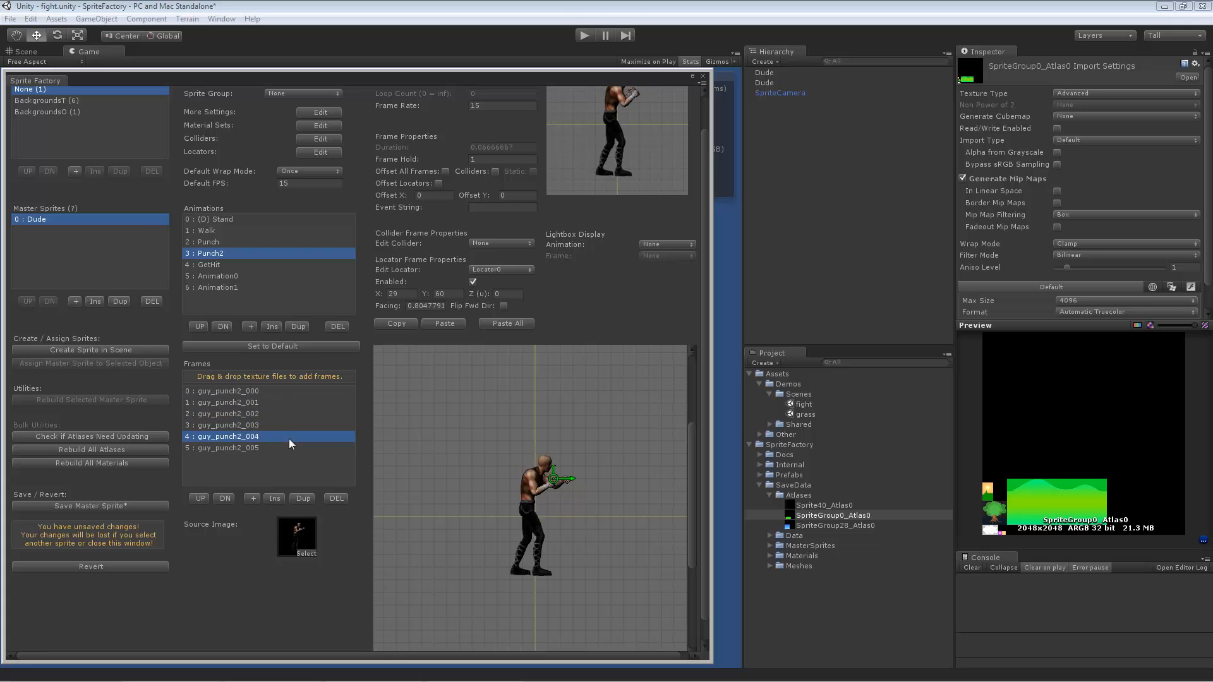
{"action": "left_click", "coordinate": [291, 447]}
{"action": "left_click", "coordinate": [290, 403]}
{"action": "left_click", "coordinate": [292, 413]}
{"action": "left_click", "coordinate": [291, 426]}
{"action": "left_click", "coordinate": [290, 438]}
{"action": "left_click", "coordinate": [292, 448]}
{"action": "left_click", "coordinate": [294, 391]}
{"action": "left_click", "coordinate": [297, 402]}
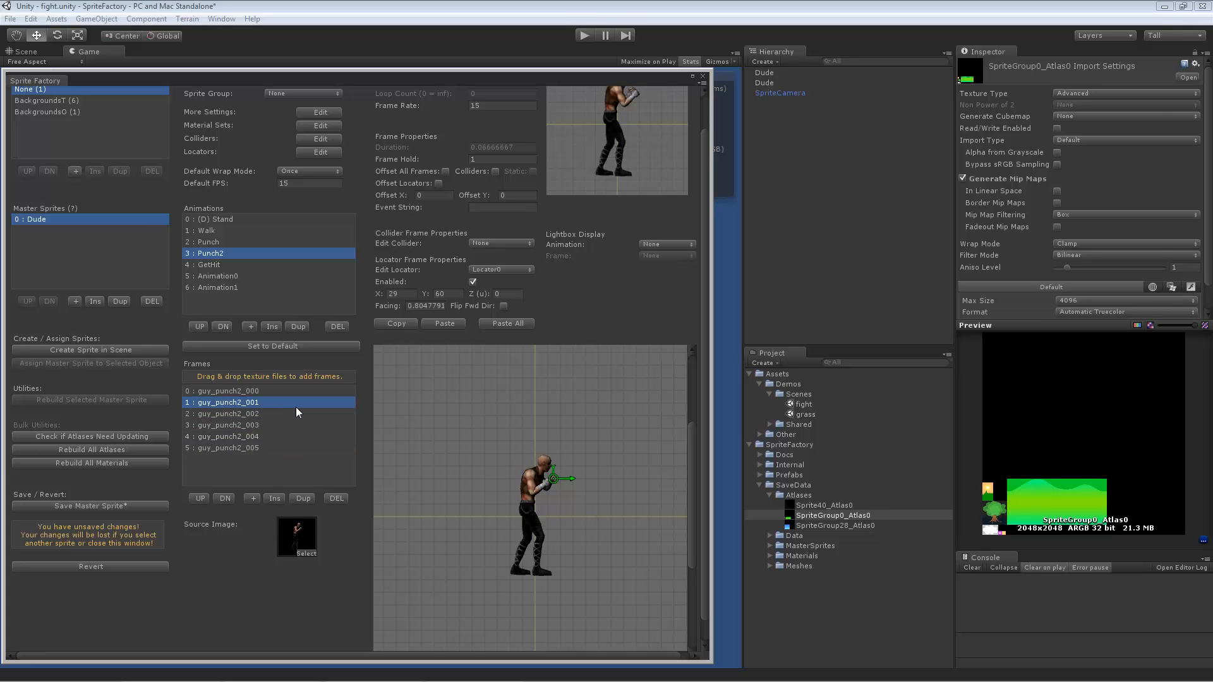
Move Locator0 to about X 18, Y 56 on frame guy_punch2_001 and about X 10, Y 46 on guy_punch2_002
{"action": "left_click", "coordinate": [287, 393]}
{"action": "left_click", "coordinate": [290, 402]}
{"action": "left_click_drag", "start_coordinate": [552, 485], "coordinate": [550, 488]}
{"action": "left_click", "coordinate": [256, 415]}
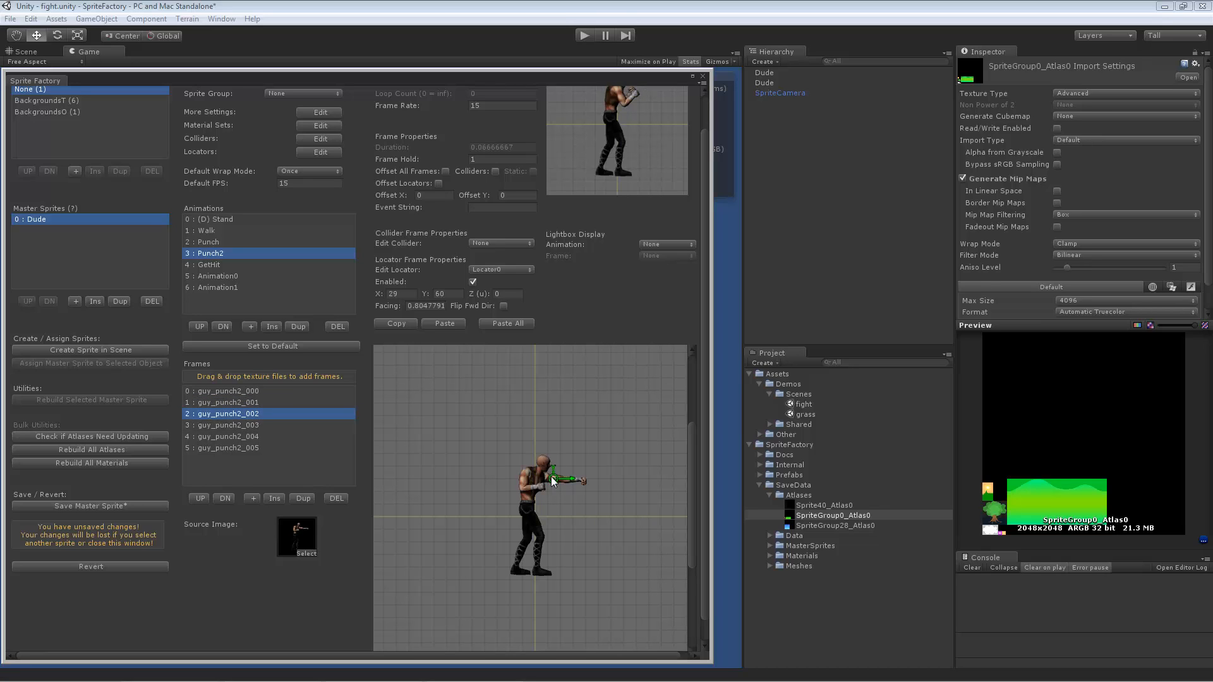
Move Locator0 to about X 13, Y 49 on frame guy_punch2_003, X 25, Y 55 on guy_punch2_004, and X 35, Y 56 on guy_punch2_005
{"action": "left_click", "coordinate": [227, 426]}
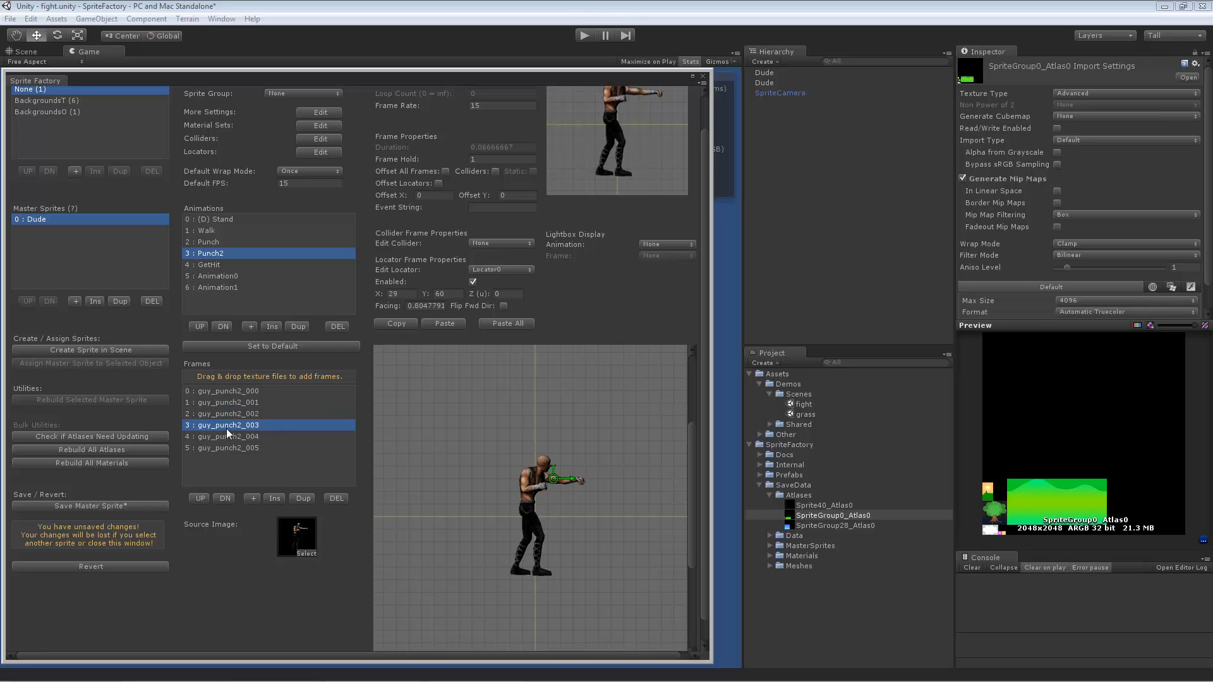
{"action": "left_click_drag", "start_coordinate": [554, 484], "coordinate": [544, 493]}
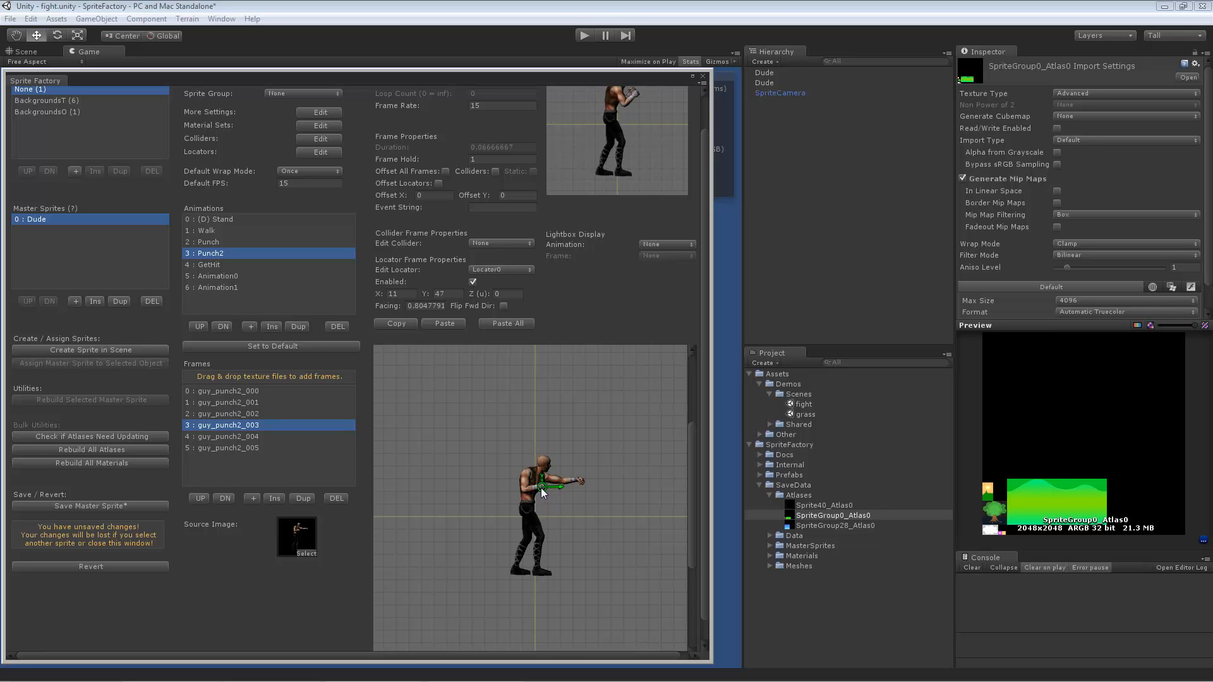
{"action": "left_click", "coordinate": [249, 437]}
{"action": "left_click_drag", "start_coordinate": [567, 478], "coordinate": [560, 485]}
{"action": "left_click", "coordinate": [260, 450]}
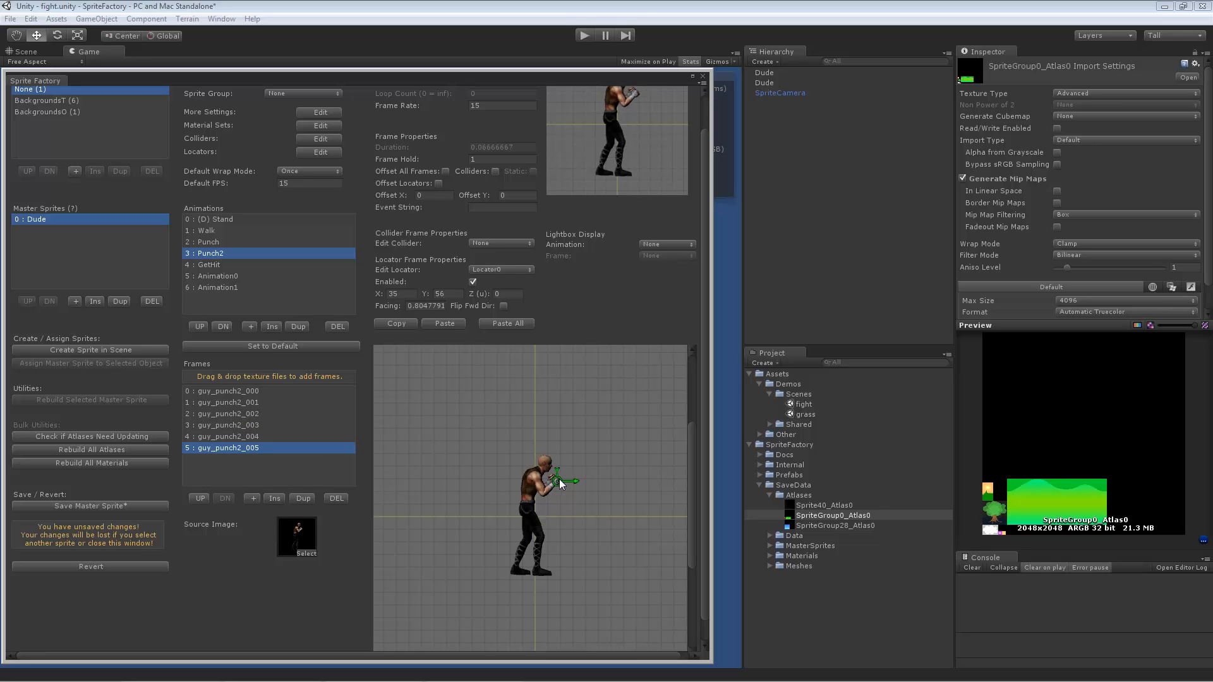
Review Locator0's adjusted positions from frame guy_punch2_000 to guy_punch2_005
{"action": "left_click", "coordinate": [252, 392]}
{"action": "left_click", "coordinate": [256, 403]}
{"action": "left_click", "coordinate": [261, 414]}
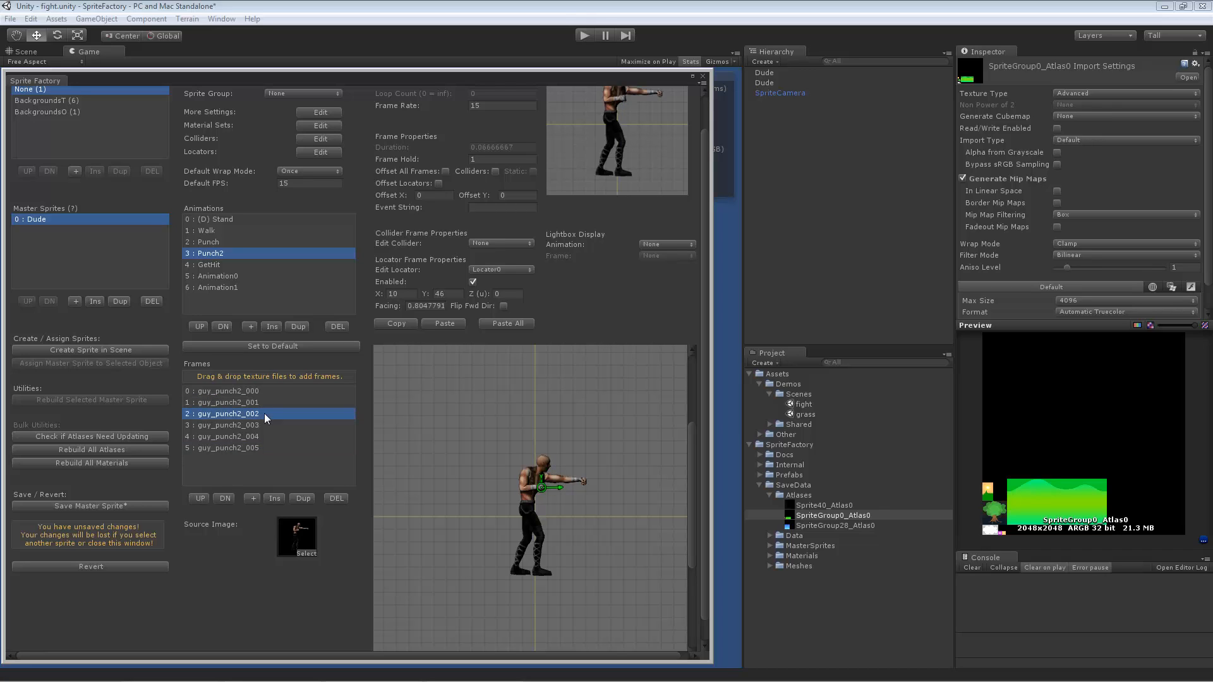
{"action": "left_click", "coordinate": [269, 427]}
{"action": "left_click", "coordinate": [272, 437]}
{"action": "left_click", "coordinate": [273, 449]}
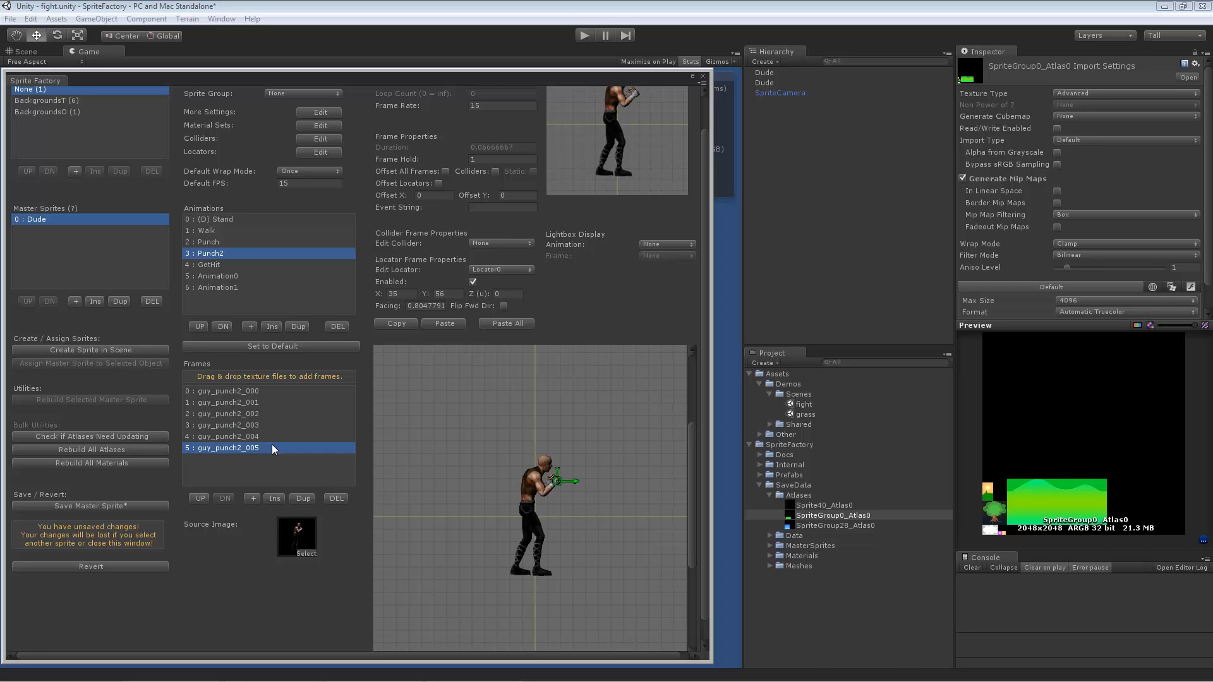
{"action": "left_click", "coordinate": [273, 418]}
{"action": "left_click", "coordinate": [276, 405]}
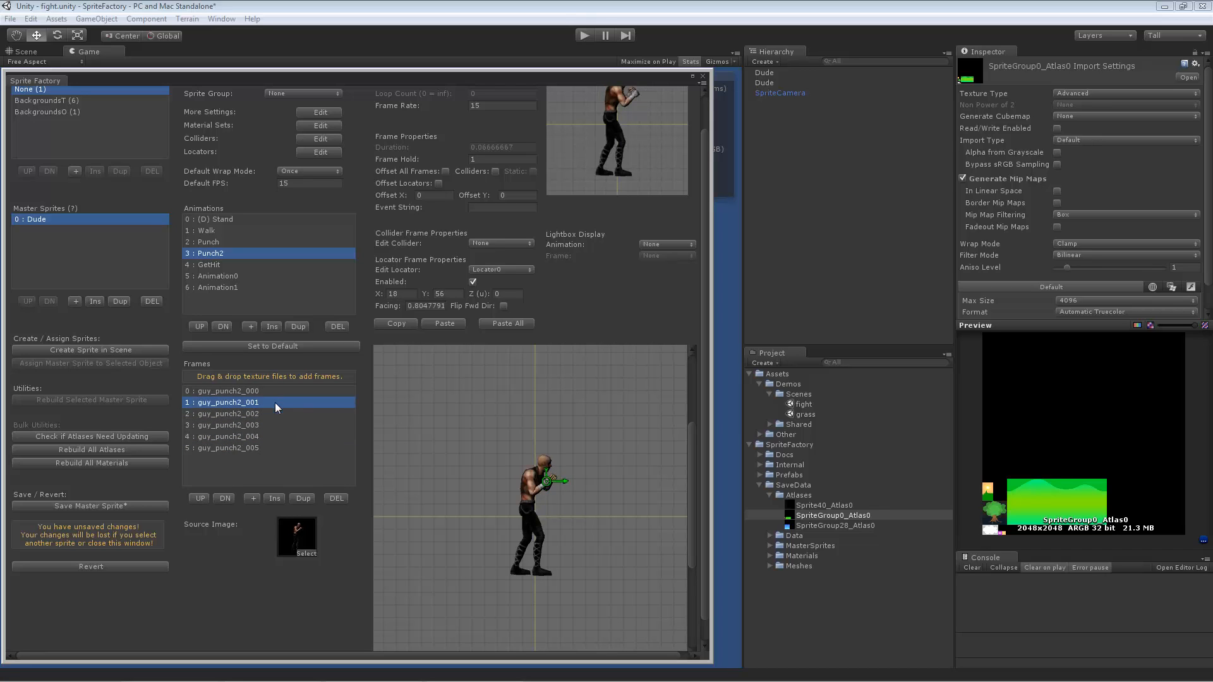
Rotate Locator0's facing to about 55 degrees on frame guy_punch2_000 and about 47 degrees on guy_punch2_001
{"action": "left_click", "coordinate": [283, 392]}
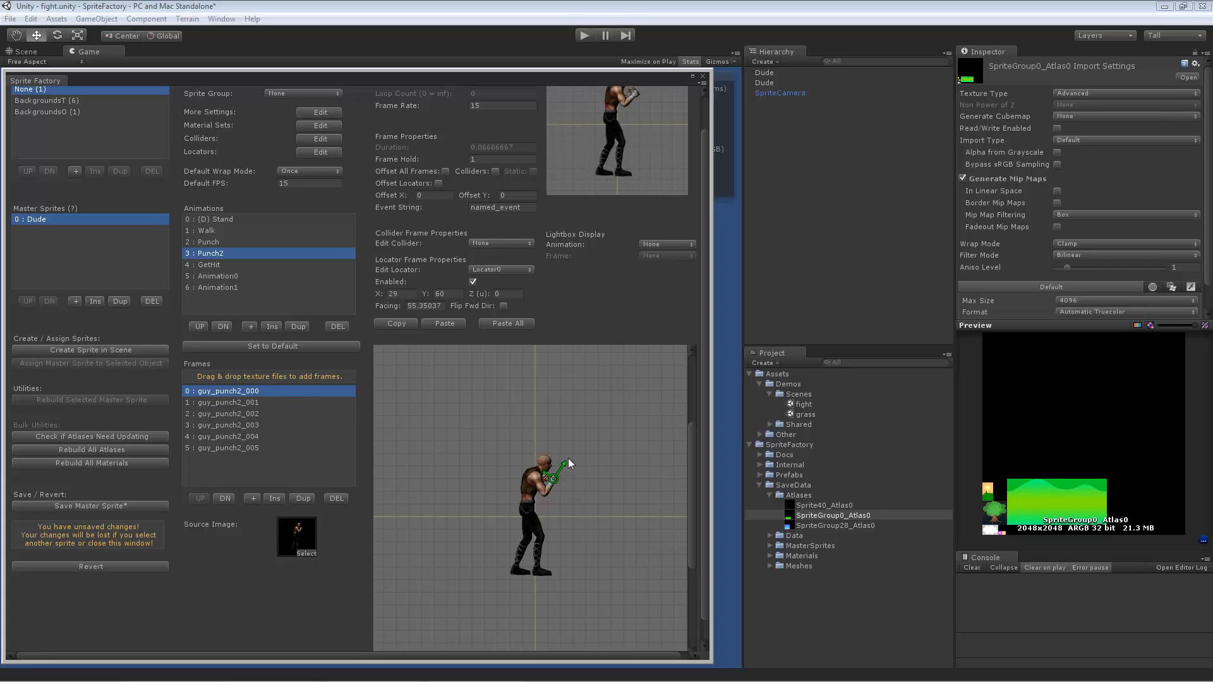
{"action": "key", "text": "Down"}
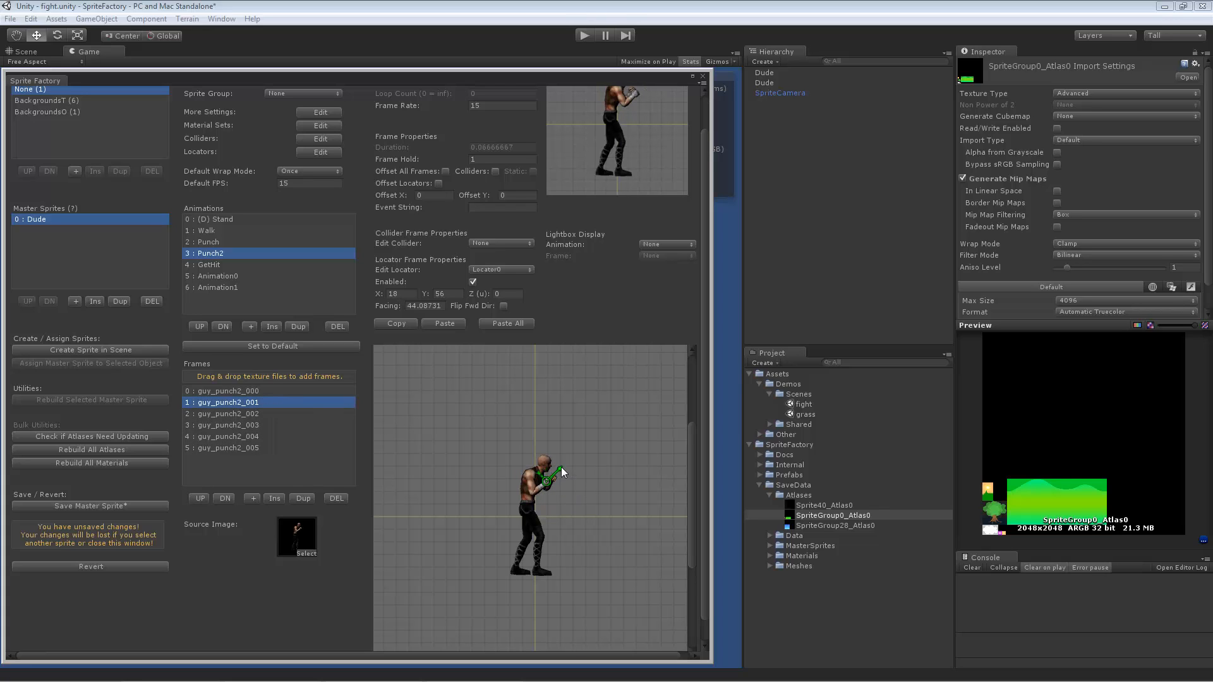
{"action": "left_click", "coordinate": [291, 415]}
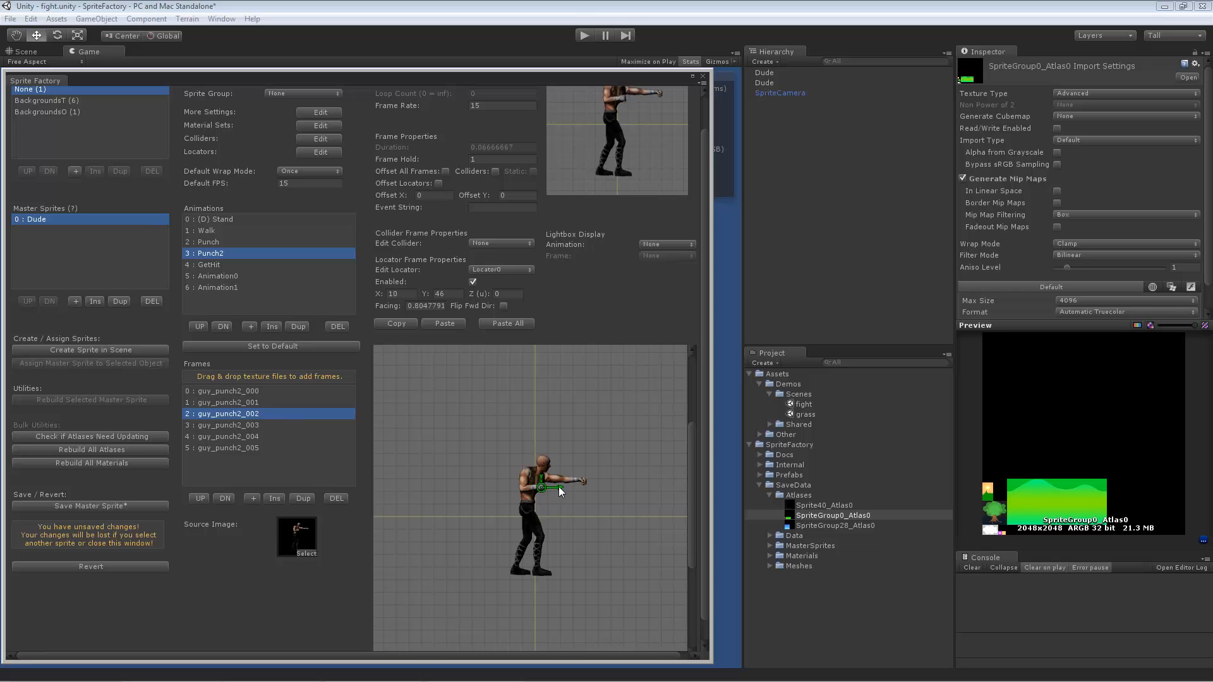
{"action": "left_click", "coordinate": [278, 404]}
{"action": "left_click", "coordinate": [279, 393]}
{"action": "left_click", "coordinate": [279, 403]}
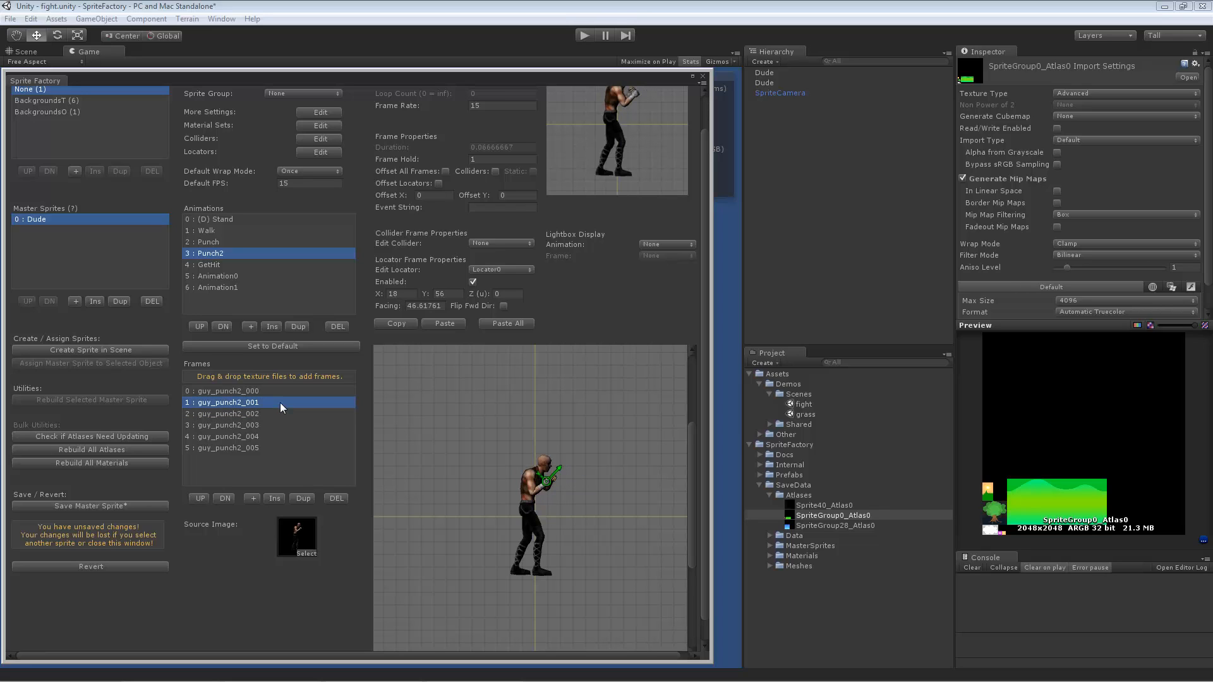
Rotate Locator0's facing to about 51 degrees on frame guy_punch2_005
{"action": "left_click", "coordinate": [283, 412]}
{"action": "left_click", "coordinate": [283, 422]}
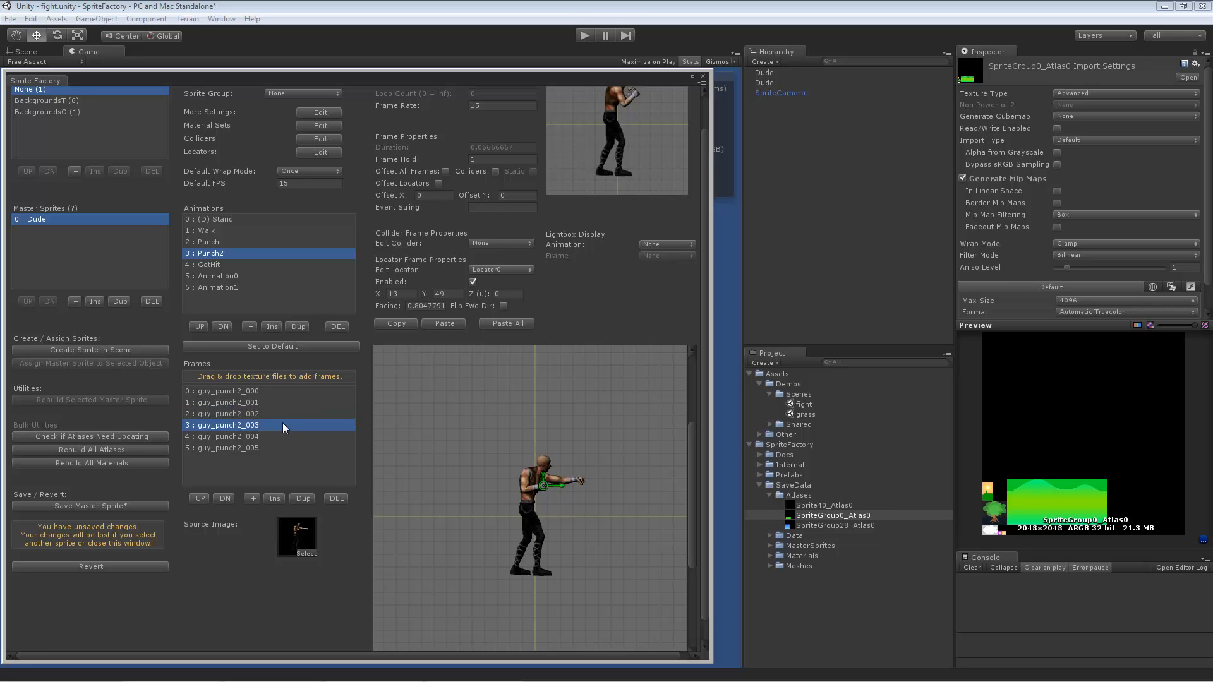
{"action": "left_click", "coordinate": [285, 435]}
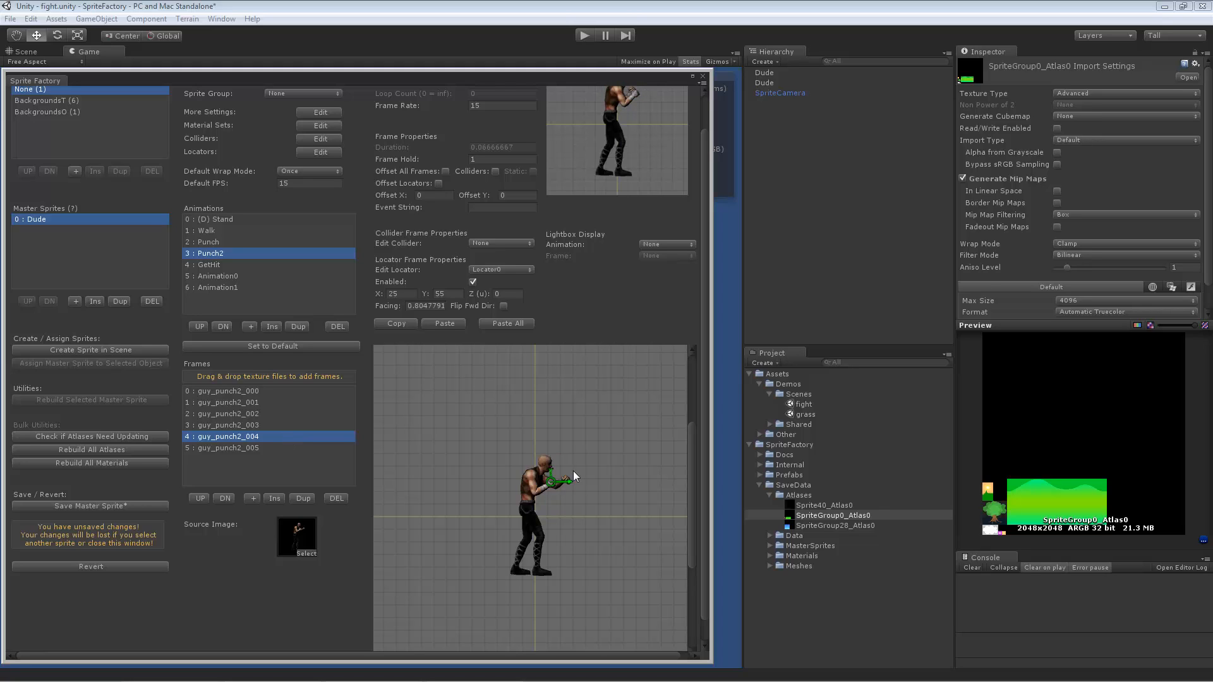
{"action": "left_click", "coordinate": [273, 448]}
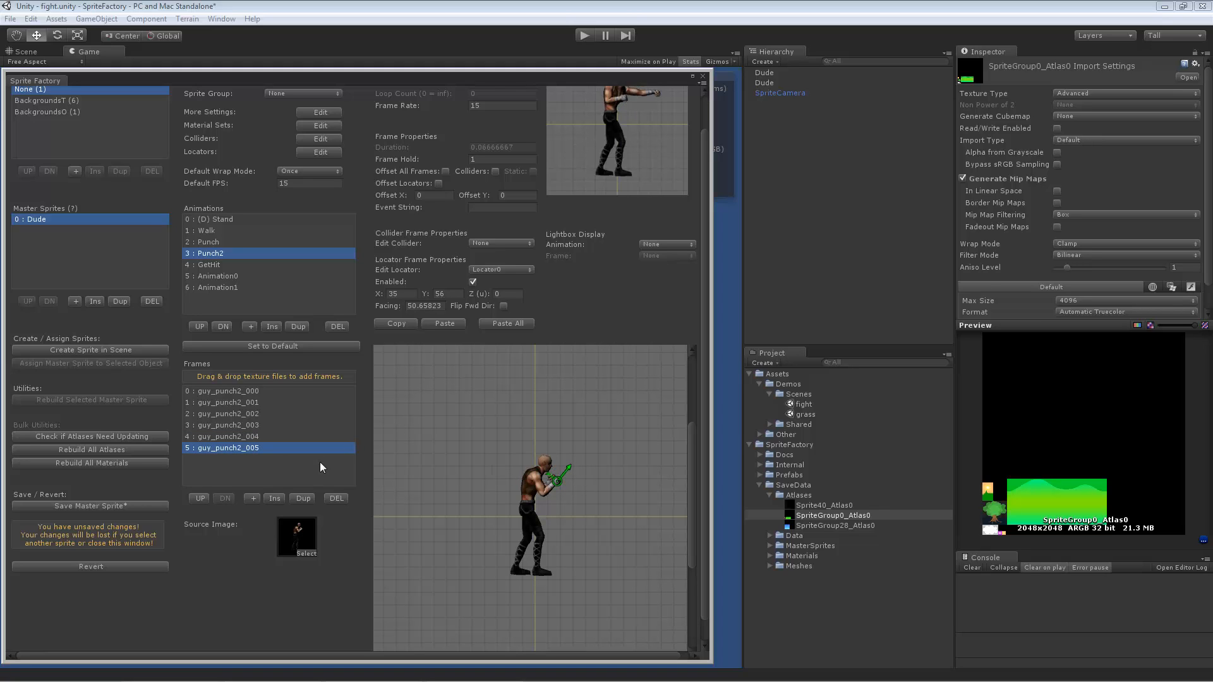
Step forward and back through Punch2's frames to examine Locator0's position and facing on each
{"action": "left_click", "coordinate": [272, 393]}
{"action": "left_click", "coordinate": [272, 403]}
{"action": "left_click", "coordinate": [274, 413]}
{"action": "left_click", "coordinate": [270, 425]}
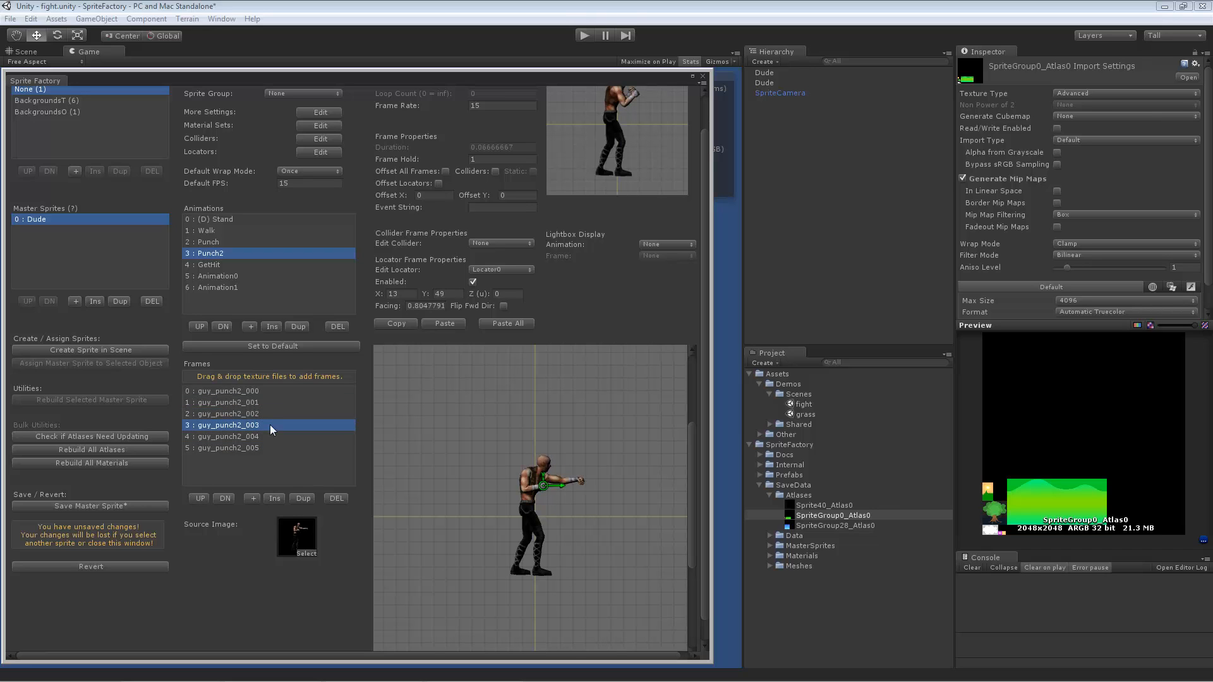
{"action": "left_click", "coordinate": [271, 436]}
{"action": "left_click", "coordinate": [270, 442]}
{"action": "left_click", "coordinate": [272, 435]}
{"action": "left_click", "coordinate": [273, 424]}
{"action": "left_click", "coordinate": [272, 413]}
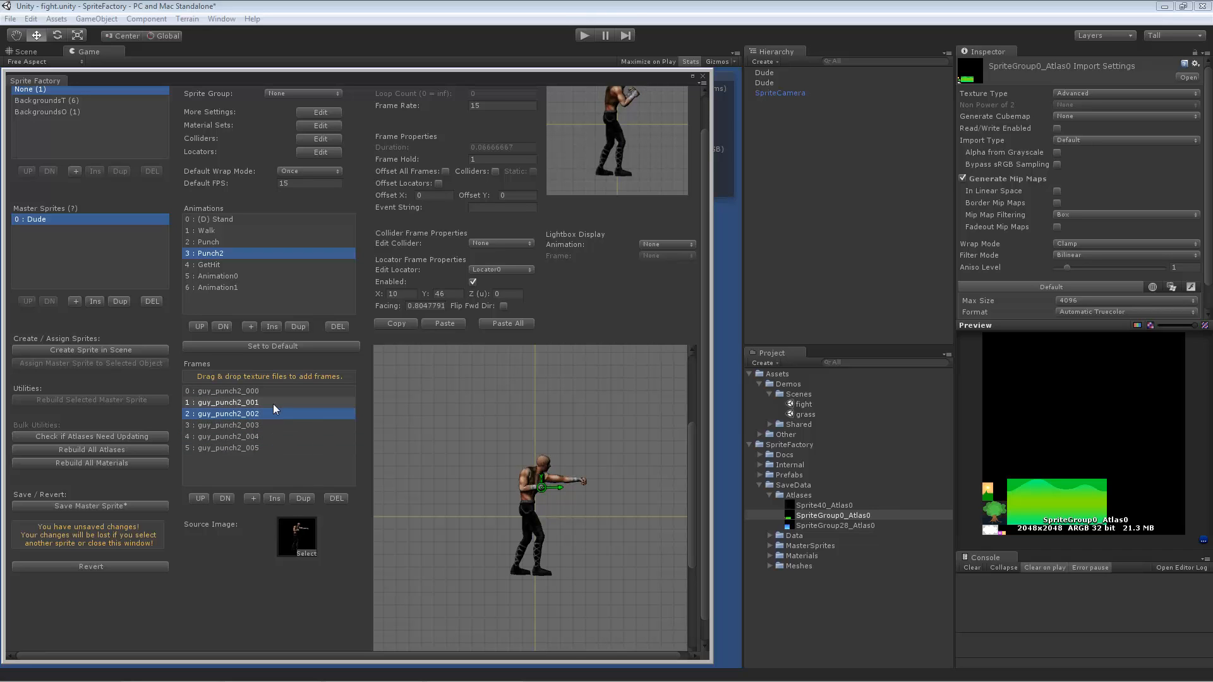
Cycle repeatedly through frames guy_punch2_000 to guy_punch2_005 to check how Locator0 follows the punching motion
{"action": "left_click", "coordinate": [273, 404]}
{"action": "left_click", "coordinate": [274, 394]}
{"action": "left_click", "coordinate": [274, 403]}
{"action": "left_click", "coordinate": [275, 415]}
{"action": "left_click", "coordinate": [276, 426]}
{"action": "left_click", "coordinate": [275, 438]}
{"action": "left_click", "coordinate": [275, 445]}
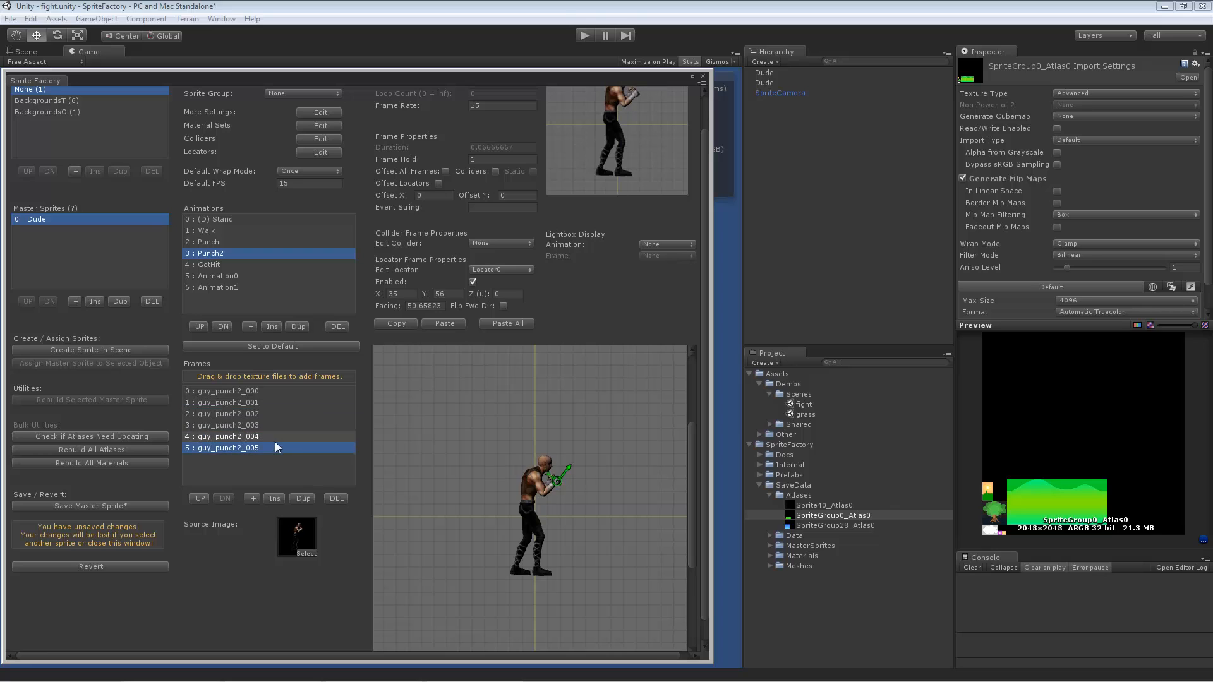
{"action": "left_click", "coordinate": [277, 437]}
{"action": "left_click", "coordinate": [278, 425]}
{"action": "left_click", "coordinate": [281, 414]}
{"action": "left_click", "coordinate": [282, 403]}
{"action": "left_click", "coordinate": [283, 393]}
{"action": "left_click", "coordinate": [284, 402]}
{"action": "left_click", "coordinate": [289, 414]}
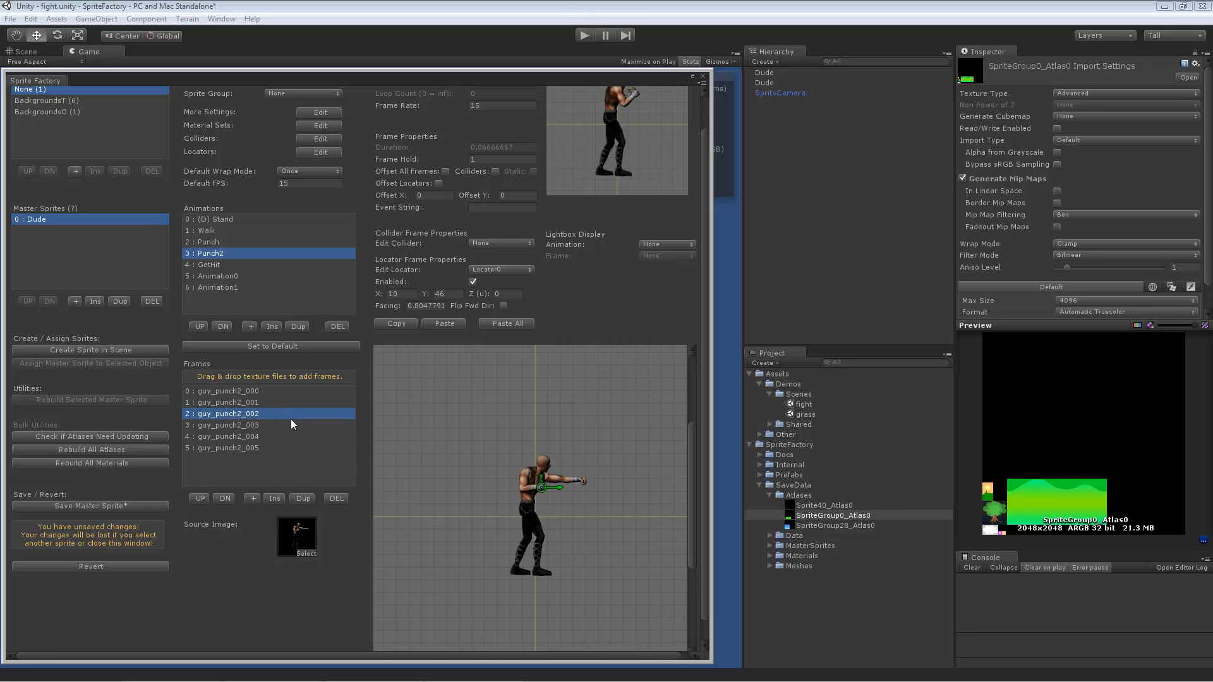
{"action": "left_click", "coordinate": [290, 425]}
{"action": "left_click", "coordinate": [289, 436]}
{"action": "left_click", "coordinate": [287, 445]}
{"action": "left_click", "coordinate": [279, 393]}
{"action": "left_click", "coordinate": [258, 403]}
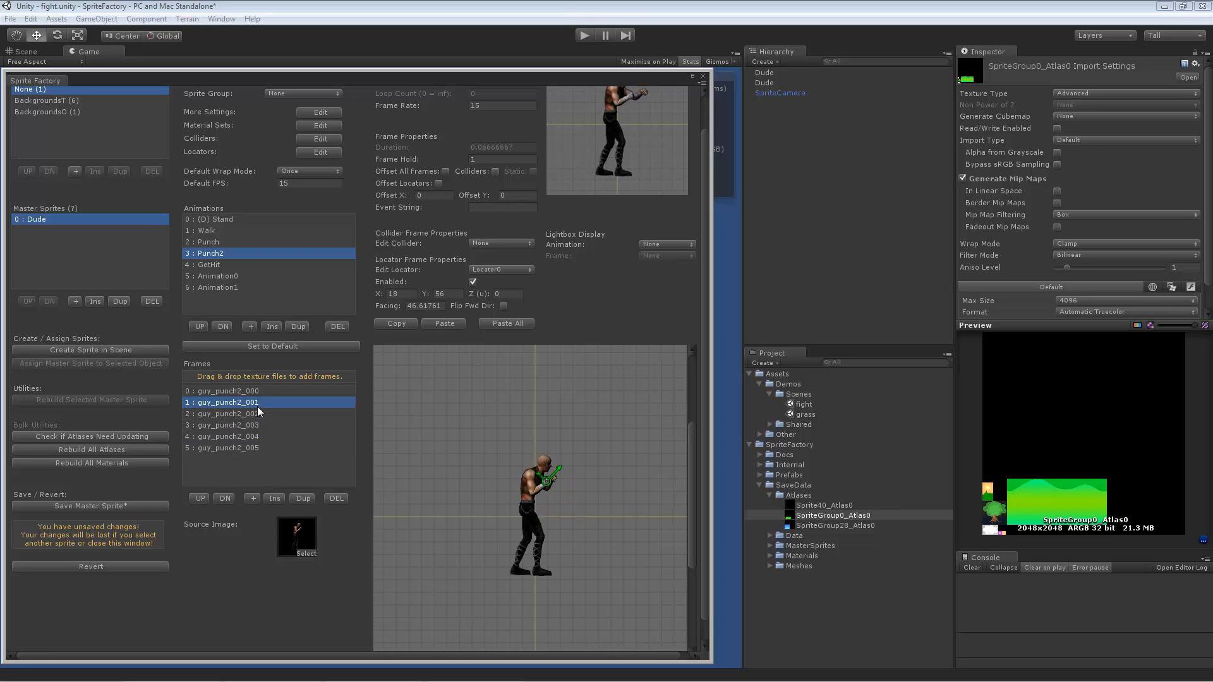
{"action": "left_click", "coordinate": [270, 393]}
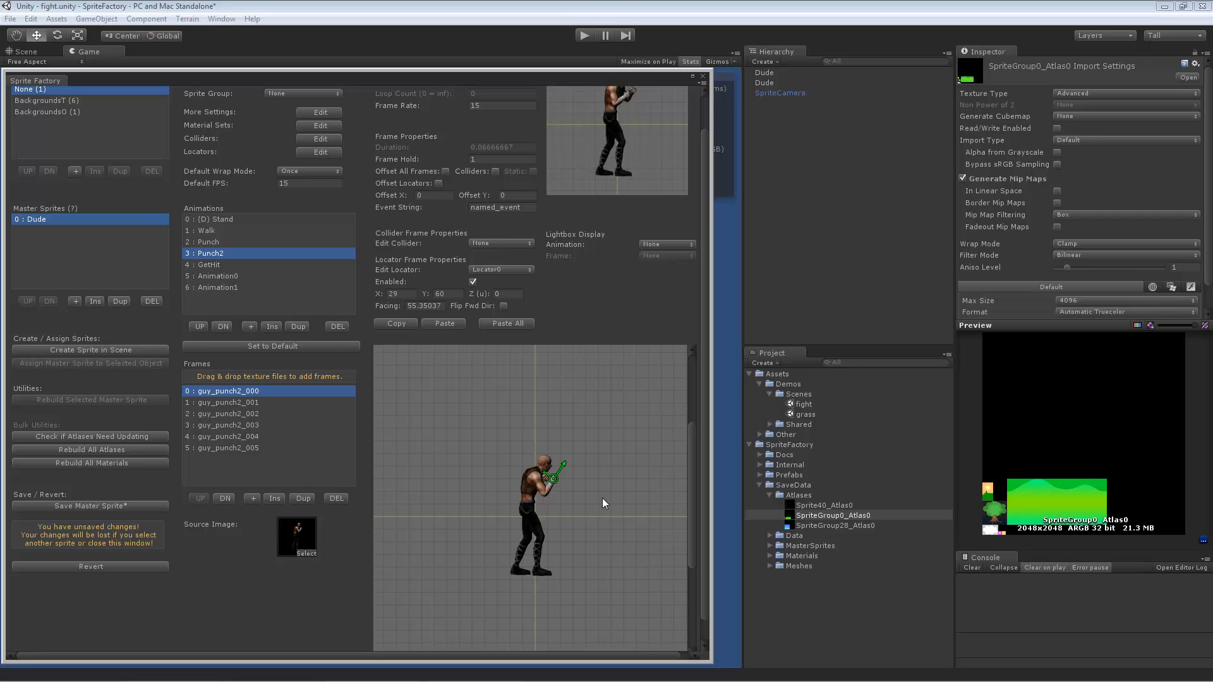
Browse the Dude sprite's existing animations, including Walk, Punch, Stand, and GetHit, to compare their properties and previews
{"action": "left_click", "coordinate": [232, 230]}
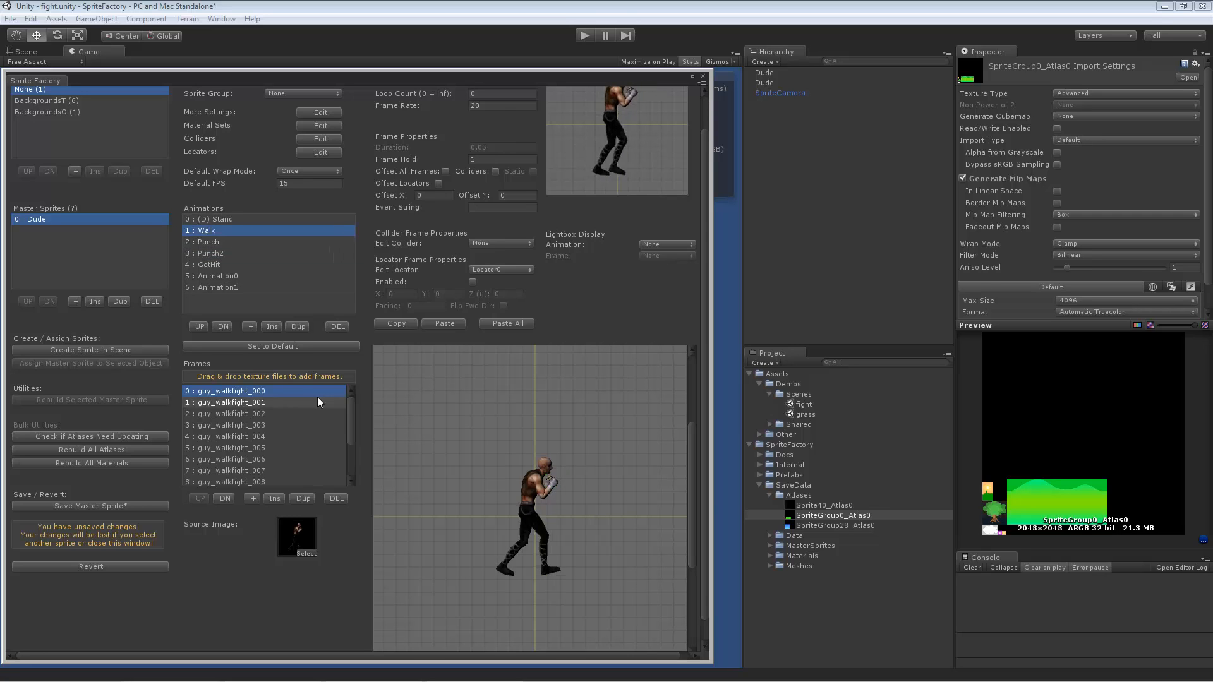
{"action": "left_click", "coordinate": [256, 276]}
{"action": "left_click", "coordinate": [240, 271]}
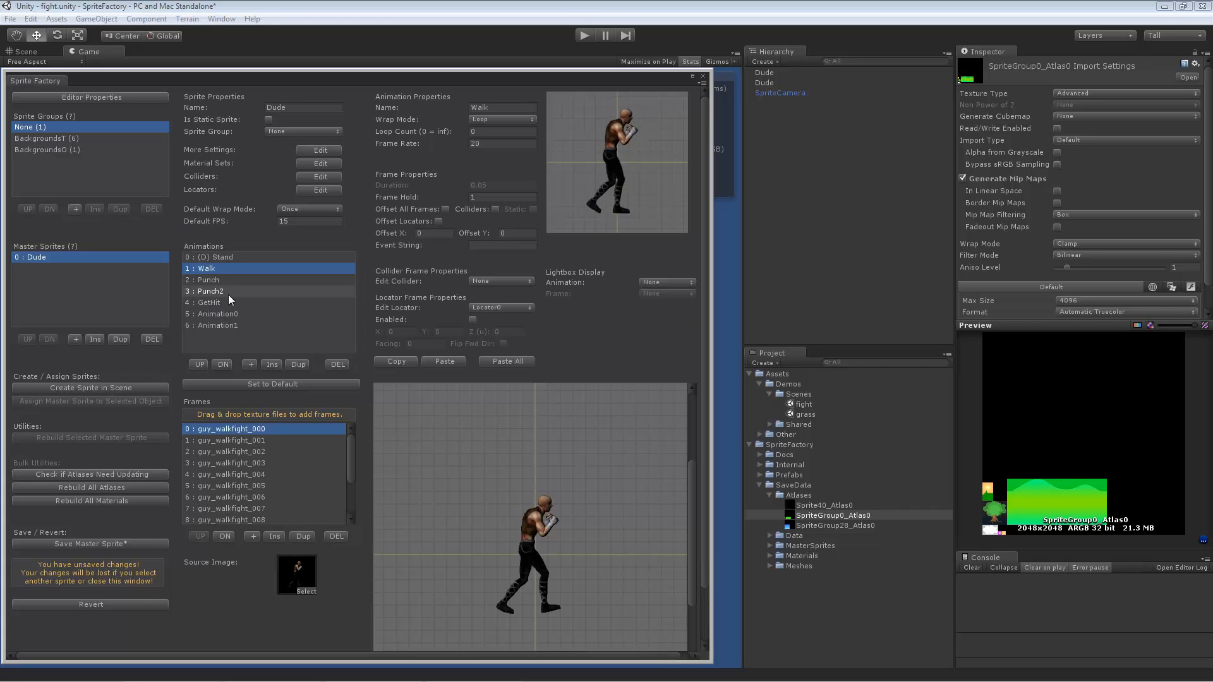
{"action": "left_click", "coordinate": [228, 279]}
{"action": "left_click", "coordinate": [228, 256]}
{"action": "left_click", "coordinate": [227, 269]}
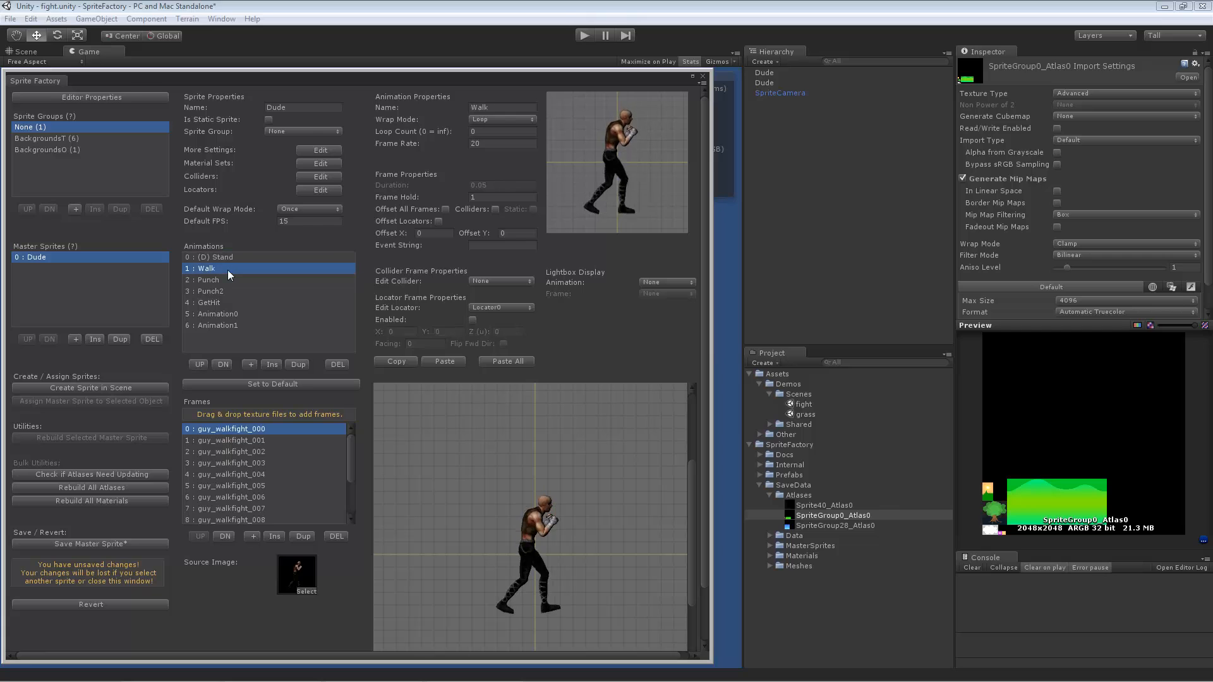
{"action": "left_click", "coordinate": [241, 323]}
{"action": "left_click", "coordinate": [252, 315]}
{"action": "left_click", "coordinate": [243, 306]}
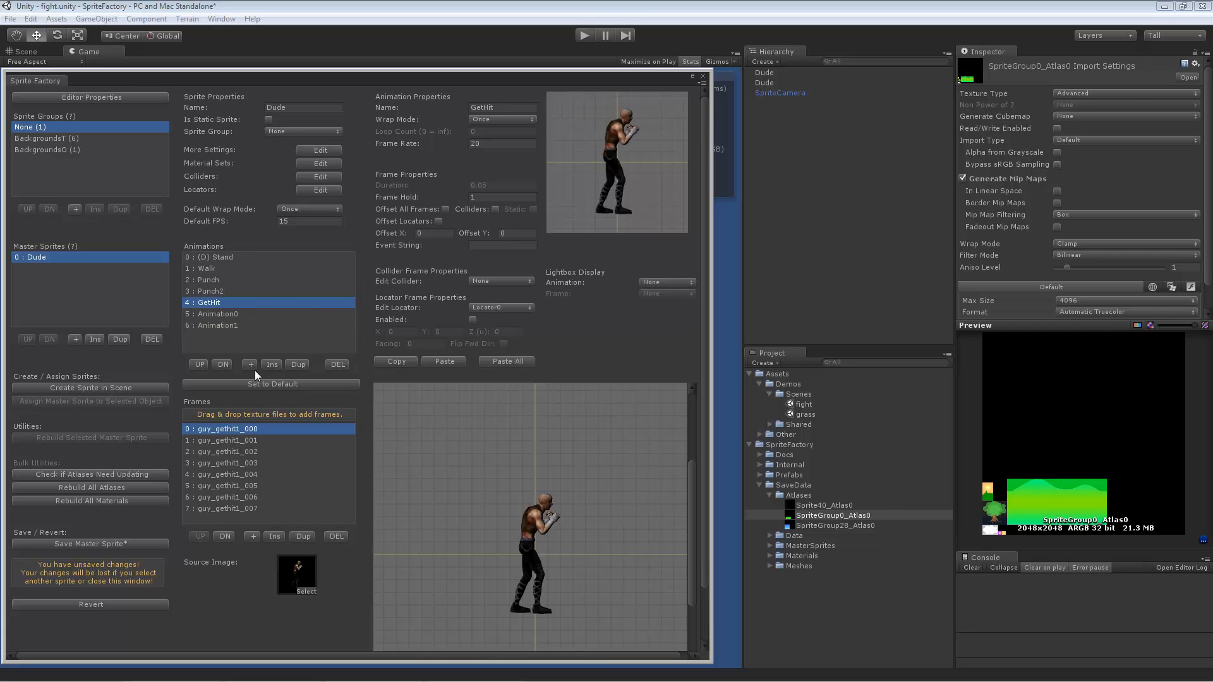
Add another animation to the Dude sprite and rename Animation0 as Run
{"action": "left_click", "coordinate": [250, 364]}
{"action": "left_click", "coordinate": [226, 313]}
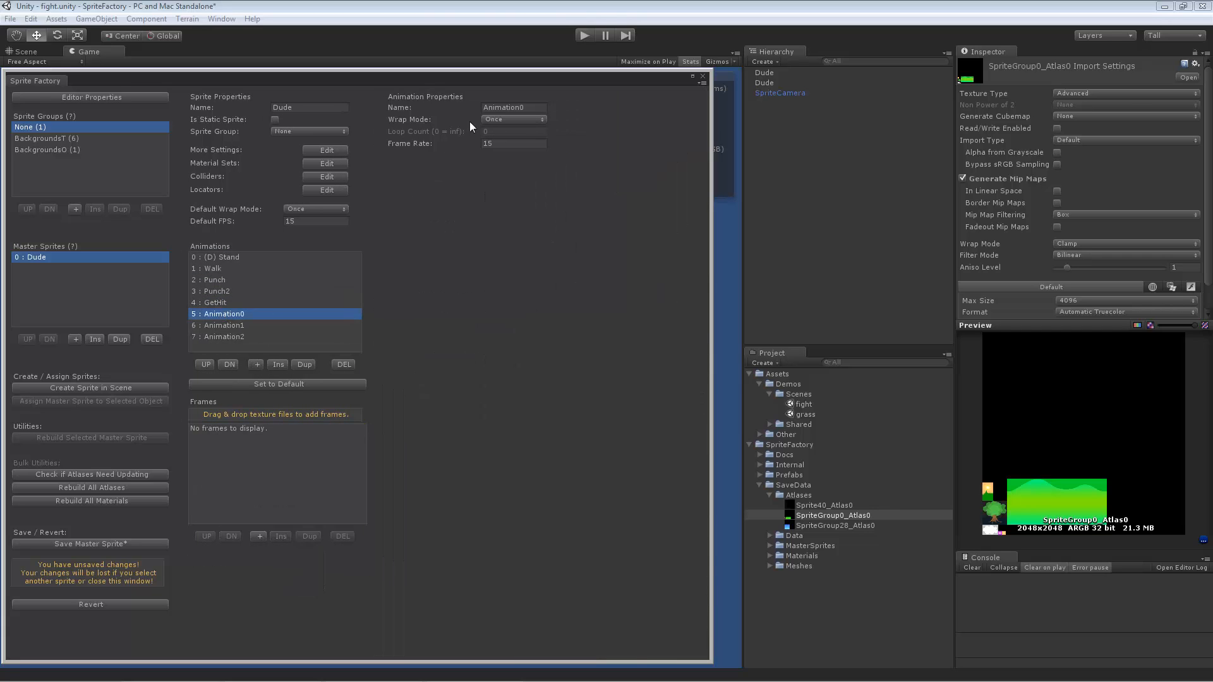
{"action": "type", "text": "Run"}
Add the textures guy_run_000 to guy_run_011 from the Demos/Shared/Sprites/Guy folder as frames of the Run animation
{"action": "left_click", "coordinate": [768, 424]}
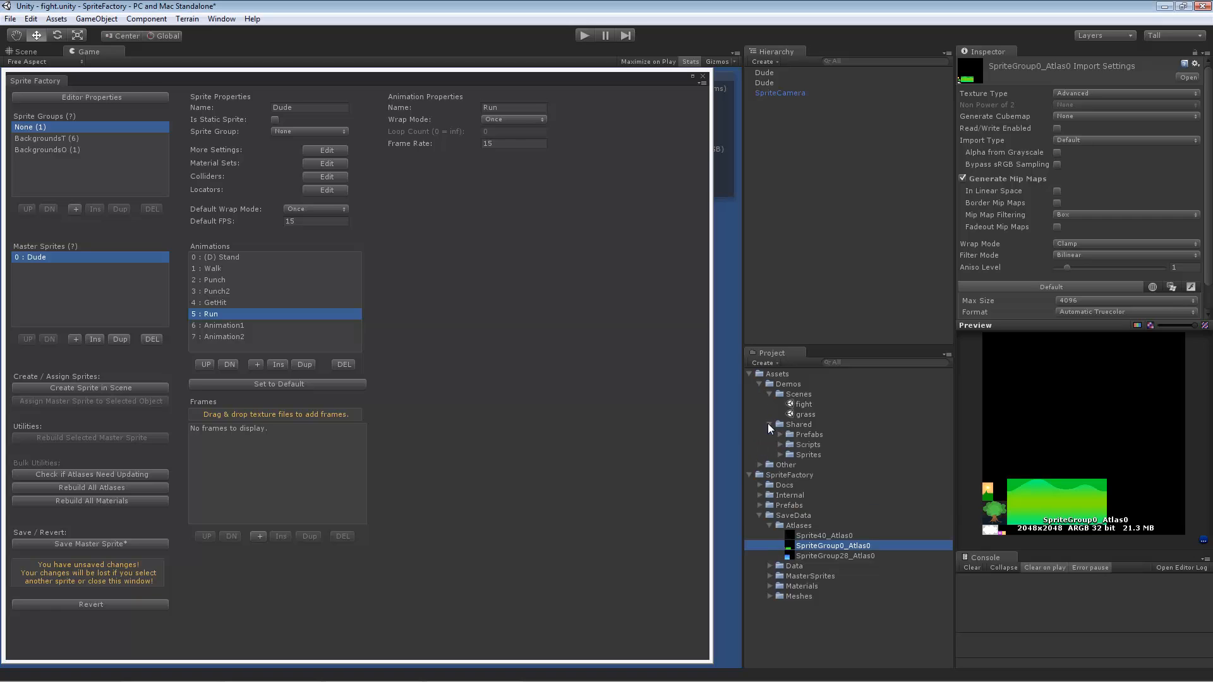
{"action": "left_click", "coordinate": [779, 455]}
{"action": "left_click", "coordinate": [789, 484]}
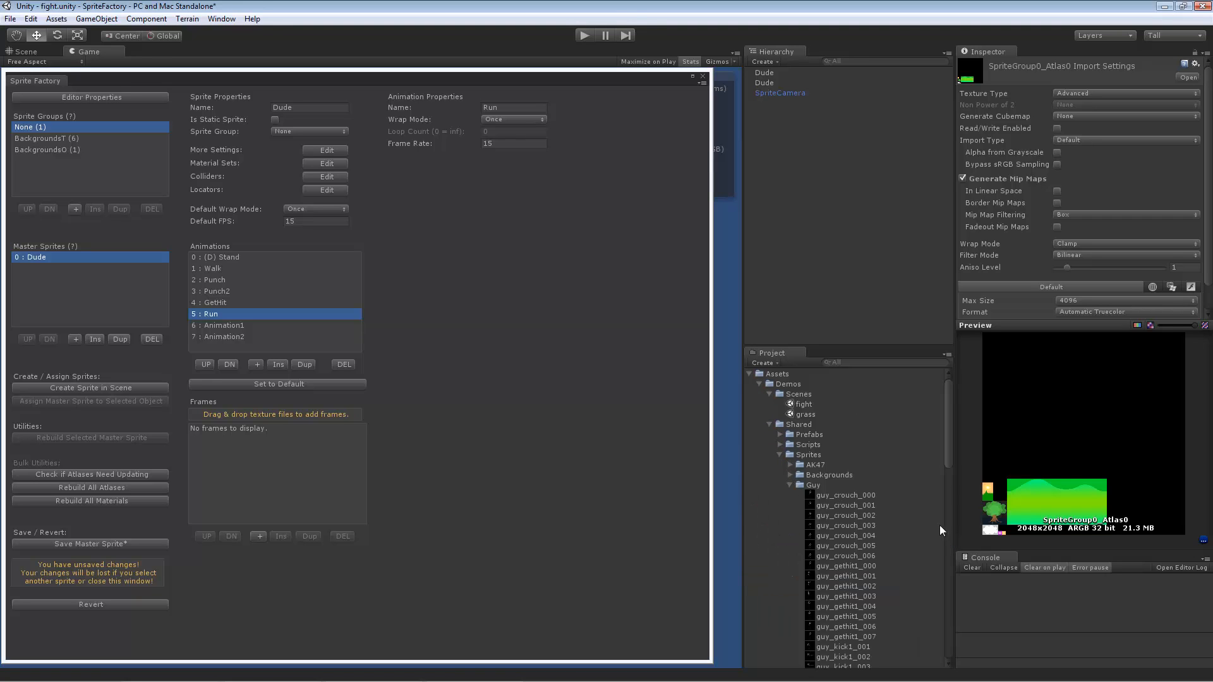
{"action": "scroll", "coordinate": [939, 525], "scroll_direction": "down", "scroll_amount": 10}
{"action": "scroll", "coordinate": [900, 479], "scroll_direction": "up", "scroll_amount": 3}
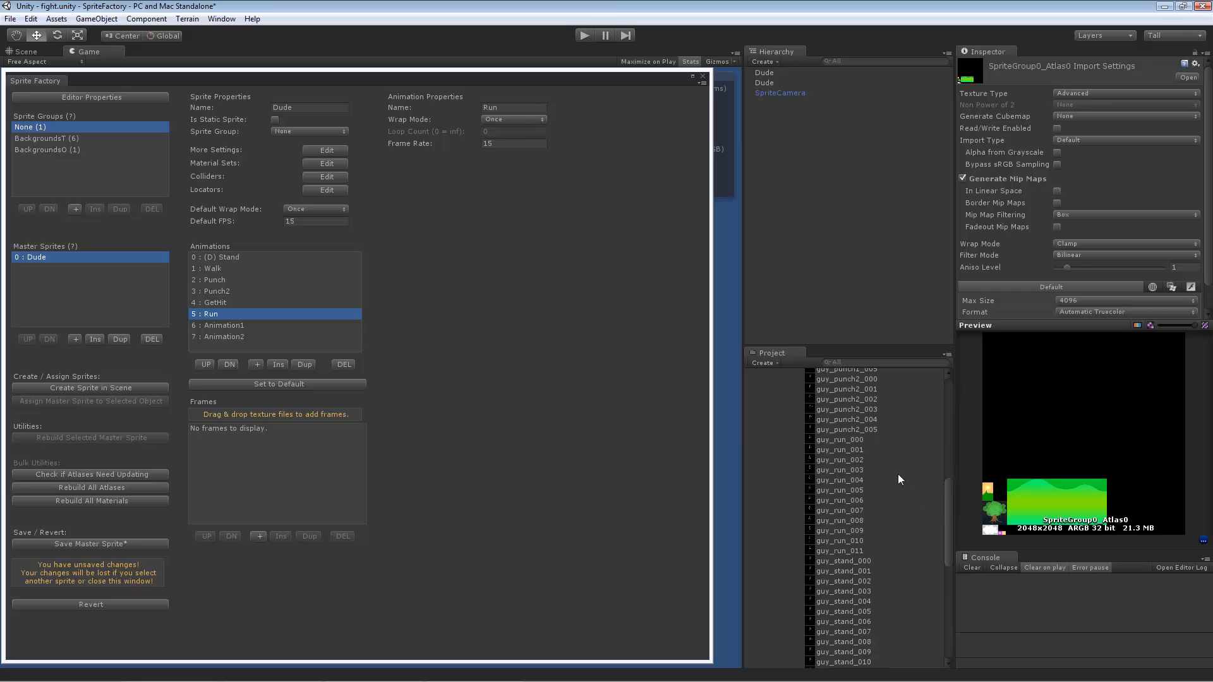
{"action": "left_click", "coordinate": [852, 440]}
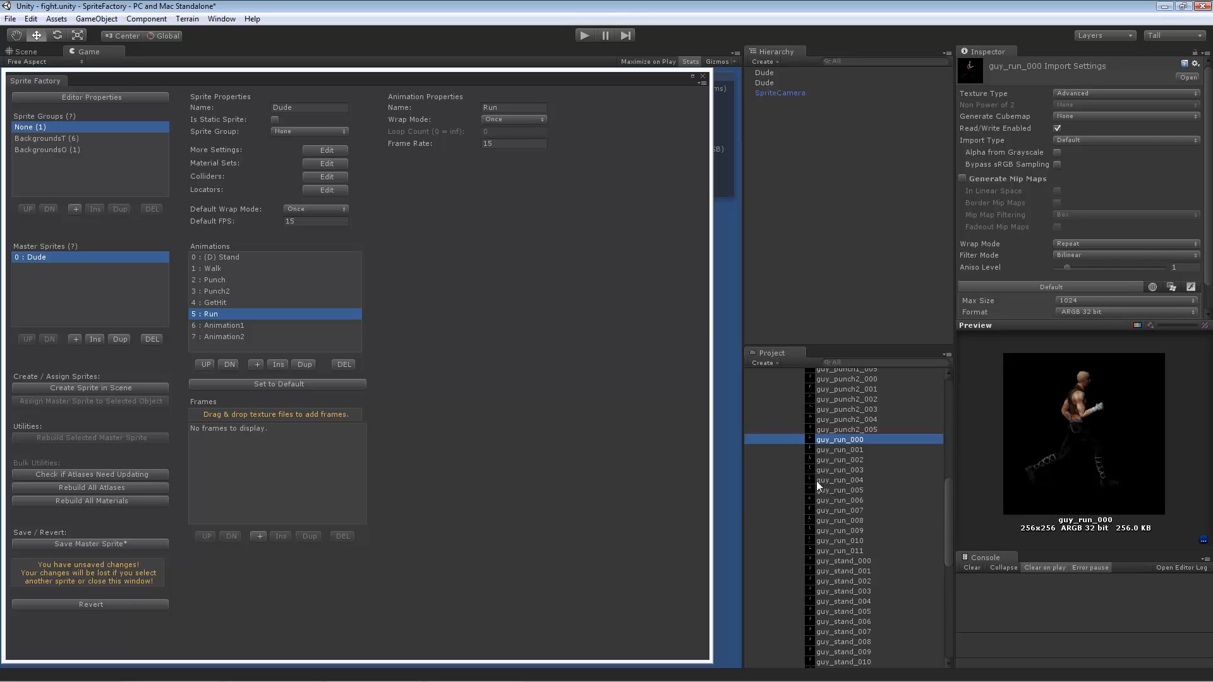
{"action": "left_click", "coordinate": [850, 549], "text": "shift"}
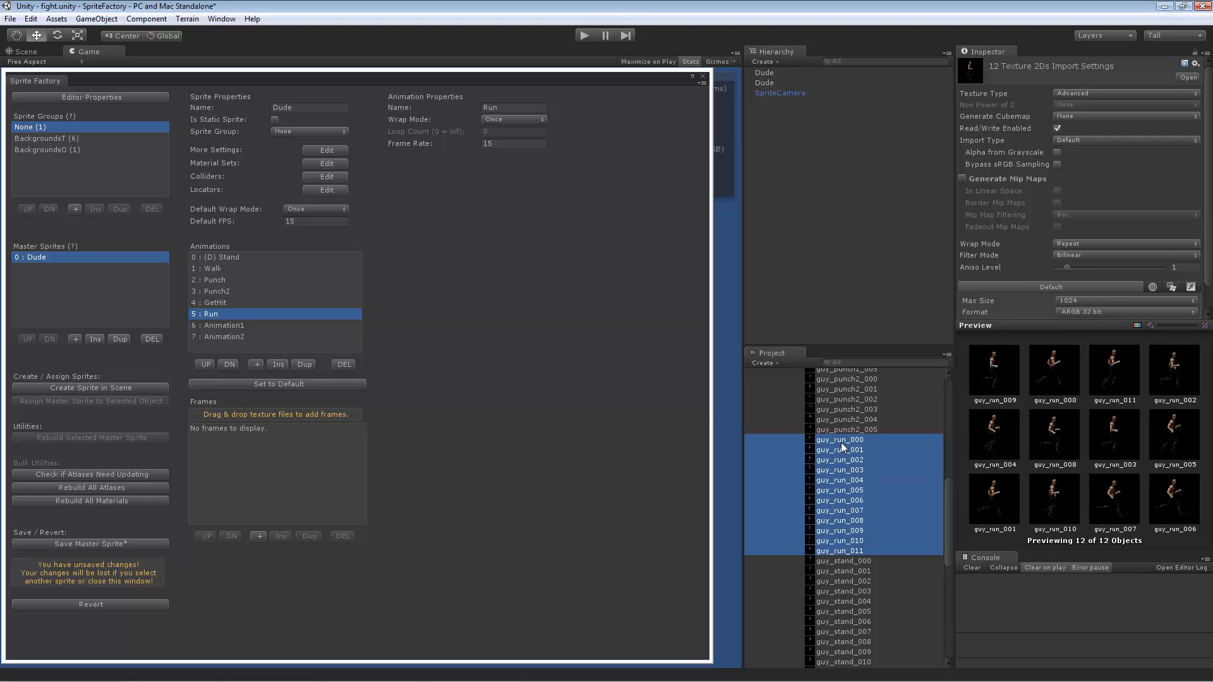
{"action": "left_click_drag", "start_coordinate": [844, 446], "coordinate": [266, 418]}
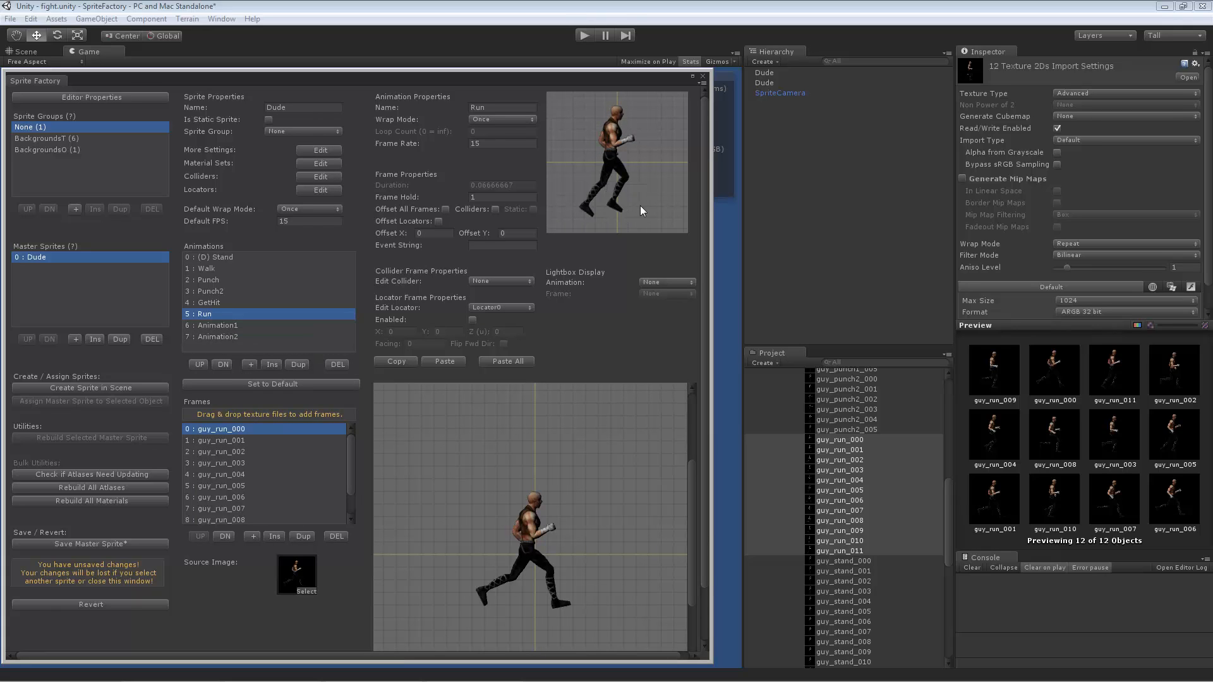
Set the Run animation's wrap mode to Loop and its frame rate to 20
{"action": "left_click", "coordinate": [521, 120]}
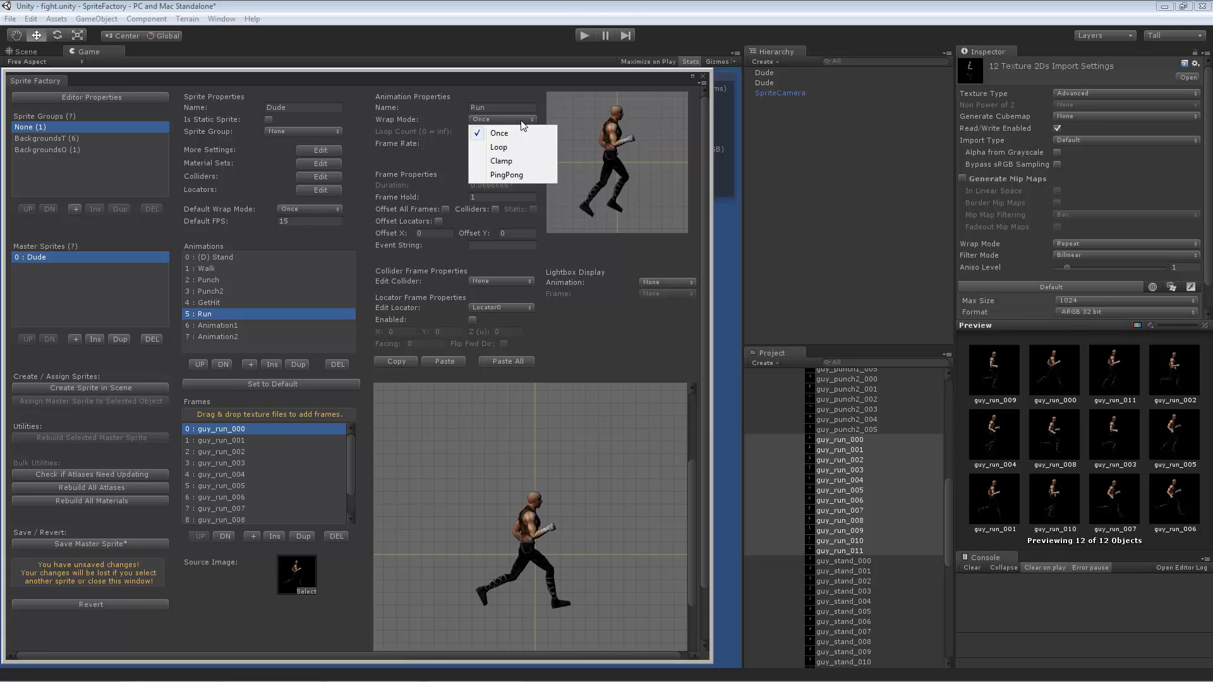
{"action": "left_click", "coordinate": [521, 148]}
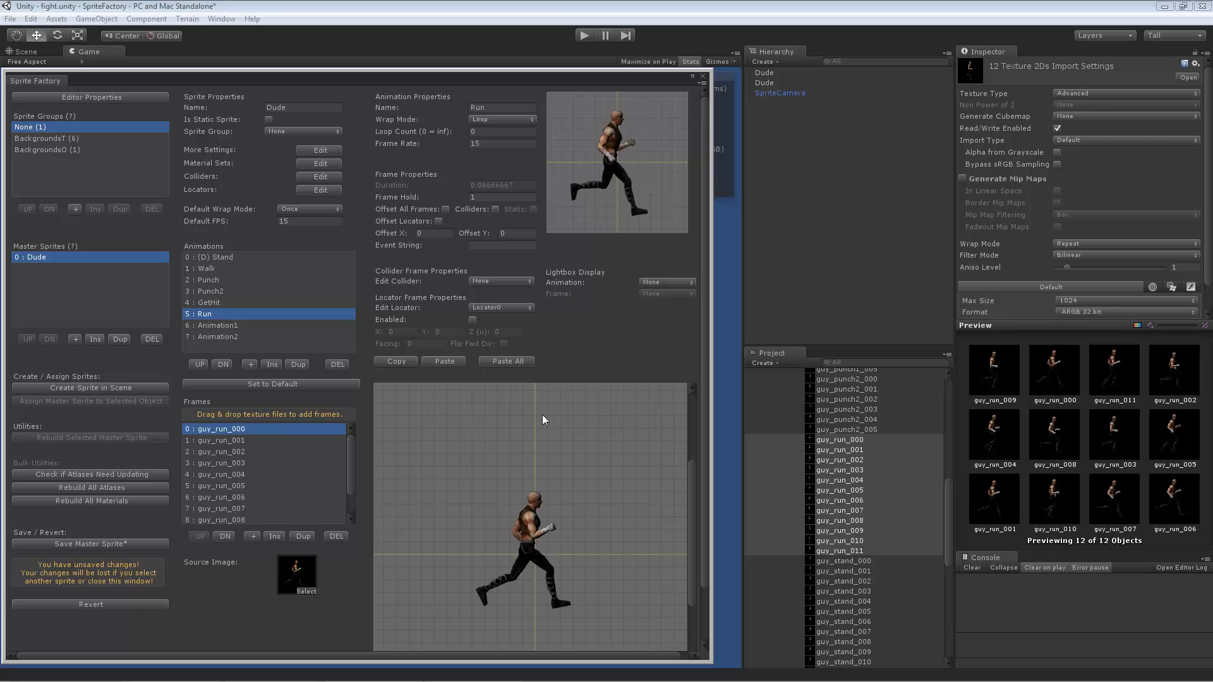
{"action": "left_click", "coordinate": [222, 305]}
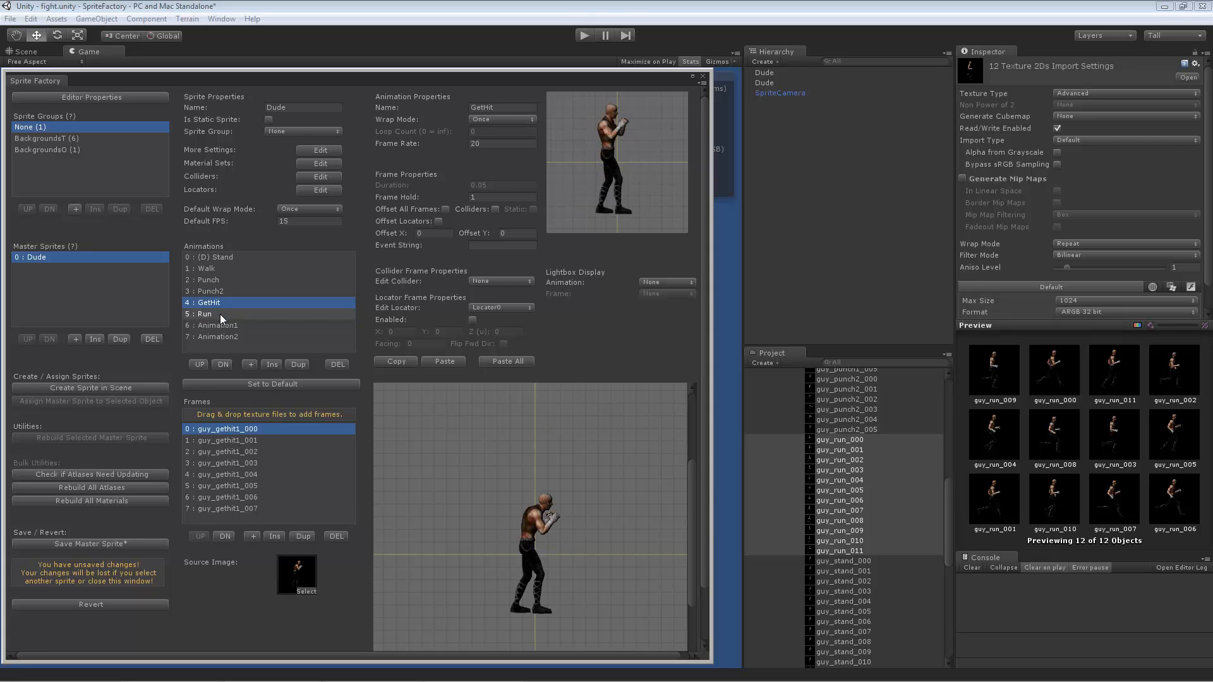
{"action": "left_click", "coordinate": [219, 314]}
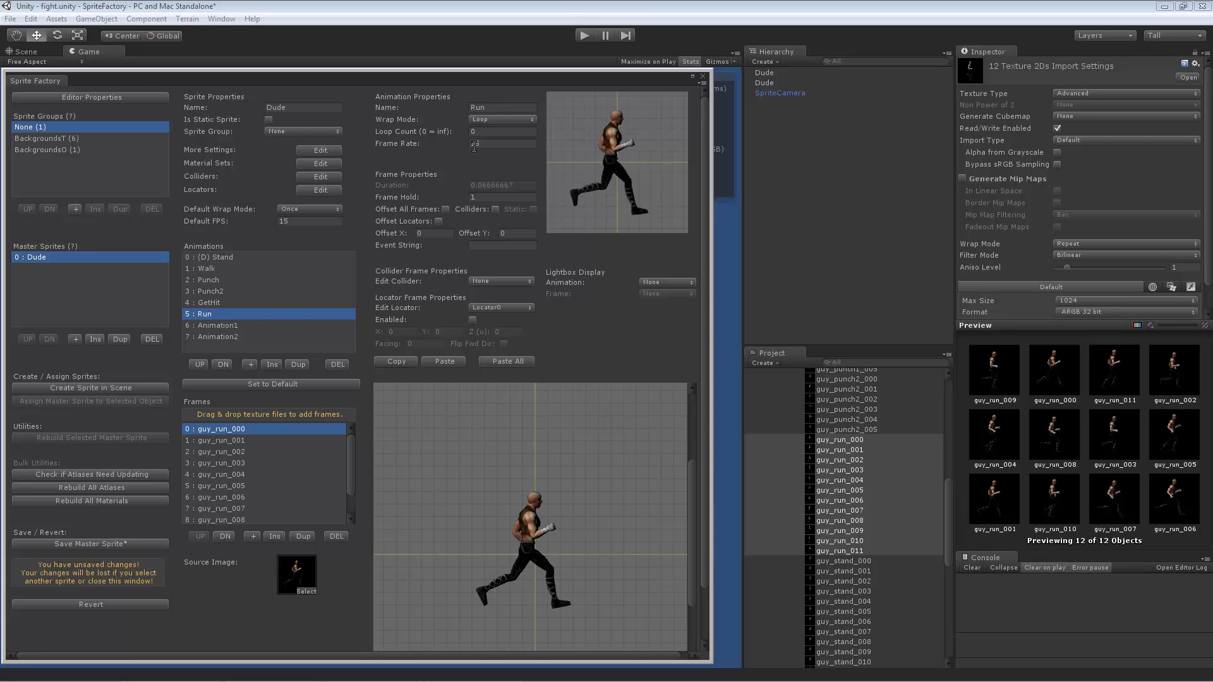
{"action": "left_click", "coordinate": [374, 140]}
{"action": "type", "text": "20"}
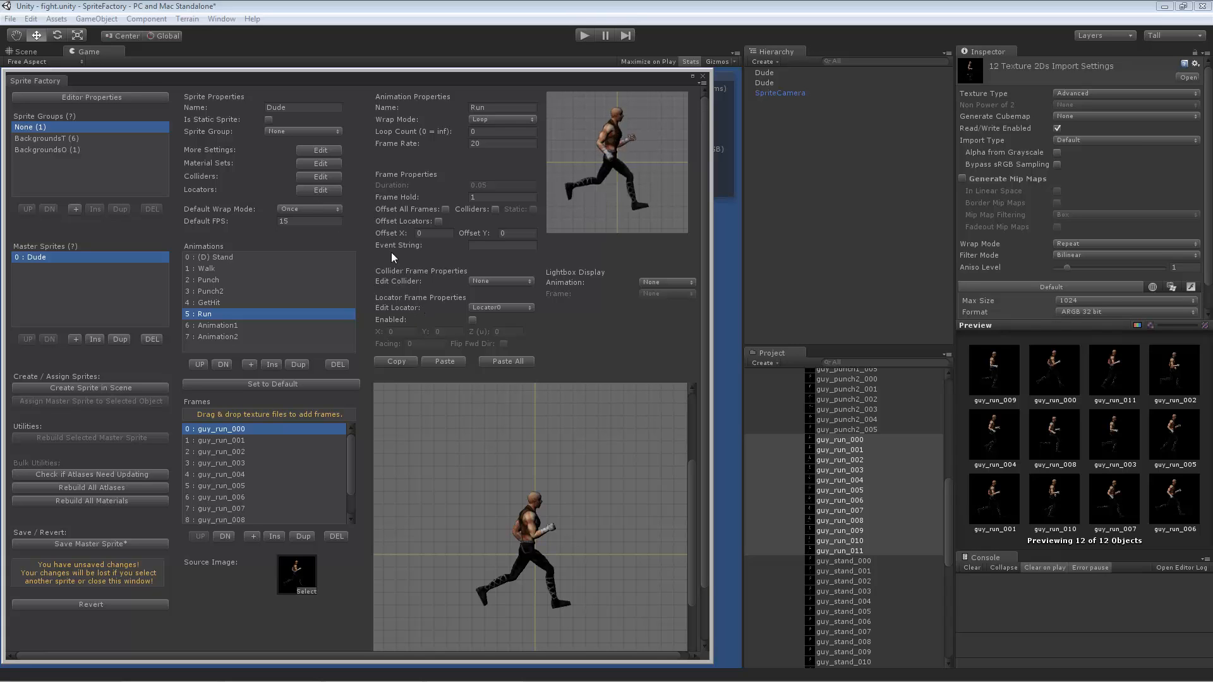
Enable Locator0 on guy_run_000 at X 26, Y 44 facing about 34 degrees, and on guy_run_006 at X -13, Y 12 facing about 318 degrees
{"action": "left_click", "coordinate": [472, 320]}
{"action": "left_click_drag", "start_coordinate": [549, 556], "coordinate": [571, 513]}
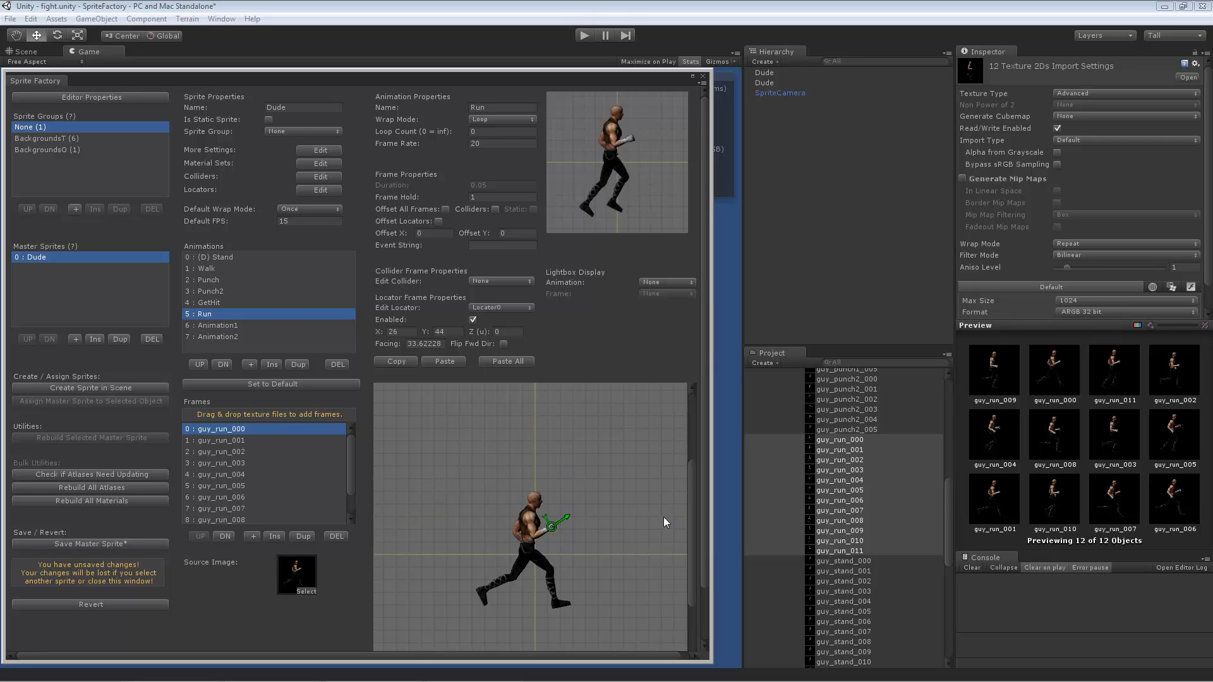
{"action": "scroll", "coordinate": [699, 493], "scroll_direction": "down", "scroll_amount": 3}
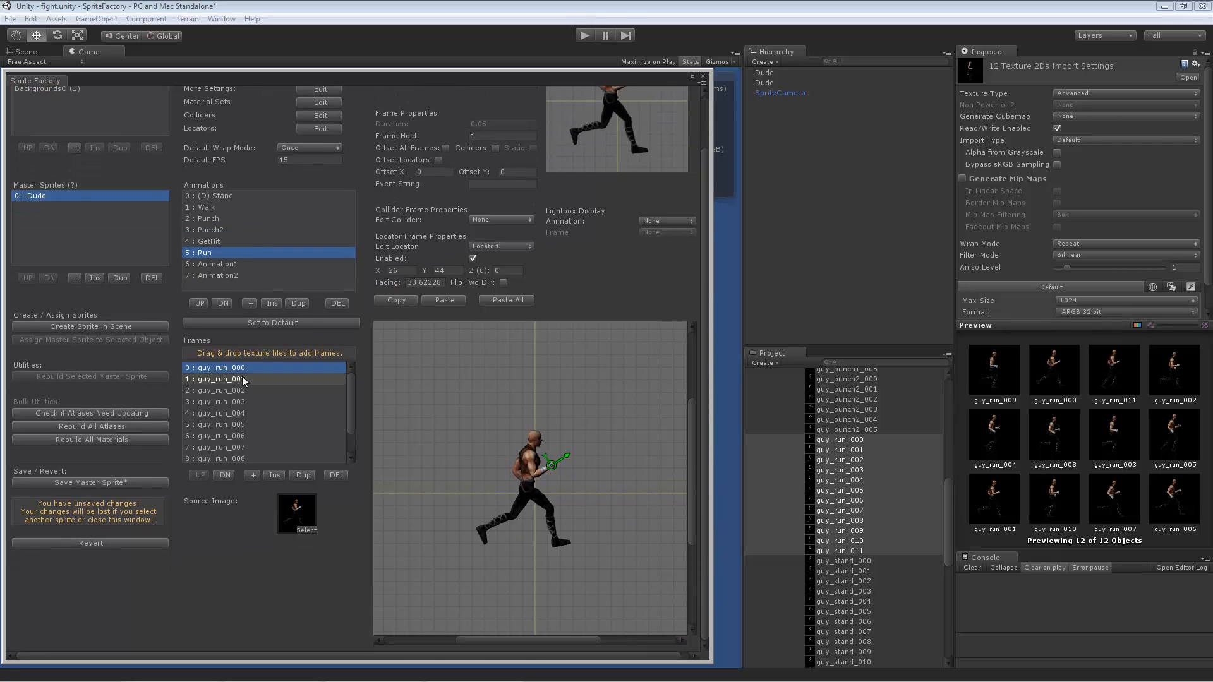
{"action": "left_click", "coordinate": [229, 379]}
{"action": "left_click", "coordinate": [242, 390]}
{"action": "left_click", "coordinate": [245, 400]}
{"action": "left_click", "coordinate": [251, 414]}
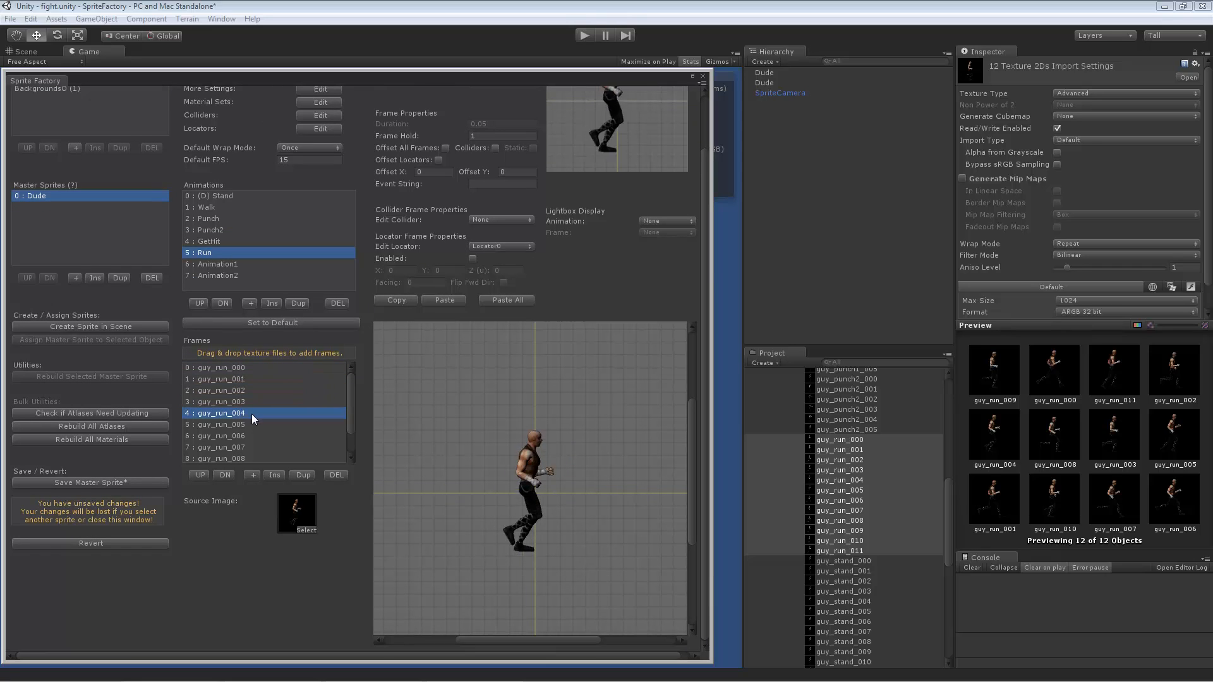
{"action": "left_click", "coordinate": [250, 424]}
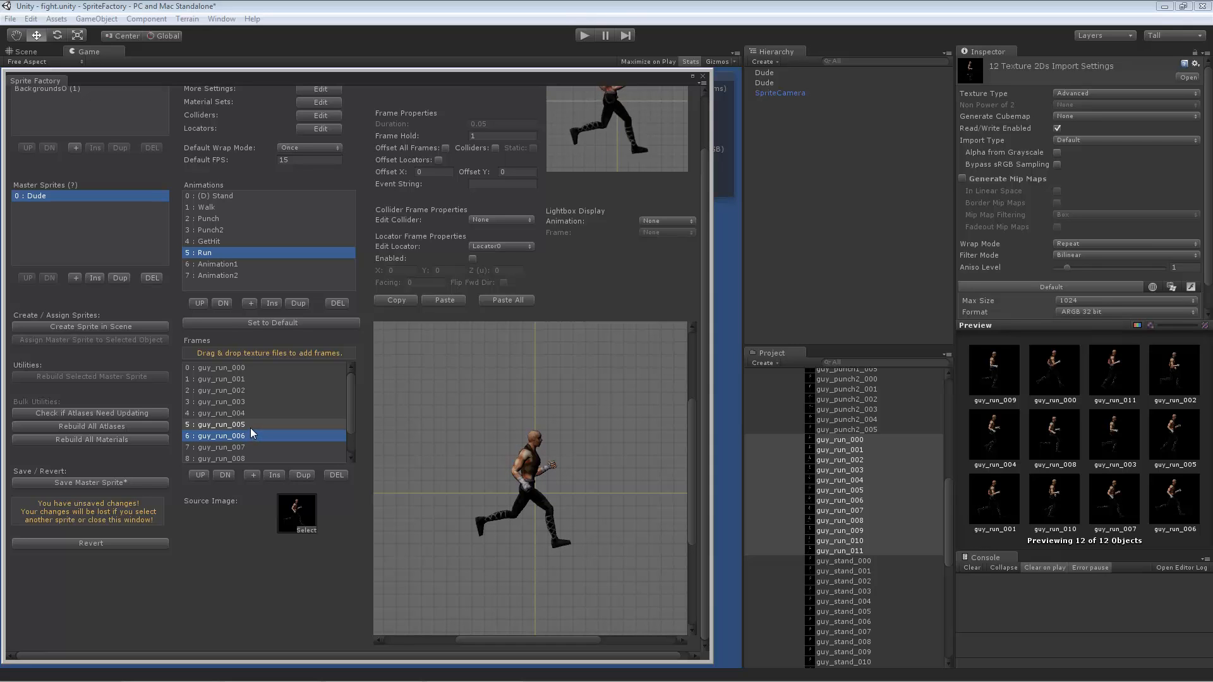
{"action": "left_click", "coordinate": [473, 258]}
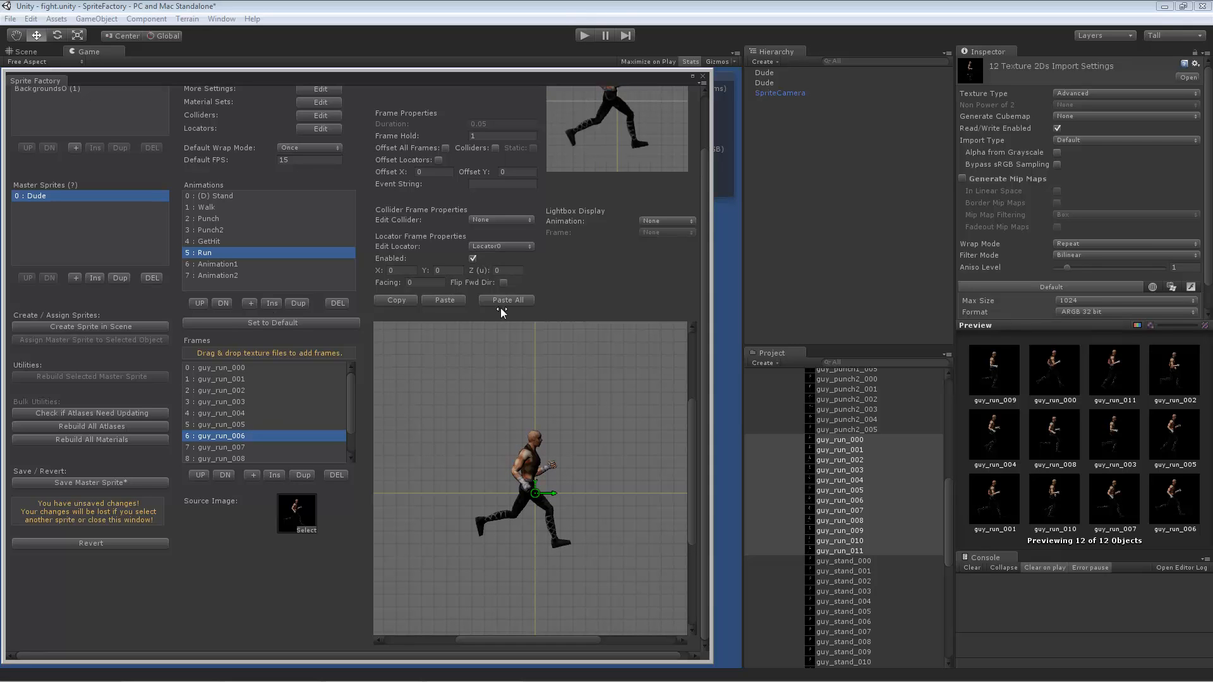
{"action": "mouse_move", "coordinate": [539, 502]}
{"action": "left_mouse_down"}
{"action": "mouse_move", "coordinate": [529, 496]}
{"action": "mouse_move", "coordinate": [541, 508]}
{"action": "left_mouse_up"}
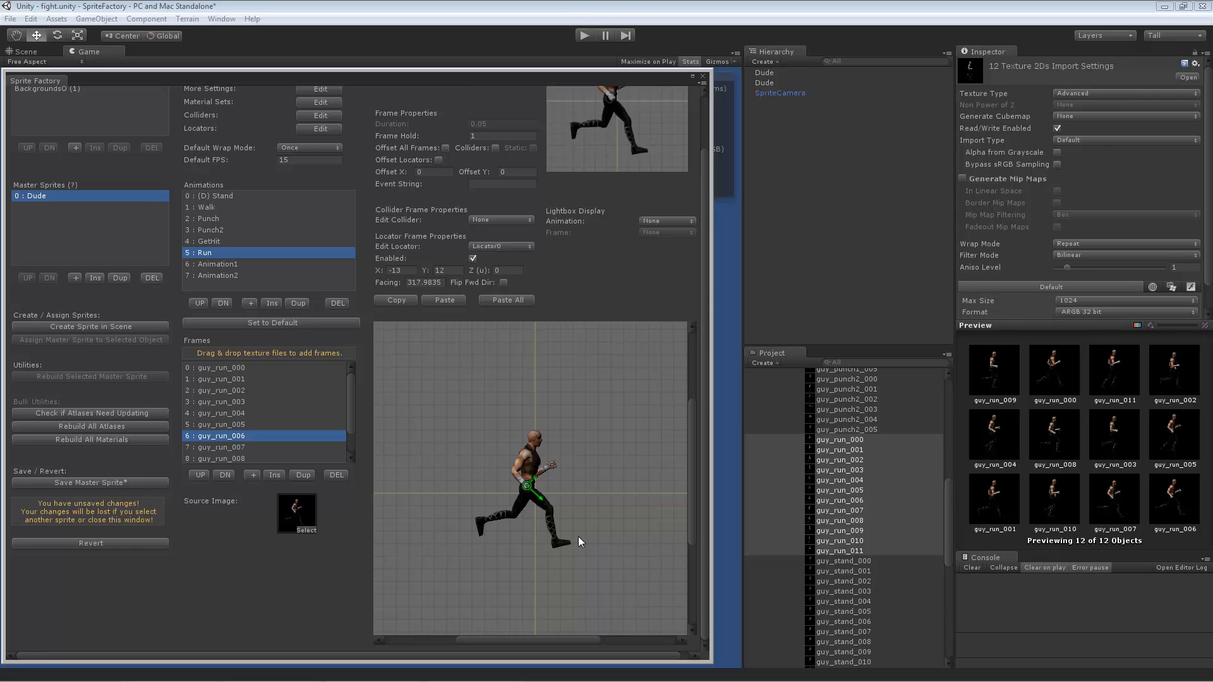
Examine Locator0's default forward direction and default Z offset in the Locator Editor, and close the editor
{"action": "left_click", "coordinate": [319, 128]}
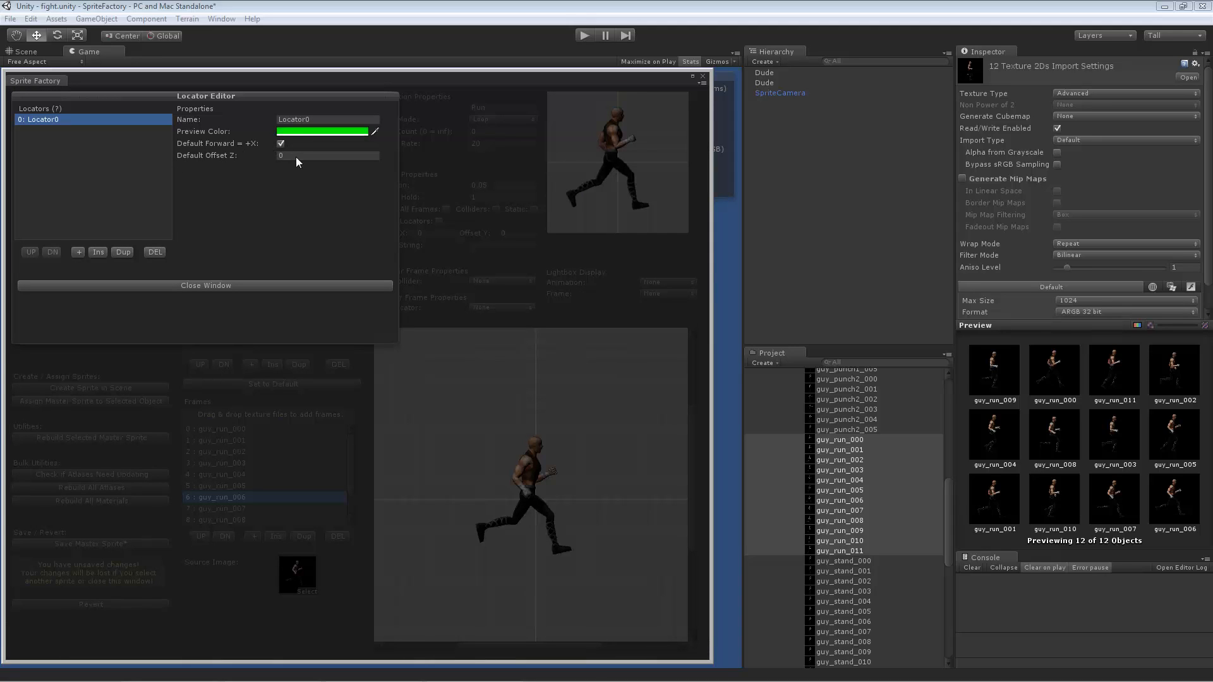
{"action": "left_click", "coordinate": [276, 156]}
{"action": "left_click", "coordinate": [253, 286]}
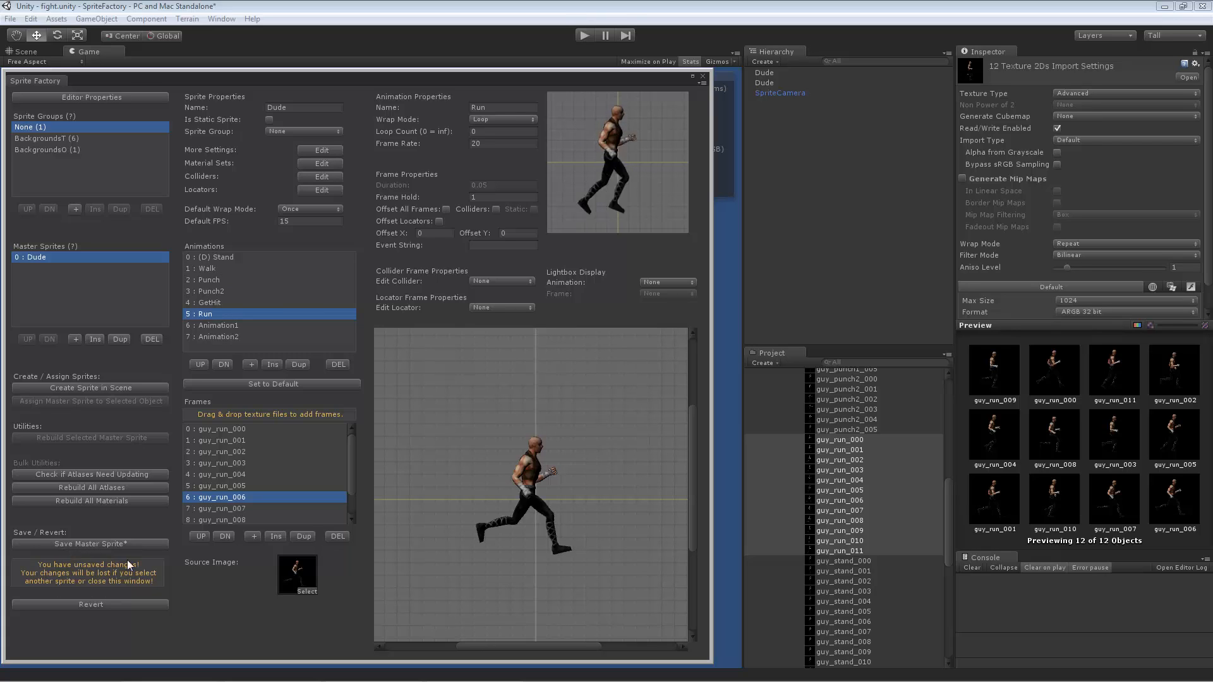
Revert the Dude master sprite to discard all its unsaved changes
{"action": "left_click", "coordinate": [140, 604]}
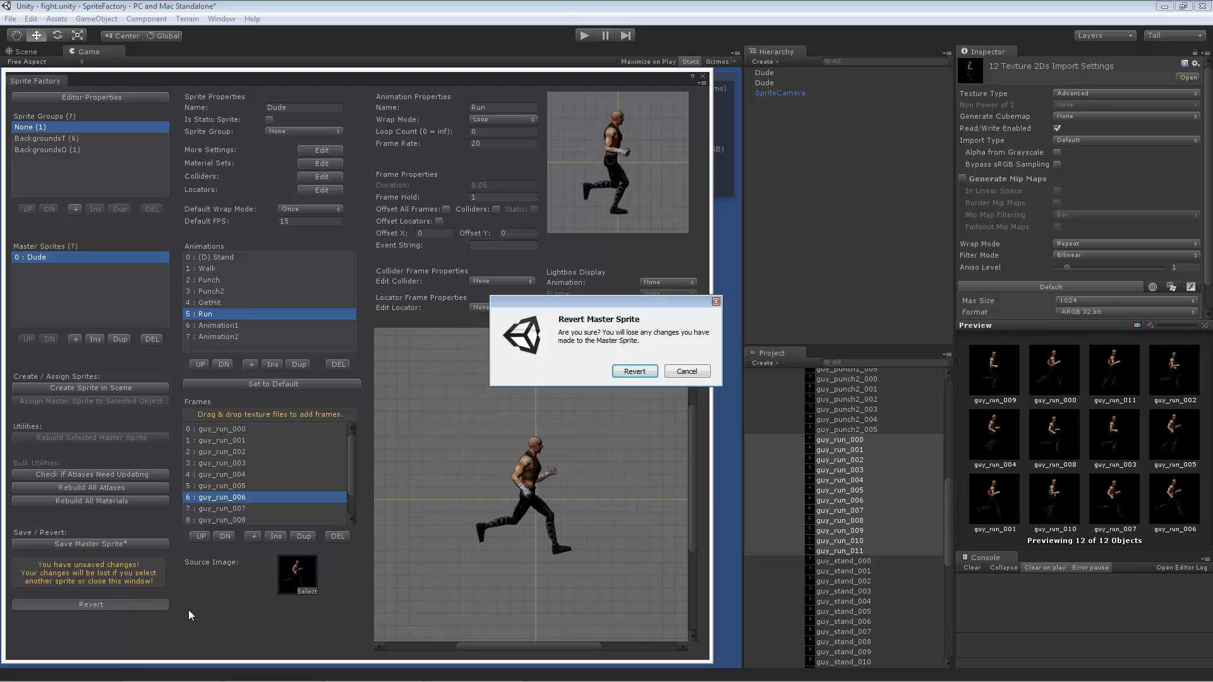
{"action": "left_click", "coordinate": [635, 371]}
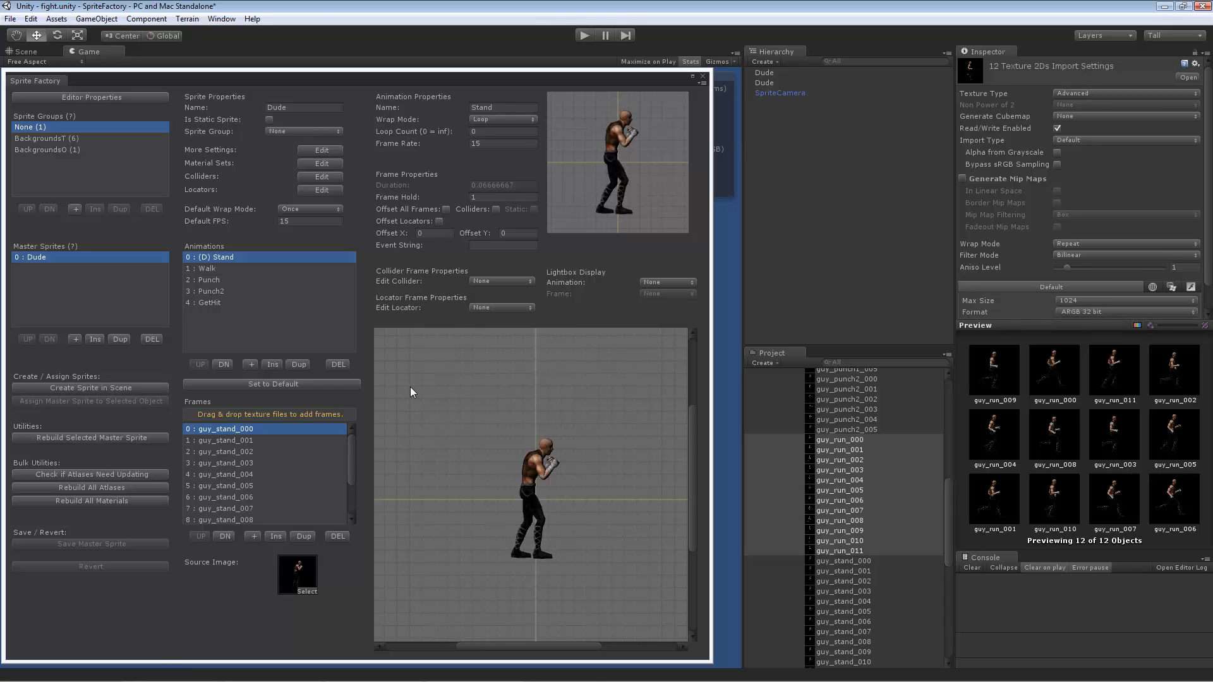
Try reordering the Walk animation in Dude's animation list, and revert the master sprite
{"action": "left_click", "coordinate": [301, 281]}
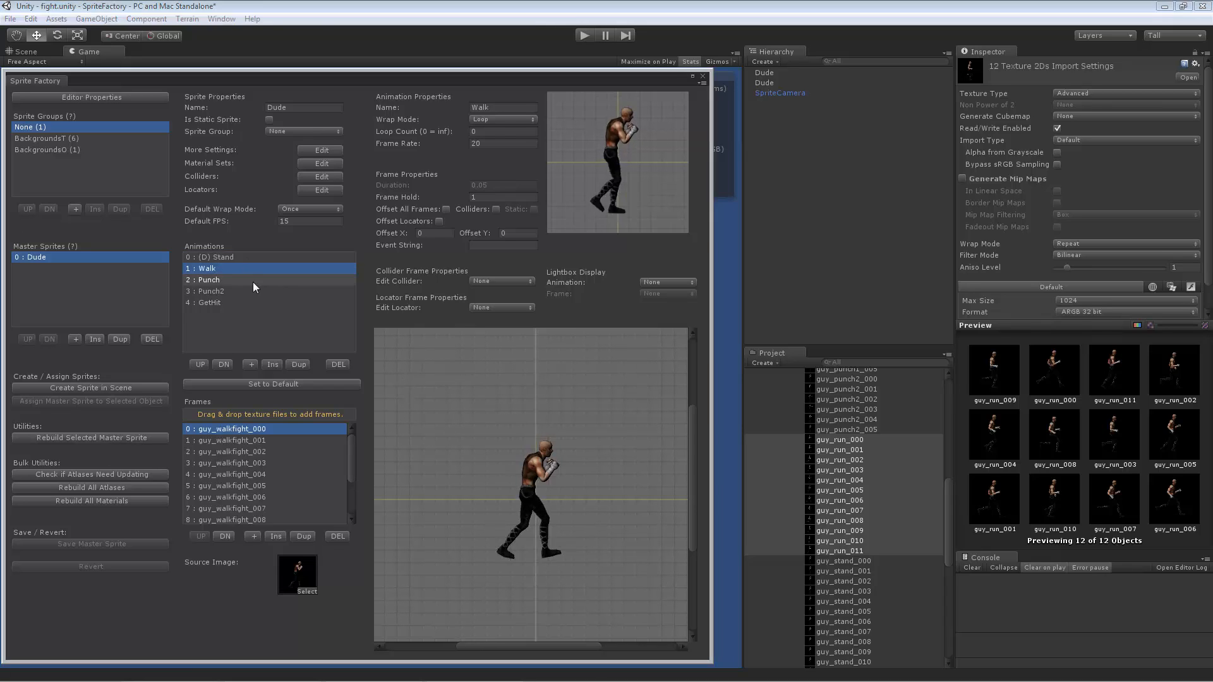
{"action": "left_click", "coordinate": [208, 366]}
{"action": "left_click", "coordinate": [202, 366]}
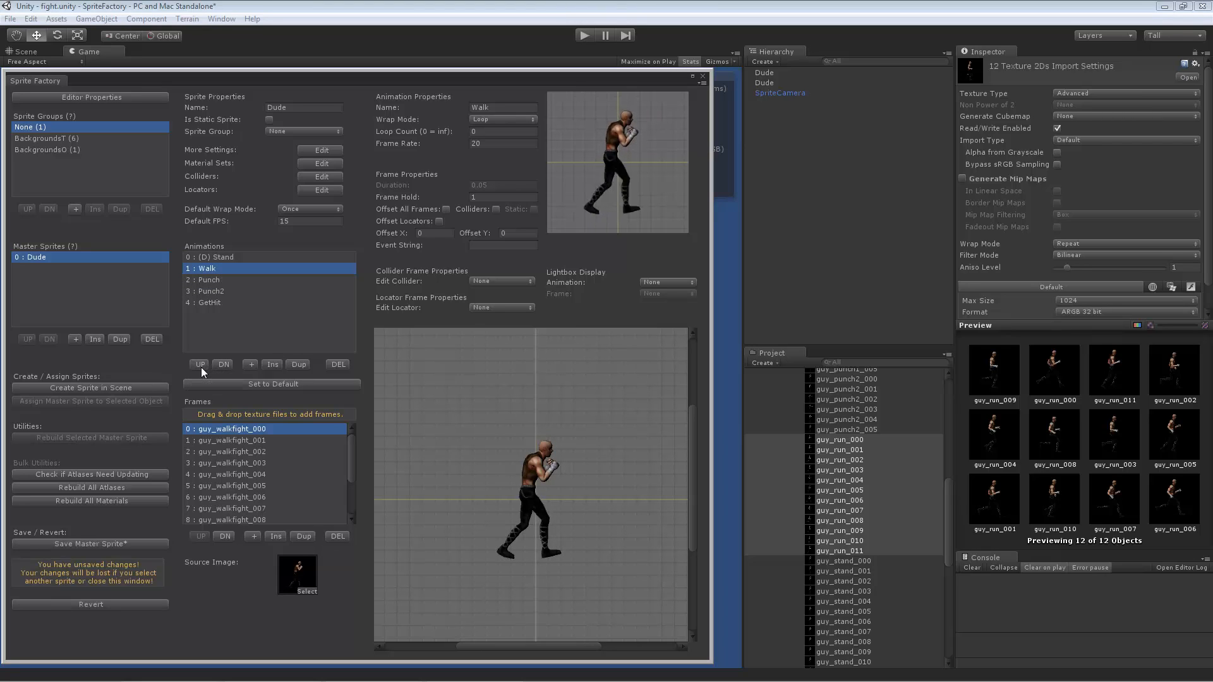
{"action": "left_click", "coordinate": [130, 605]}
{"action": "left_click", "coordinate": [634, 370]}
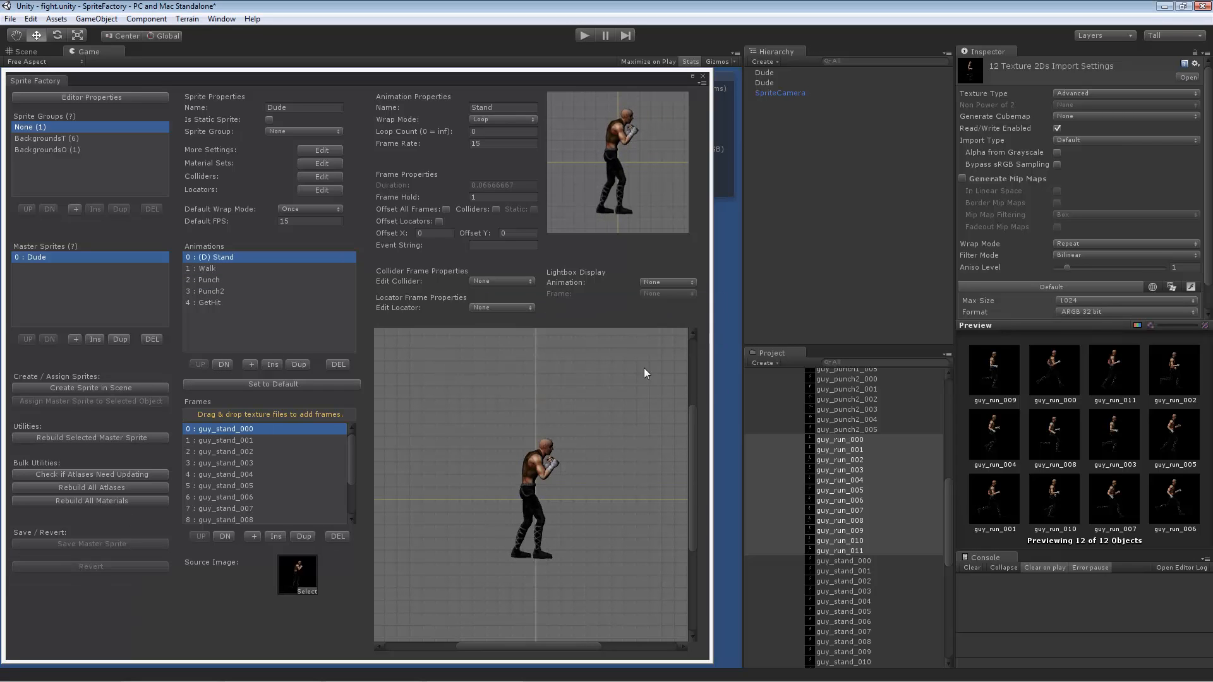
Add a Run animation to Dude using frames guy_run_000 to guy_run_011, with Loop wrap mode and a frame rate of 20
{"action": "left_click", "coordinate": [251, 365]}
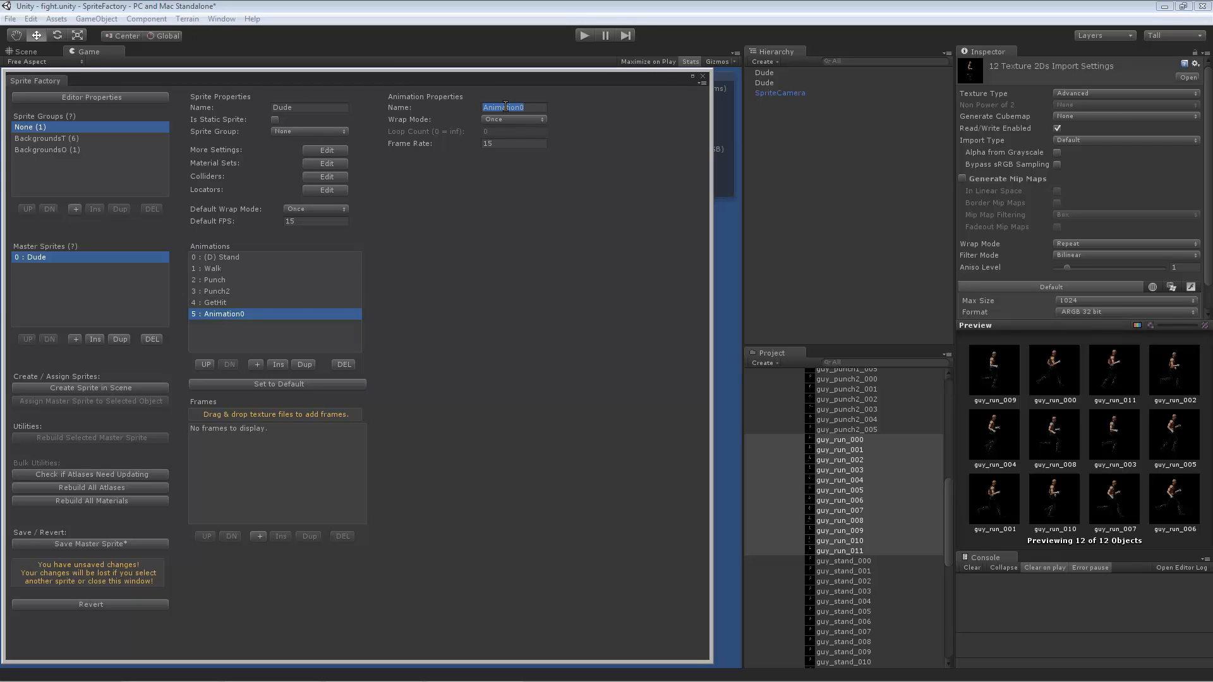
{"action": "type", "text": "Run"}
{"action": "left_click_drag", "start_coordinate": [853, 445], "coordinate": [305, 414]}
{"action": "left_click", "coordinate": [503, 120]}
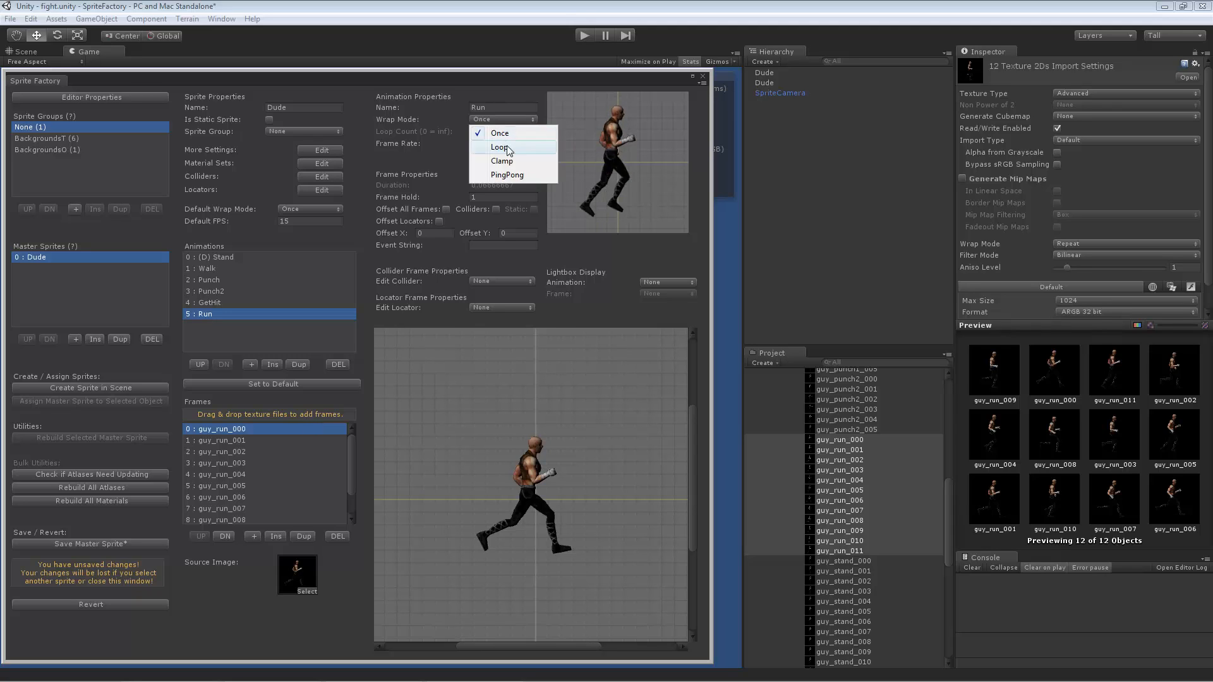
{"action": "left_click", "coordinate": [509, 143]}
{"action": "type", "text": "20"}
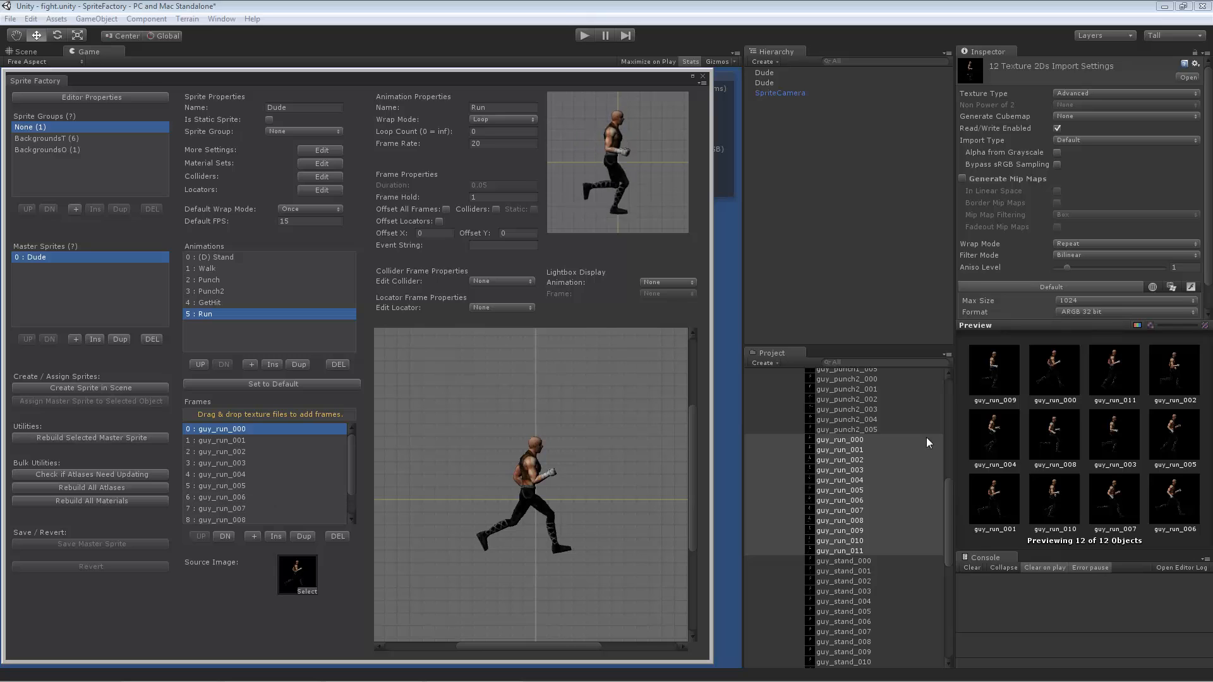
Collapse the Guy sprites folder in the project assets
{"action": "left_click_drag", "start_coordinate": [946, 506], "coordinate": [950, 419]}
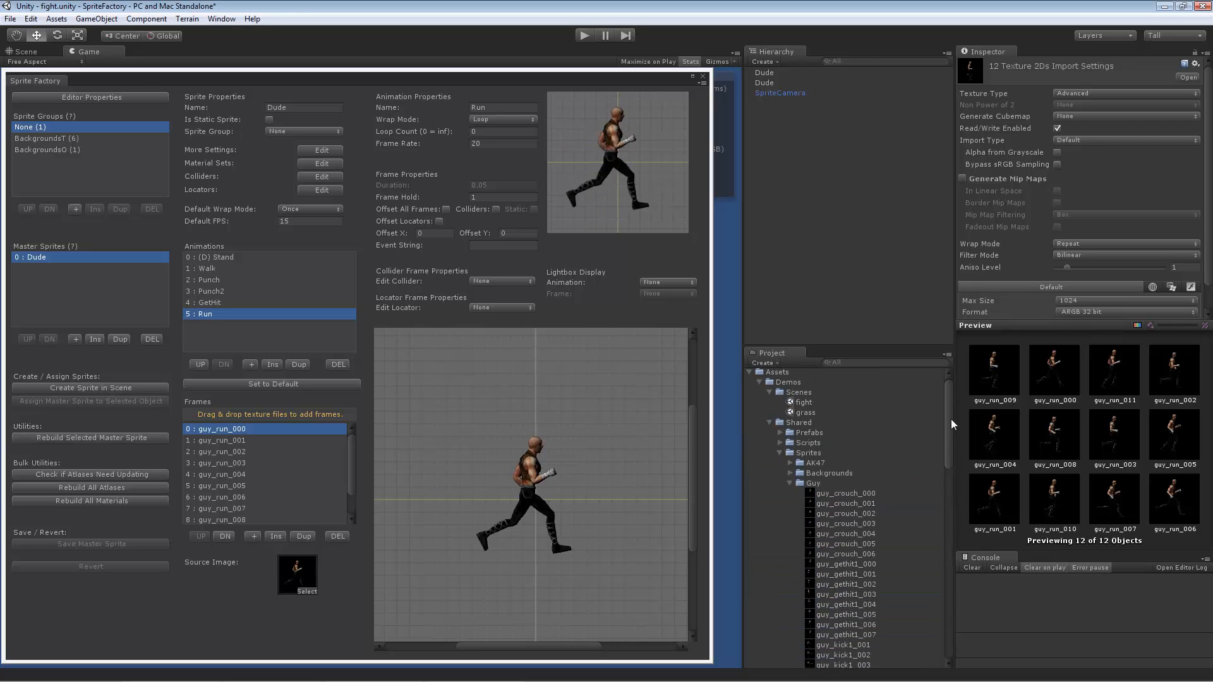
{"action": "left_click", "coordinate": [791, 483]}
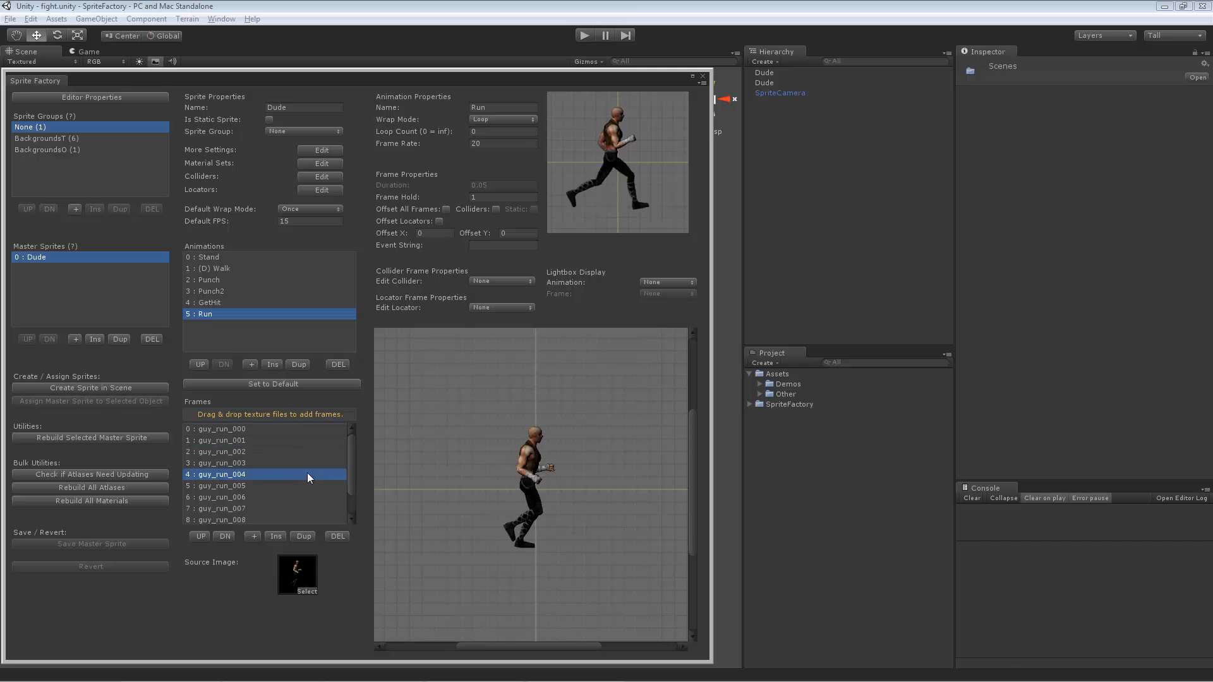
Move guy_run_000 in the Run animation straight up to a Y offset of about 84, and compare it with guy_run_001
{"action": "left_click", "coordinate": [310, 440]}
{"action": "left_click", "coordinate": [309, 431]}
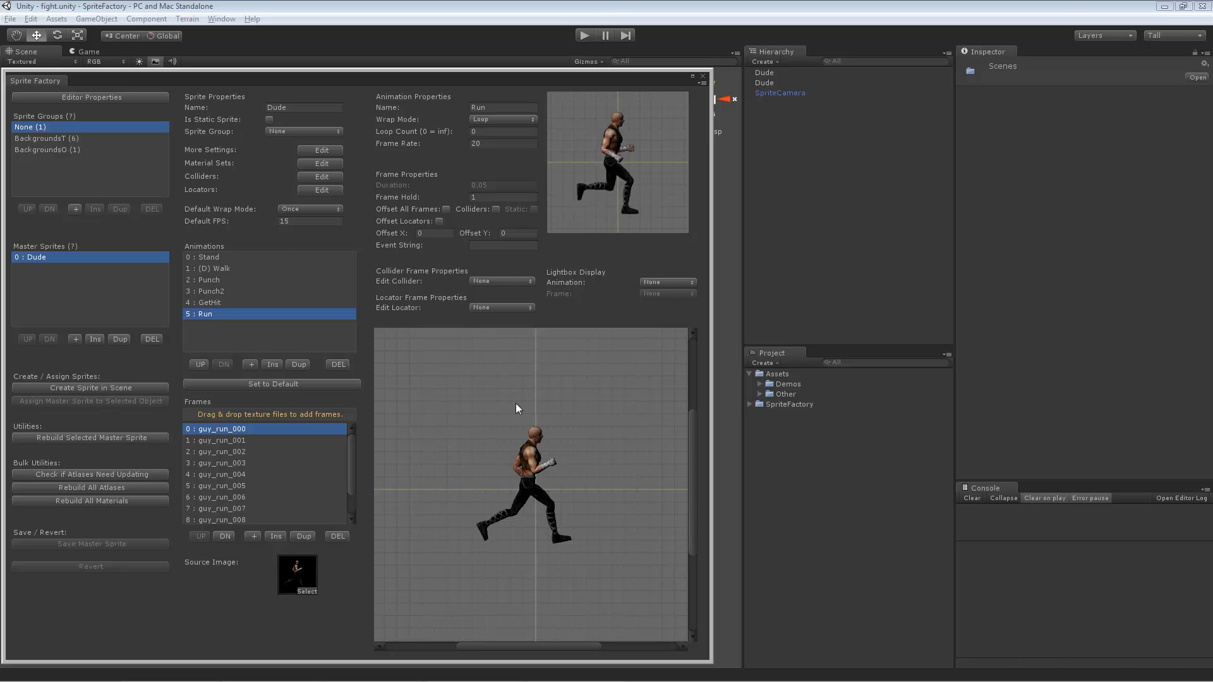
{"action": "left_click_drag", "start_coordinate": [530, 476], "coordinate": [529, 424]}
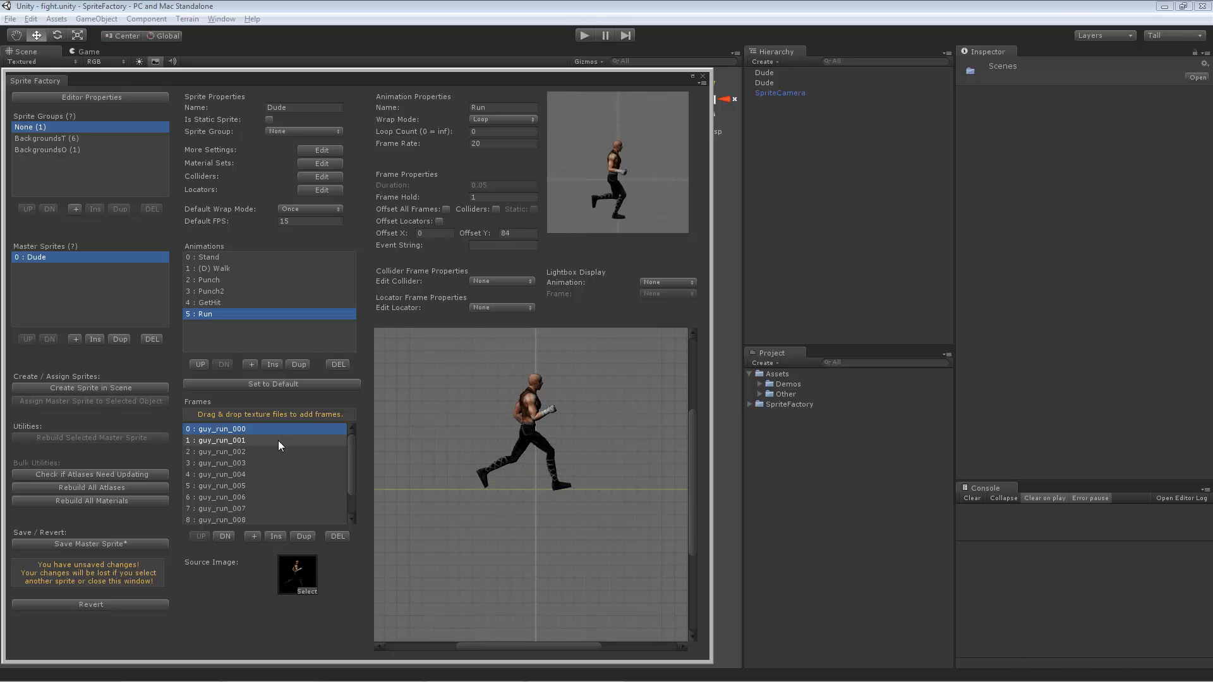
{"action": "left_click", "coordinate": [278, 441]}
{"action": "left_click", "coordinate": [272, 430]}
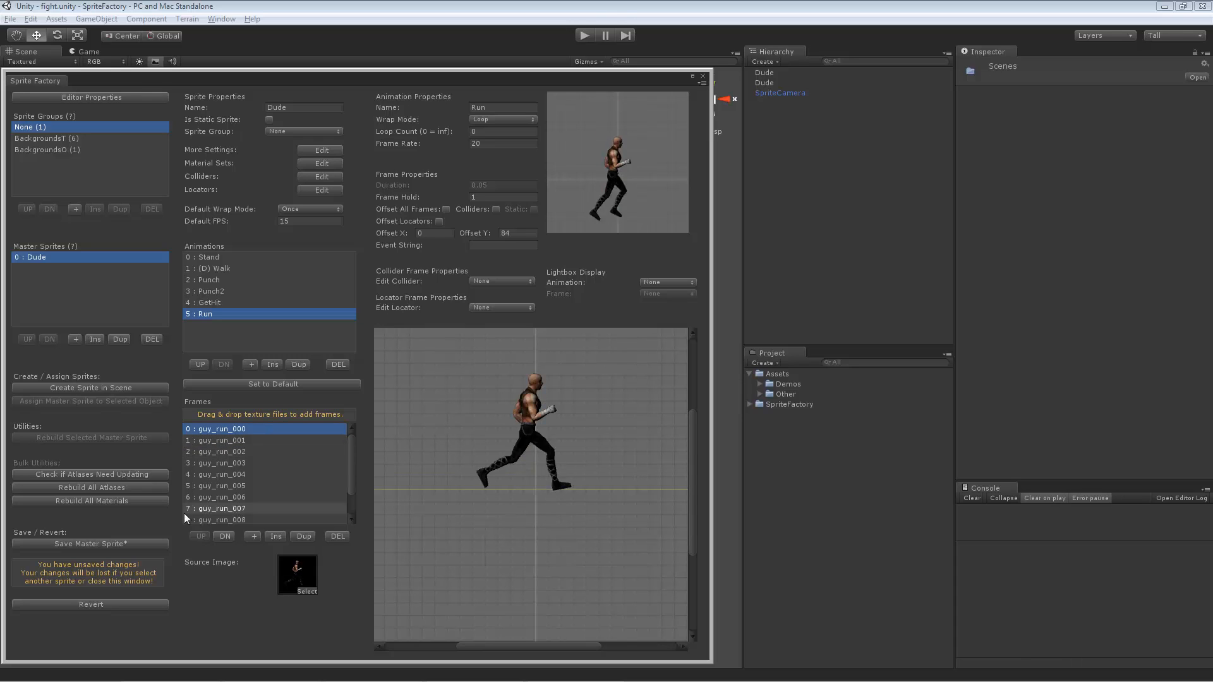
Reset the Run frame's Y offset to 0, and offset all Run frames together to X 5, Y 85
{"action": "type", "text": "0"}
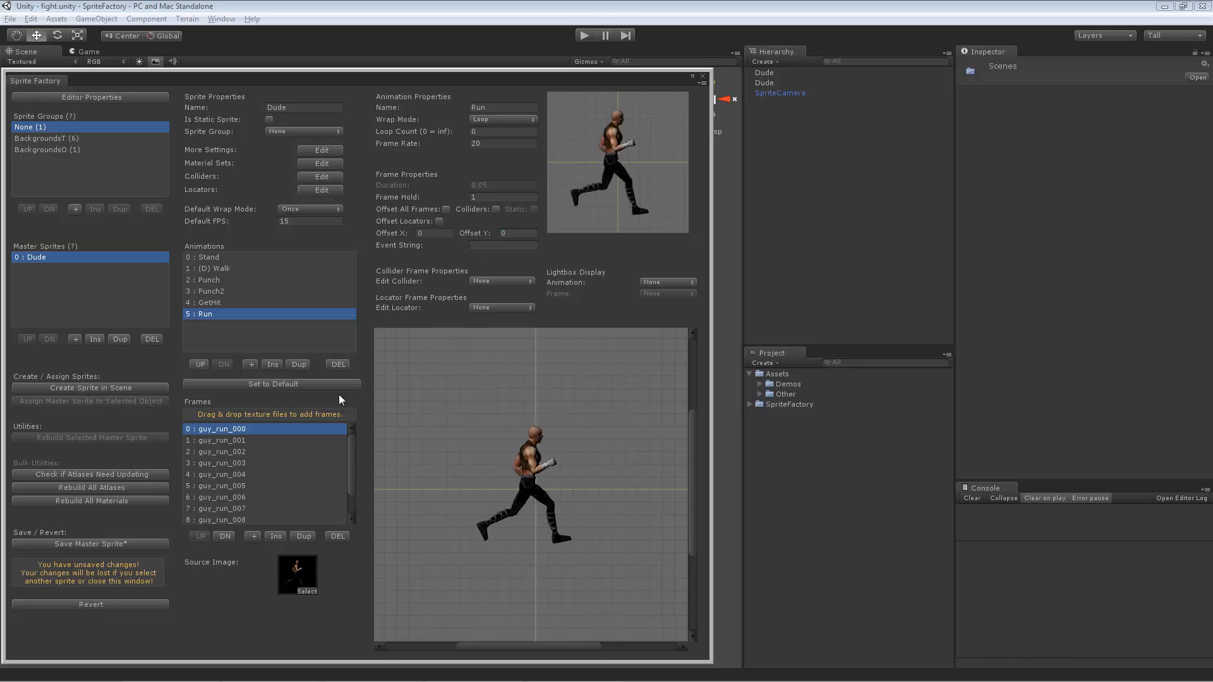
{"action": "left_click", "coordinate": [292, 441]}
{"action": "left_click", "coordinate": [292, 430]}
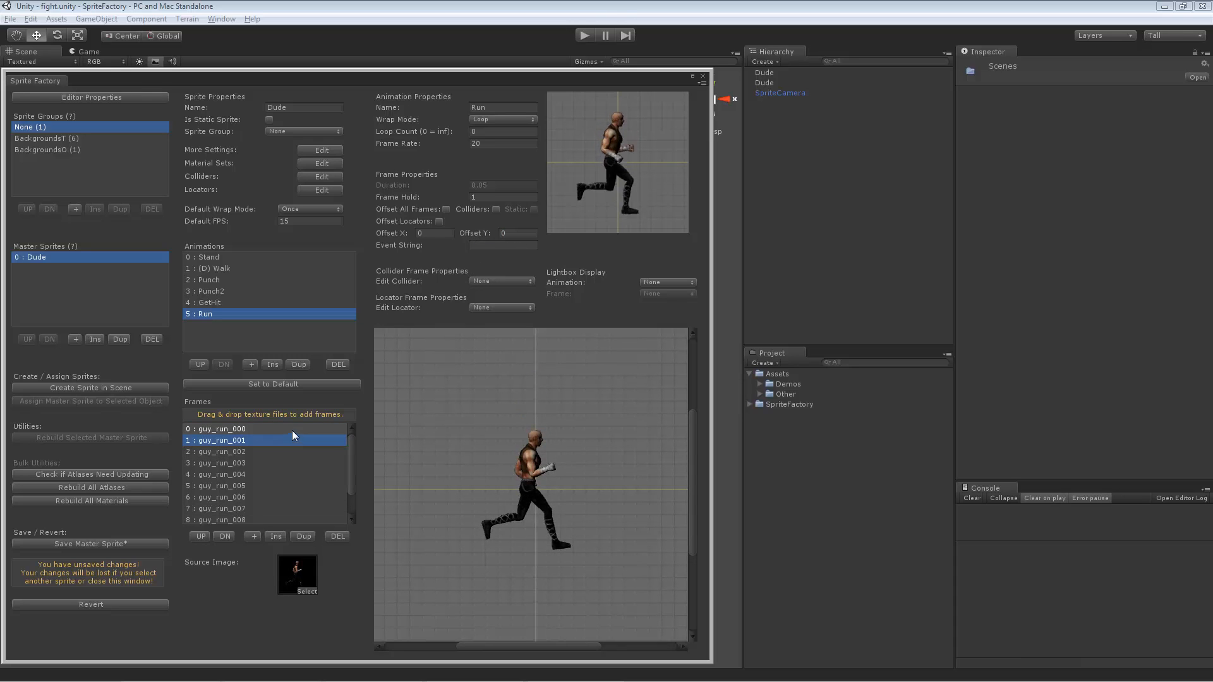
{"action": "left_click", "coordinate": [446, 210]}
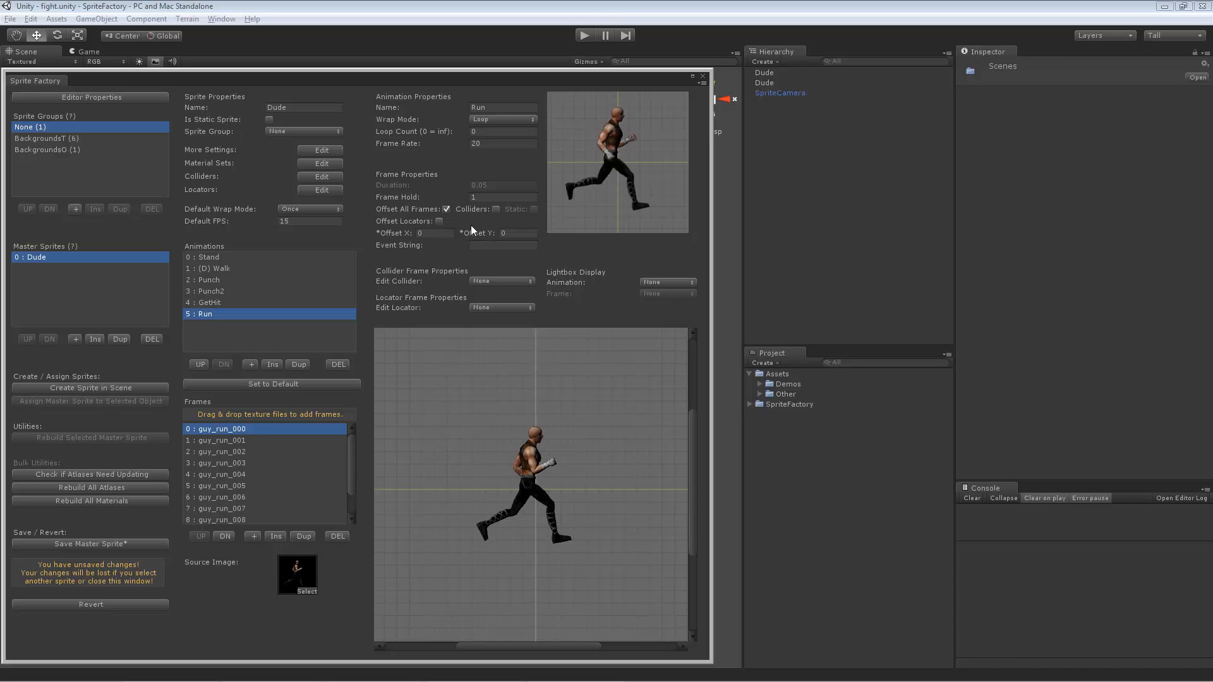
{"action": "left_click_drag", "start_coordinate": [541, 478], "coordinate": [537, 426]}
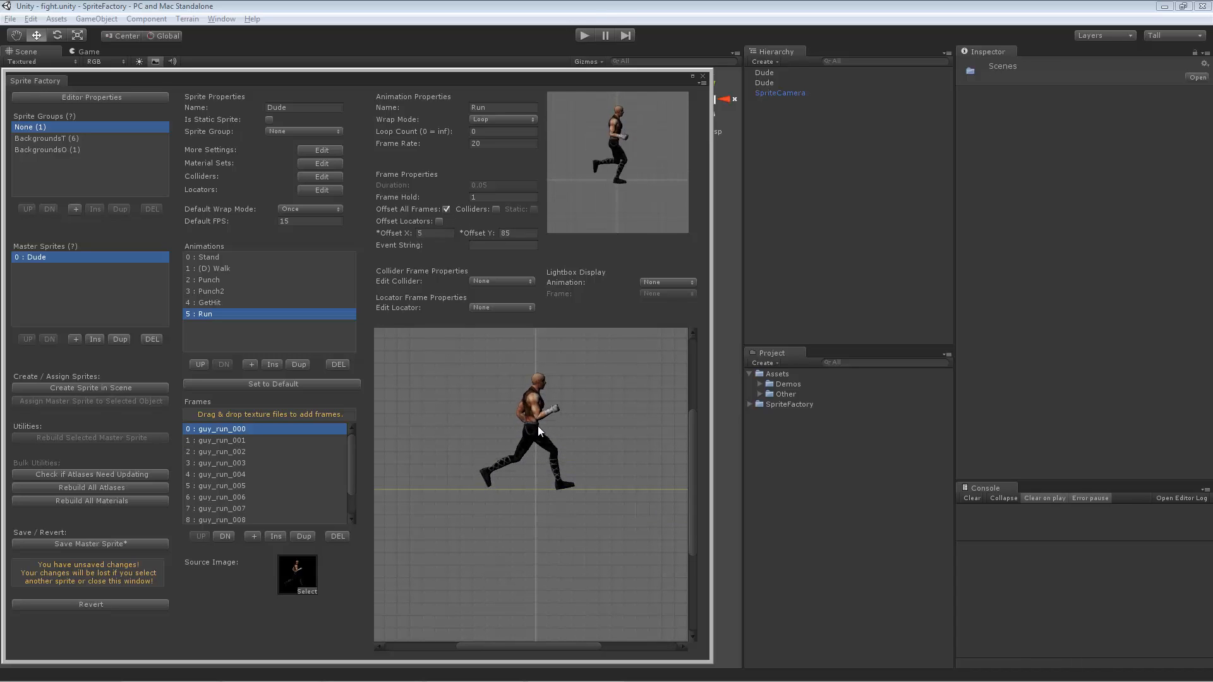
Examine the Run animation's frames to compare the sprite's offset from frame to frame
{"action": "left_click", "coordinate": [259, 441]}
{"action": "left_click", "coordinate": [262, 463]}
{"action": "left_click", "coordinate": [266, 474]}
{"action": "left_click", "coordinate": [268, 486]}
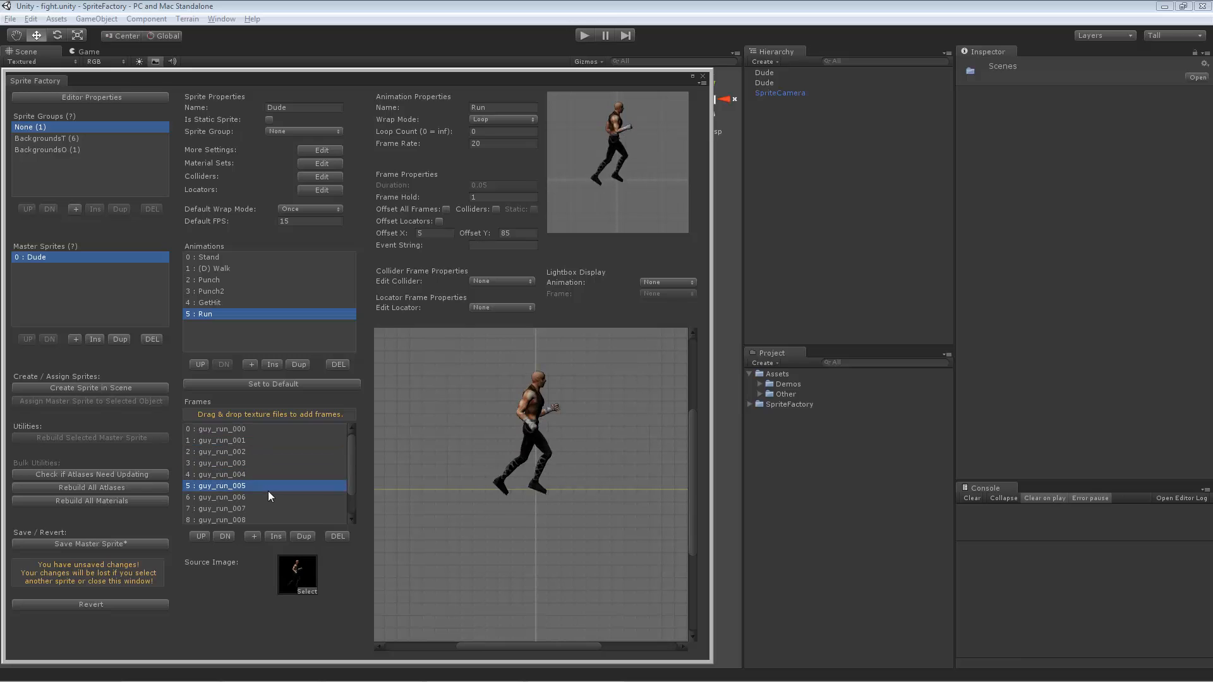
{"action": "left_click", "coordinate": [271, 508]}
{"action": "left_click", "coordinate": [273, 486]}
{"action": "left_click", "coordinate": [276, 440]}
{"action": "left_click", "coordinate": [271, 429]}
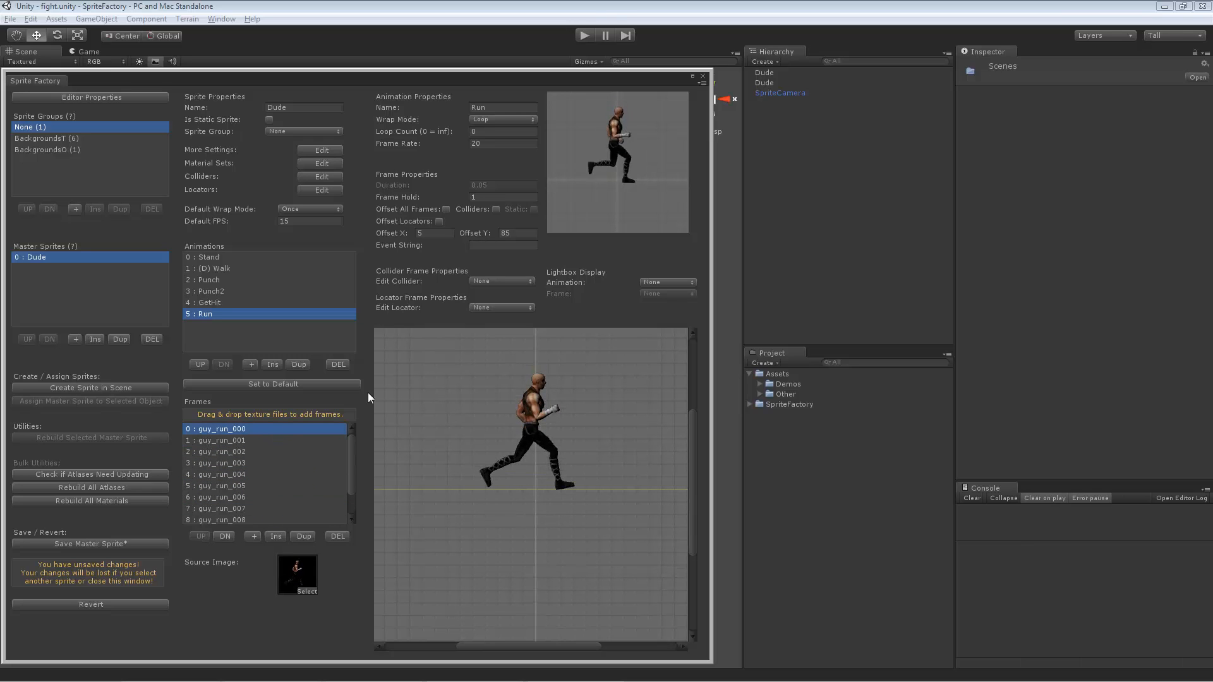
Display the HitCollider on the first Run frame and revert the Dude sprite's unsaved changes
{"action": "left_click", "coordinate": [502, 280]}
{"action": "left_click", "coordinate": [502, 312]}
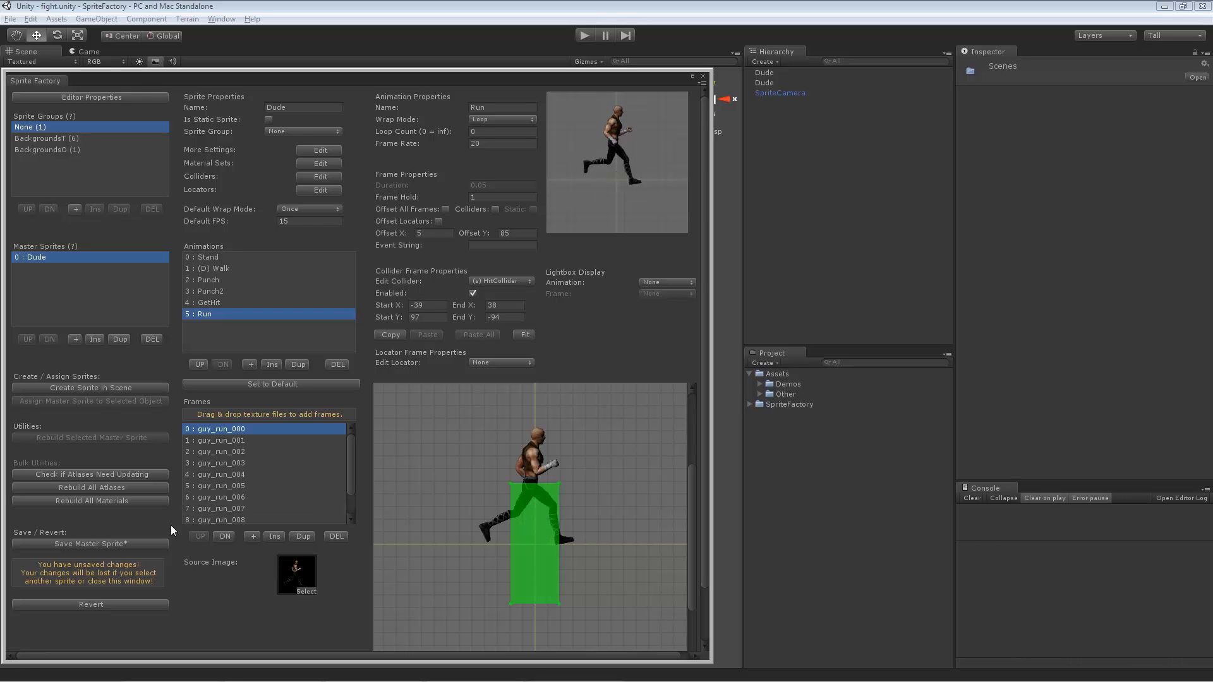
{"action": "left_click", "coordinate": [154, 605]}
{"action": "left_click", "coordinate": [618, 376]}
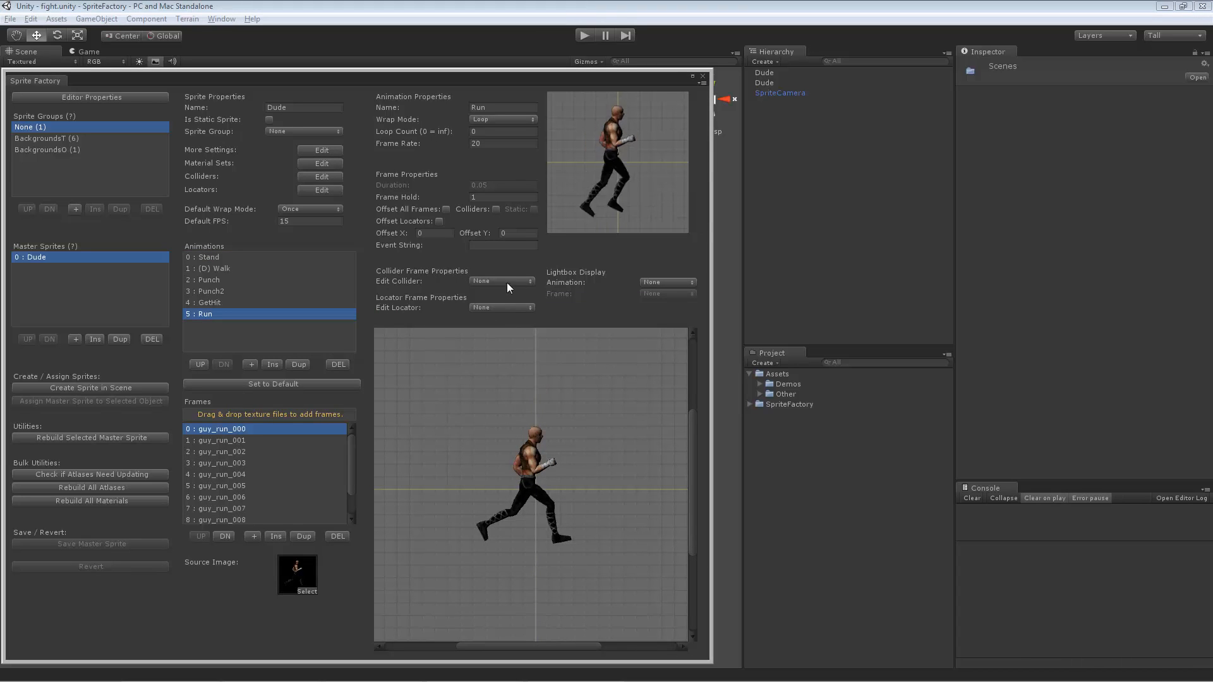
Enable offsetting for all frames, colliders, static colliders and locators, and set the Run animation's Y offset to 84
{"action": "left_click", "coordinate": [446, 208]}
{"action": "left_click", "coordinate": [496, 210]}
{"action": "left_click", "coordinate": [535, 210]}
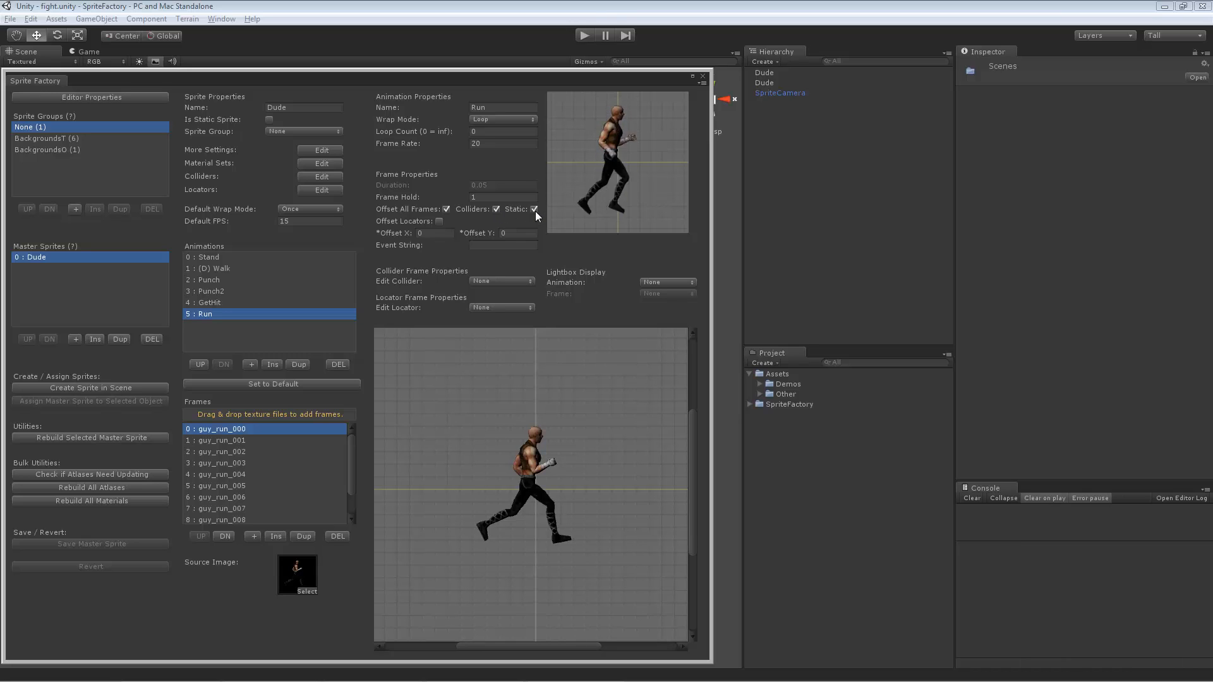
{"action": "left_click", "coordinate": [439, 221]}
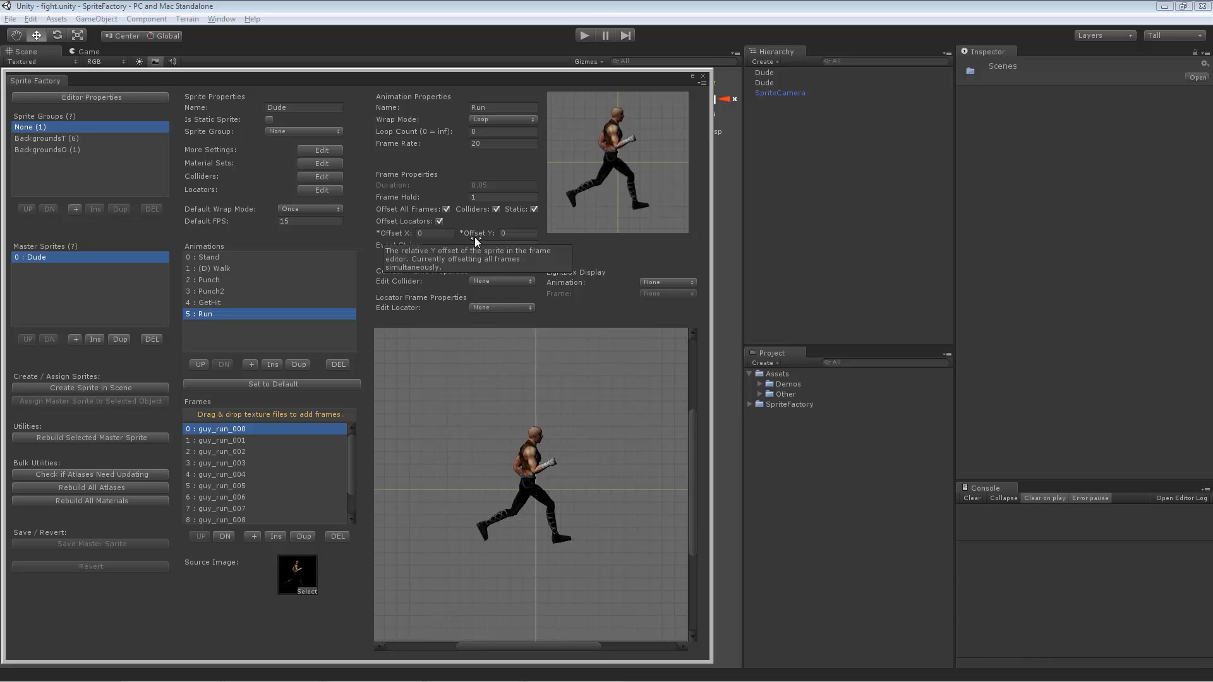
{"action": "left_click_drag", "start_coordinate": [475, 233], "coordinate": [531, 231]}
Look through the Run frames from guy_run_001 to guy_run_008 and back to guy_run_000 to check the shared offset
{"action": "left_click", "coordinate": [266, 441]}
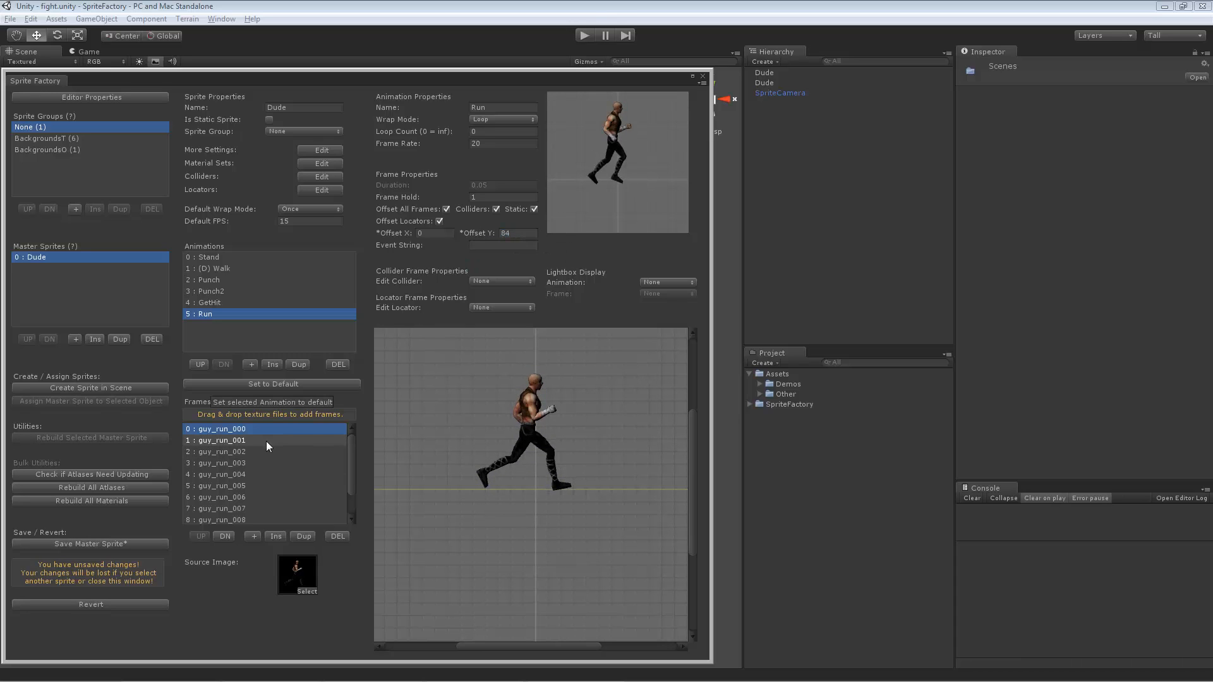
{"action": "left_click", "coordinate": [262, 452]}
{"action": "left_click", "coordinate": [263, 464]}
{"action": "left_click", "coordinate": [260, 474]}
{"action": "left_click", "coordinate": [259, 491]}
{"action": "left_click", "coordinate": [256, 507]}
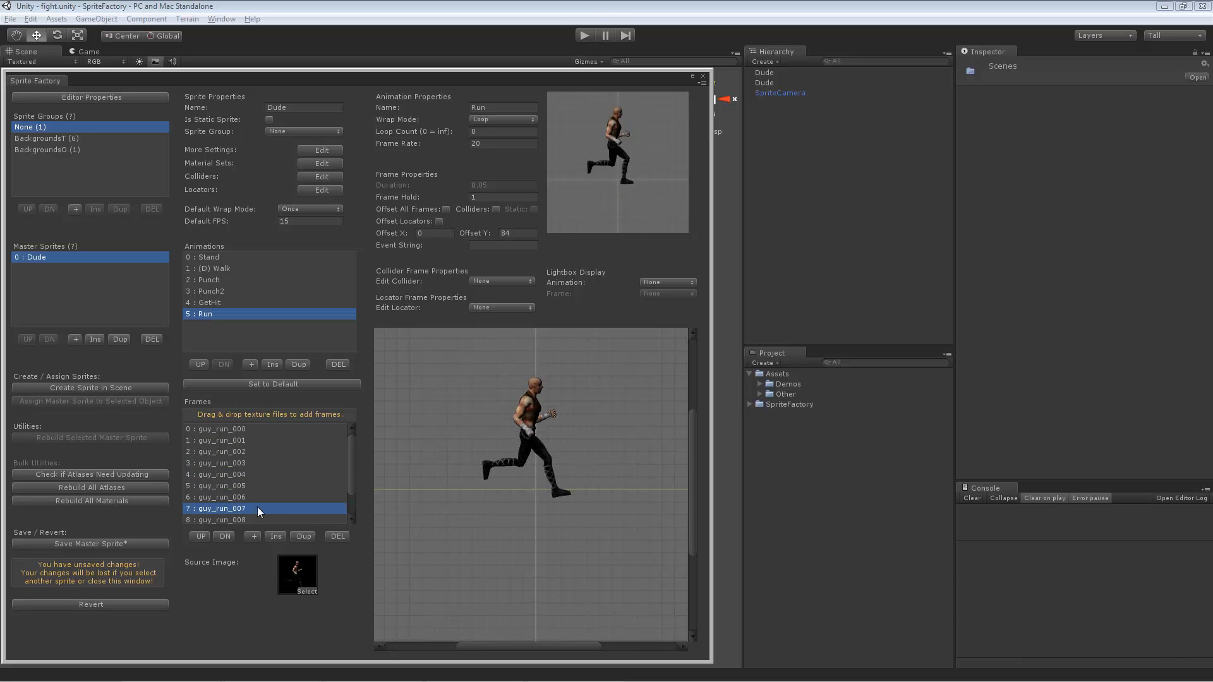
{"action": "left_click", "coordinate": [257, 519]}
{"action": "left_click", "coordinate": [266, 496]}
{"action": "left_click", "coordinate": [276, 471]}
{"action": "left_click", "coordinate": [281, 454]}
{"action": "left_click", "coordinate": [281, 441]}
{"action": "left_click", "coordinate": [282, 431]}
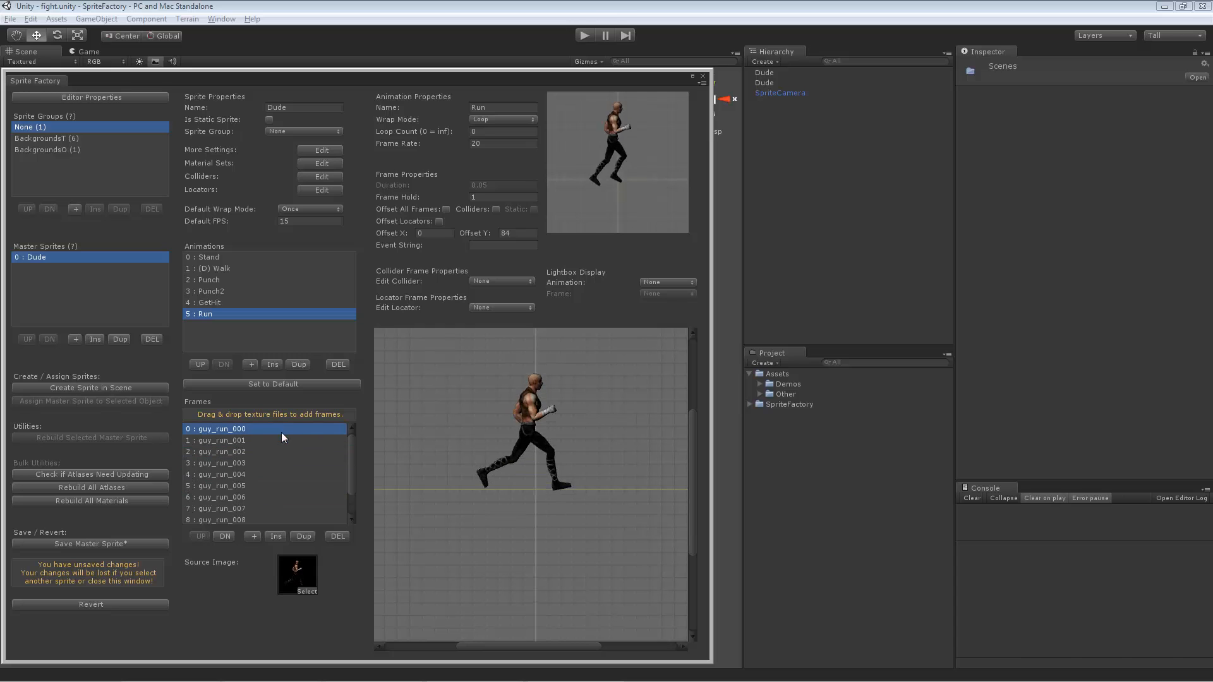
Inspect the HitCollider and Locator0 on the first Run frame, and turn their display off again
{"action": "left_click", "coordinate": [500, 281]}
{"action": "left_click", "coordinate": [494, 309]}
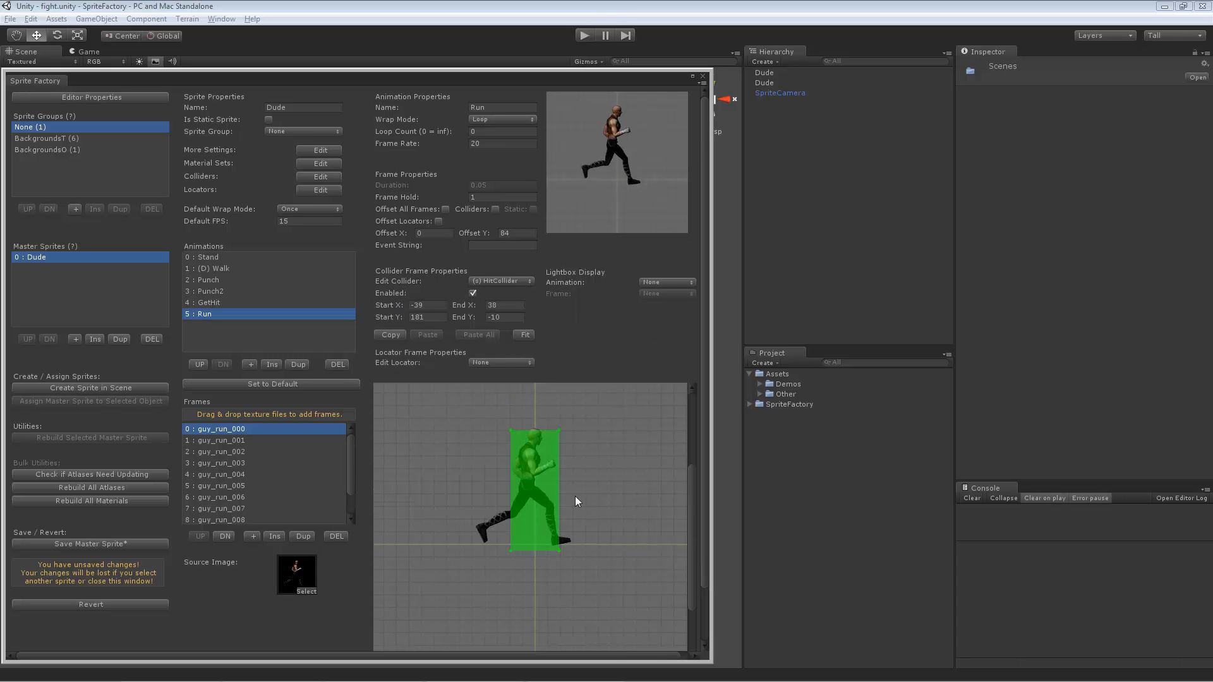
{"action": "left_click", "coordinate": [507, 362]}
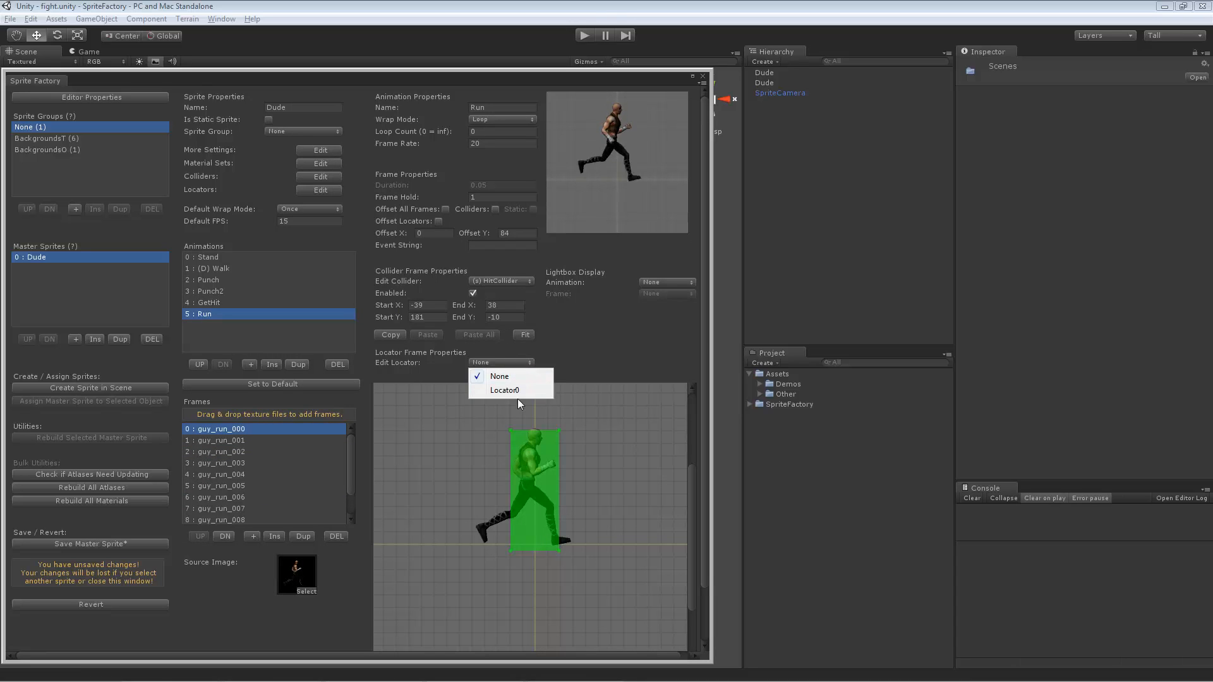
{"action": "left_click", "coordinate": [513, 392]}
{"action": "left_click", "coordinate": [508, 311]}
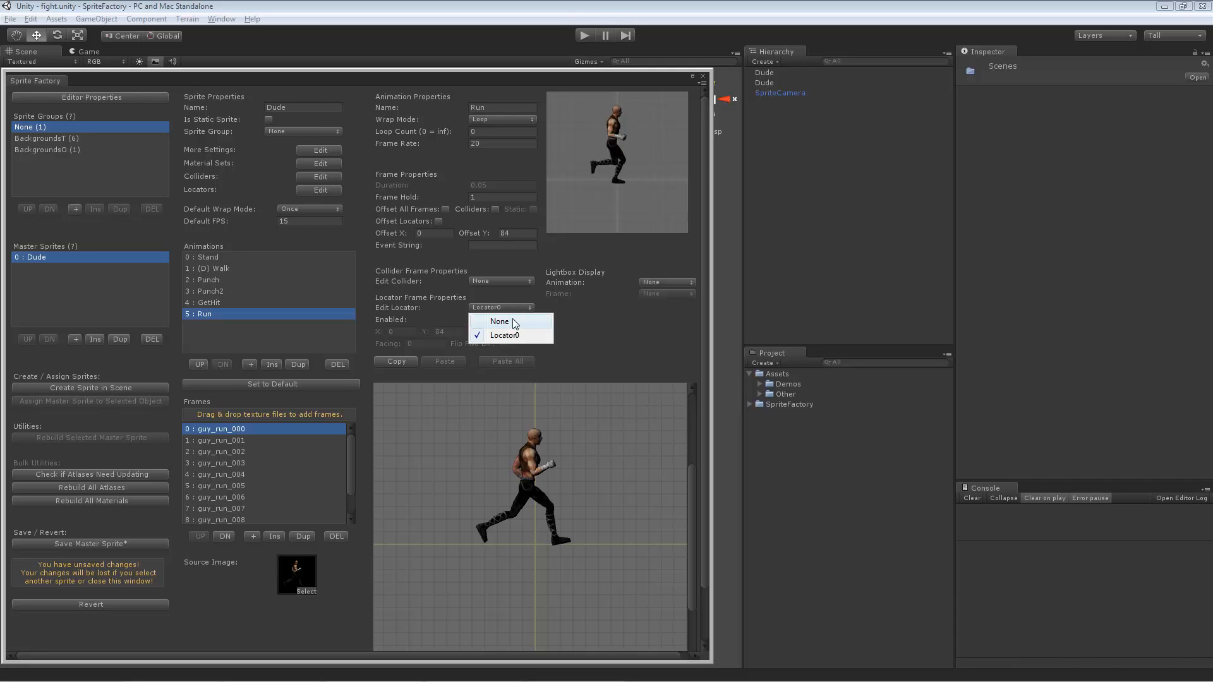
{"action": "left_click", "coordinate": [513, 320]}
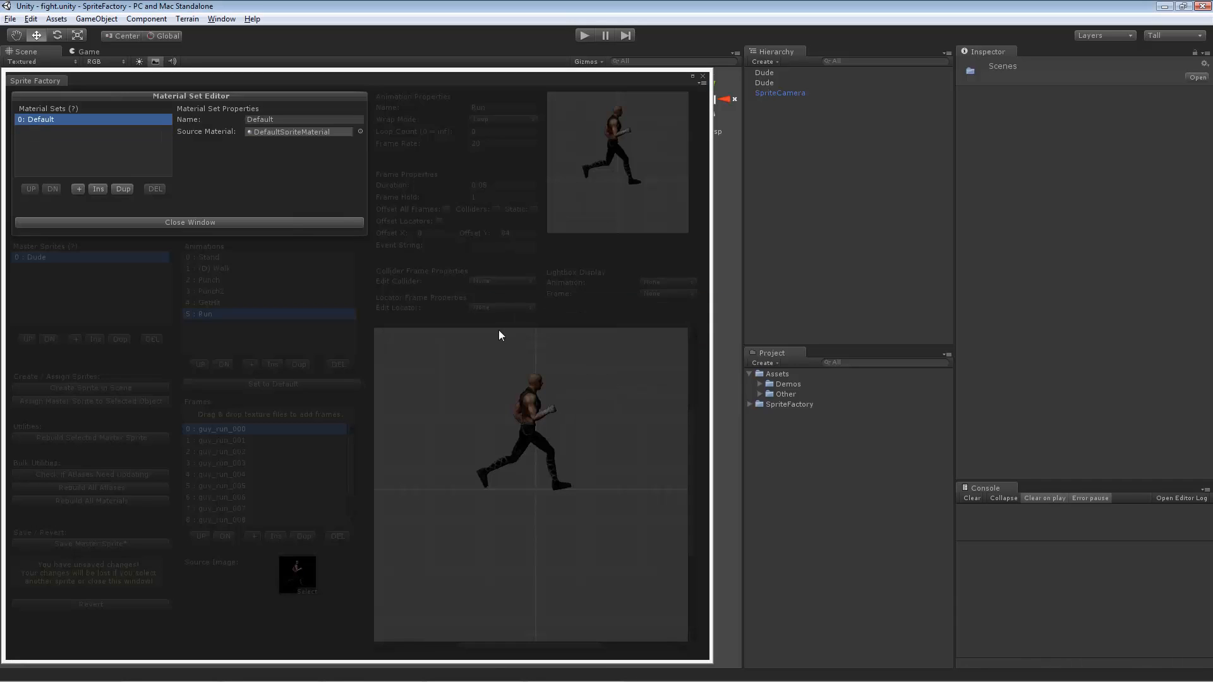
View the Dude sprite's material sets and close the Material Set Editor
{"action": "left_click", "coordinate": [290, 223]}
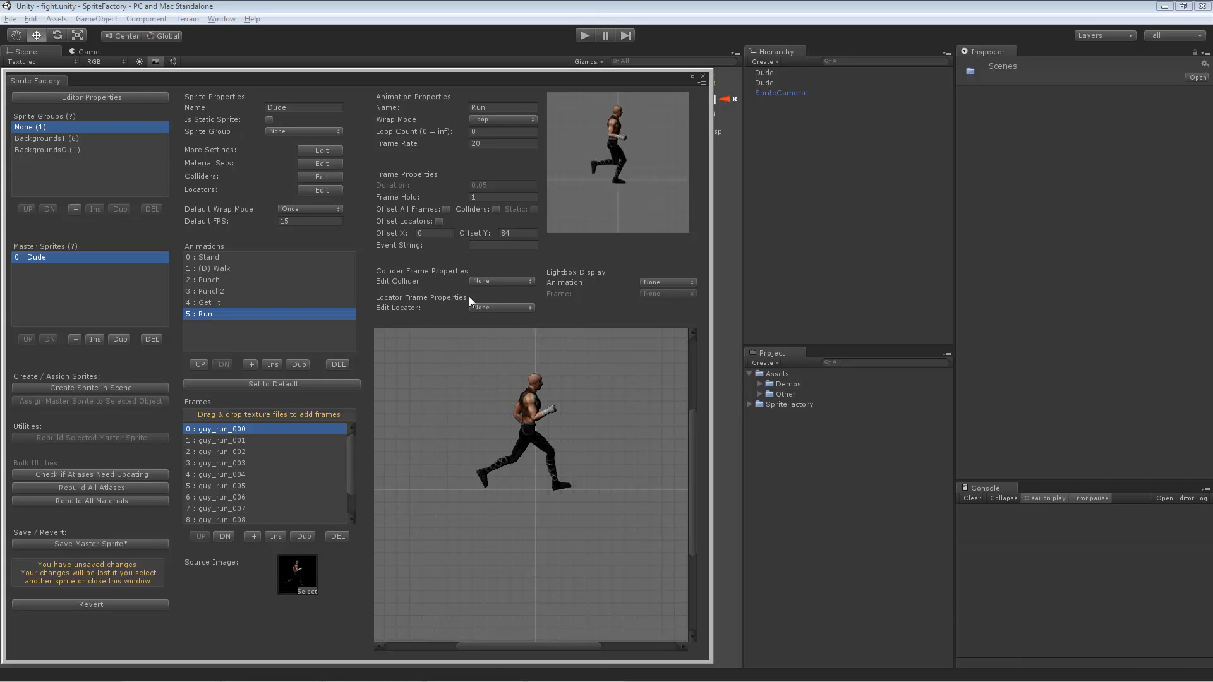
{"action": "left_click", "coordinate": [310, 165]}
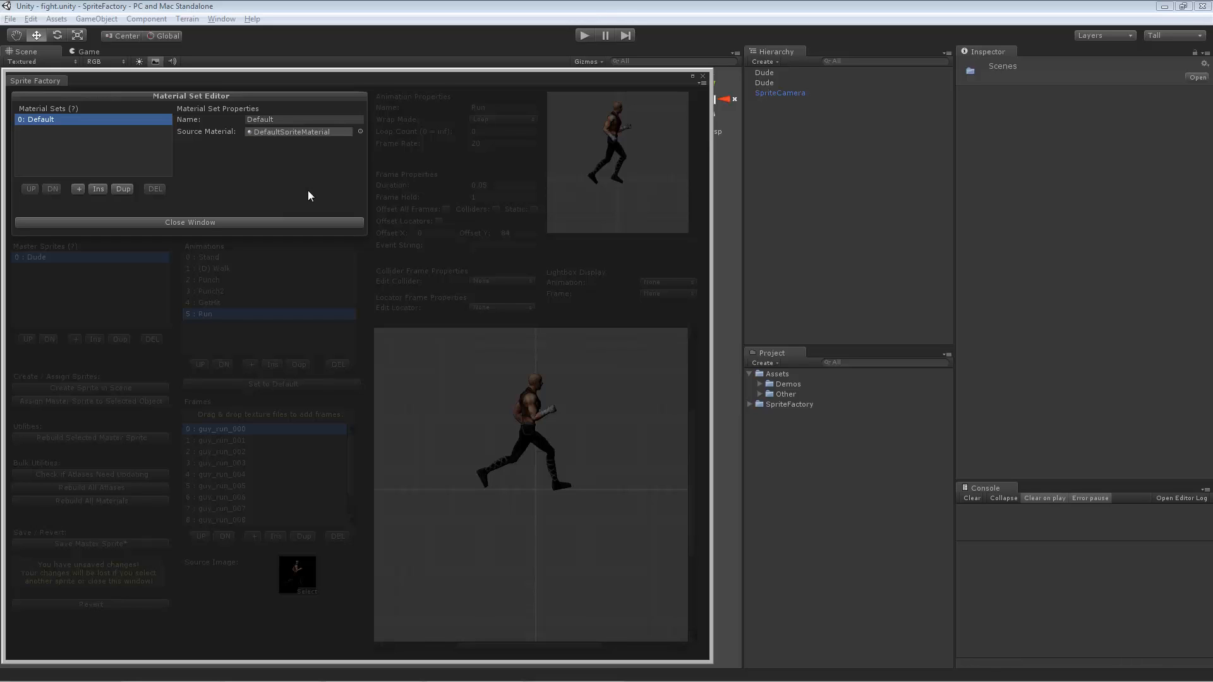
{"action": "left_click", "coordinate": [316, 223]}
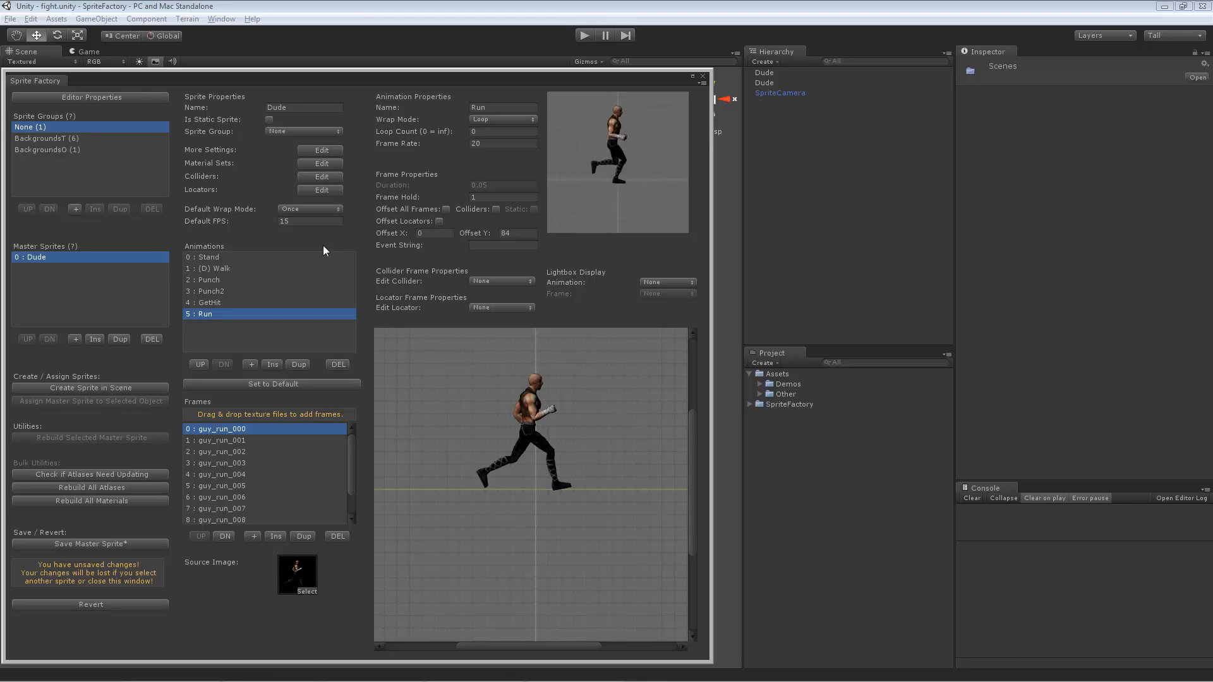
Discard the unsaved sprite changes and review the Editor Properties' maximum atlas size and default filter mode options without changing them
{"action": "left_click", "coordinate": [161, 97]}
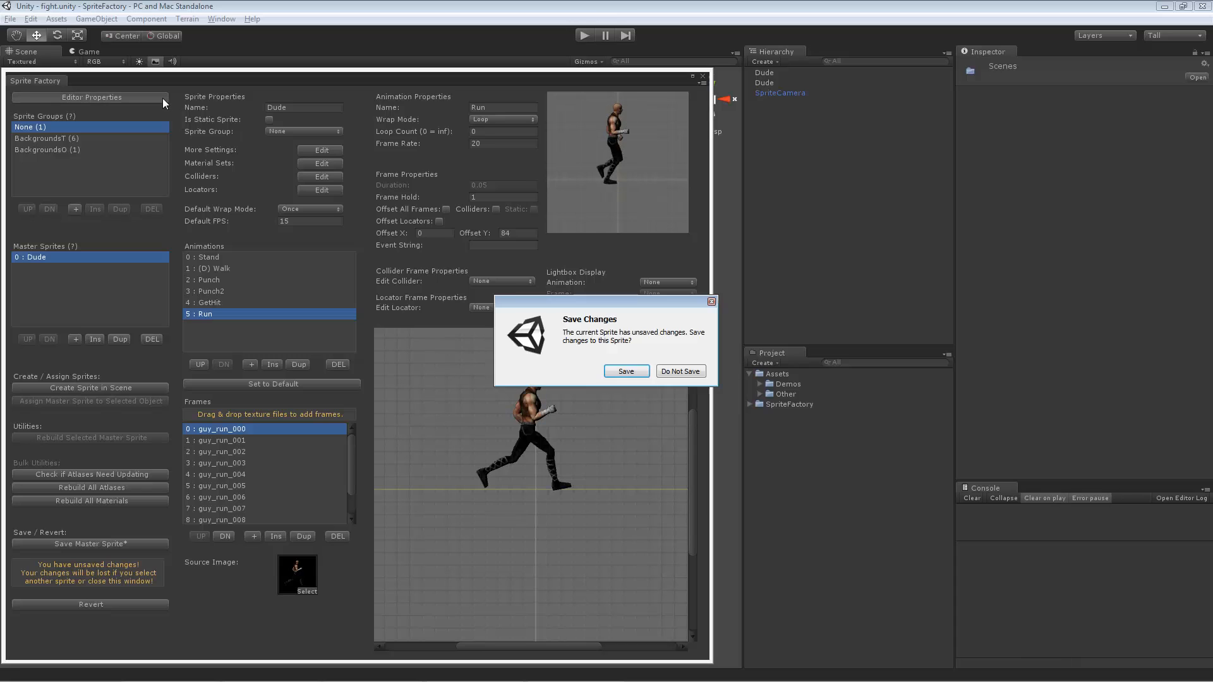
{"action": "left_click", "coordinate": [676, 373]}
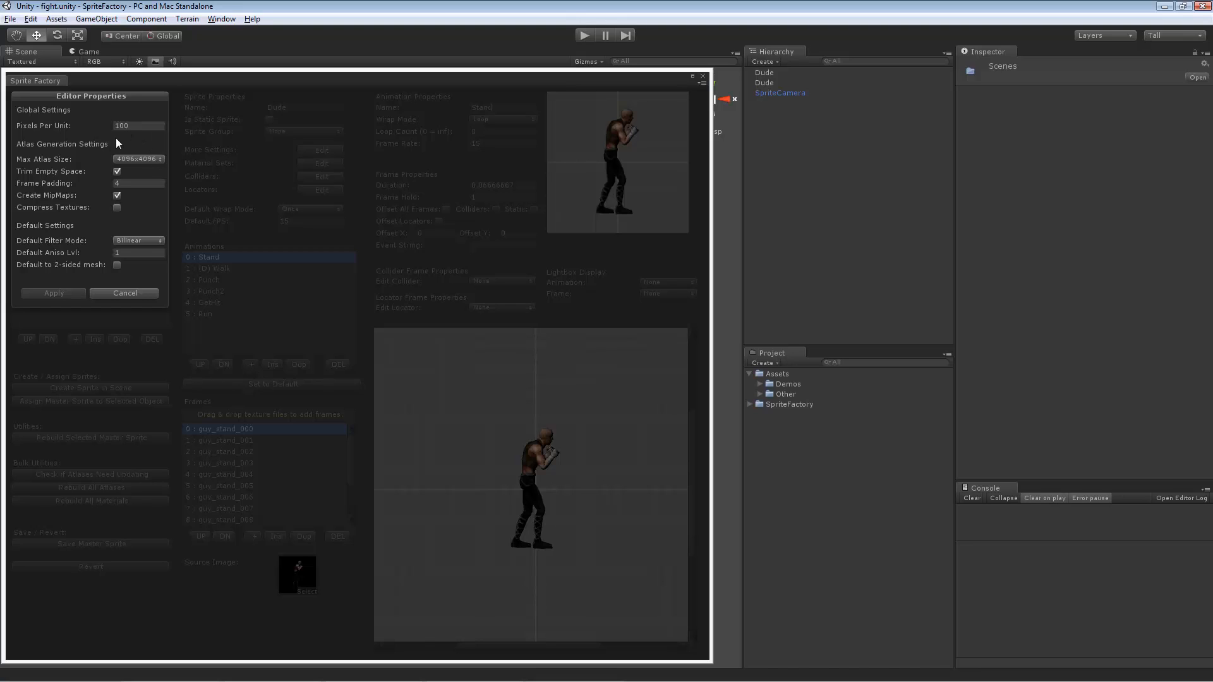
{"action": "left_click", "coordinate": [156, 160]}
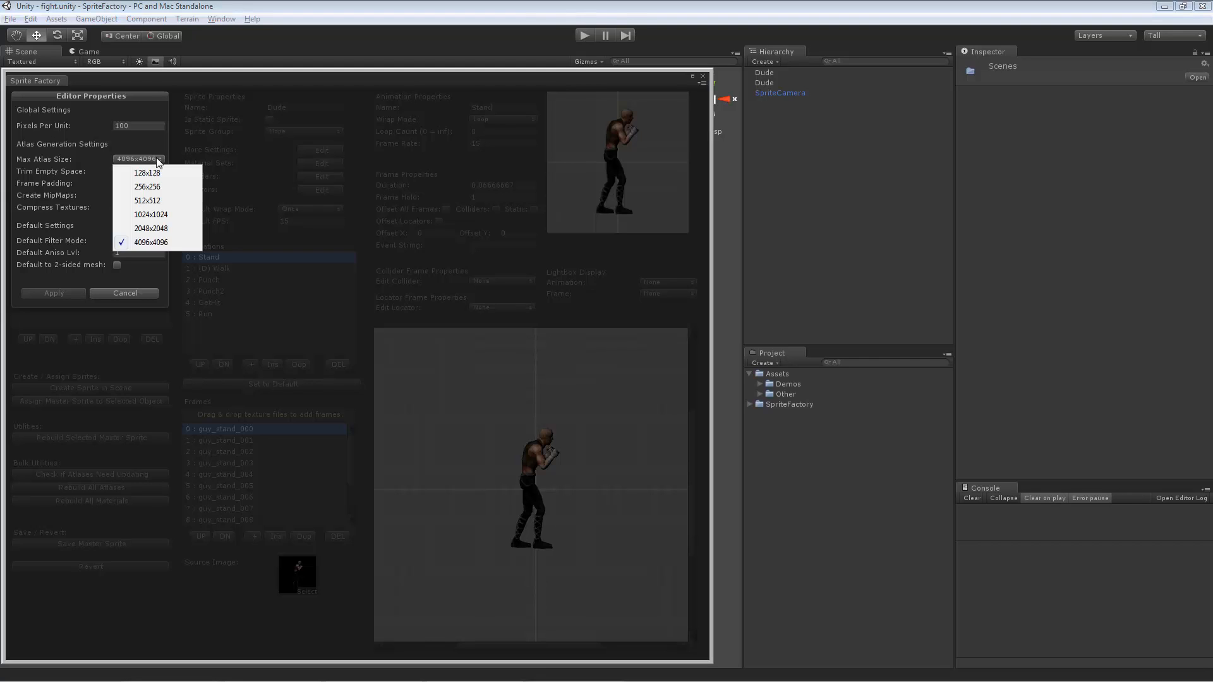
{"action": "left_click", "coordinate": [153, 152]}
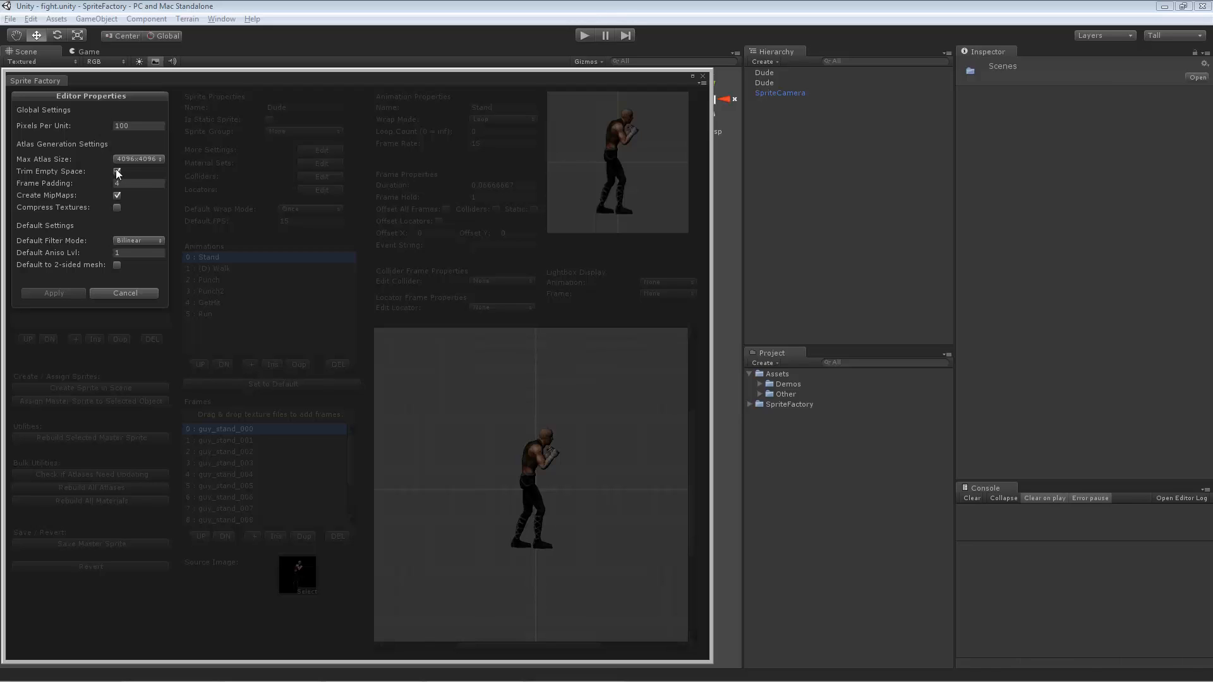
{"action": "mouse_move", "coordinate": [70, 182]}
{"action": "left_click", "coordinate": [161, 241]}
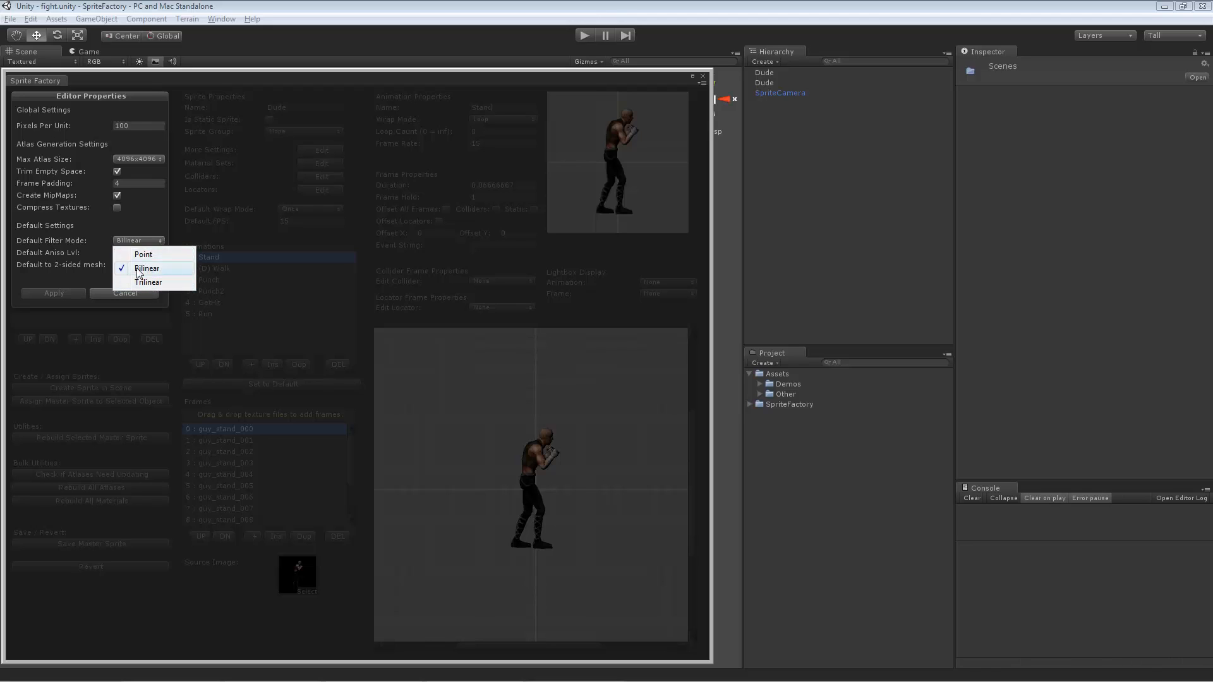
{"action": "left_click", "coordinate": [152, 246]}
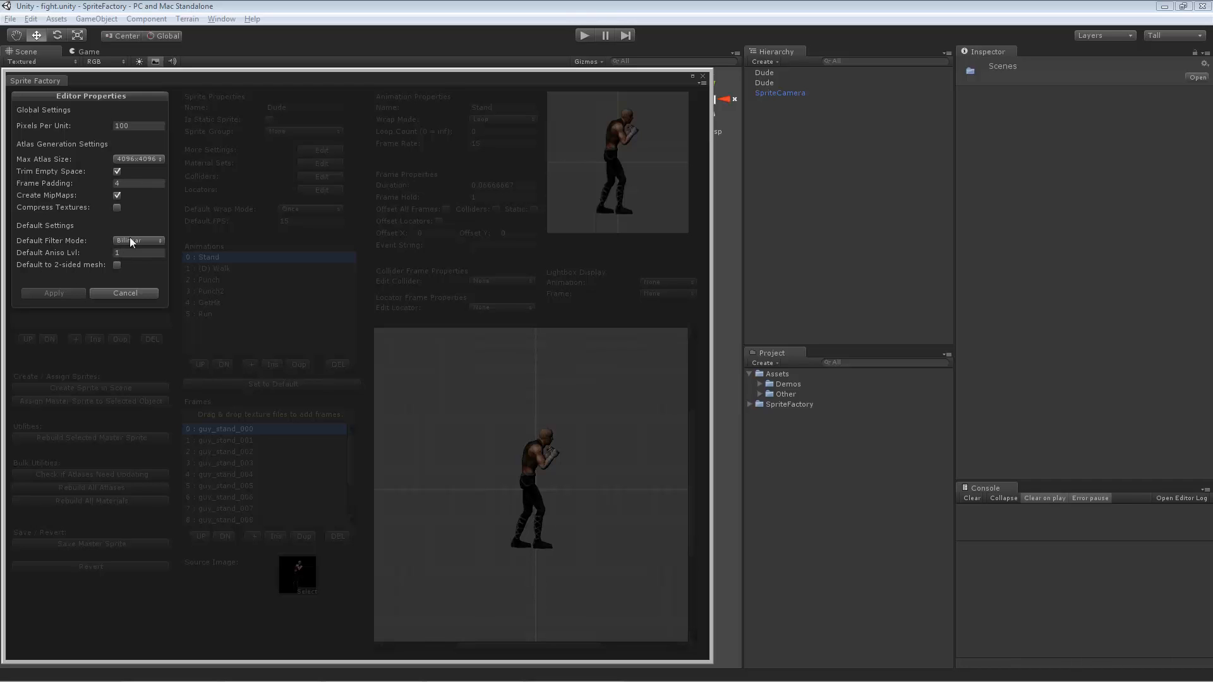
{"action": "left_click", "coordinate": [122, 294]}
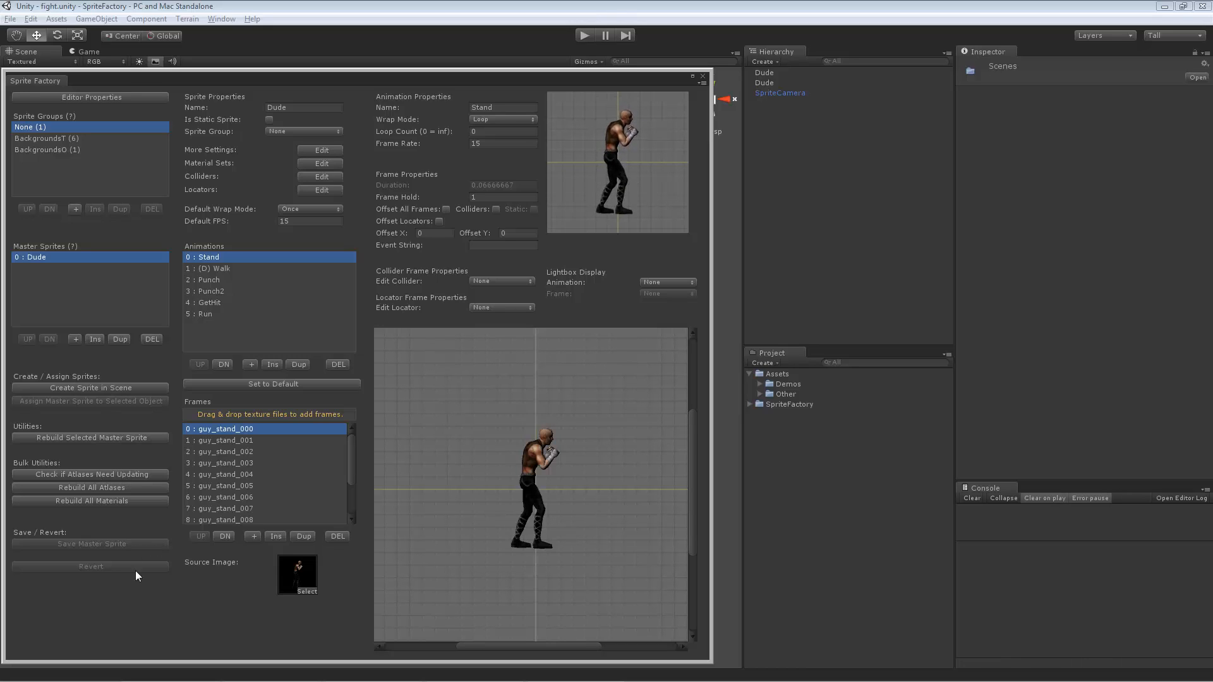
Make Stand the default animation, create a Dude sprite in the scene and close the Sprite Factory window
{"action": "left_click", "coordinate": [189, 384]}
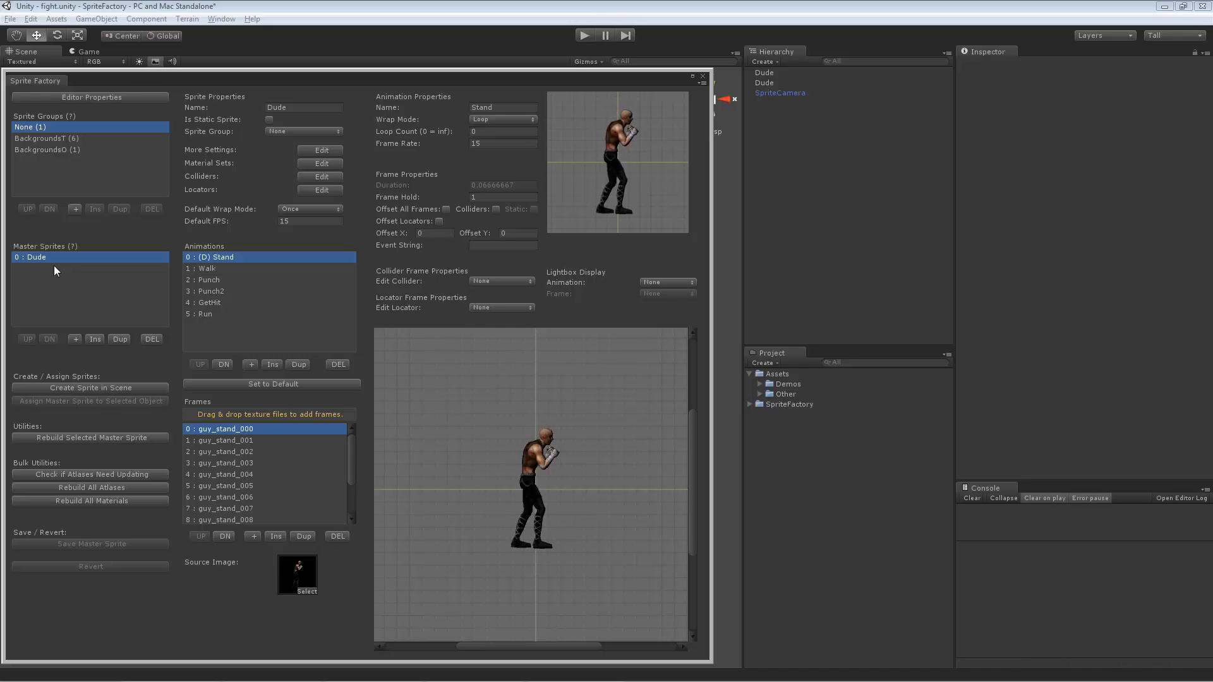
{"action": "left_click", "coordinate": [152, 389]}
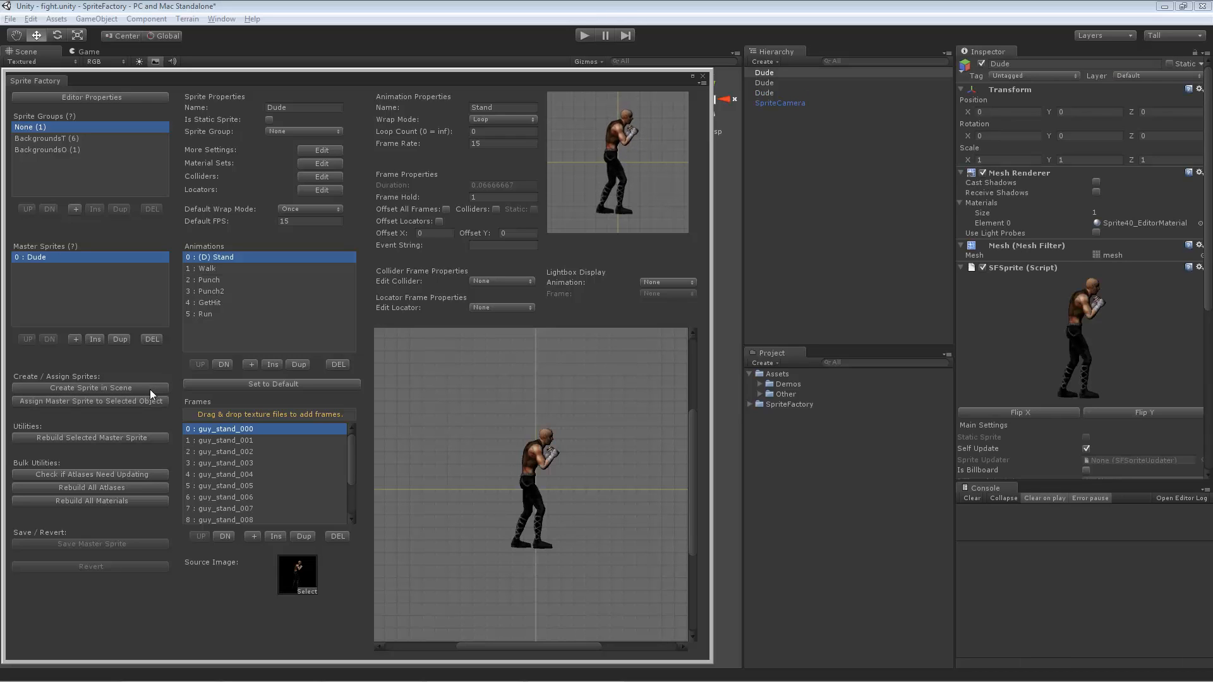
{"action": "left_click", "coordinate": [702, 76]}
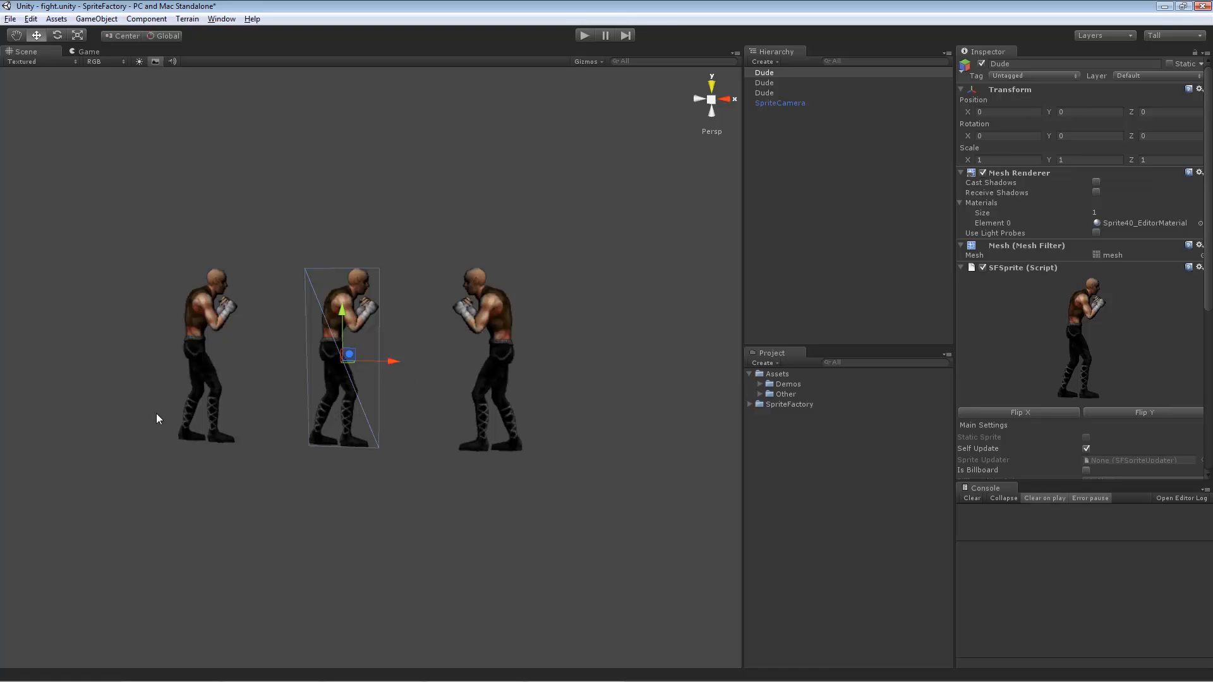
Delete the middle Dude sprite standing between the two fighters in the scene
{"action": "left_click", "coordinate": [415, 290]}
{"action": "left_click", "coordinate": [344, 311]}
{"action": "left_click_drag", "start_coordinate": [1210, 191], "coordinate": [1211, 163]}
{"action": "left_click", "coordinate": [366, 251]}
{"action": "left_click", "coordinate": [356, 301]}
{"action": "key", "text": "Delete"}
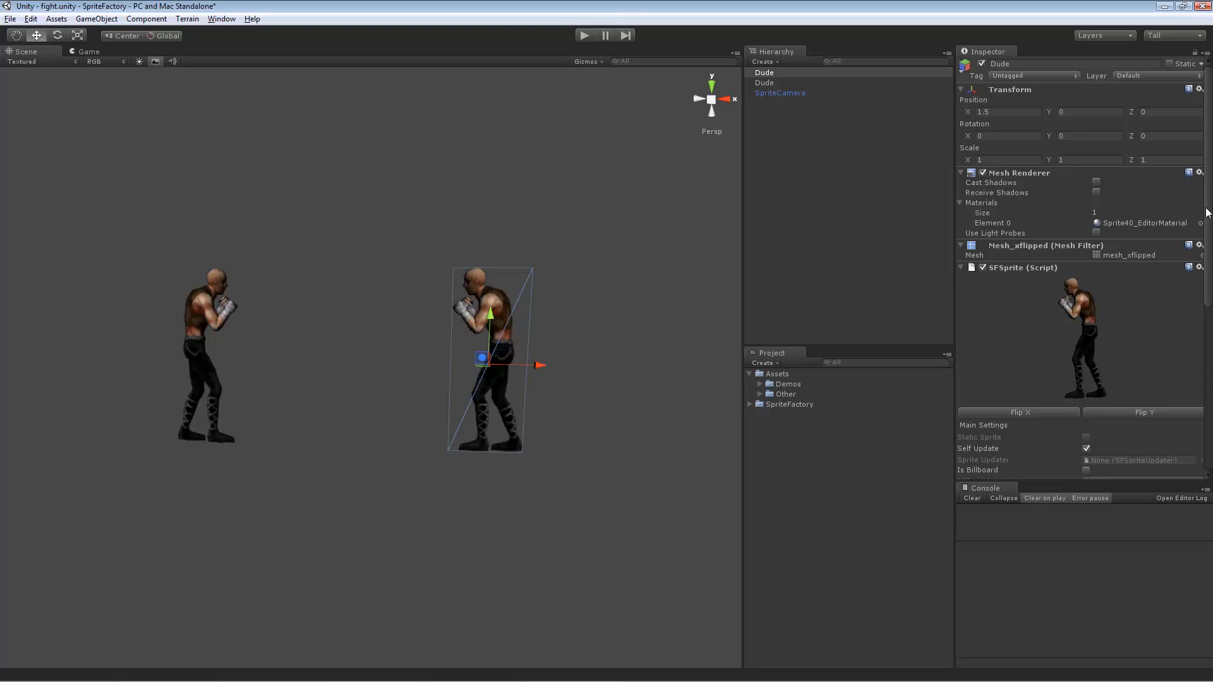
Run the scene in play mode and raise the left-facing Dude sprite's playback speed to 4.23
{"action": "mouse_move", "coordinate": [1211, 206]}
{"action": "left_mouse_down"}
{"action": "mouse_move", "coordinate": [1207, 294]}
{"action": "mouse_move", "coordinate": [1200, 224]}
{"action": "left_mouse_up"}
{"action": "scroll", "coordinate": [1188, 253], "scroll_direction": "down", "scroll_amount": 10}
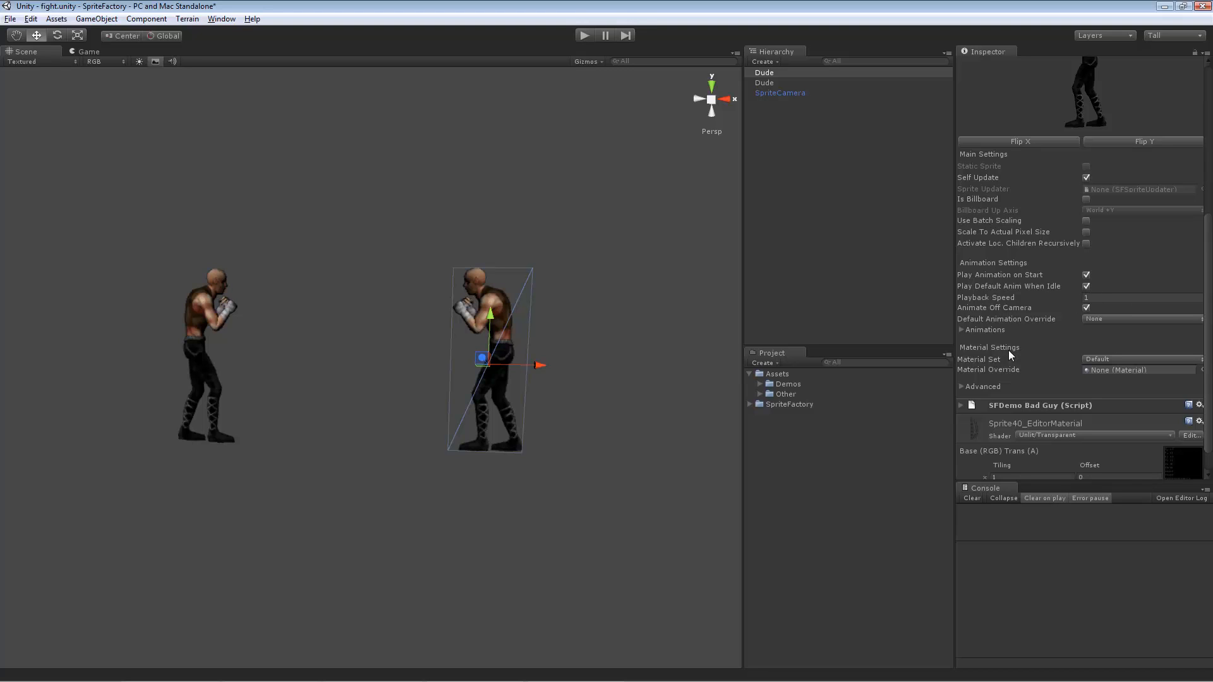
{"action": "left_click", "coordinate": [585, 36]}
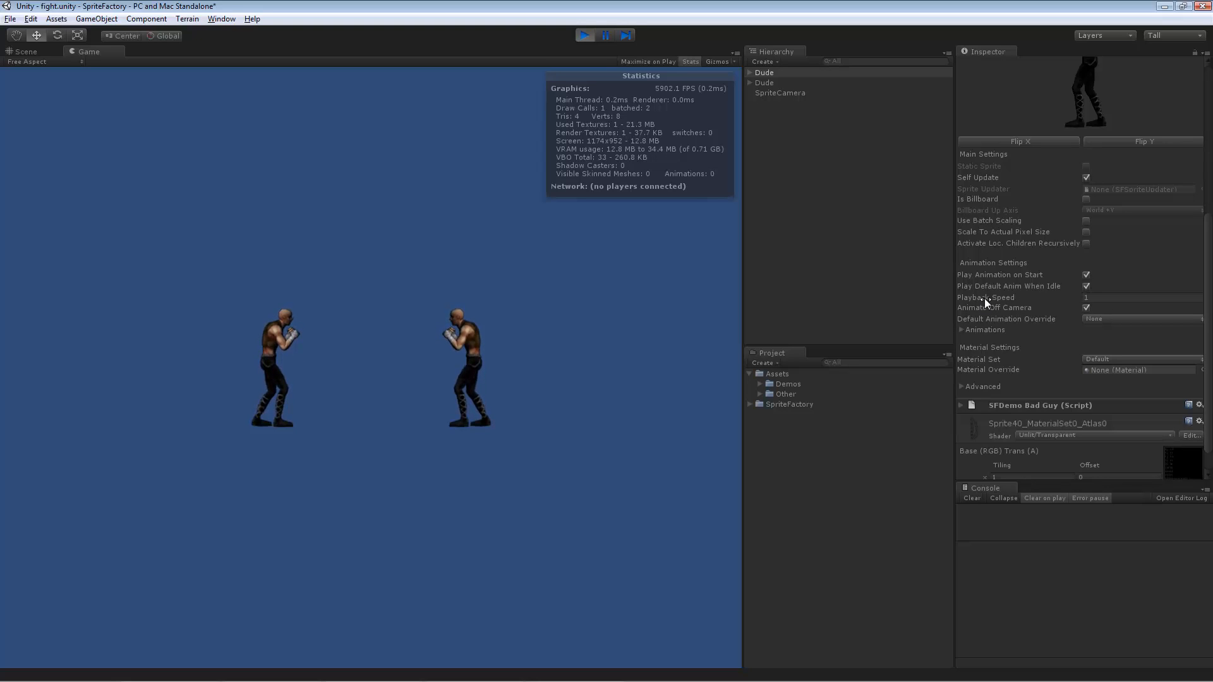
{"action": "left_click_drag", "start_coordinate": [969, 301], "coordinate": [1044, 305]}
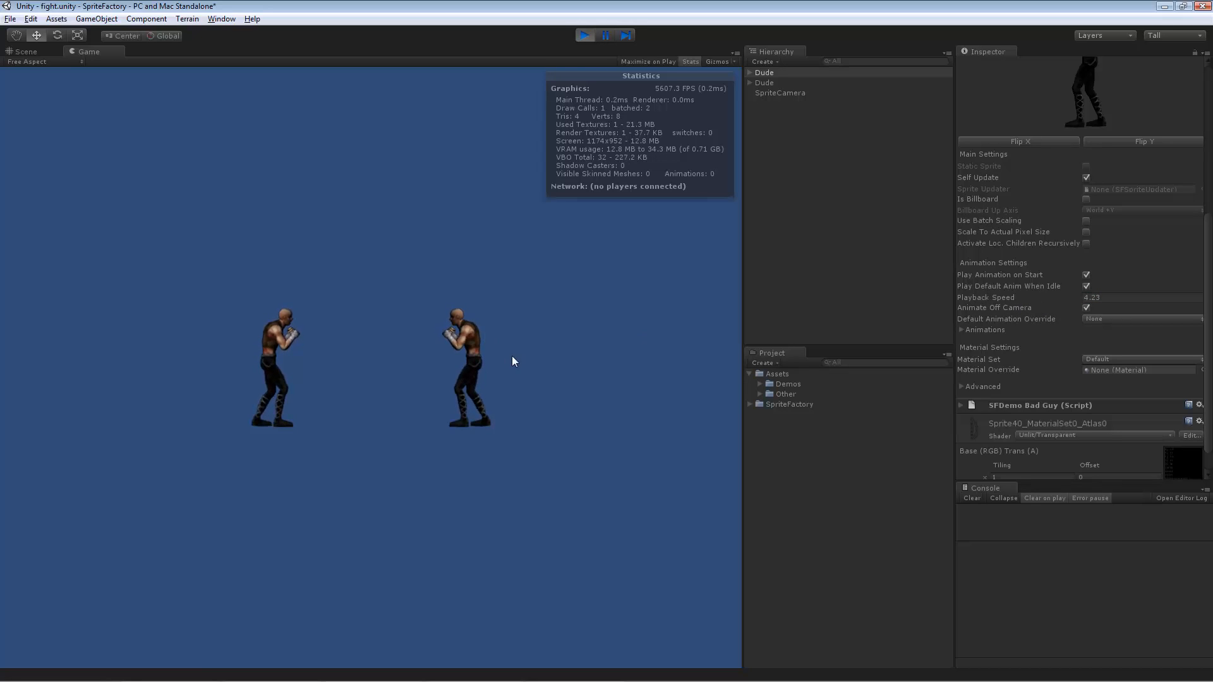
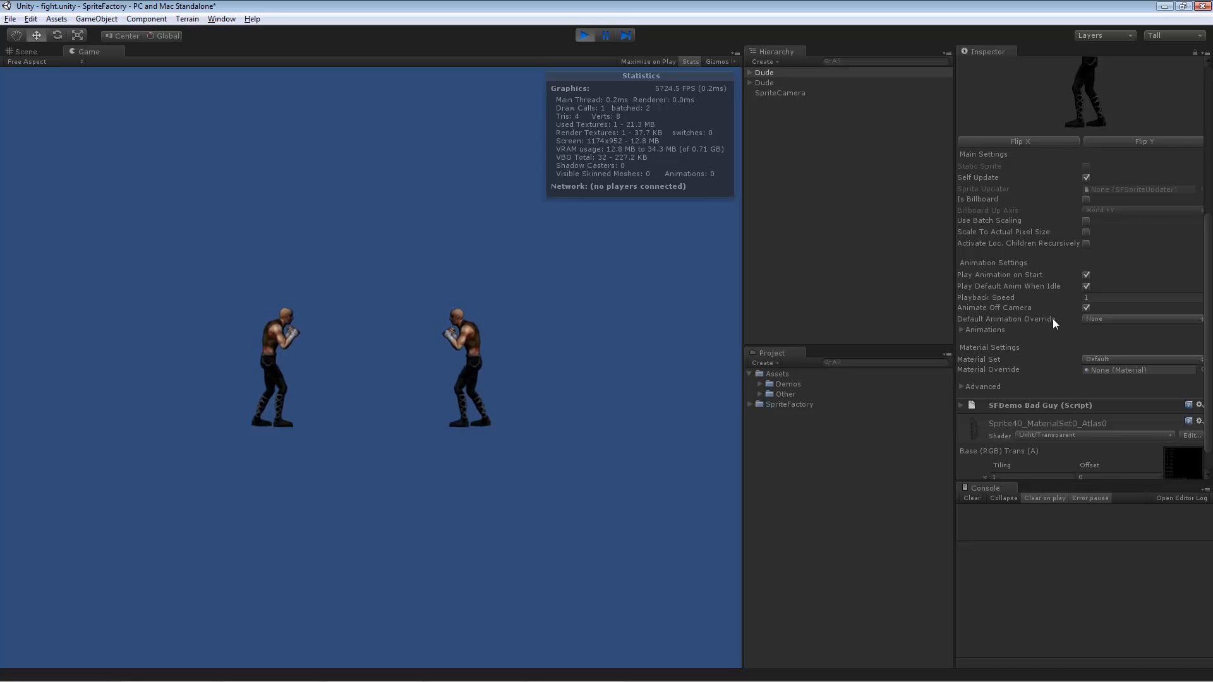
Stop playback, test Run as the left-facing Dude's default animation override in play mode, and reset the override to None
{"action": "left_click", "coordinate": [585, 36]}
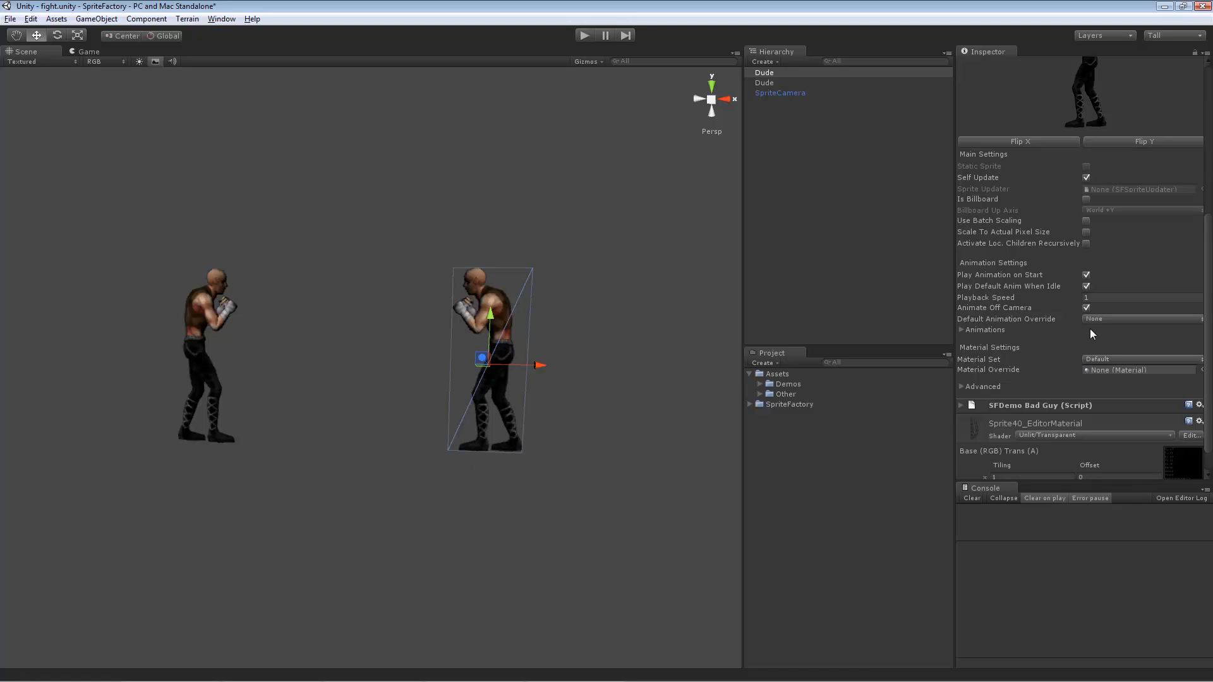
{"action": "left_click", "coordinate": [1108, 320]}
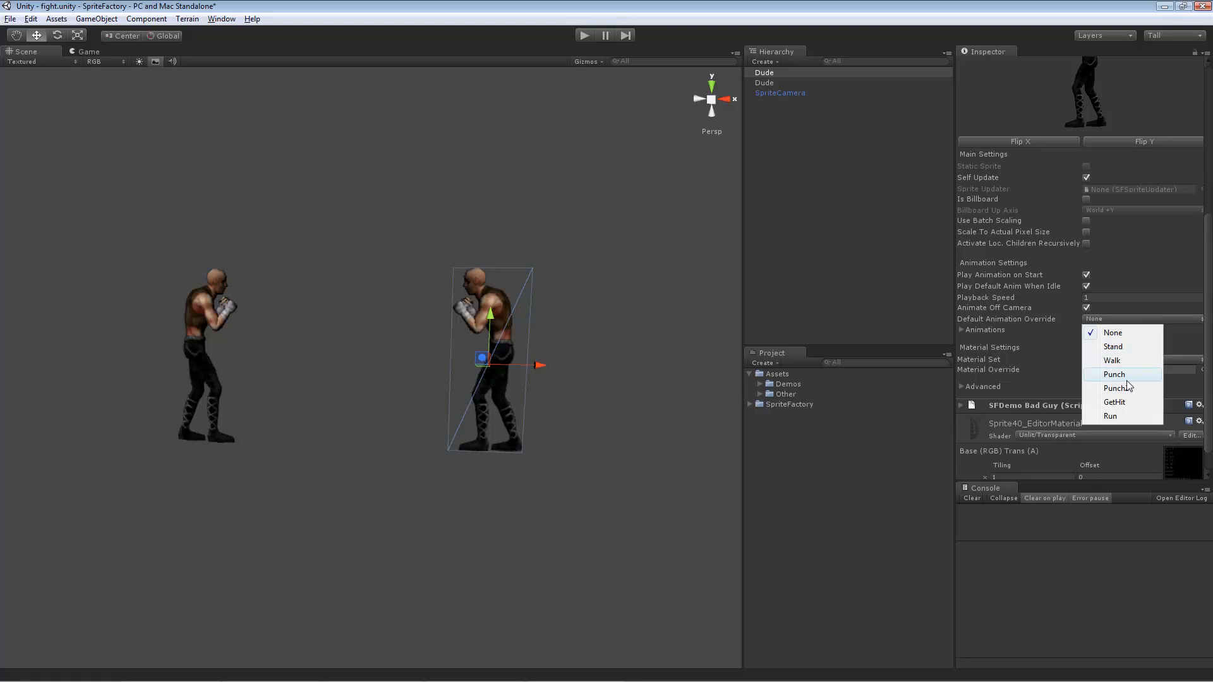
{"action": "left_click", "coordinate": [1135, 417]}
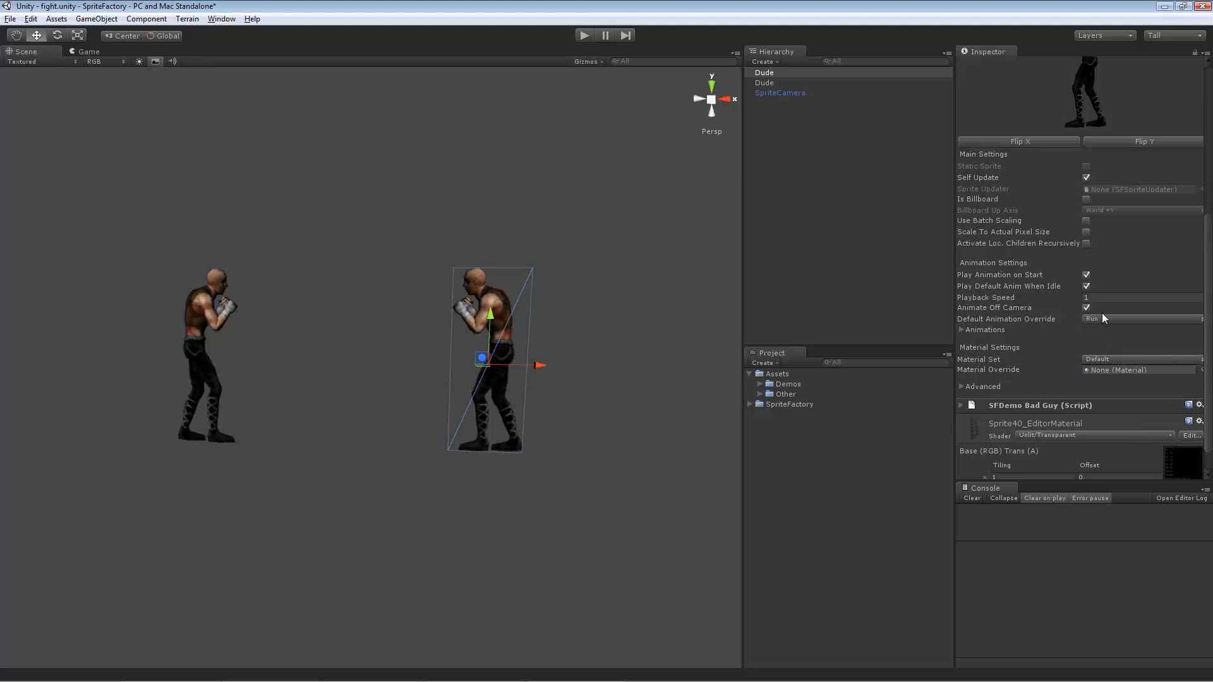
{"action": "left_click", "coordinate": [585, 36]}
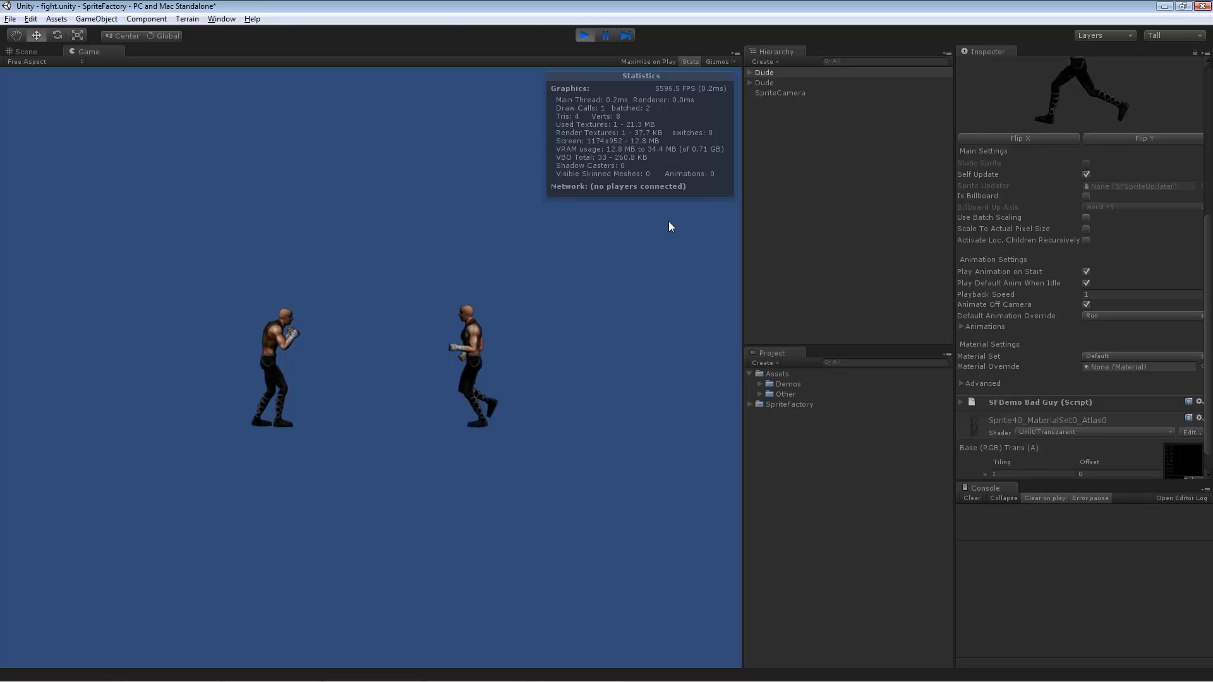
{"action": "left_click", "coordinate": [585, 35]}
{"action": "left_click", "coordinate": [1112, 319]}
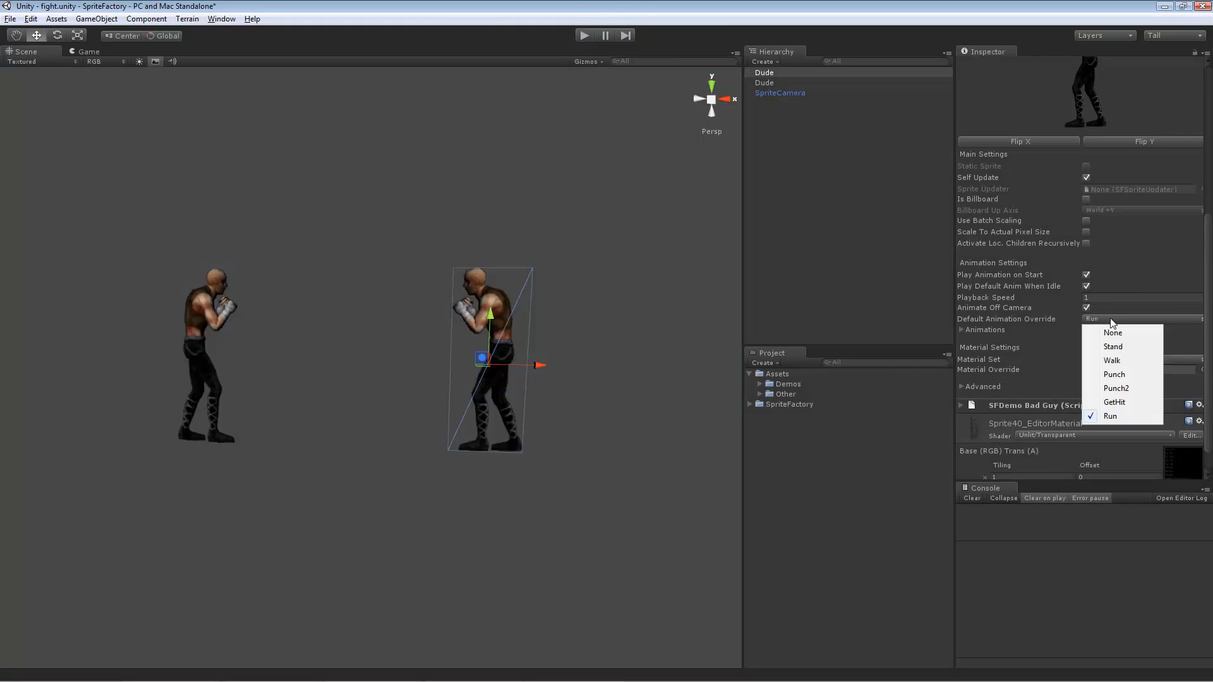
{"action": "left_click", "coordinate": [1112, 333]}
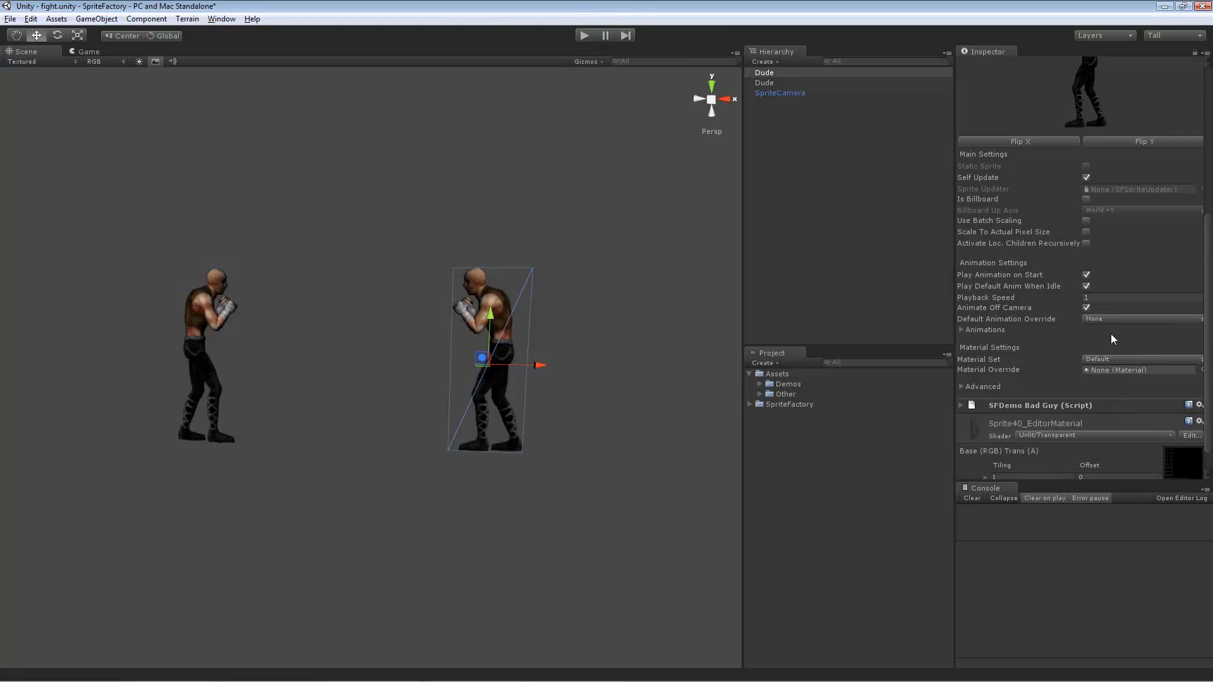
Review the left-facing Dude's animation list and its available material set options without changing them
{"action": "left_click", "coordinate": [961, 330]}
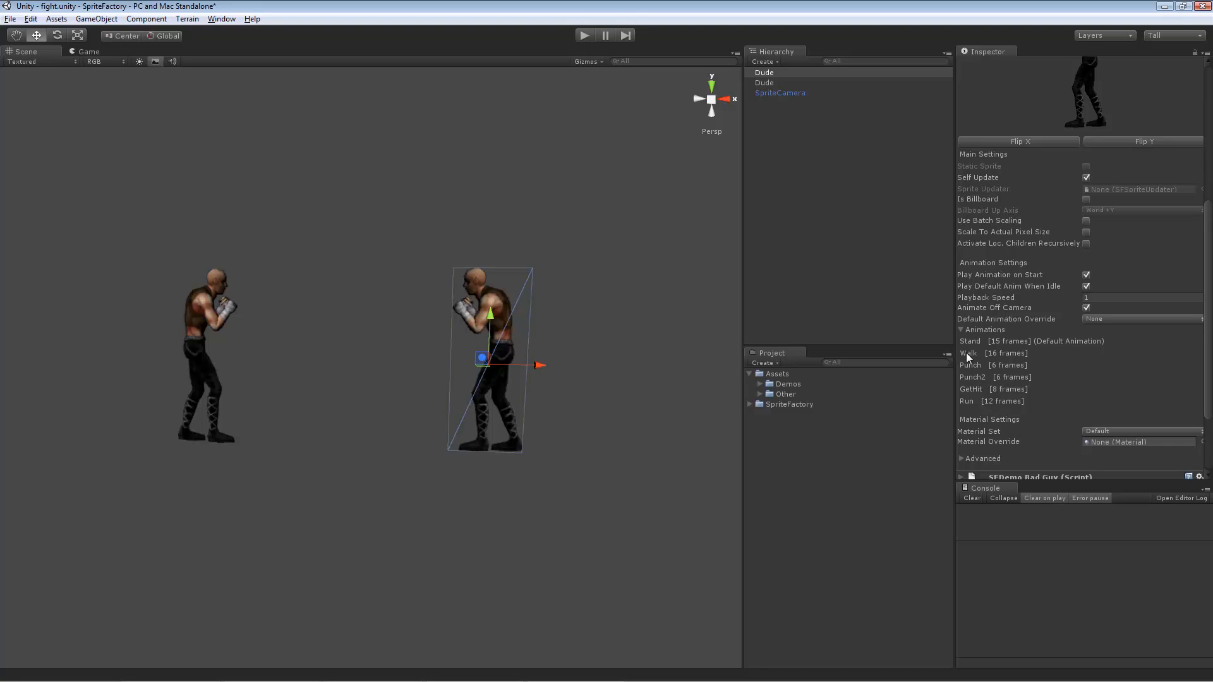
{"action": "left_click", "coordinate": [962, 330]}
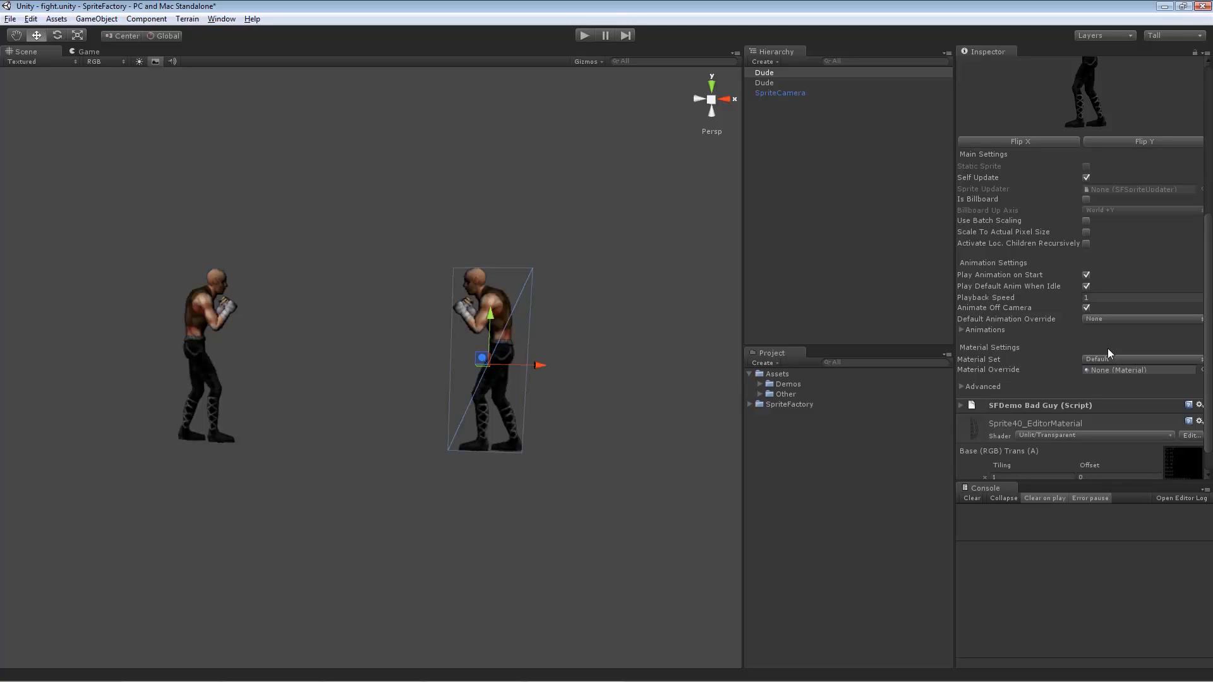
{"action": "left_click", "coordinate": [1129, 359]}
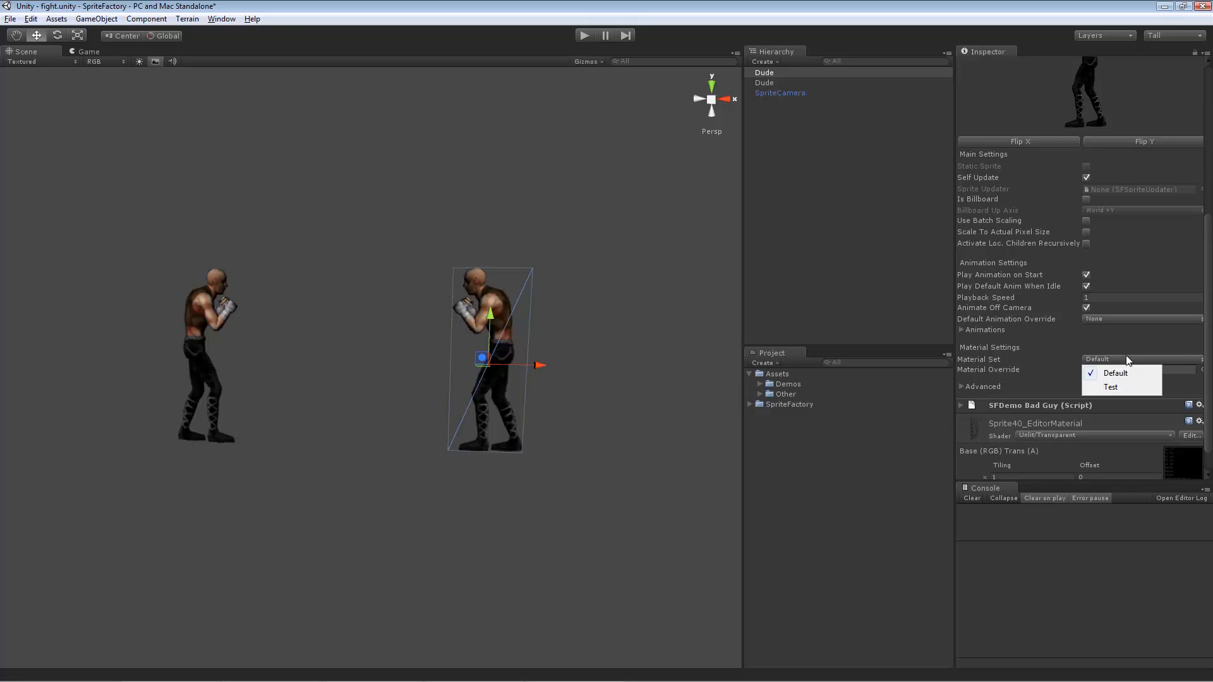
{"action": "left_click", "coordinate": [1131, 347]}
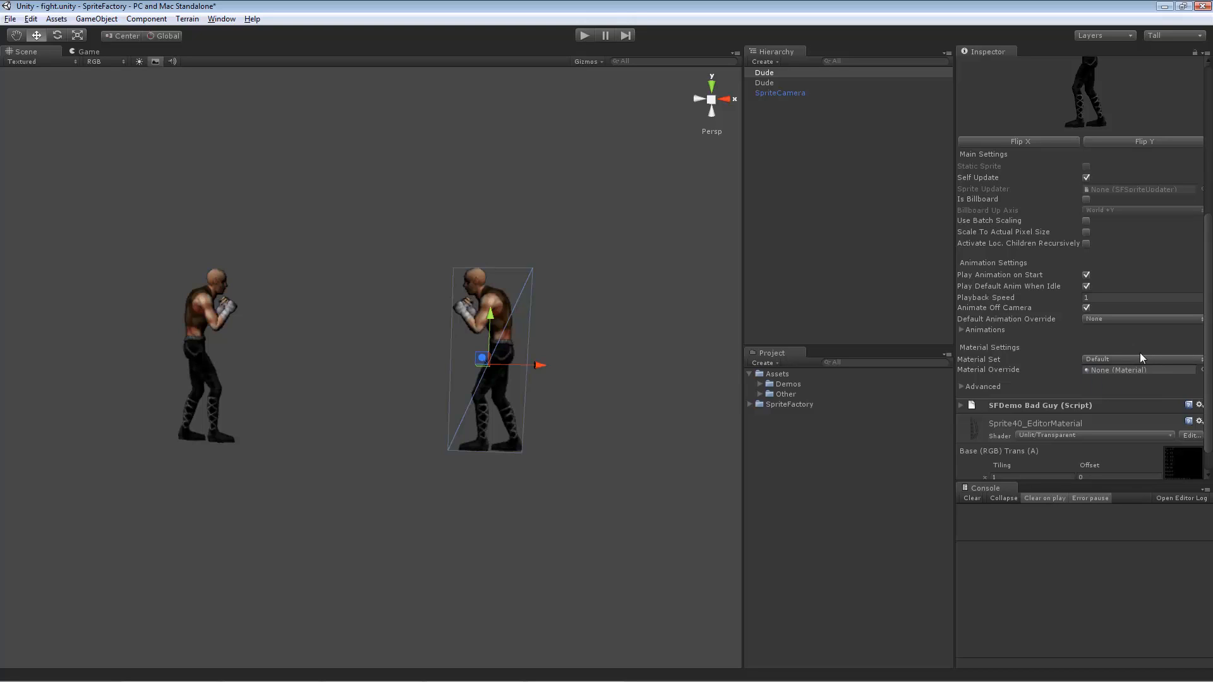
{"action": "left_click", "coordinate": [1117, 358]}
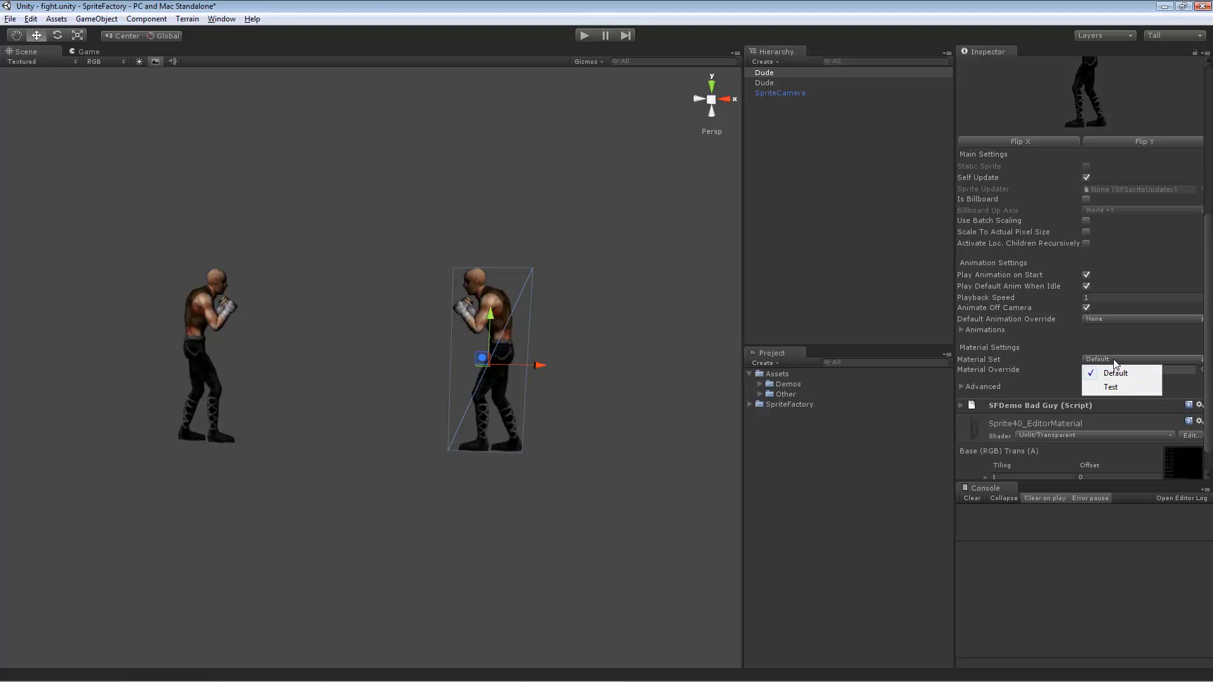
Open Sprite Factory, inspect the Dude master sprite's Test material set, and locate its source material in the project
{"action": "left_click", "coordinate": [221, 18]}
{"action": "left_click", "coordinate": [251, 89]}
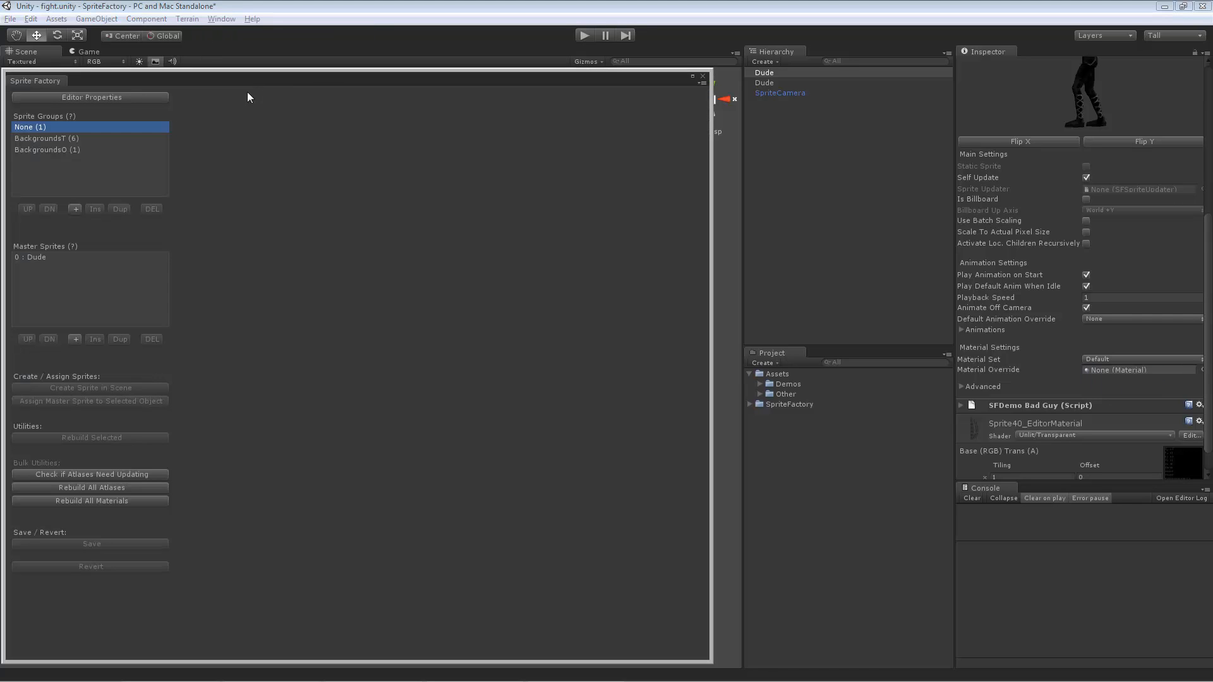
{"action": "left_click", "coordinate": [71, 256]}
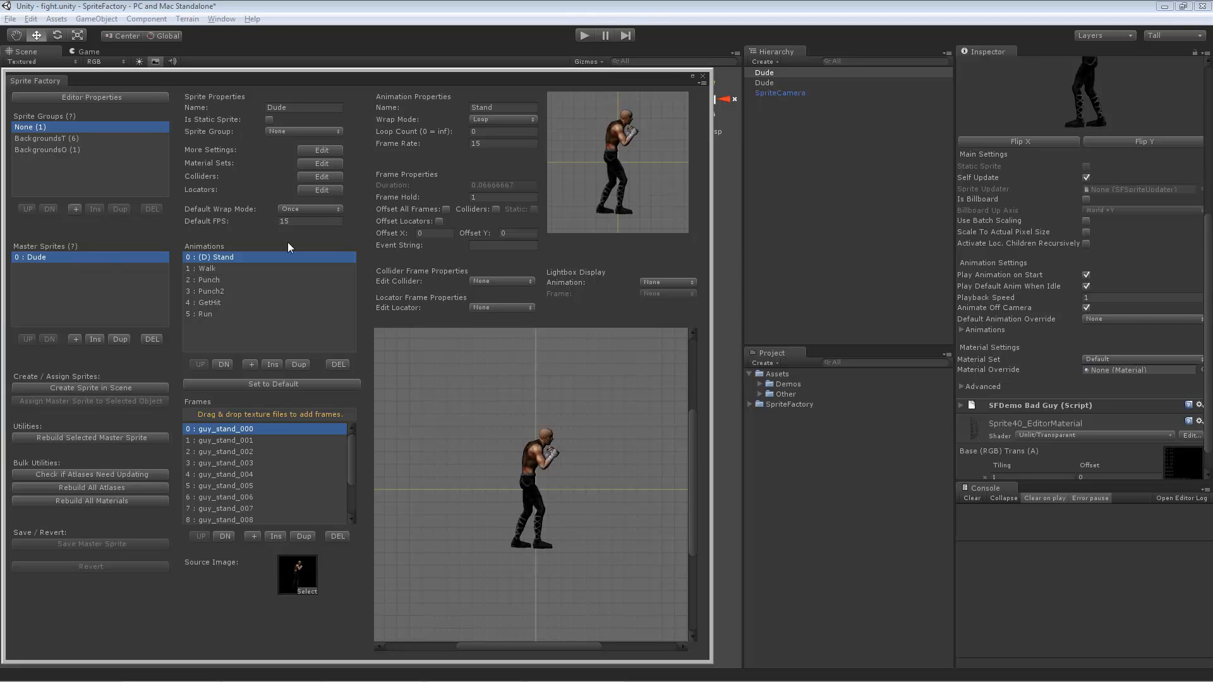
{"action": "left_click", "coordinate": [316, 164]}
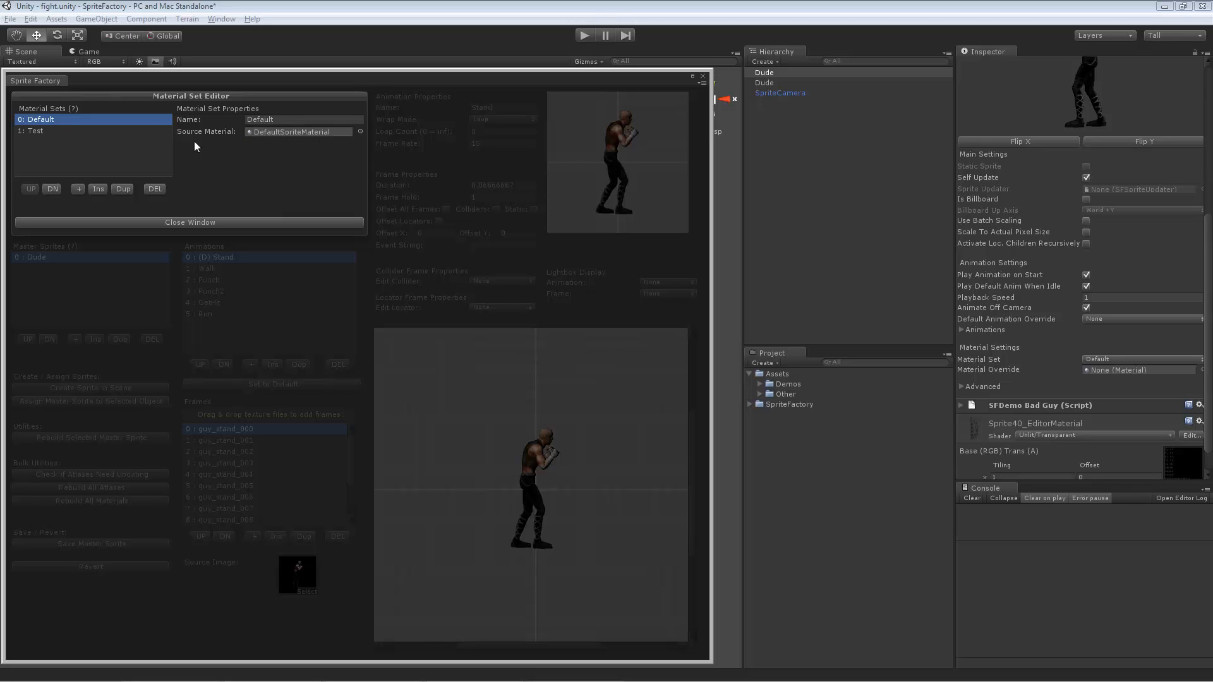
{"action": "left_click", "coordinate": [87, 140]}
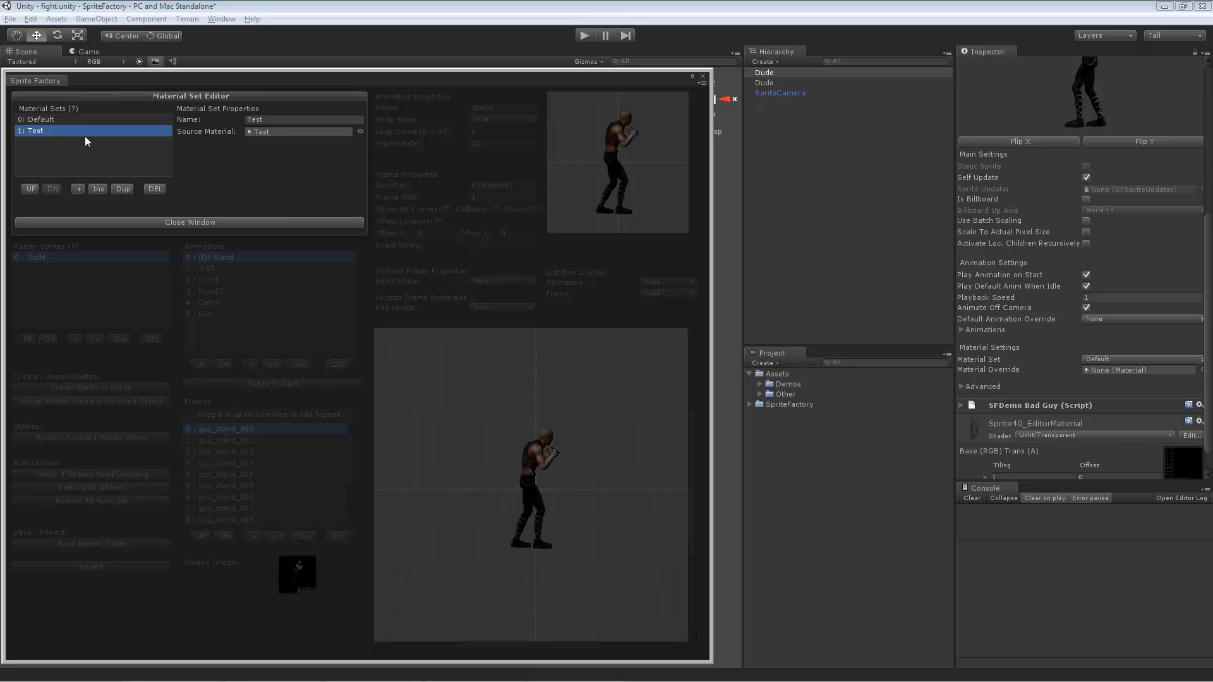
{"action": "left_click", "coordinate": [254, 131]}
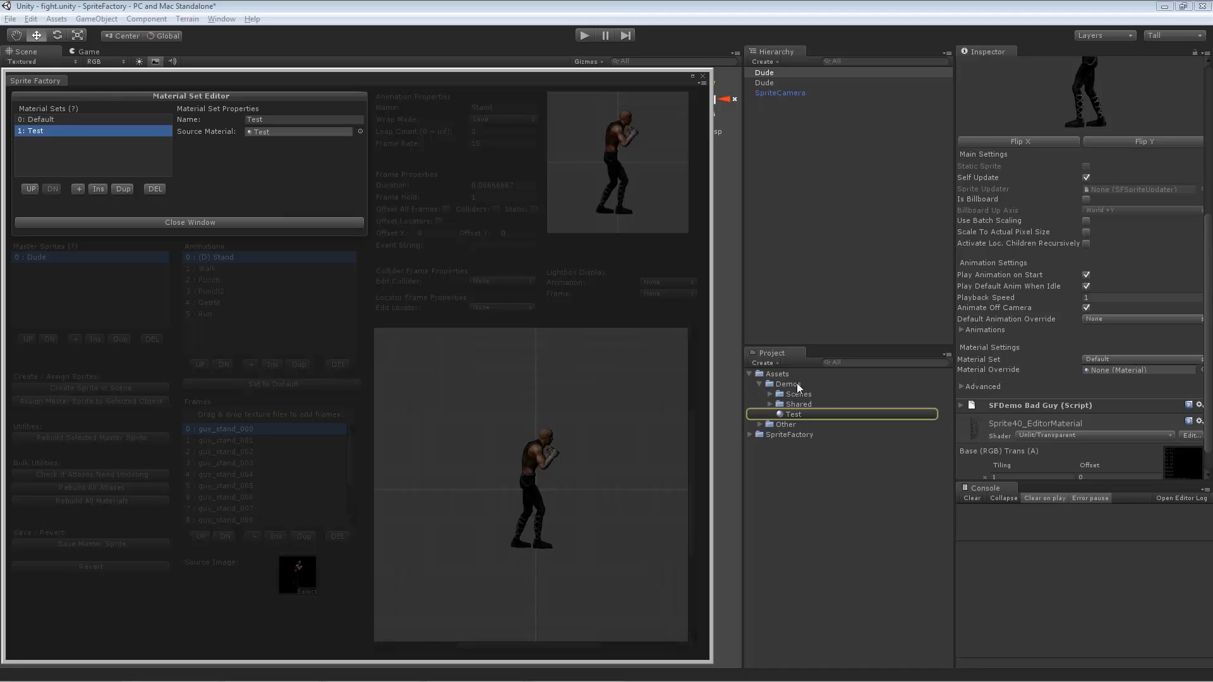
{"action": "left_click", "coordinate": [801, 413]}
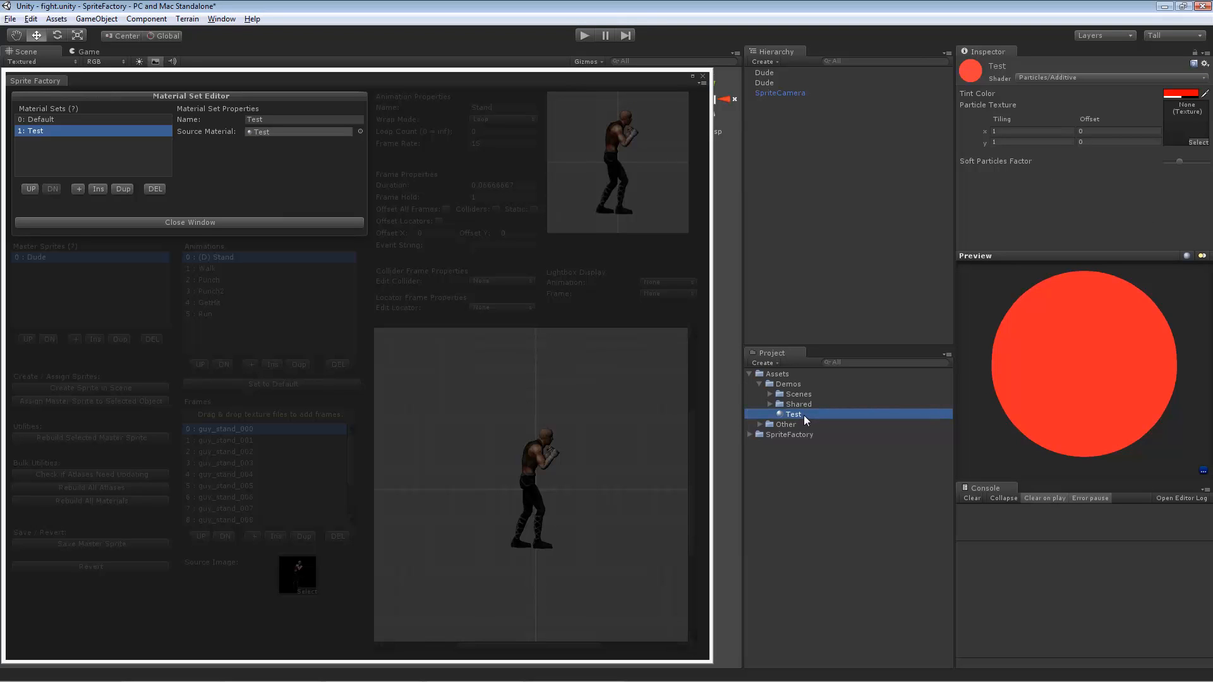
Examine the Test material's shader choices and tint color, leaving the Particles/Additive shader in place
{"action": "left_click", "coordinate": [1075, 77]}
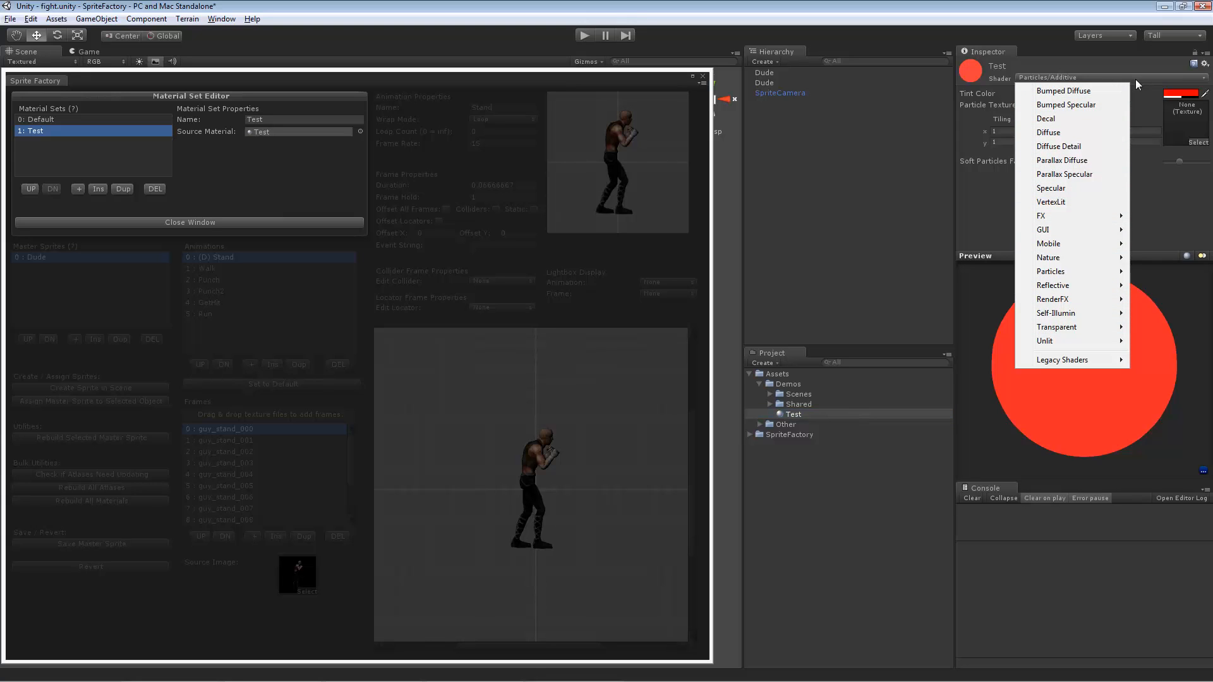
{"action": "left_click", "coordinate": [1124, 66]}
{"action": "left_click", "coordinate": [1118, 78]}
{"action": "left_click", "coordinate": [1112, 71]}
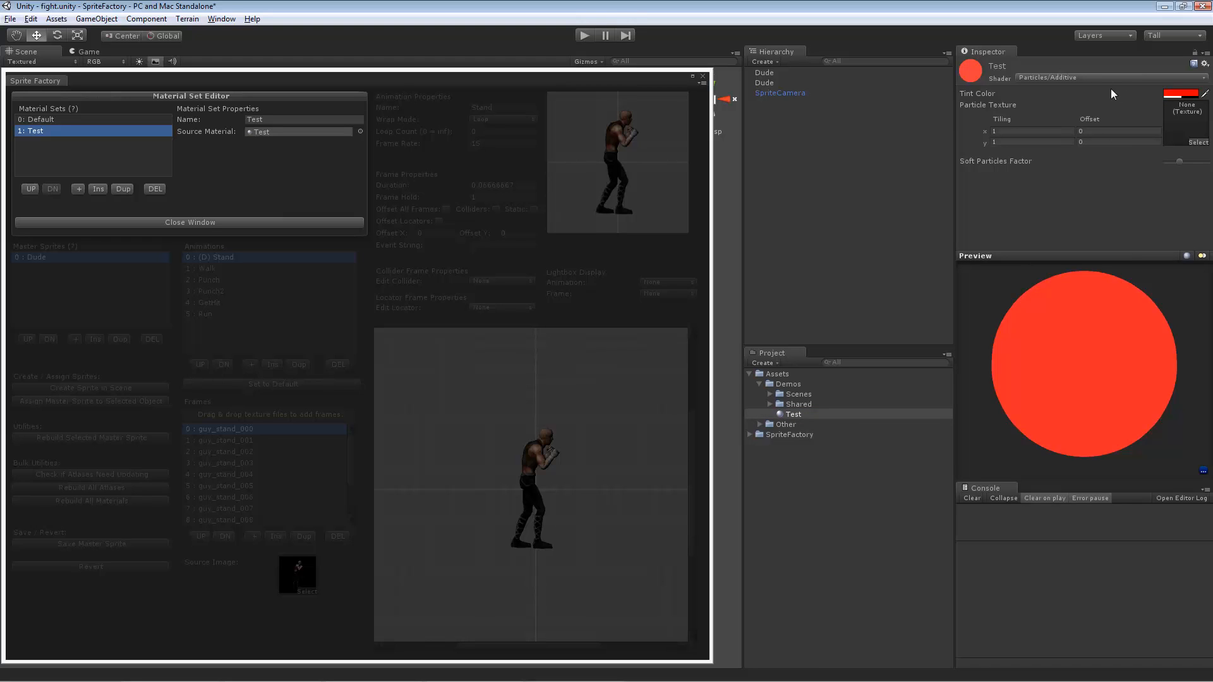
{"action": "left_click", "coordinate": [1180, 93]}
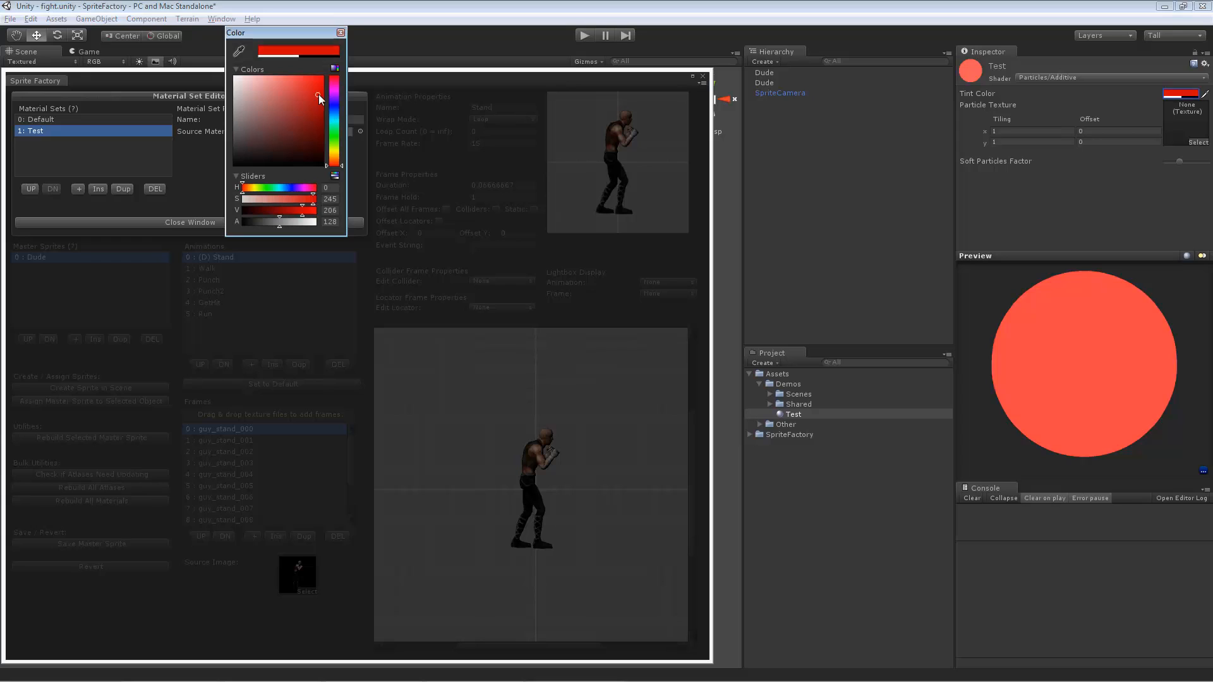
{"action": "left_click", "coordinate": [341, 33]}
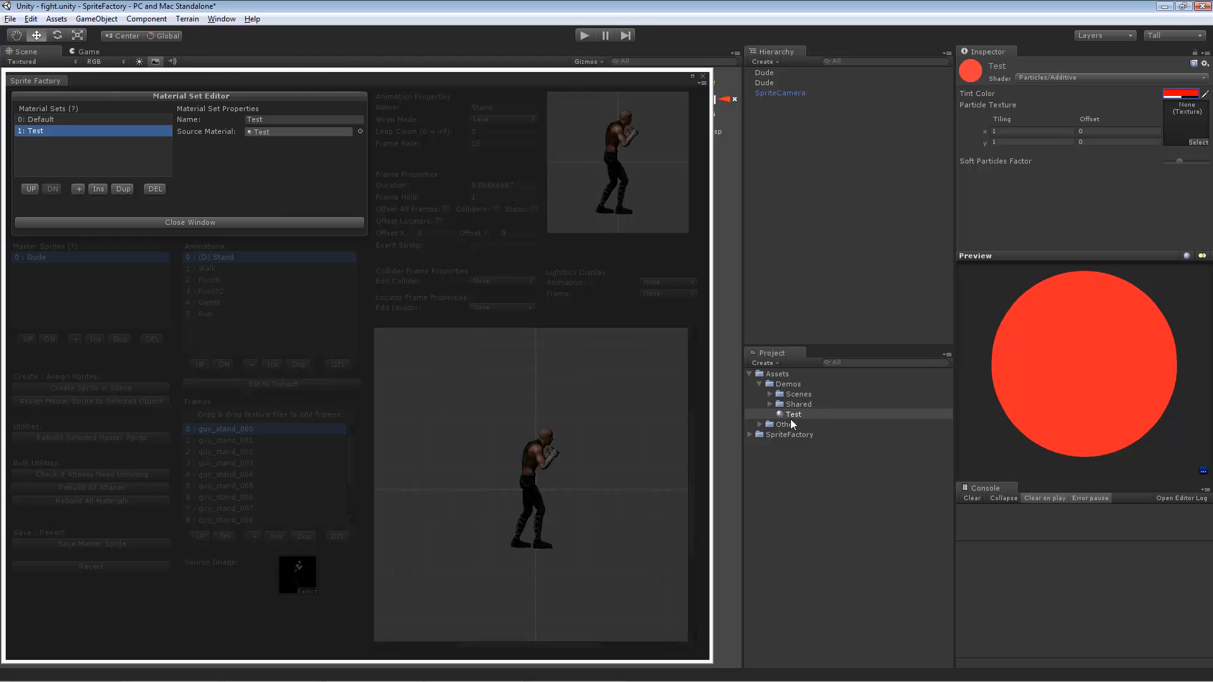
Assign the Test material as the Test set's source material, and close the Material Set Editor and Sprite Factory window
{"action": "left_click_drag", "start_coordinate": [794, 417], "coordinate": [261, 130]}
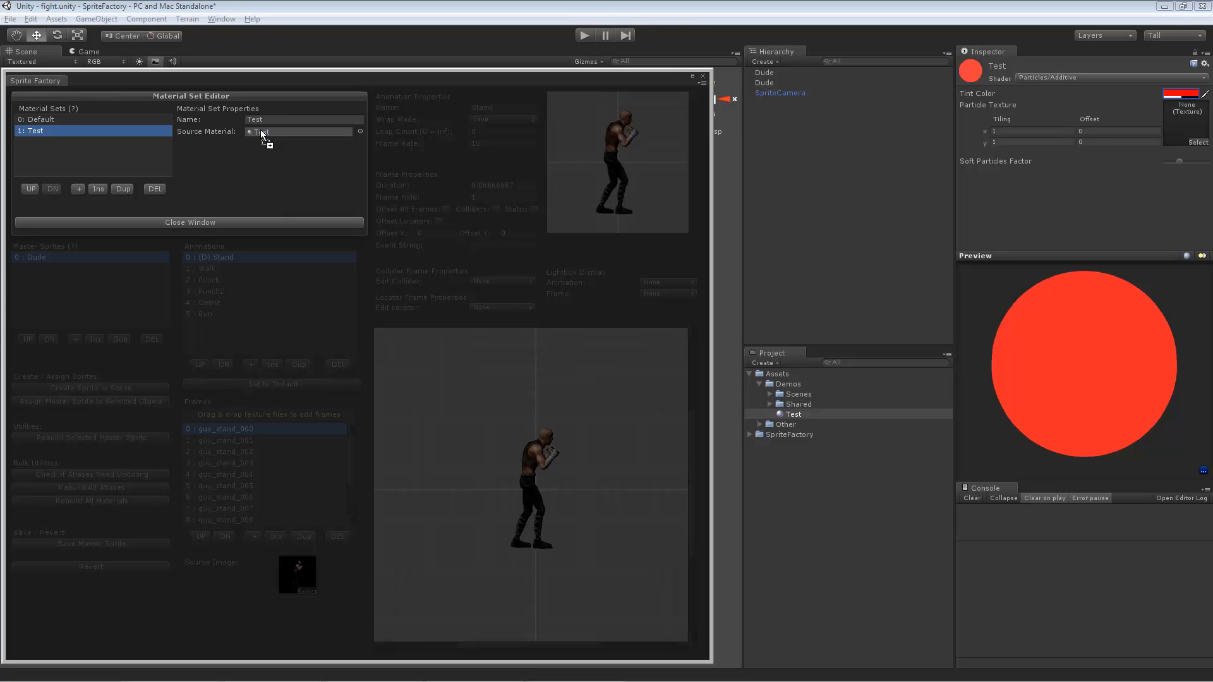
{"action": "left_click", "coordinate": [194, 224]}
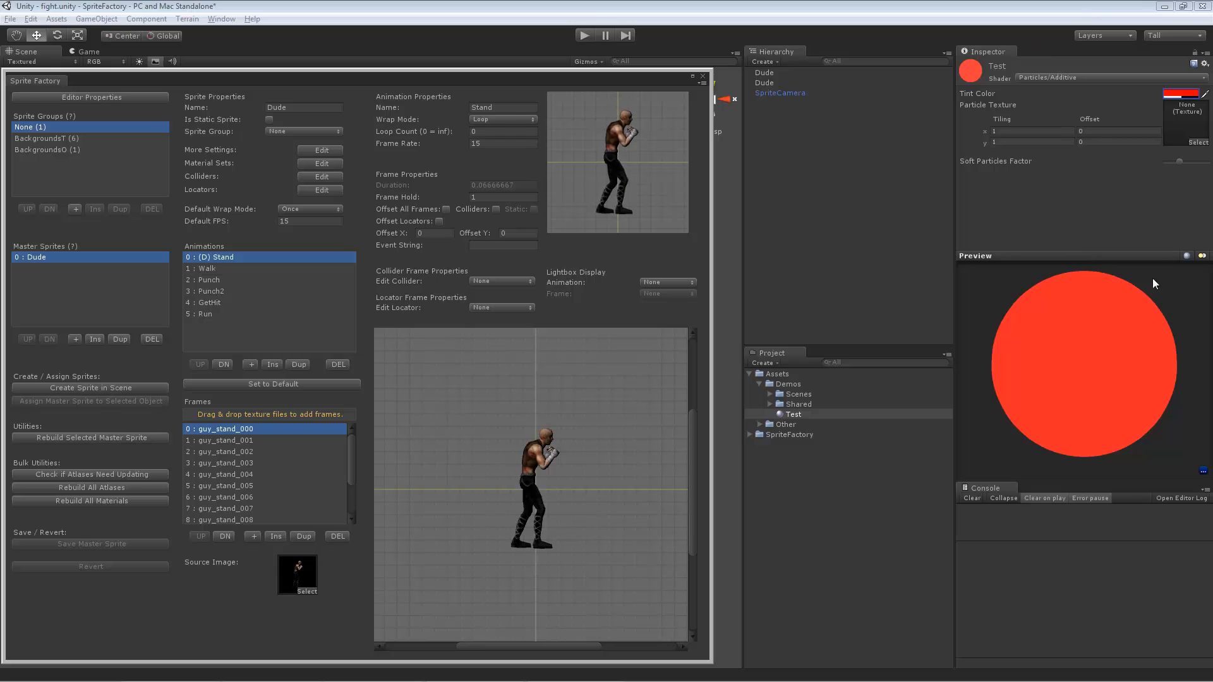
{"action": "left_click", "coordinate": [703, 79]}
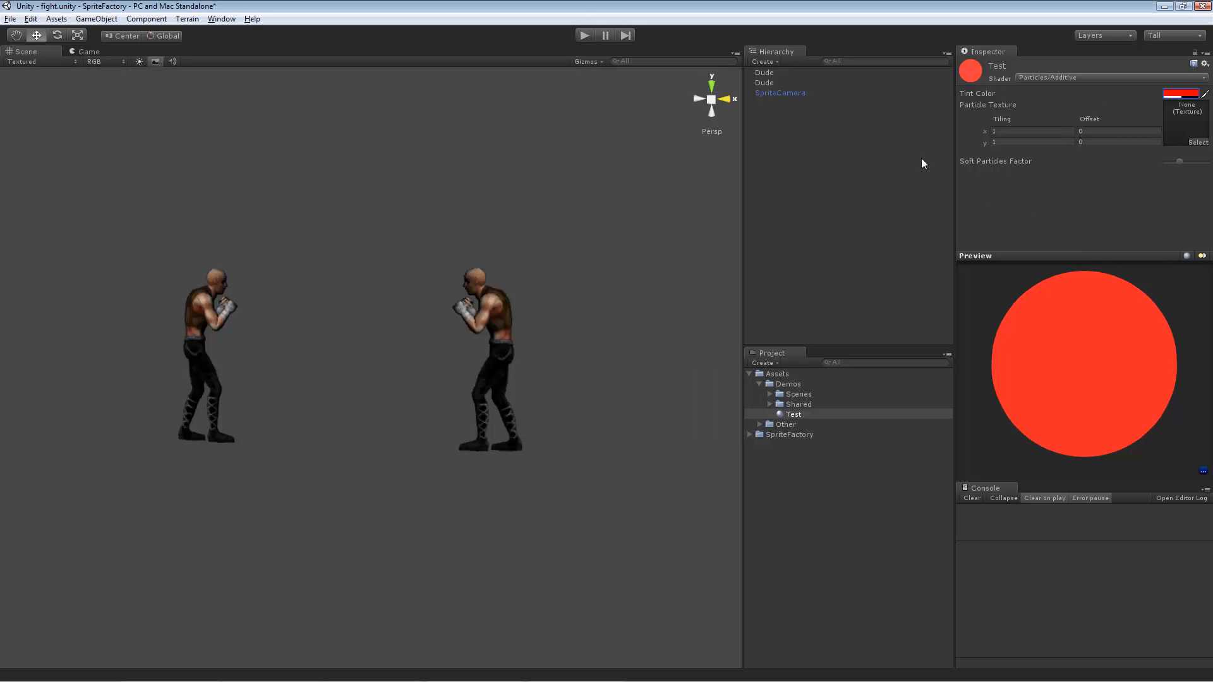
Set the left-facing Dude sprite's material set to Test
{"action": "left_click", "coordinate": [511, 310]}
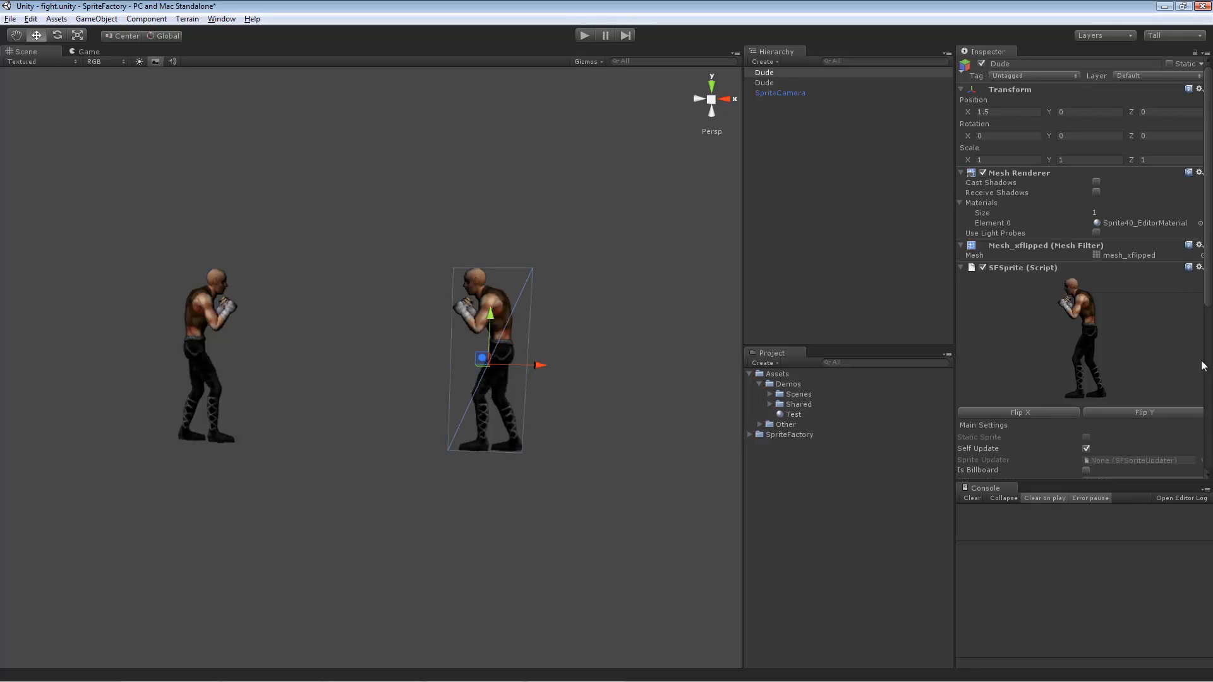
{"action": "scroll", "coordinate": [1191, 357], "scroll_direction": "down", "scroll_amount": 5}
{"action": "scroll", "coordinate": [1191, 357], "scroll_direction": "down", "scroll_amount": 5}
{"action": "left_click", "coordinate": [1170, 331]}
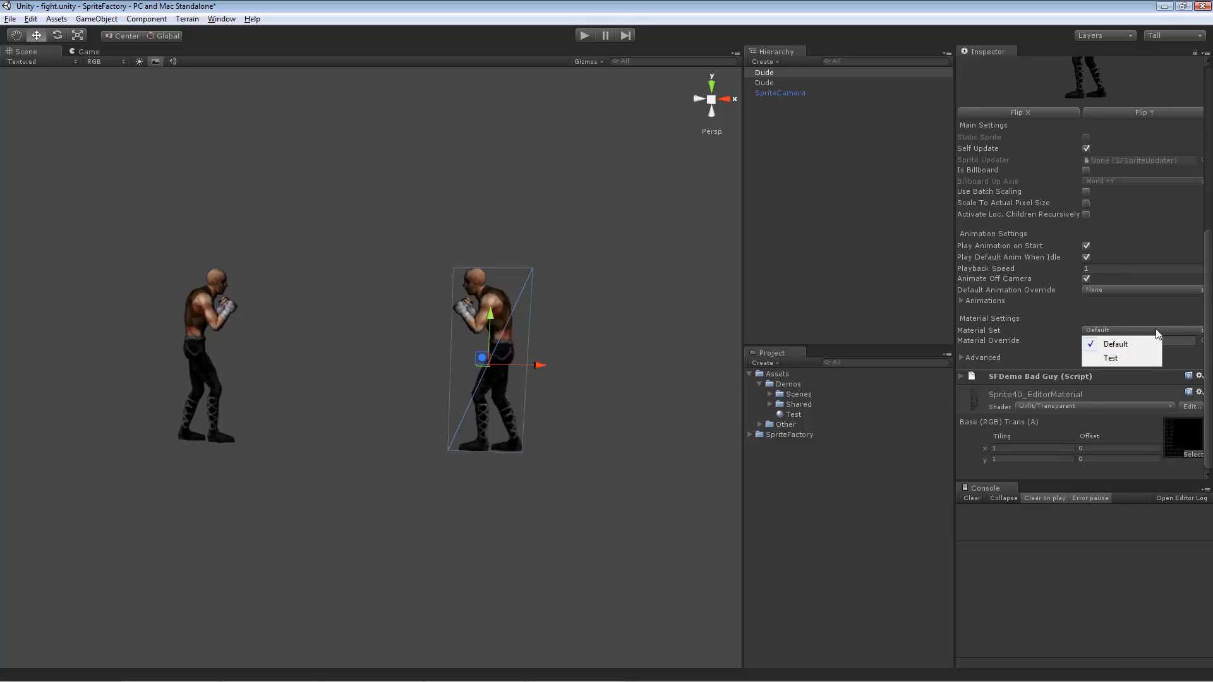
{"action": "left_click", "coordinate": [1139, 362]}
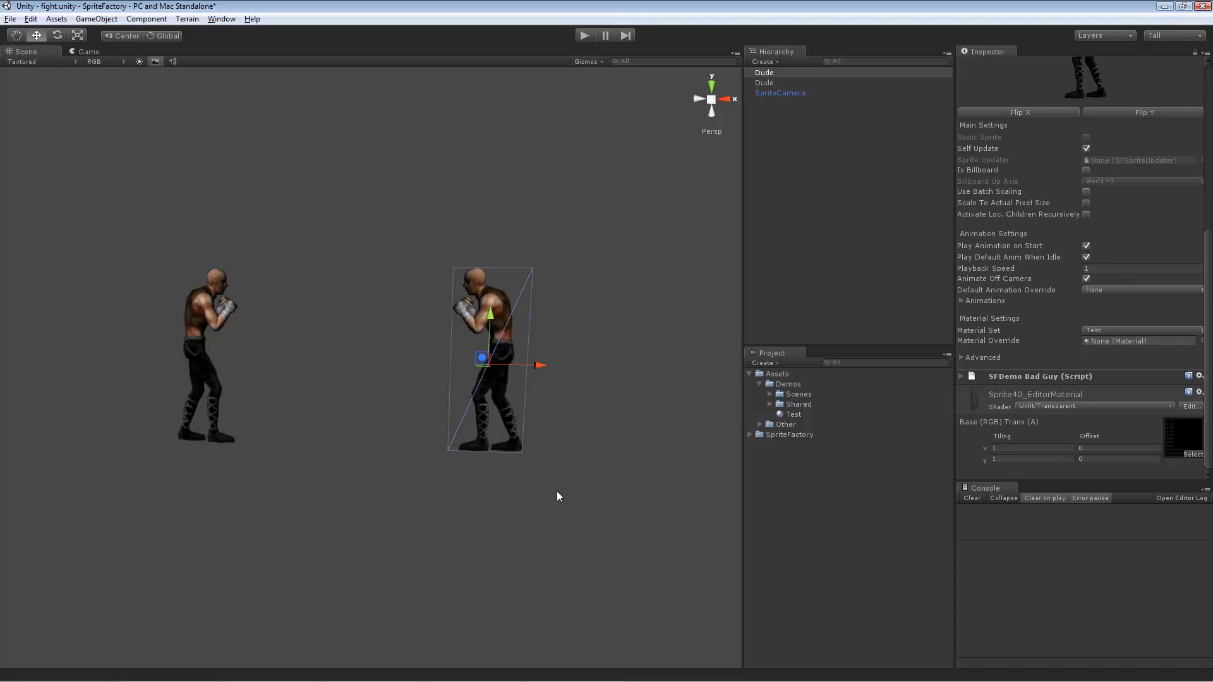
Run the scene, switch the left-facing Dude's material set between Default and Test, and stop play mode
{"action": "left_click", "coordinate": [585, 36]}
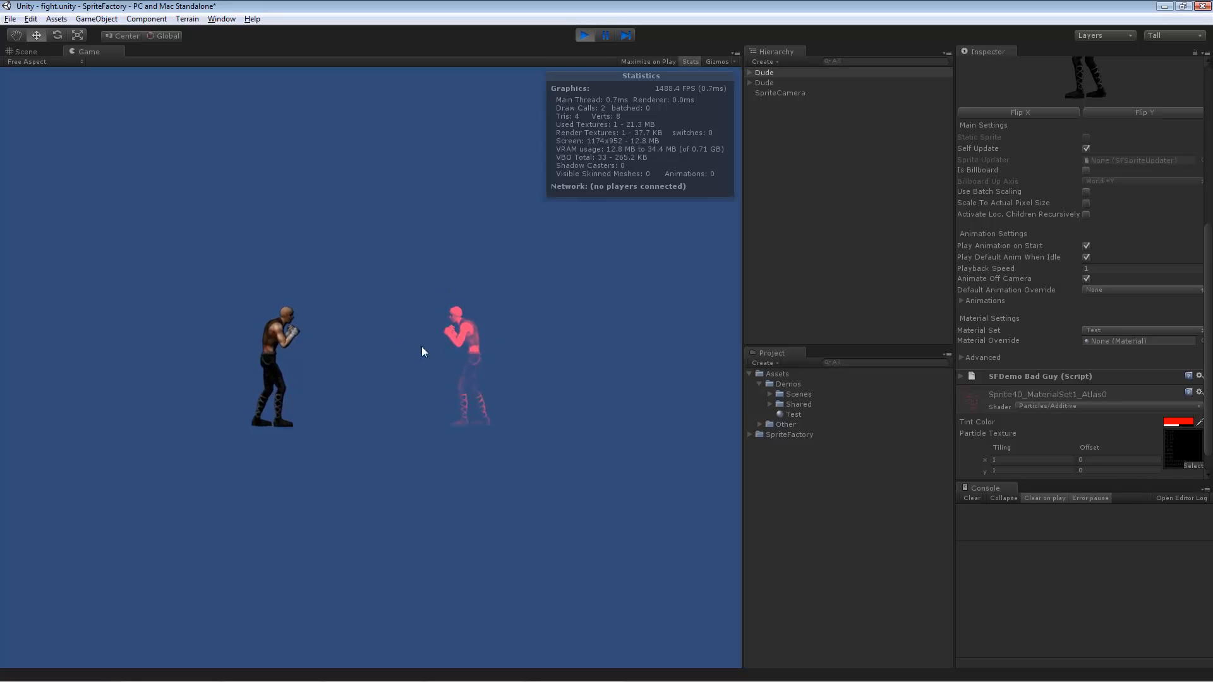
{"action": "left_click", "coordinate": [1147, 330]}
{"action": "left_click", "coordinate": [1137, 342]}
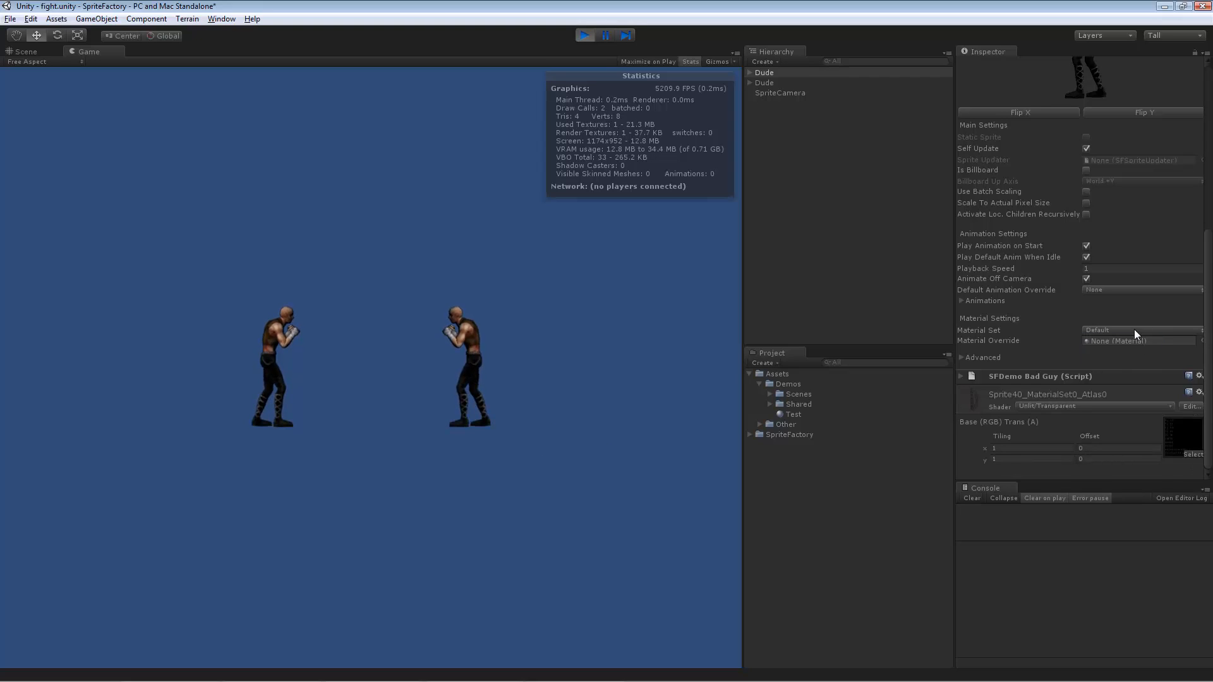
{"action": "left_click", "coordinate": [1120, 328]}
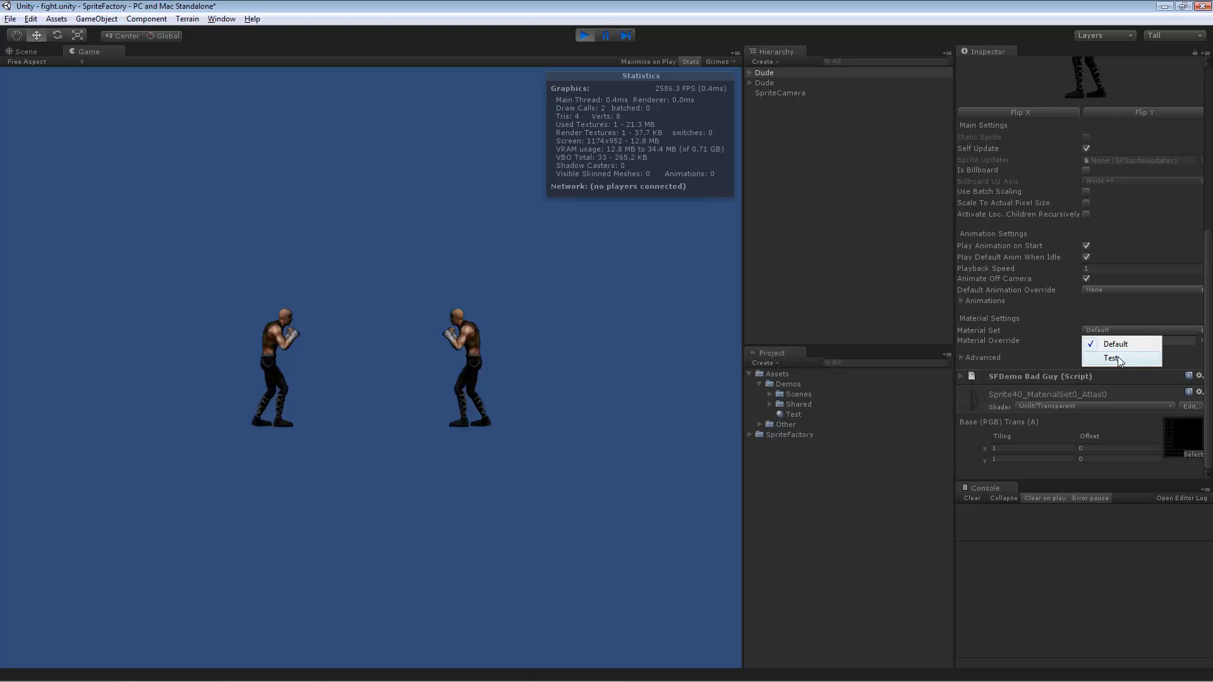
{"action": "left_click", "coordinate": [1117, 357]}
{"action": "left_click", "coordinate": [1123, 330]}
{"action": "left_click", "coordinate": [1123, 344]}
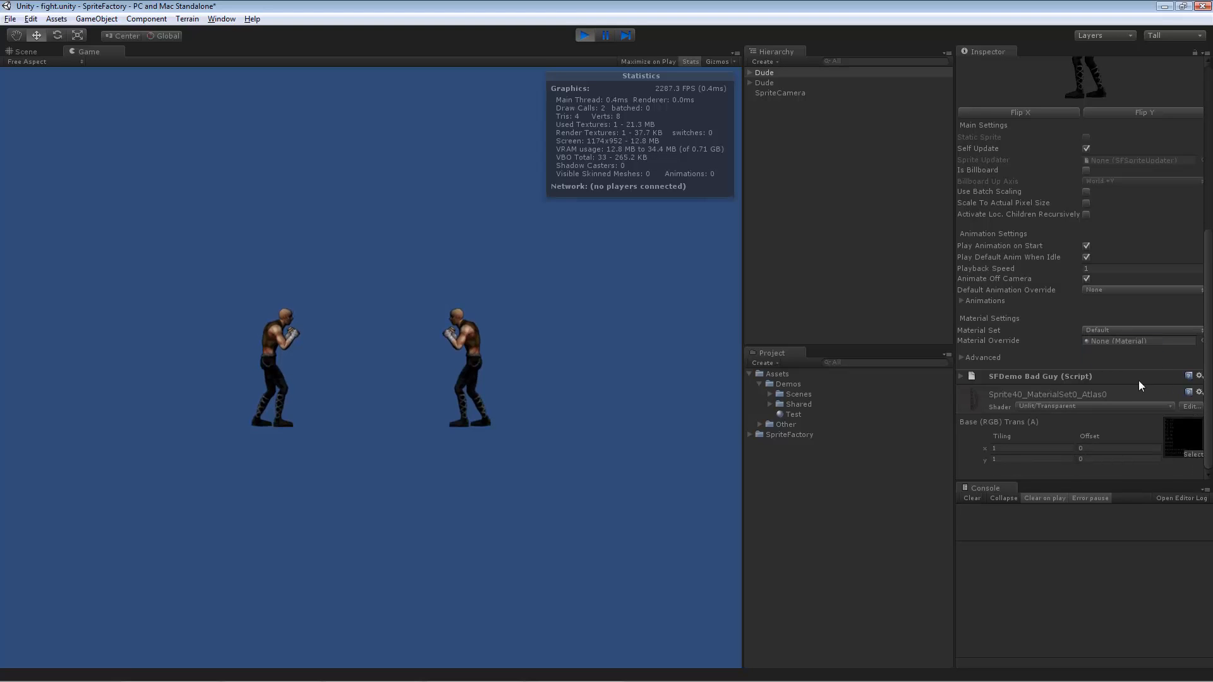
{"action": "left_click", "coordinate": [586, 36]}
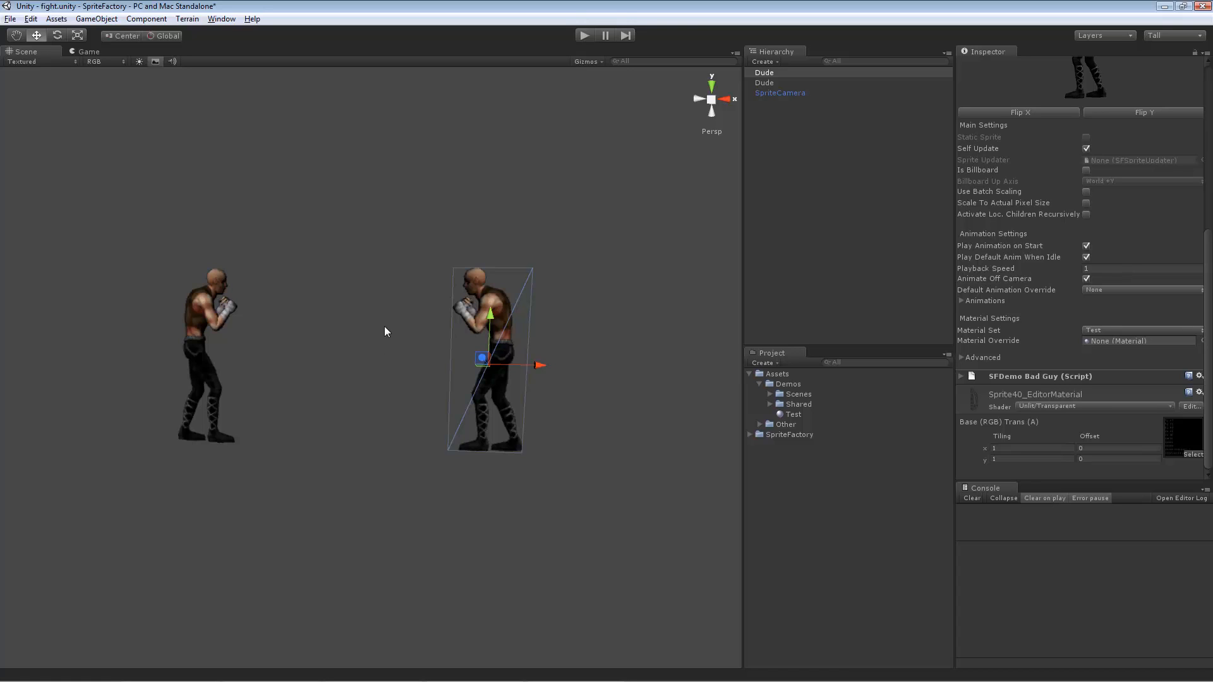
Deactivate the right-facing Dude game object in the scene
{"action": "left_click", "coordinate": [782, 85]}
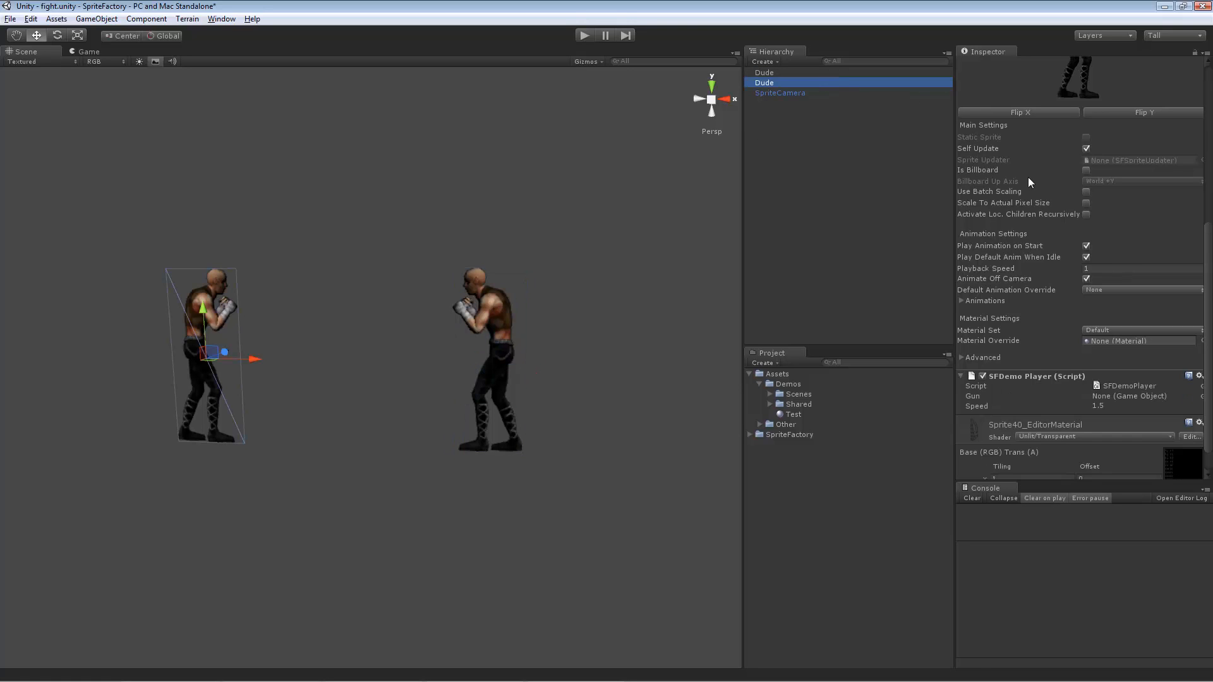
{"action": "scroll", "coordinate": [1074, 278], "scroll_direction": "up", "scroll_amount": 6}
{"action": "scroll", "coordinate": [1083, 293], "scroll_direction": "up", "scroll_amount": 3}
{"action": "left_click", "coordinate": [981, 64]}
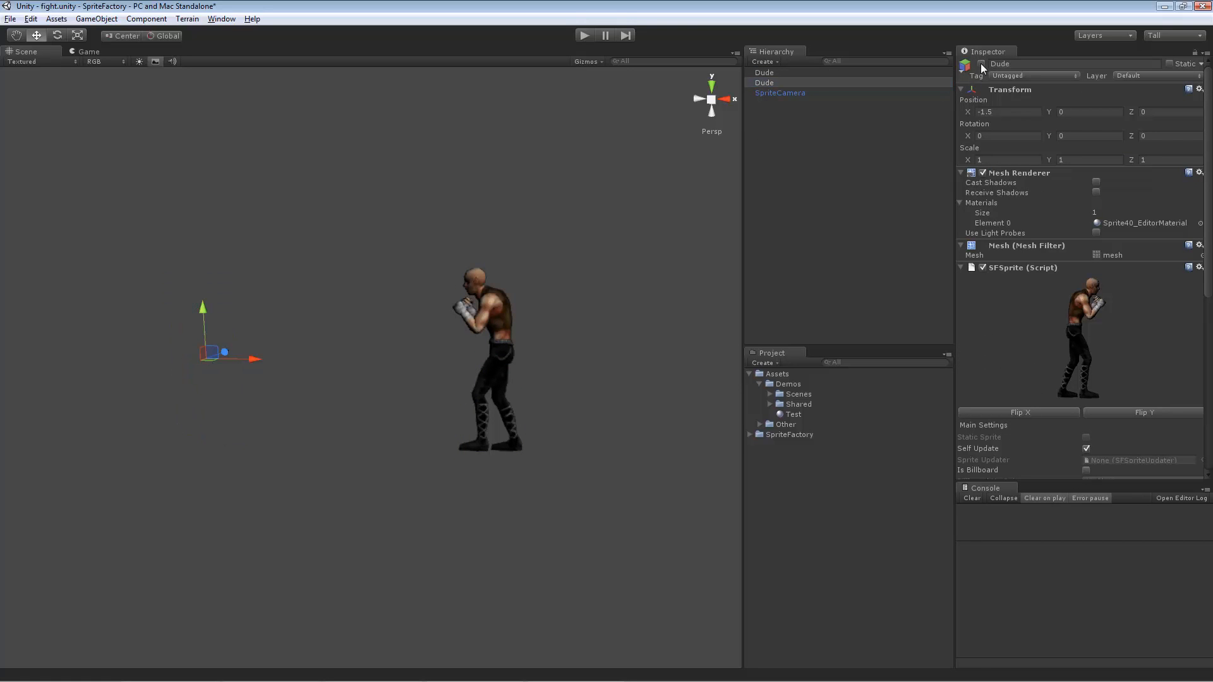
Duplicate the left-facing Dude twice and space the copies out along the X axis, one at about X 0.25
{"action": "left_click", "coordinate": [791, 74]}
{"action": "scroll", "coordinate": [1044, 350], "scroll_direction": "down", "scroll_amount": 10}
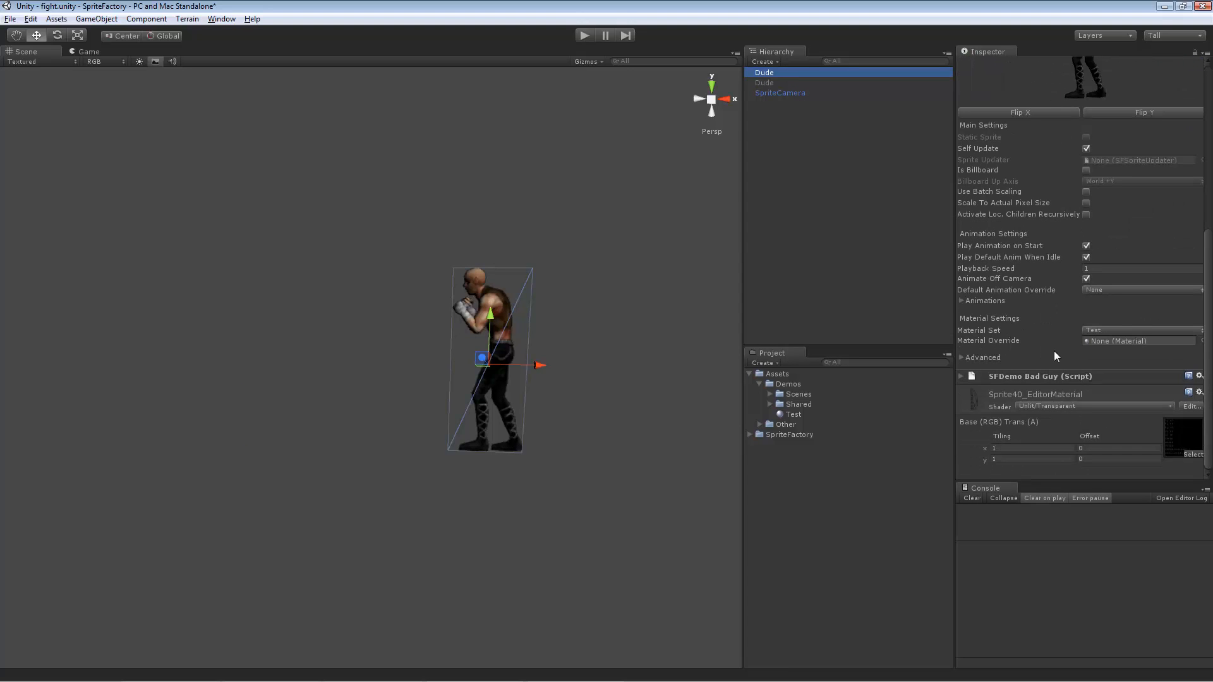
{"action": "key", "text": "ctrl+d"}
{"action": "left_click_drag", "start_coordinate": [540, 364], "coordinate": [295, 363]}
{"action": "key", "text": "ctrl+d"}
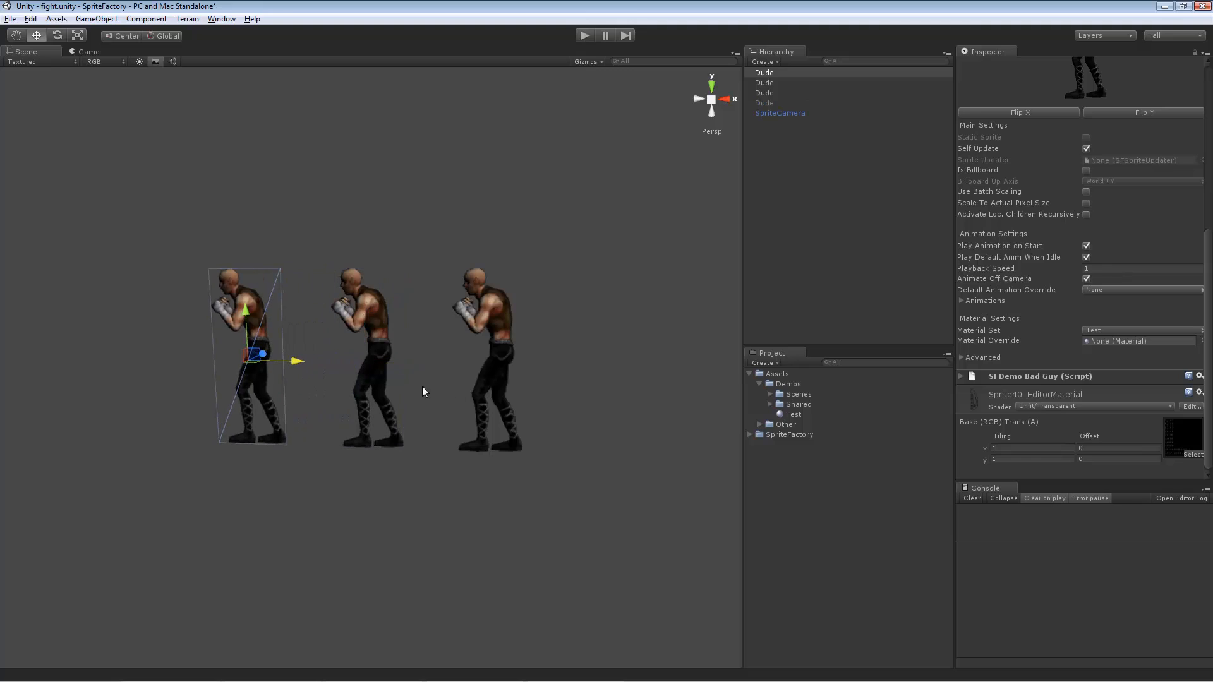
Run the scene, switch the material set of each of the three left-facing Dudes to Default, and stop play mode
{"action": "left_click", "coordinate": [583, 36]}
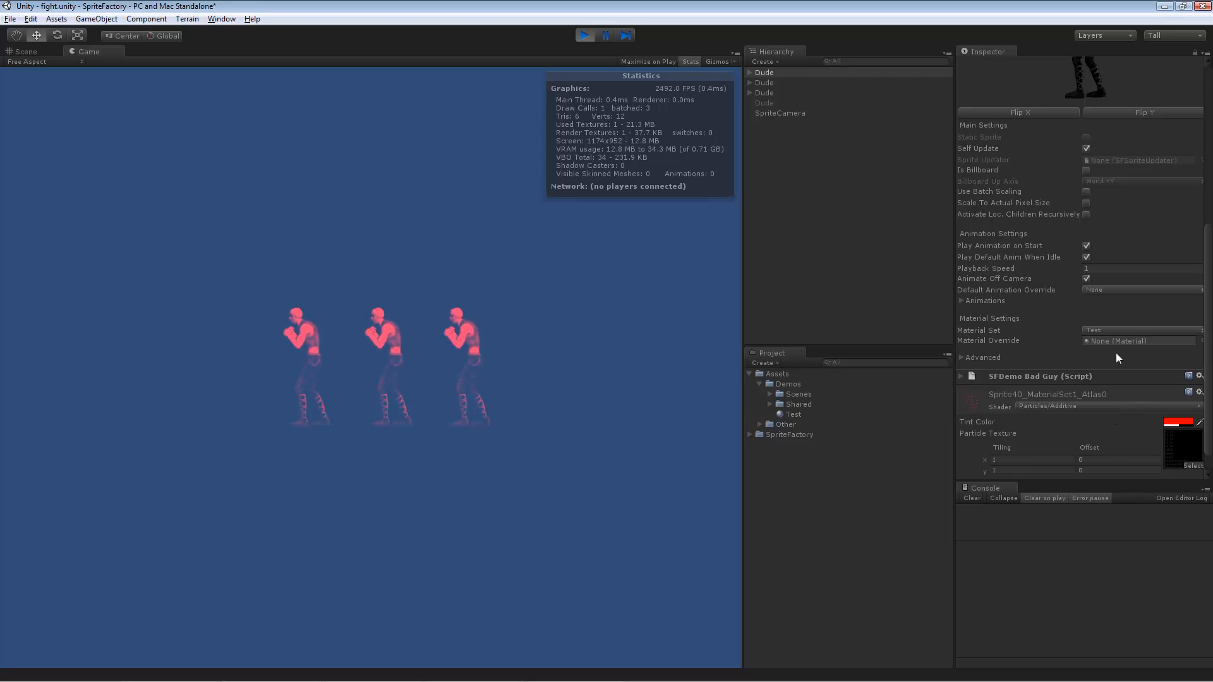
{"action": "left_click", "coordinate": [1111, 327]}
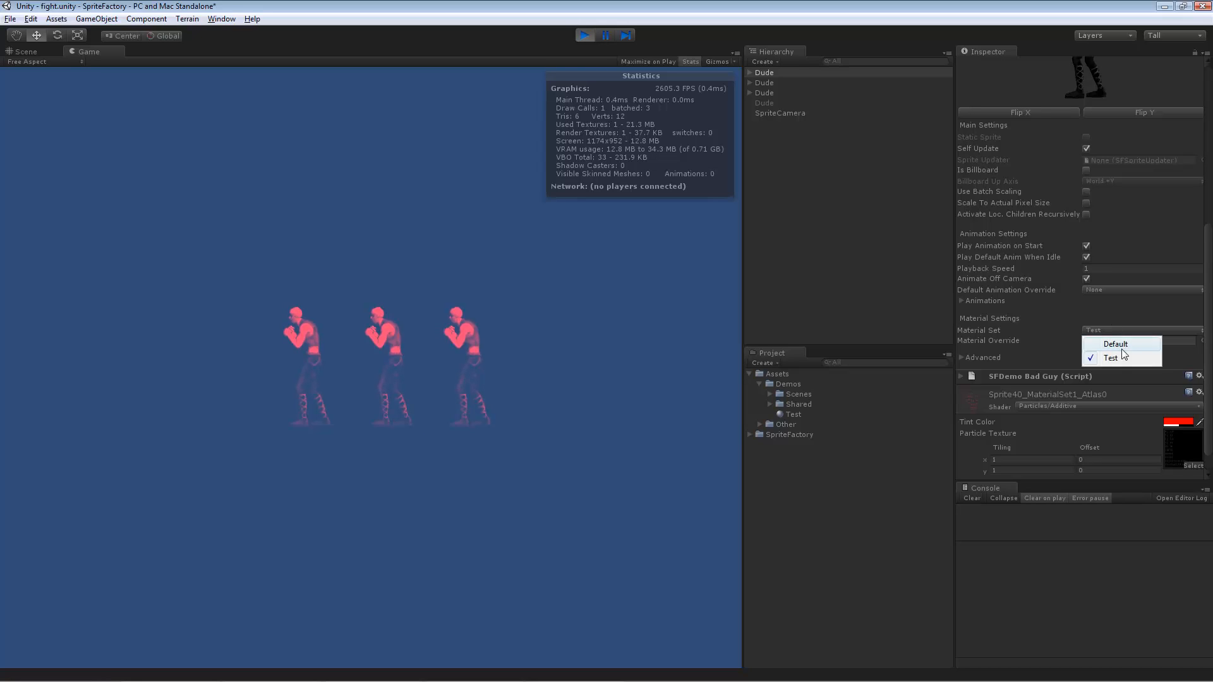
{"action": "left_click", "coordinate": [1120, 344]}
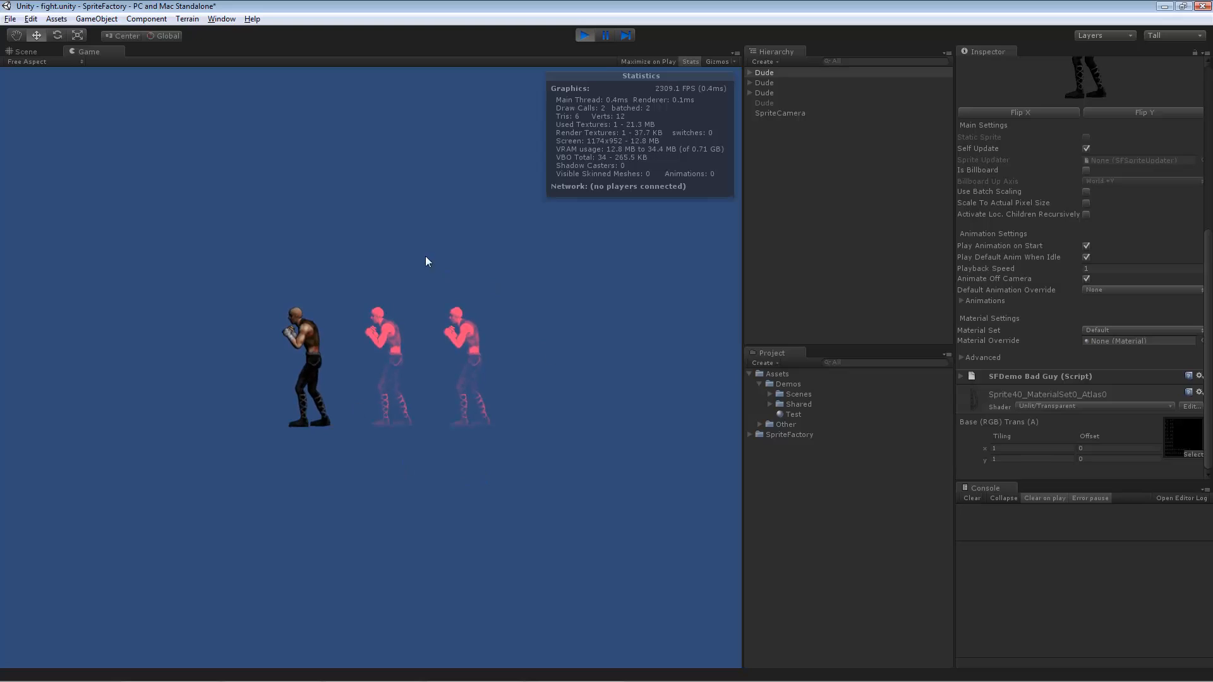
{"action": "left_click", "coordinate": [806, 83]}
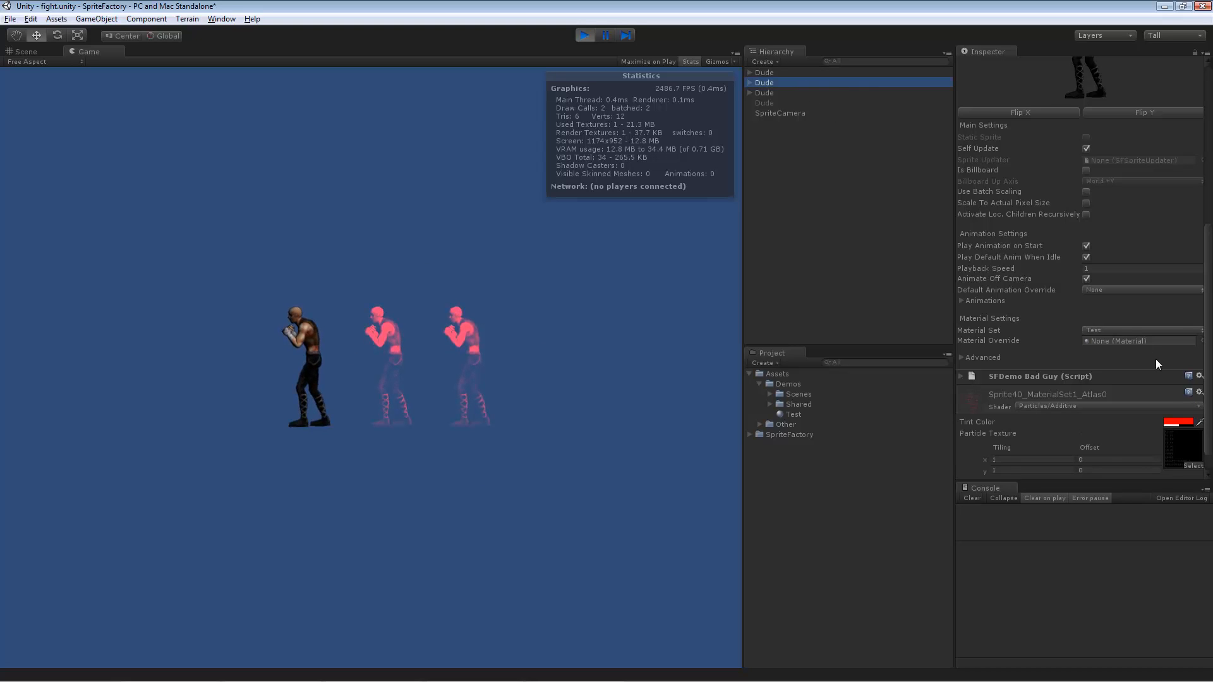
{"action": "left_click", "coordinate": [1119, 333]}
{"action": "left_click", "coordinate": [1123, 342]}
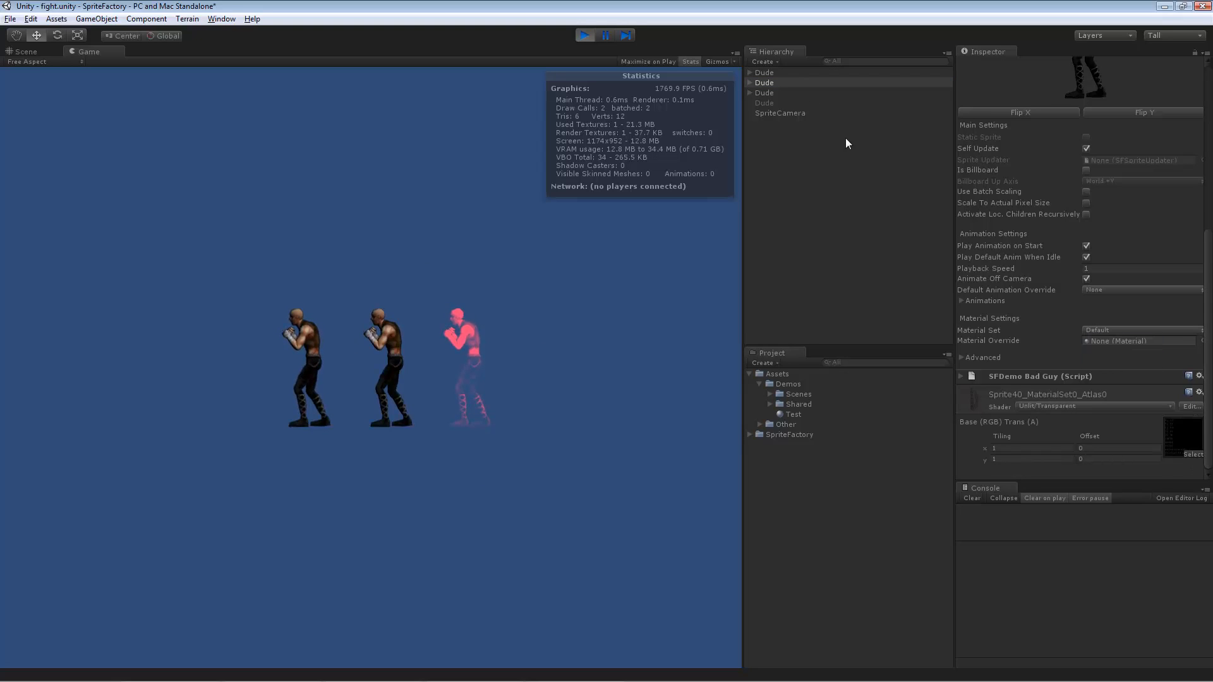
{"action": "left_click", "coordinate": [793, 93]}
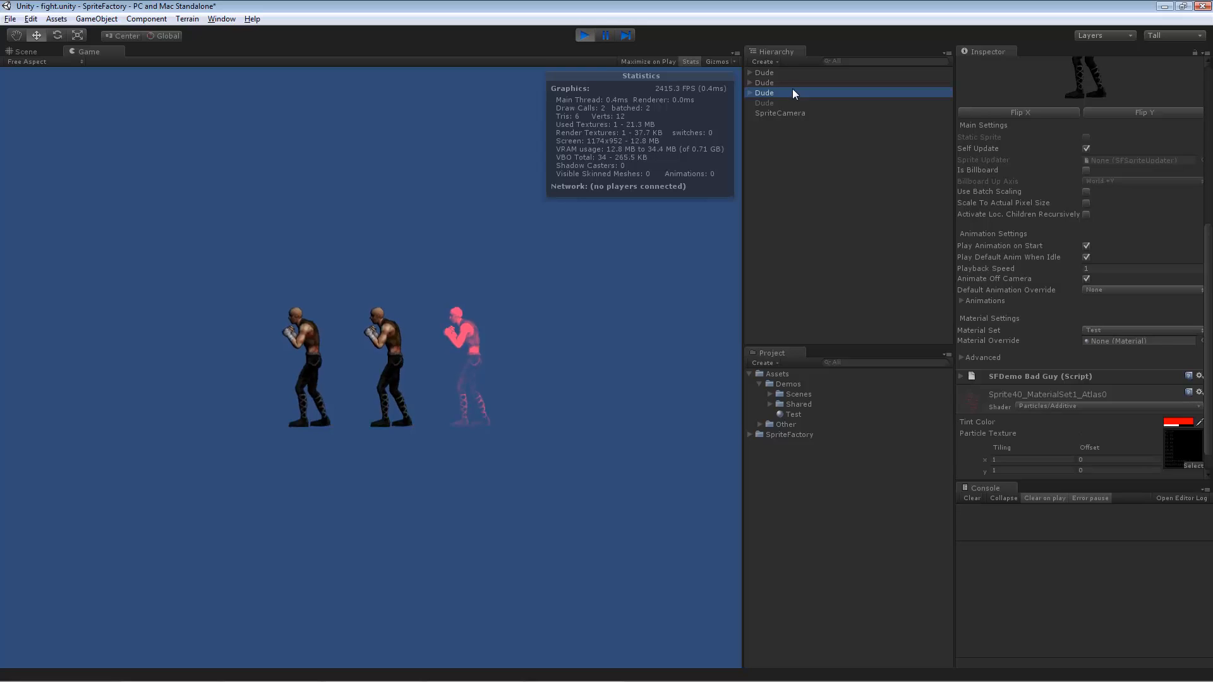
{"action": "left_click", "coordinate": [1110, 329]}
{"action": "left_click", "coordinate": [1115, 345]}
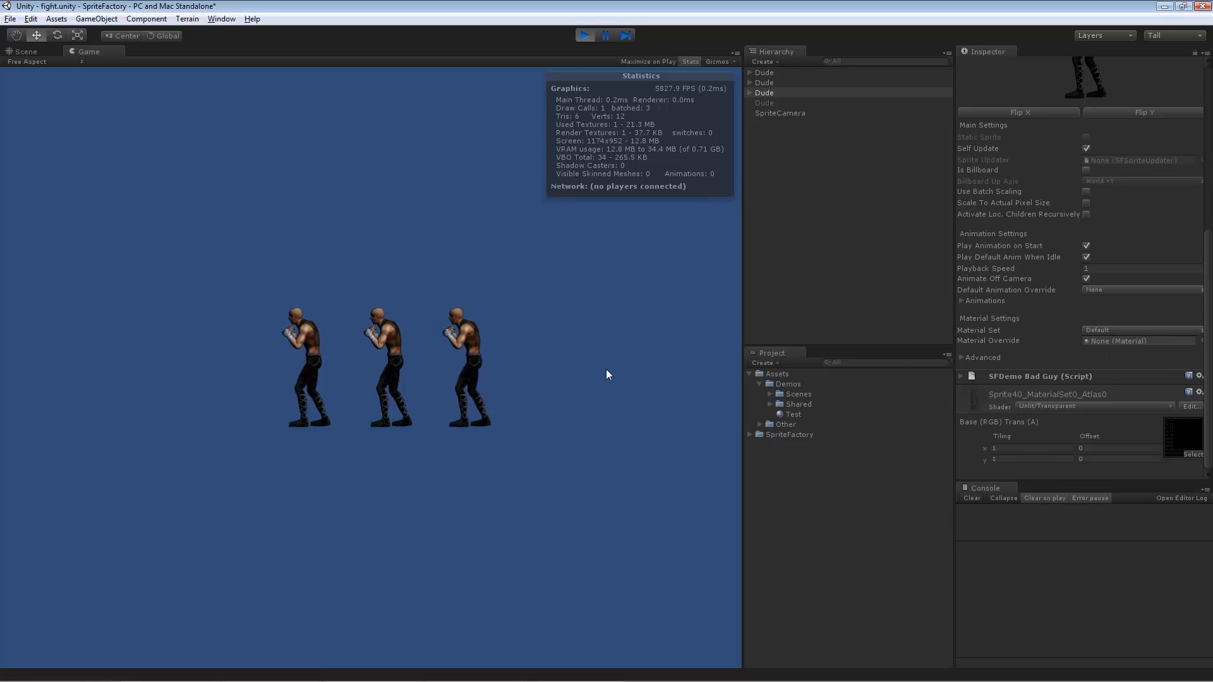
{"action": "left_click", "coordinate": [580, 34]}
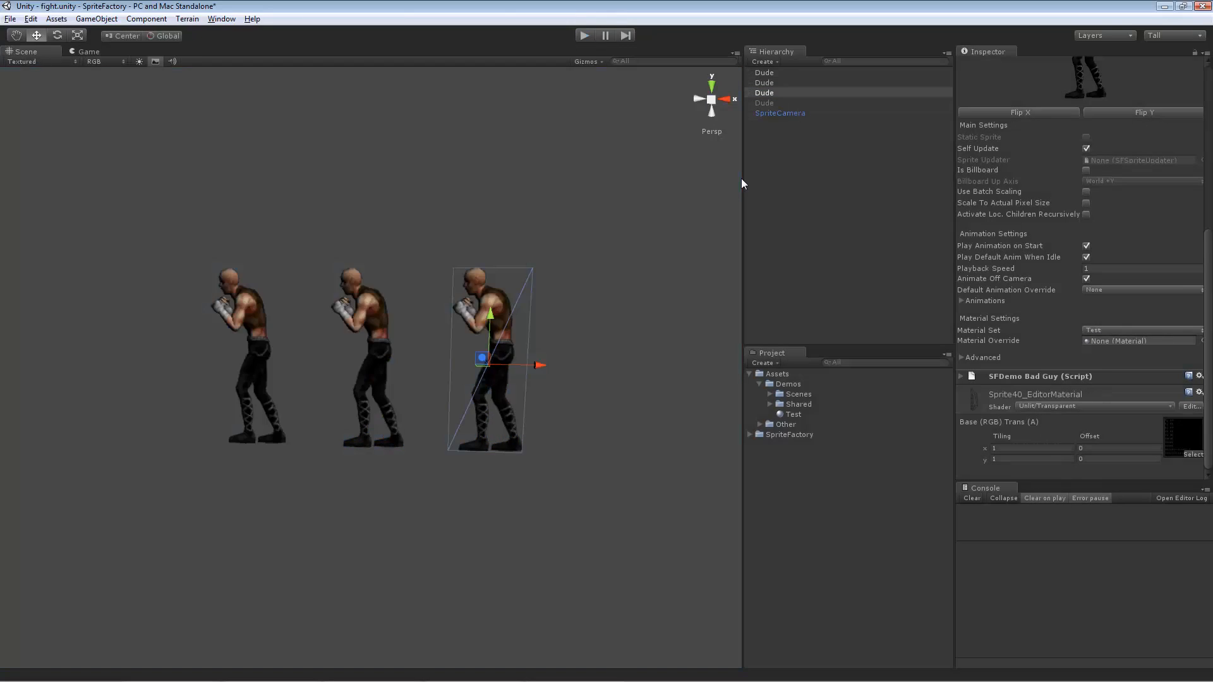
Set the material set of all three left-facing Dudes to Default in edit mode and deselect them
{"action": "left_click", "coordinate": [1090, 334]}
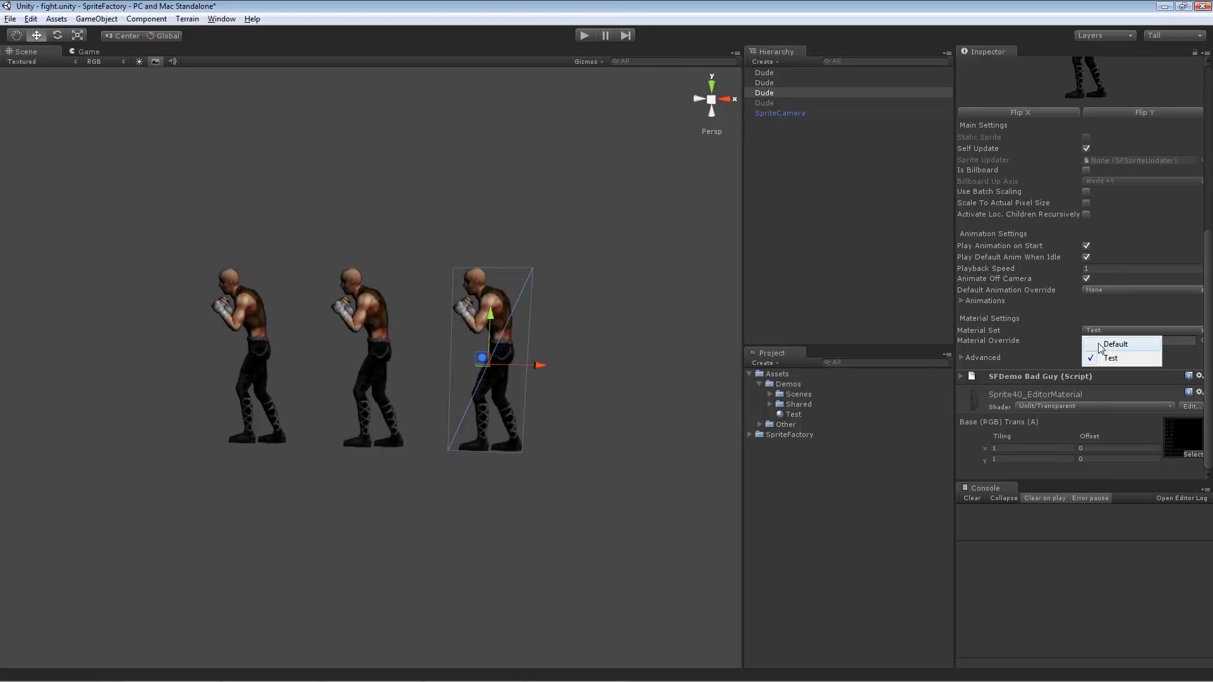
{"action": "left_click", "coordinate": [1102, 354]}
{"action": "left_click", "coordinate": [371, 304]}
{"action": "left_click", "coordinate": [1087, 329]}
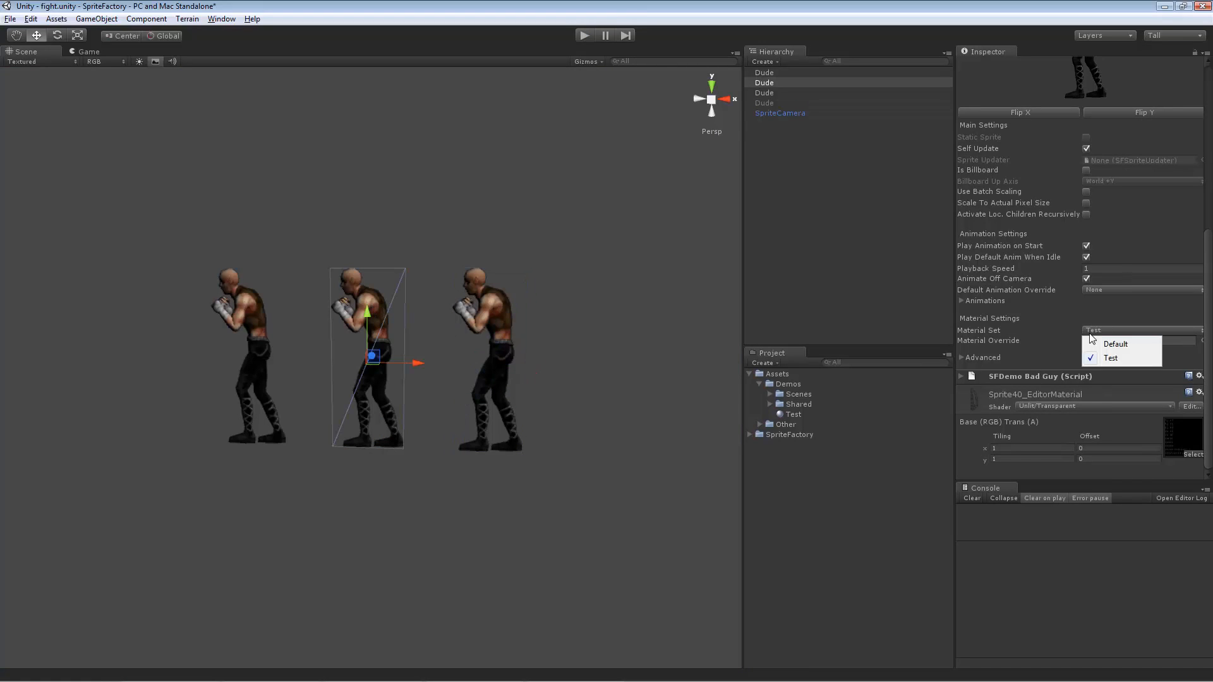
{"action": "left_click", "coordinate": [1115, 344]}
{"action": "left_click", "coordinate": [256, 324]}
{"action": "left_click", "coordinate": [1118, 330]}
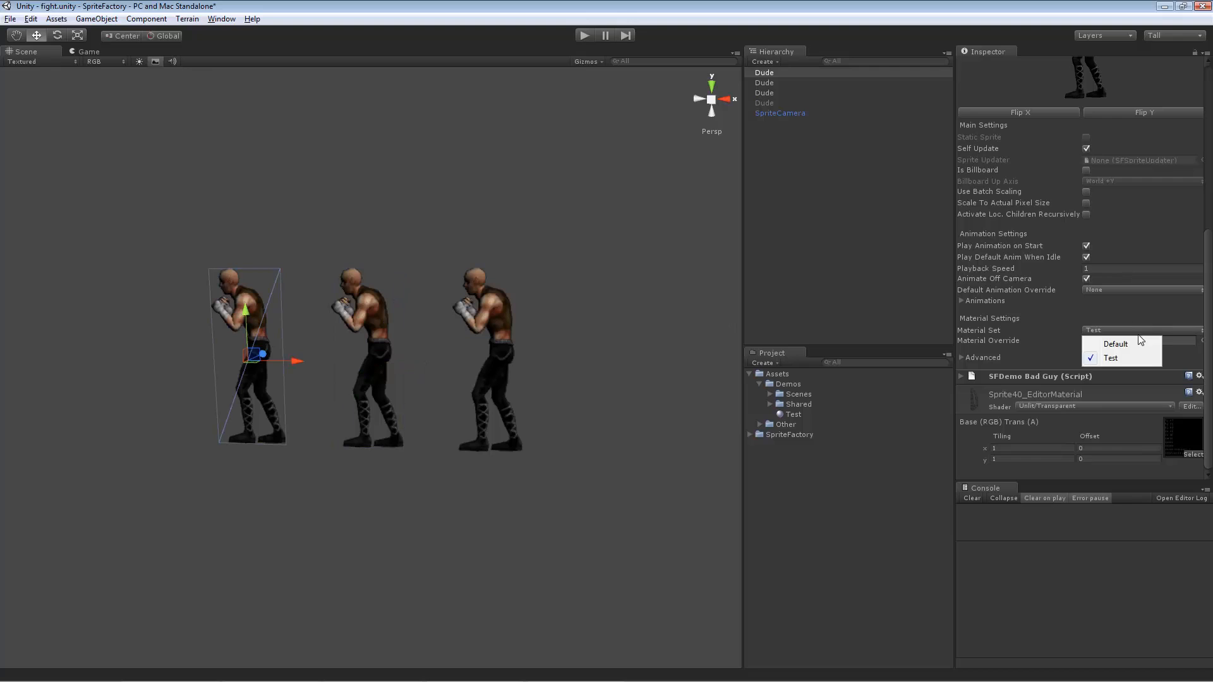
{"action": "left_click", "coordinate": [1123, 341]}
{"action": "left_click", "coordinate": [559, 244]}
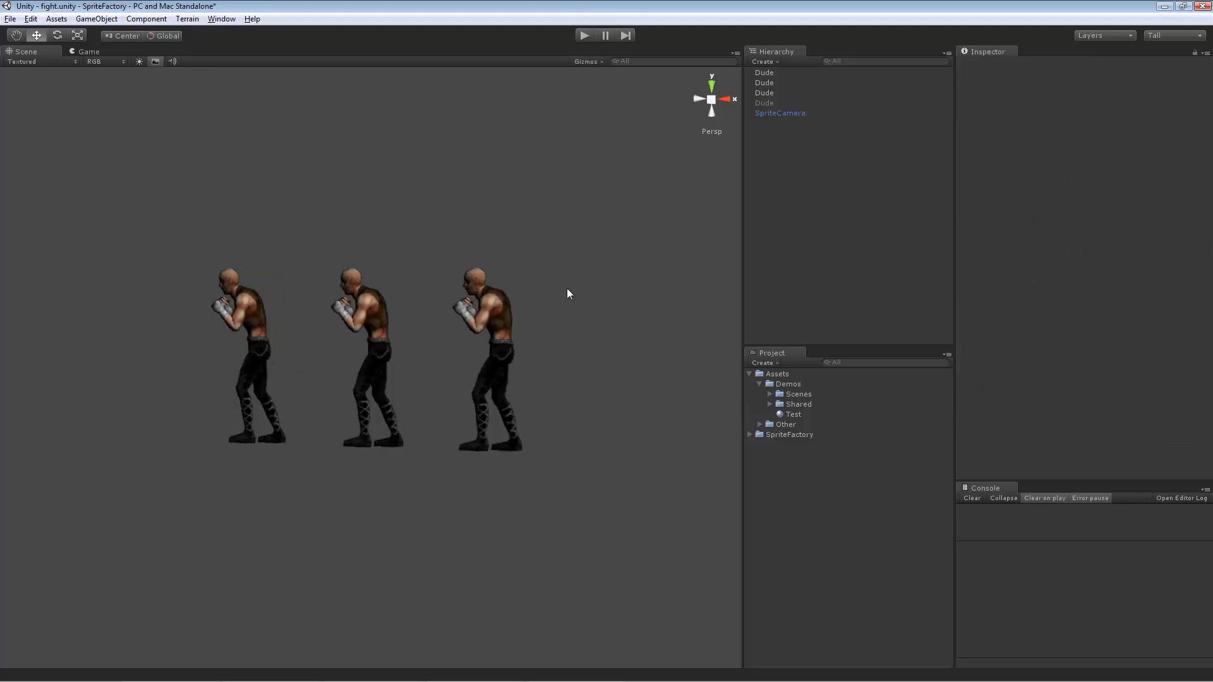
{"action": "left_click", "coordinate": [506, 304]}
{"action": "left_click", "coordinate": [583, 248]}
{"action": "left_click", "coordinate": [348, 298]}
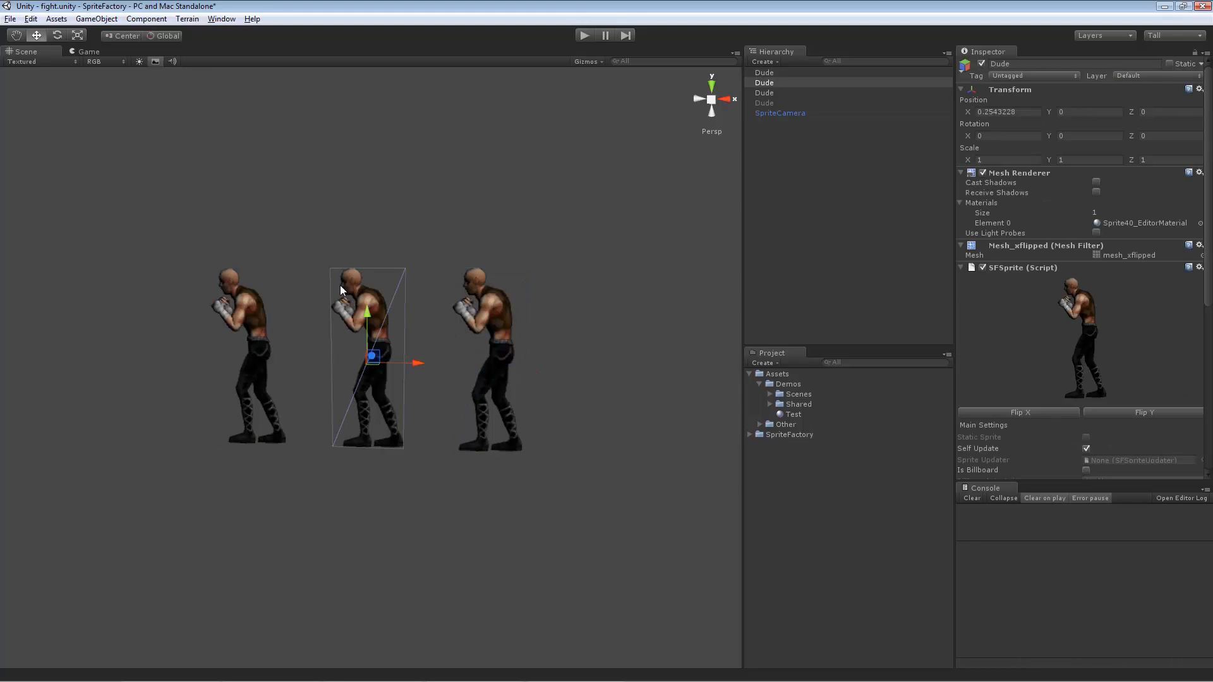
{"action": "left_click", "coordinate": [302, 294]}
{"action": "left_click", "coordinate": [264, 301]}
{"action": "left_click", "coordinate": [556, 204]}
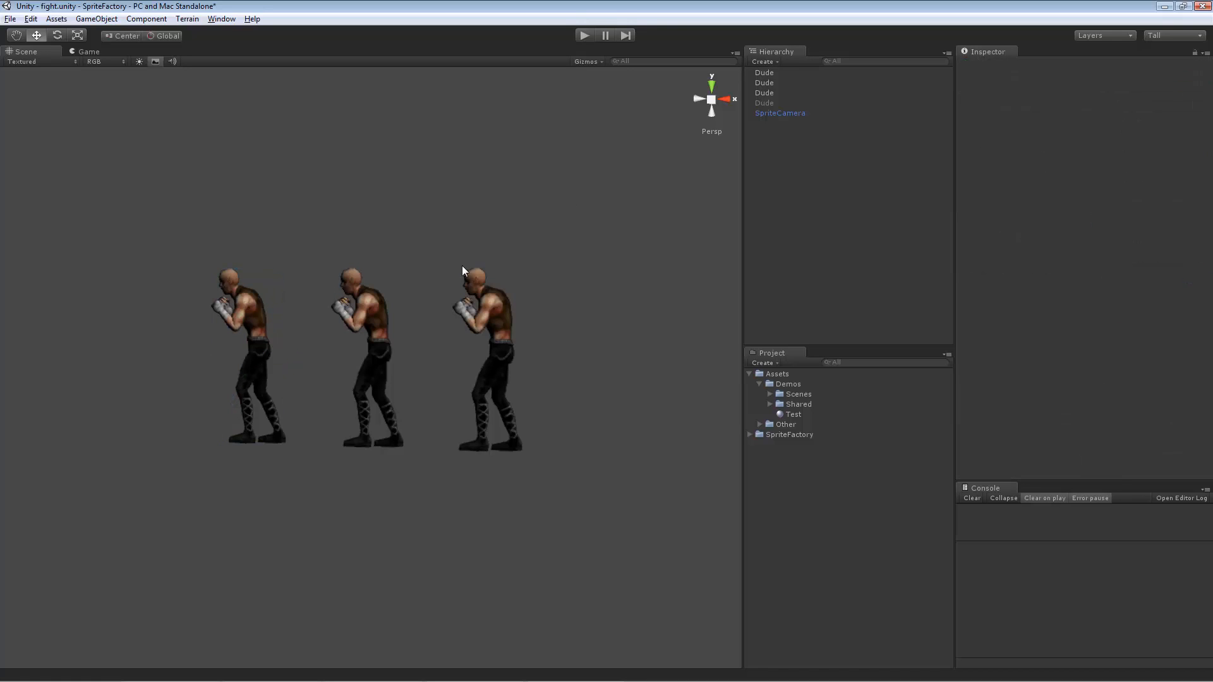
{"action": "left_click", "coordinate": [268, 309]}
Assign the Test material as the material override on all three left-facing Dudes, and test-run and stop the scene
{"action": "left_click", "coordinate": [480, 308]}
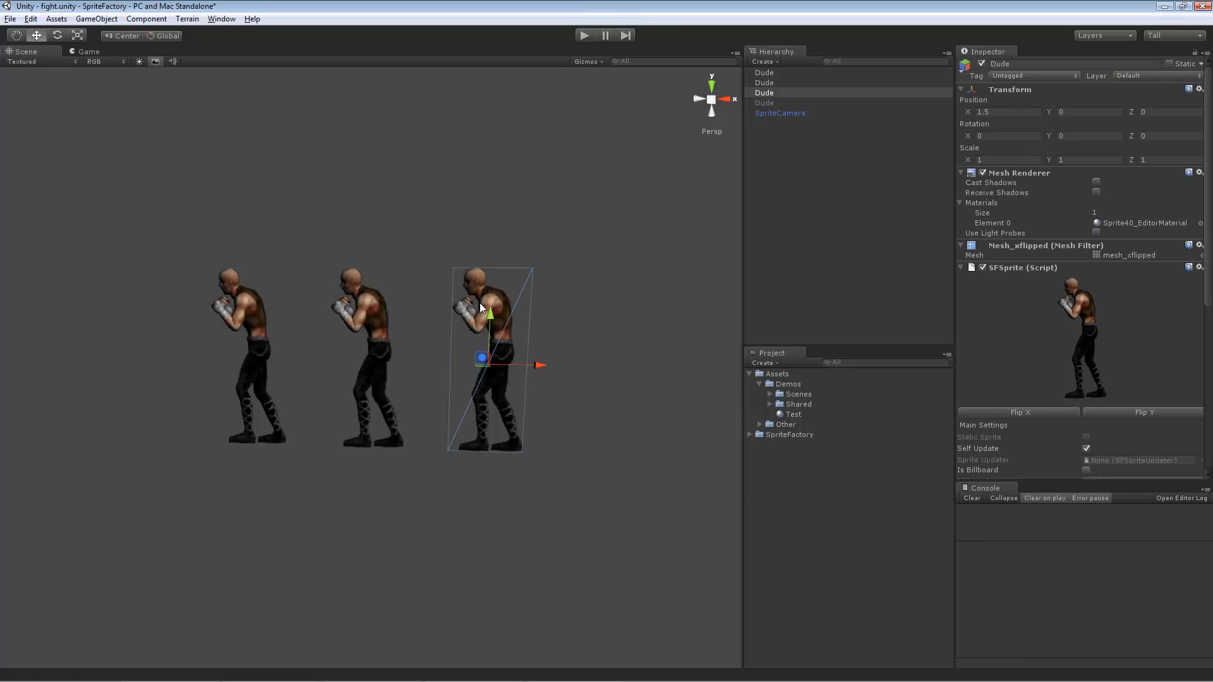
{"action": "scroll", "coordinate": [1055, 359], "scroll_direction": "down", "scroll_amount": 10}
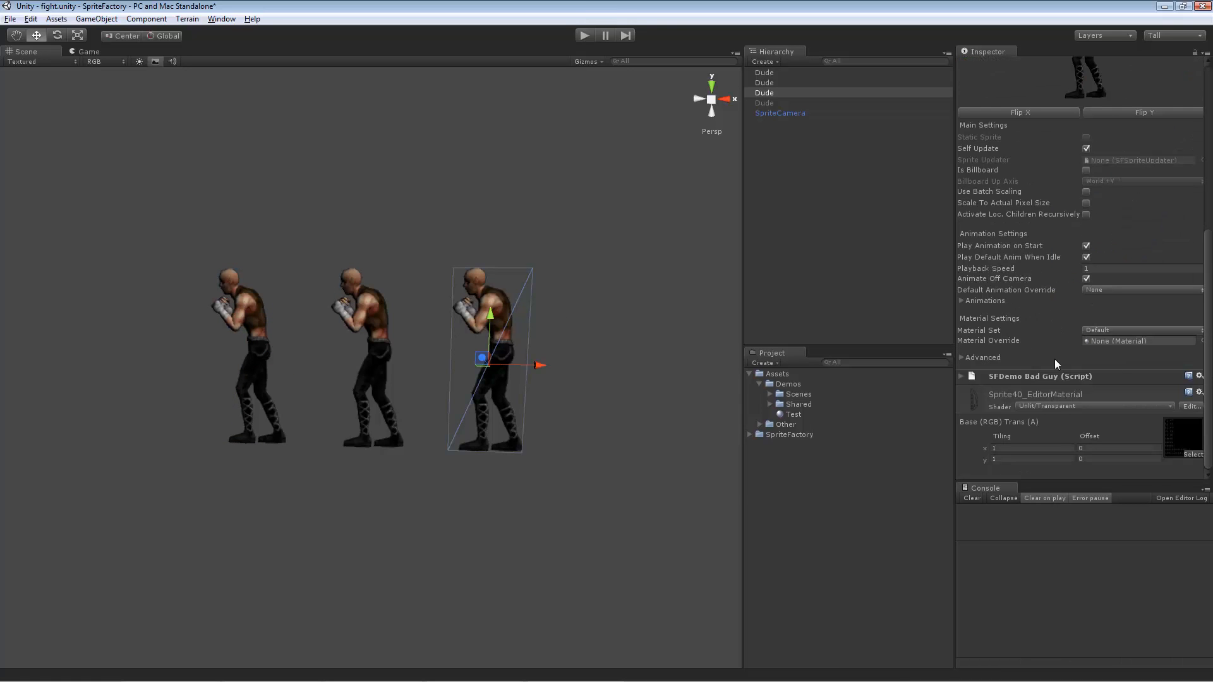
{"action": "mouse_move", "coordinate": [1018, 340]}
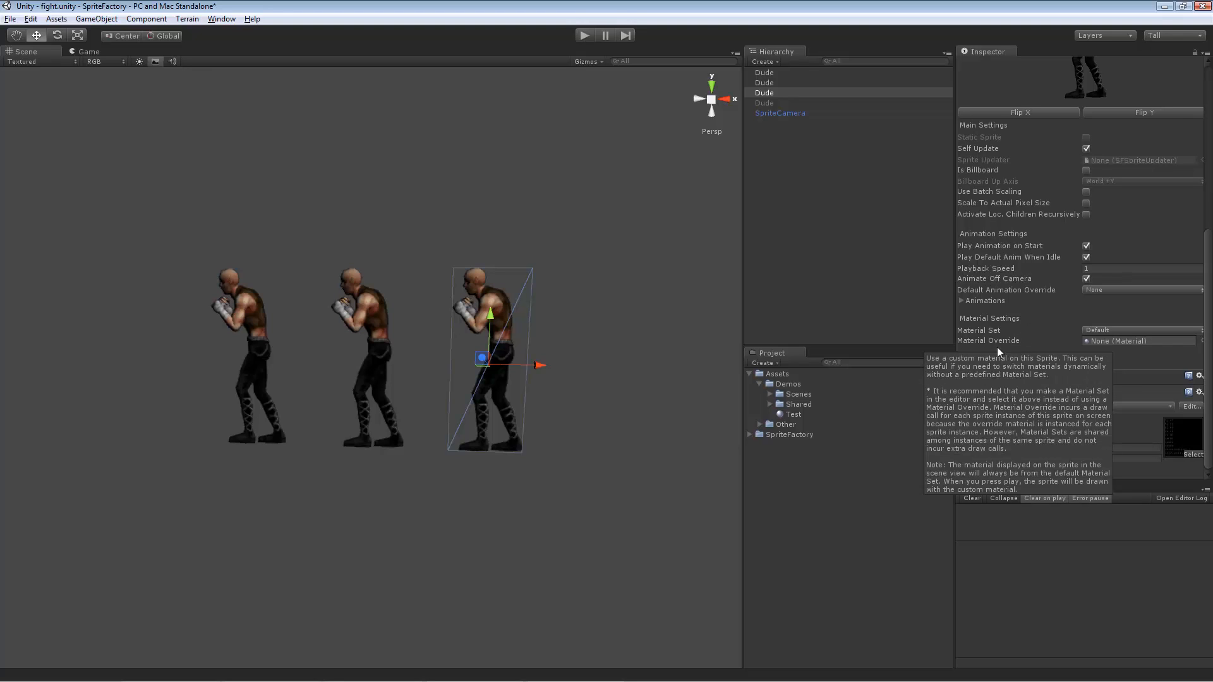
{"action": "left_click_drag", "start_coordinate": [786, 415], "coordinate": [1093, 343]}
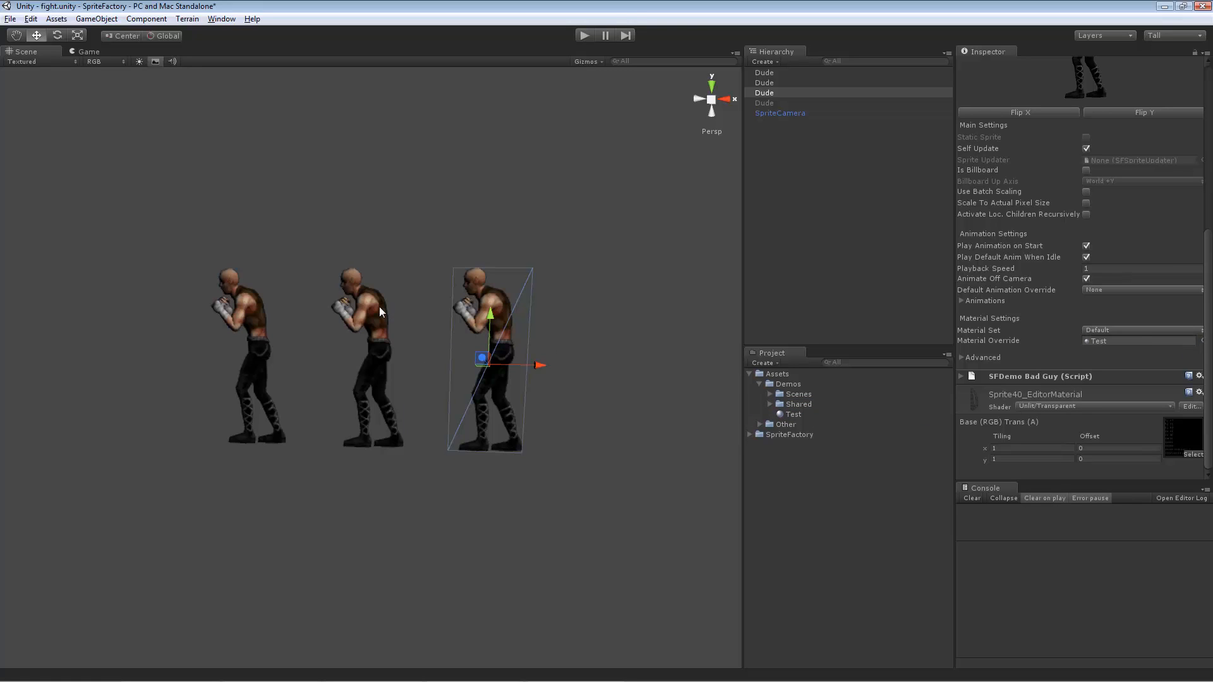
{"action": "left_click", "coordinate": [370, 345]}
{"action": "left_click_drag", "start_coordinate": [786, 415], "coordinate": [1103, 340]}
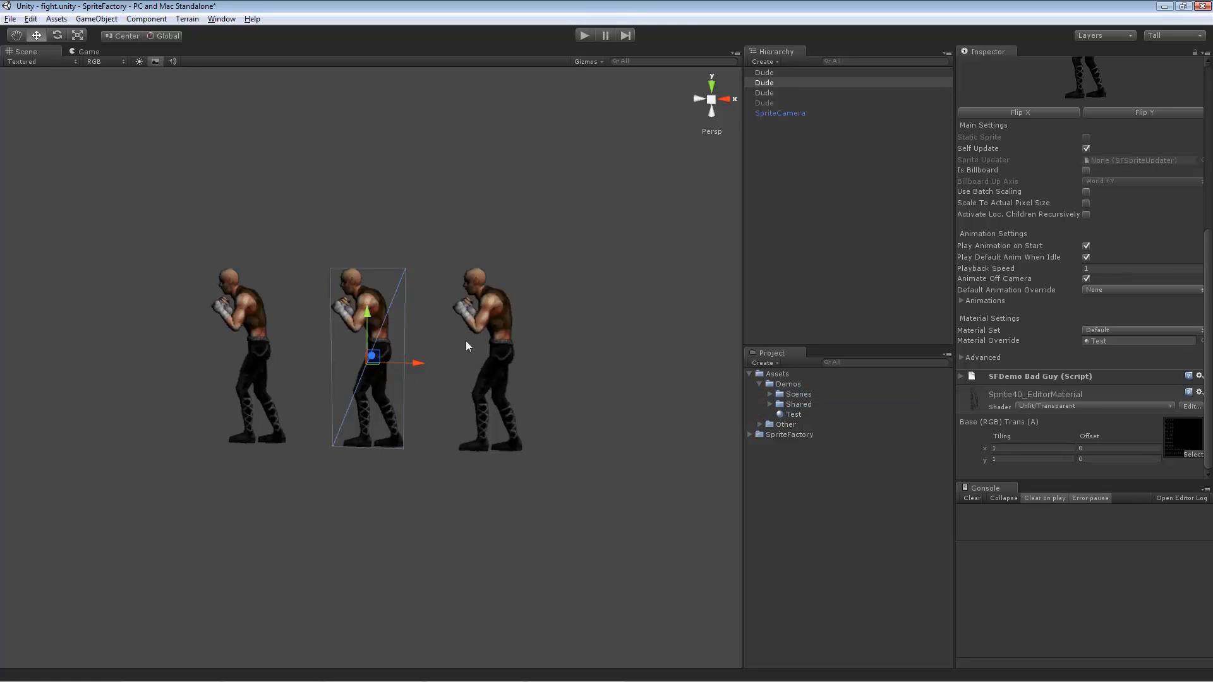
{"action": "left_click", "coordinate": [260, 335]}
{"action": "left_click_drag", "start_coordinate": [794, 415], "coordinate": [1116, 345]}
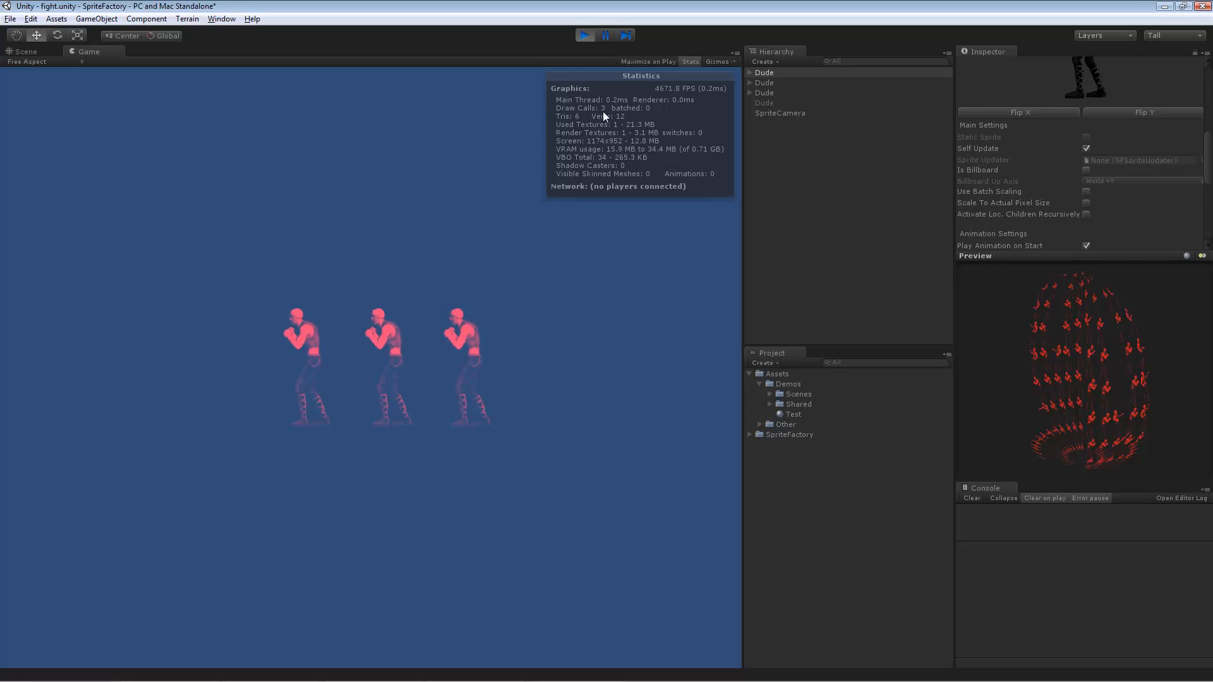
{"action": "left_click", "coordinate": [583, 36]}
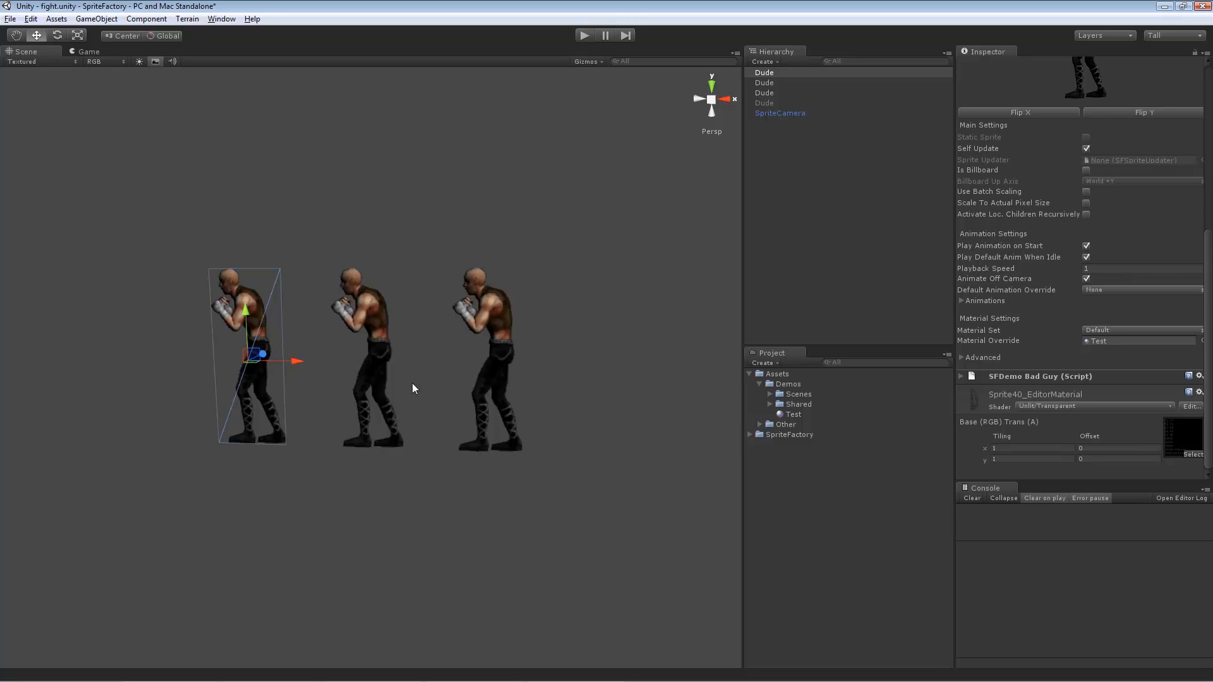
Reset the material override of all three left-facing Dudes to None and deselect them
{"action": "left_click", "coordinate": [1203, 341]}
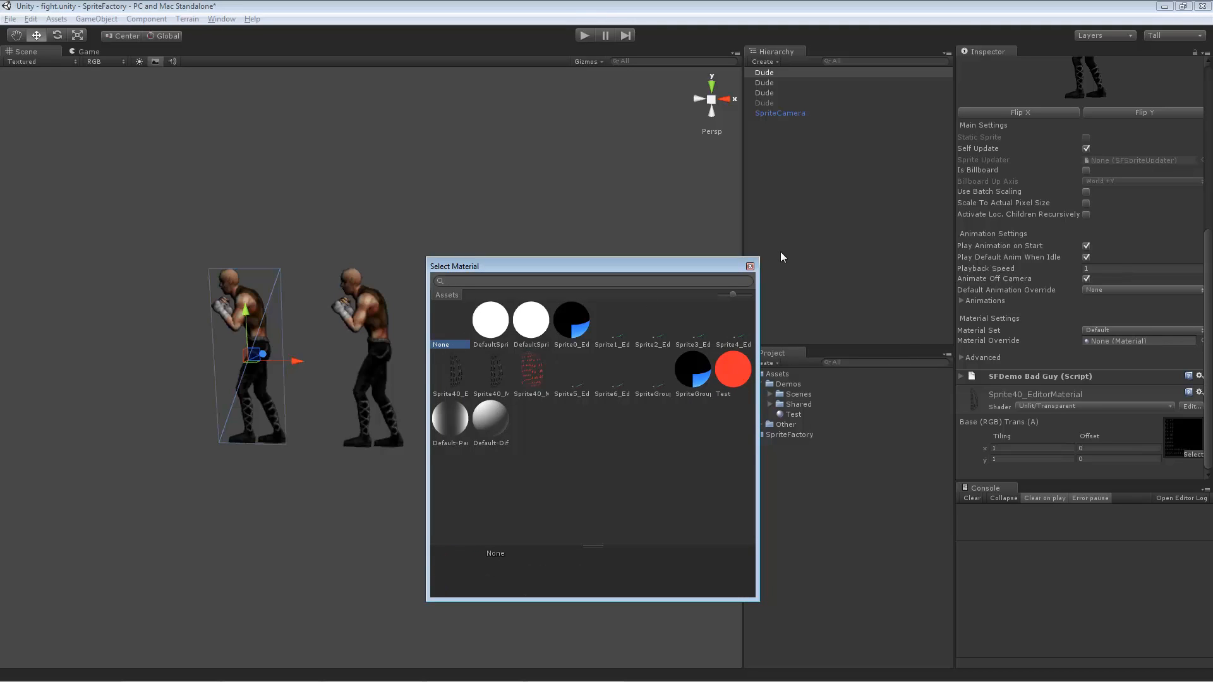
{"action": "left_click", "coordinate": [750, 266]}
{"action": "left_click", "coordinate": [353, 328]}
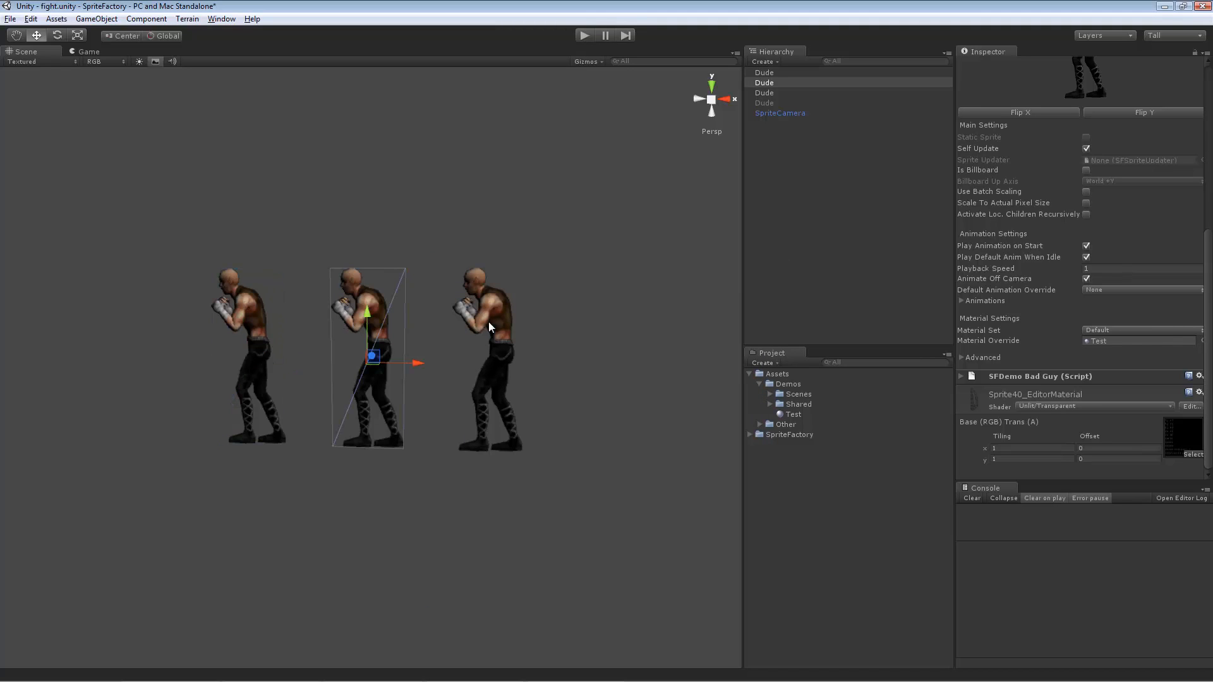
{"action": "left_click", "coordinate": [1203, 341]}
{"action": "left_click", "coordinate": [442, 331]}
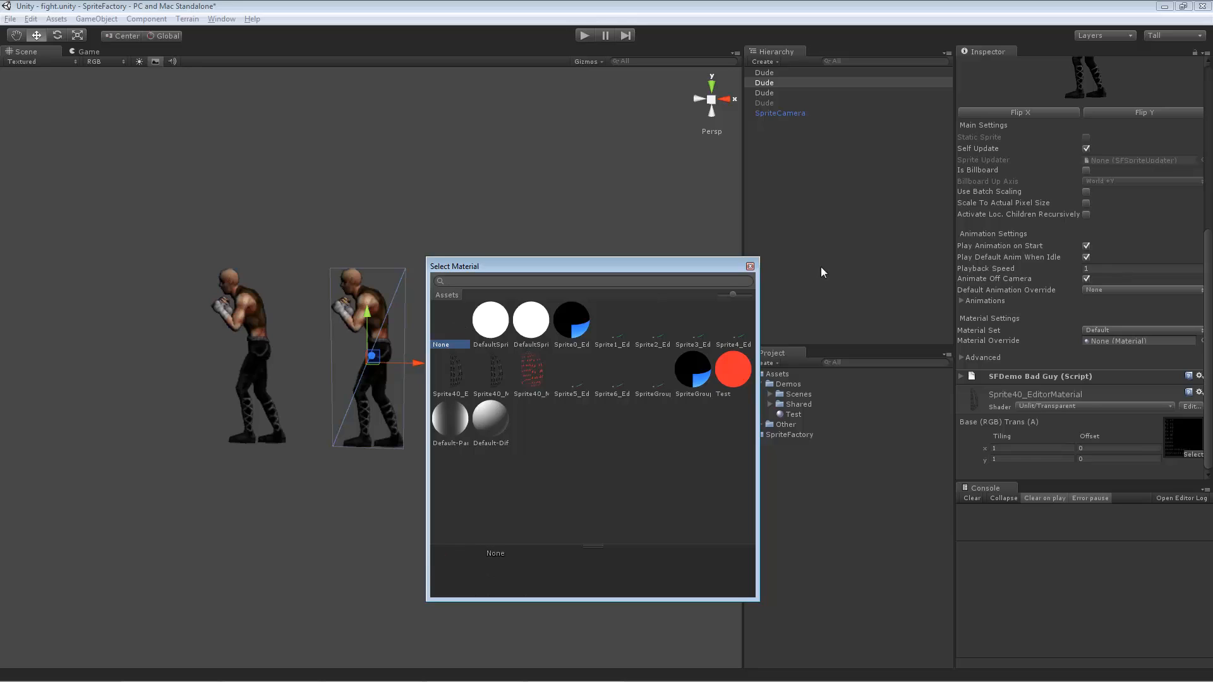
{"action": "left_click", "coordinate": [750, 266]}
{"action": "left_click", "coordinate": [499, 331]}
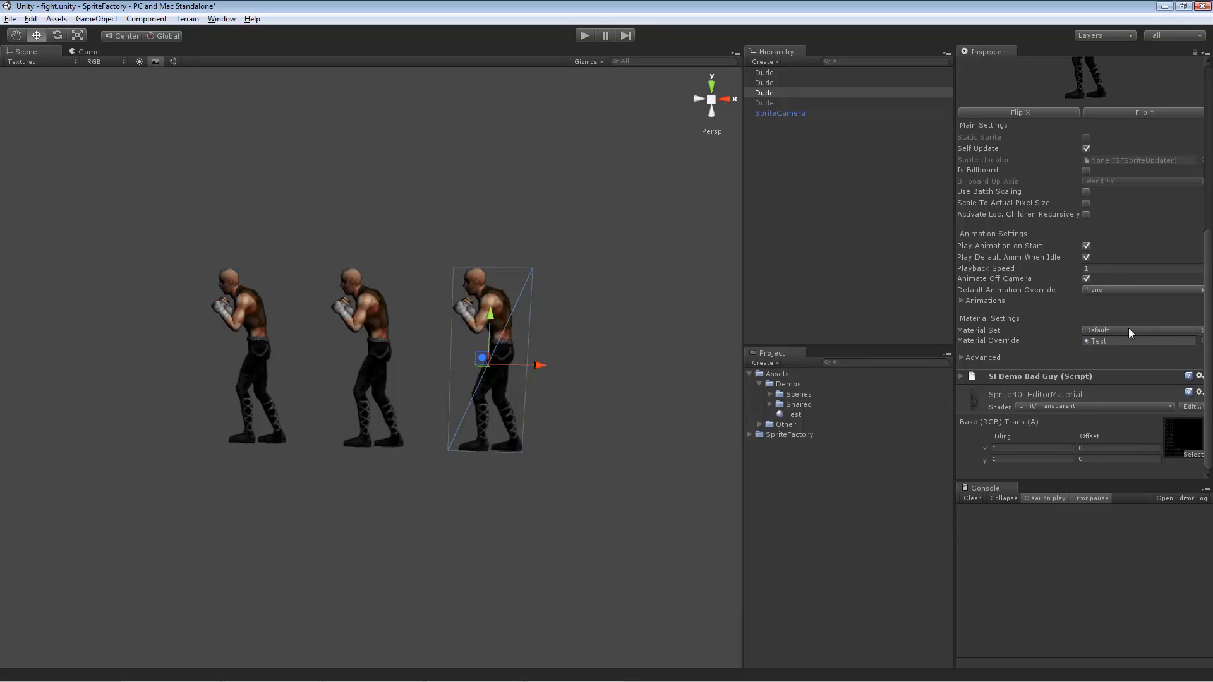
{"action": "left_click", "coordinate": [1203, 341]}
{"action": "left_click", "coordinate": [492, 322]}
{"action": "left_click", "coordinate": [447, 325]}
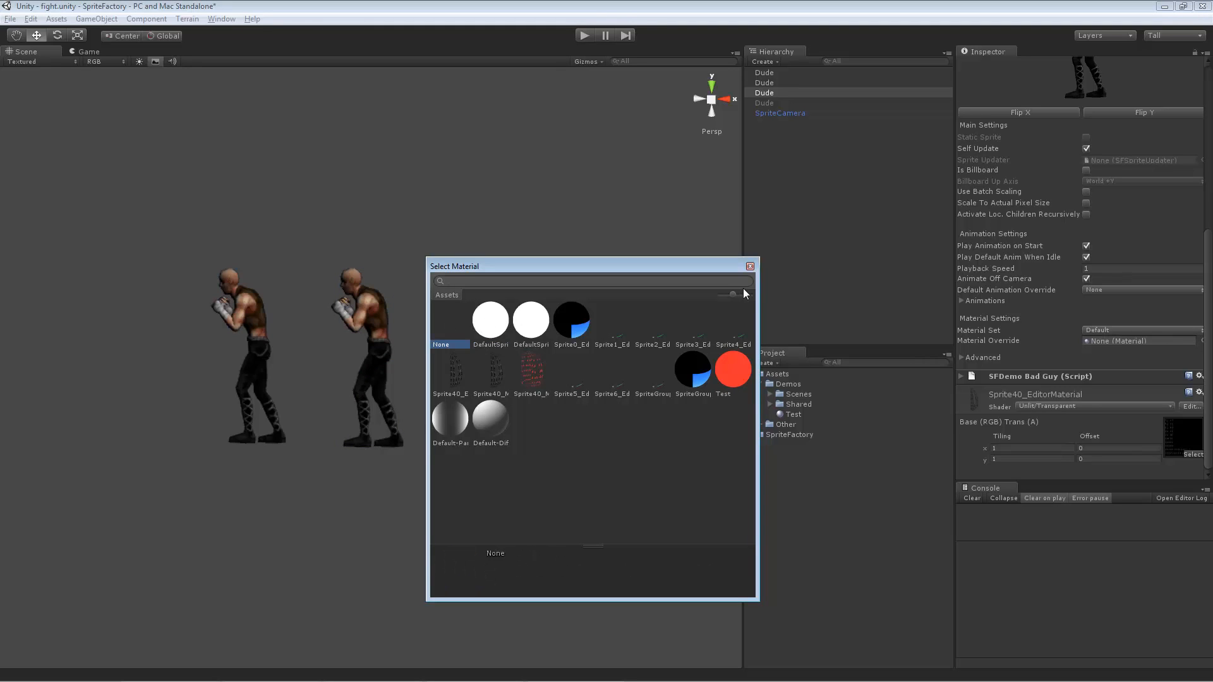
{"action": "left_click", "coordinate": [750, 267]}
{"action": "left_click", "coordinate": [631, 290]}
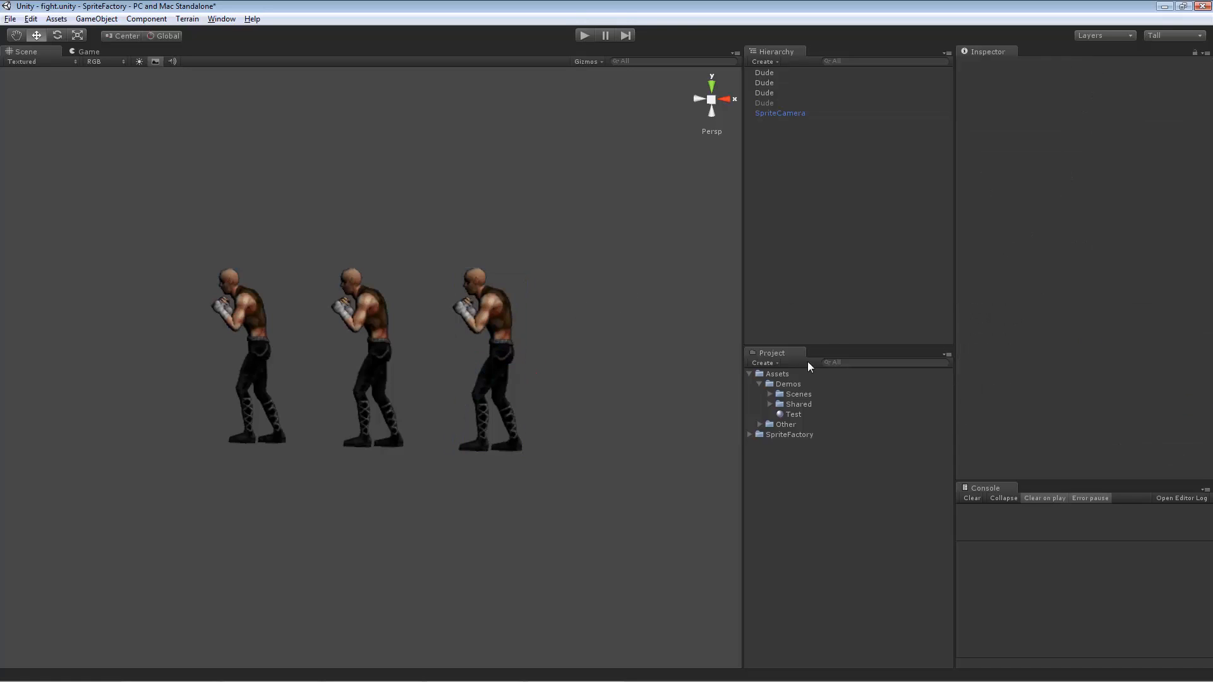
Delete the two duplicated Dudes, keeping only the original left-facing one at X 1.5
{"action": "left_click", "coordinate": [356, 311]}
{"action": "left_click", "coordinate": [274, 308]}
{"action": "key", "text": "Delete"}
{"action": "left_click", "coordinate": [368, 308]}
{"action": "key", "text": "Delete"}
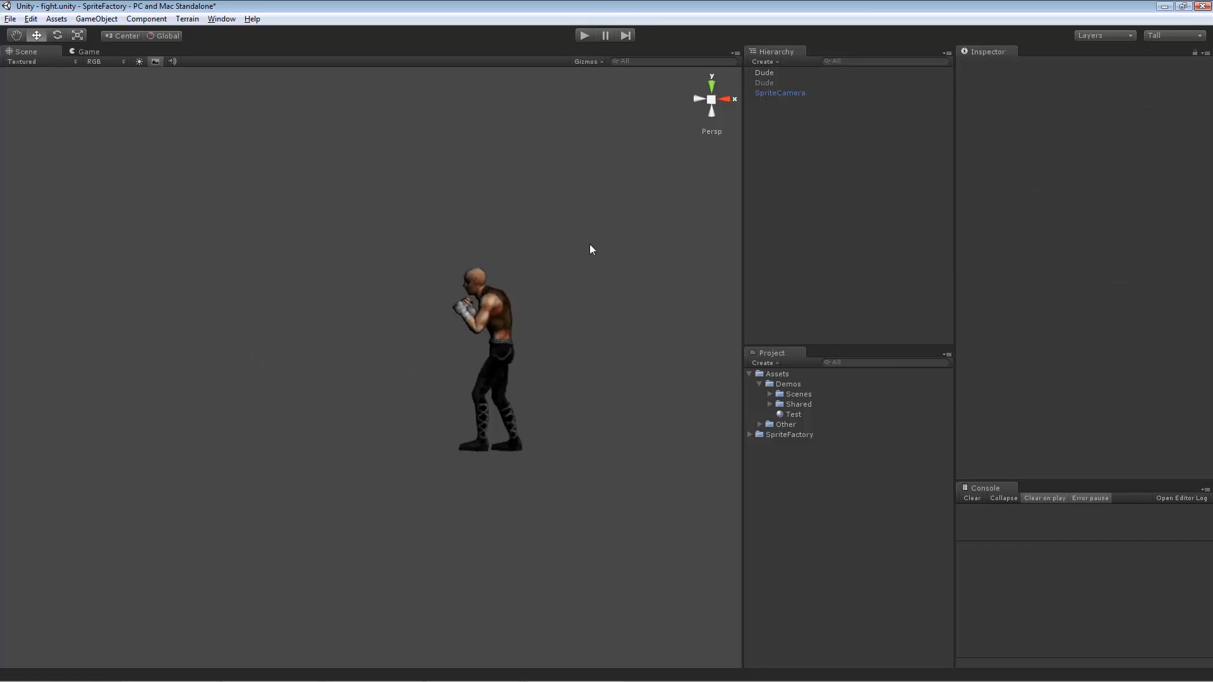
Select the active left-facing Dude and review its material and main sprite settings, including the Self Update option
{"action": "left_click", "coordinate": [781, 83]}
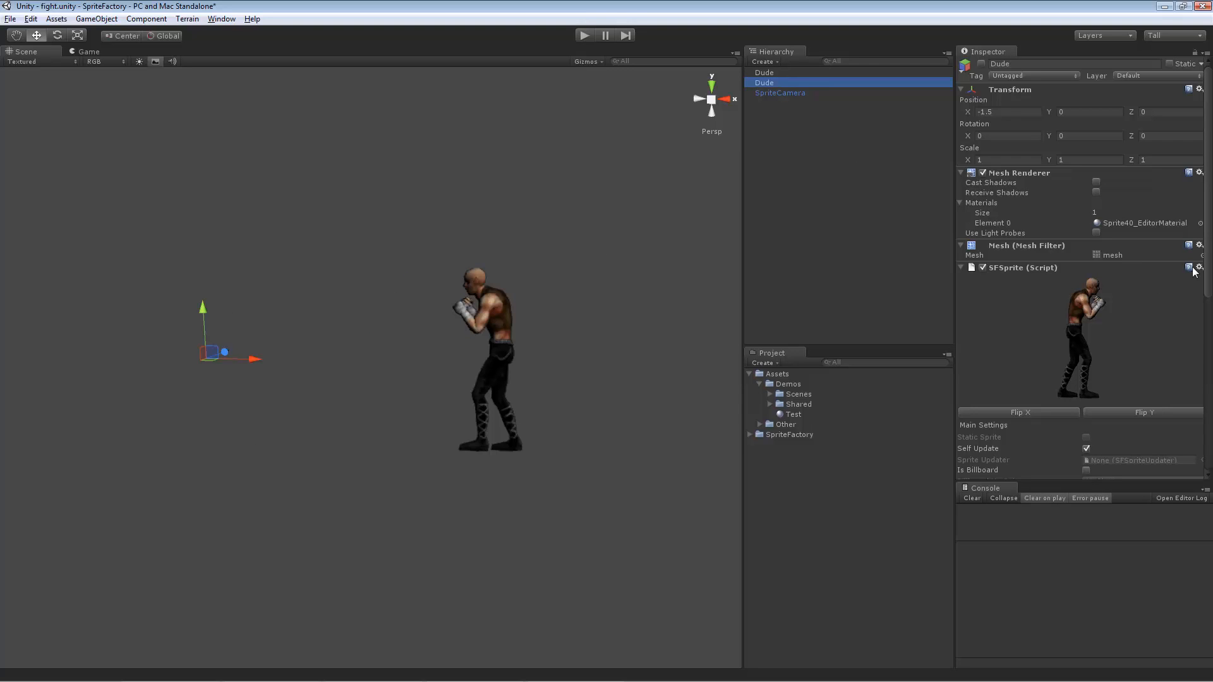
{"action": "left_click", "coordinate": [791, 72]}
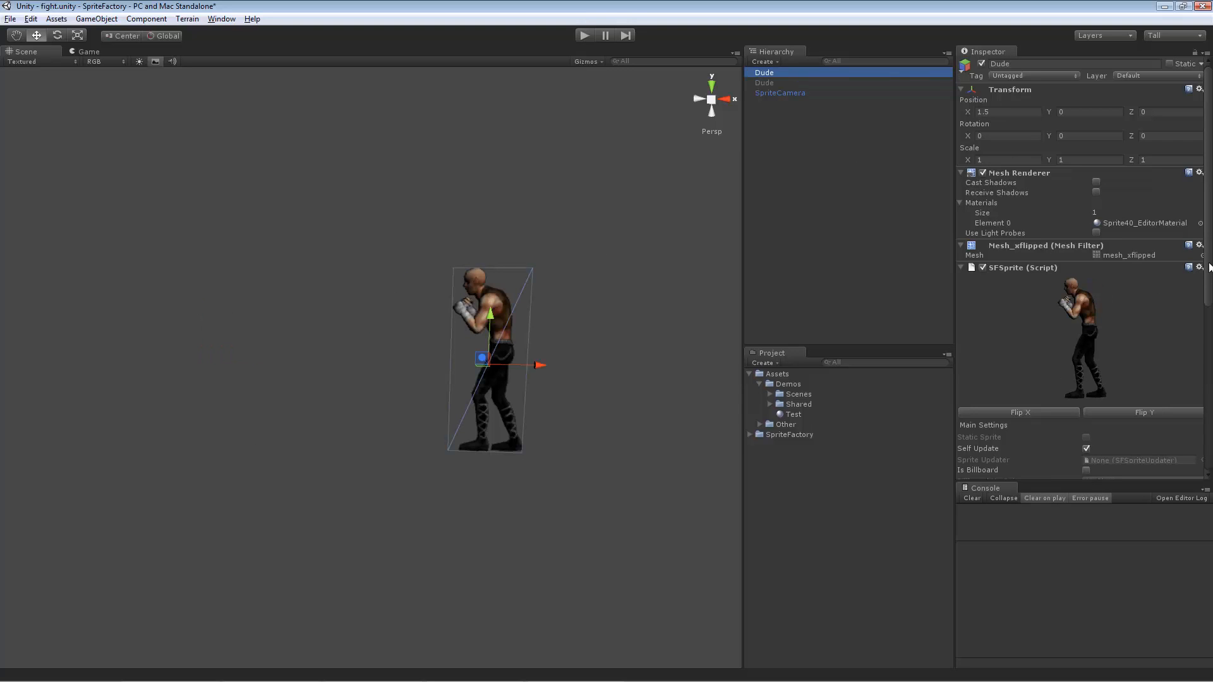
{"action": "left_click_drag", "start_coordinate": [1210, 268], "coordinate": [1209, 439]}
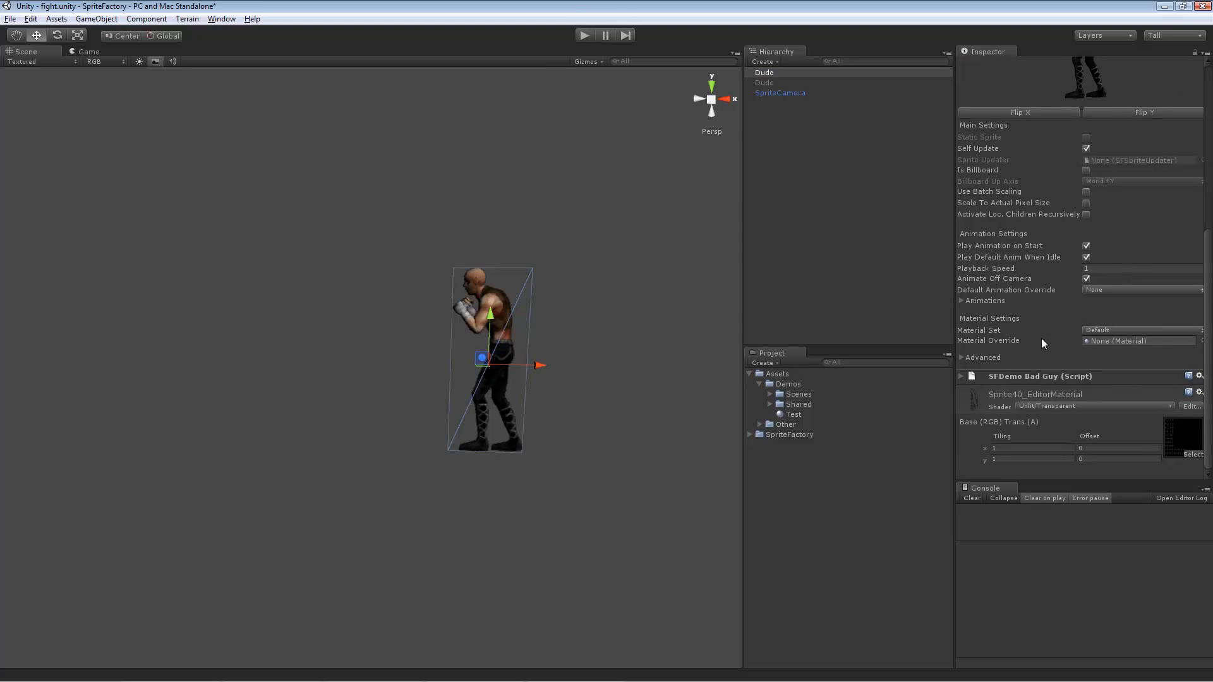
{"action": "scroll", "coordinate": [1086, 377], "scroll_direction": "up", "scroll_amount": 3}
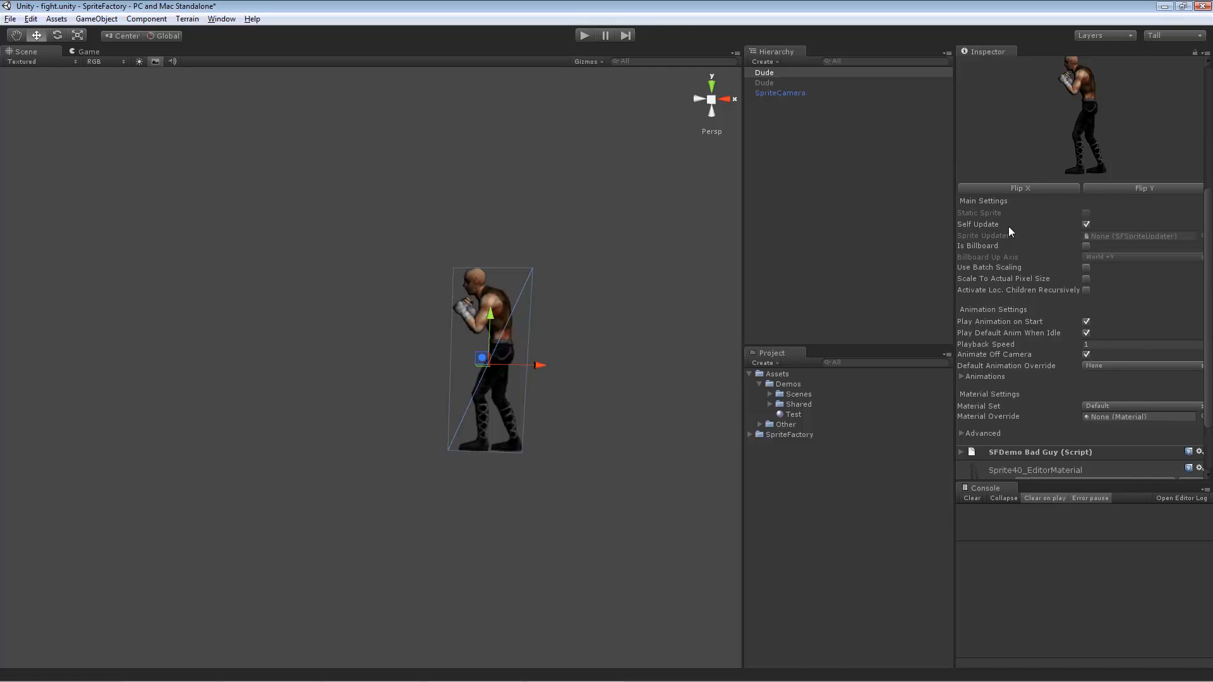
{"action": "mouse_move", "coordinate": [1009, 229]}
{"action": "mouse_move", "coordinate": [1086, 228]}
{"action": "mouse_move", "coordinate": [1208, 210]}
{"action": "left_mouse_down"}
{"action": "mouse_move", "coordinate": [1209, 107]}
{"action": "mouse_move", "coordinate": [1210, 214]}
{"action": "left_mouse_up"}
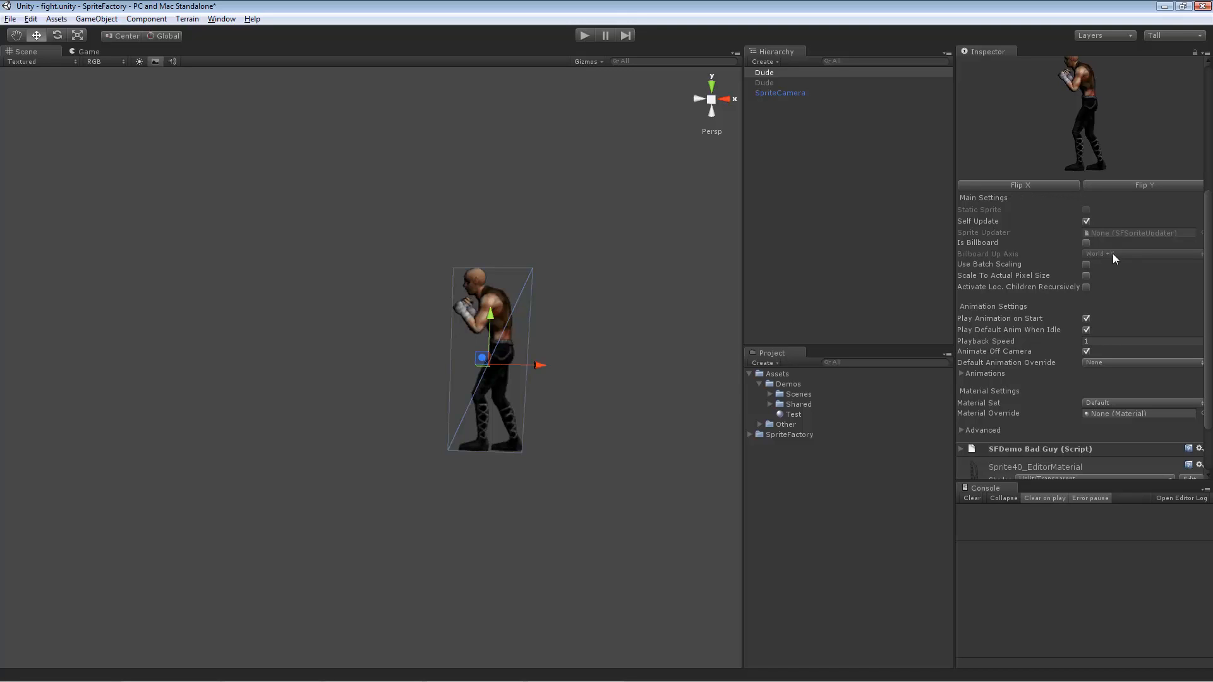
Turn off Self Update on the active Dude and add the SpriteUpdater prefab to the scene, keeping its Update Cycle on Update
{"action": "left_click", "coordinate": [1086, 221]}
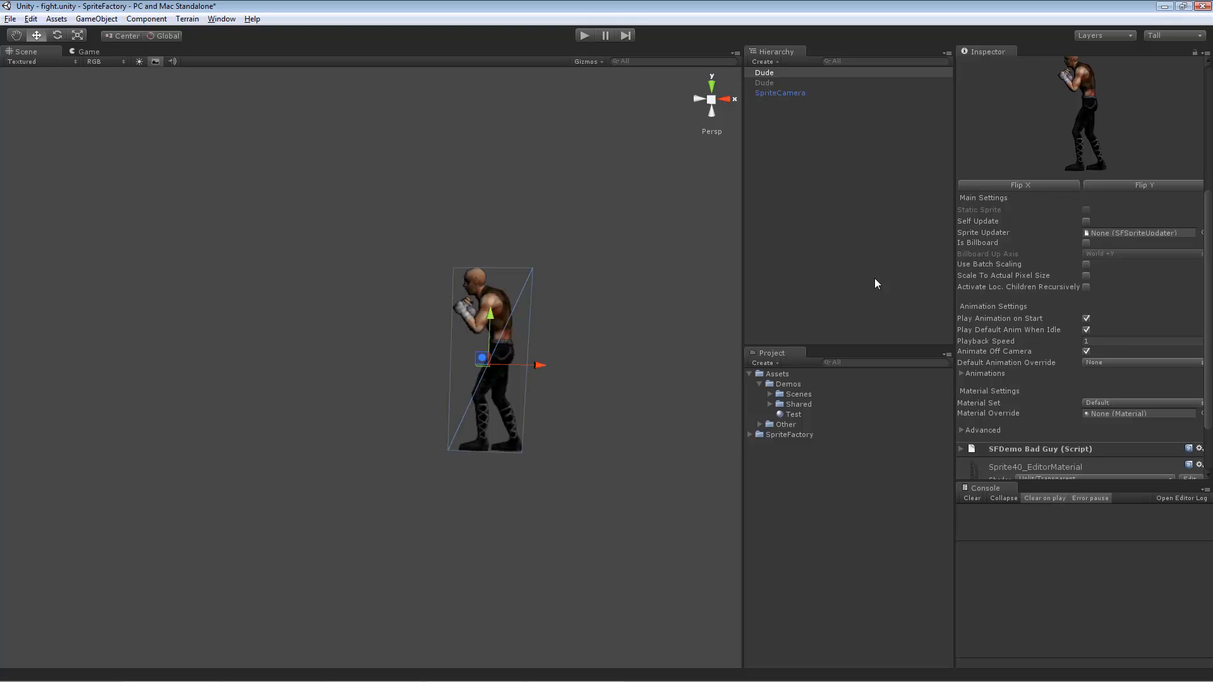
{"action": "left_click", "coordinate": [750, 436]}
{"action": "left_click", "coordinate": [759, 464]}
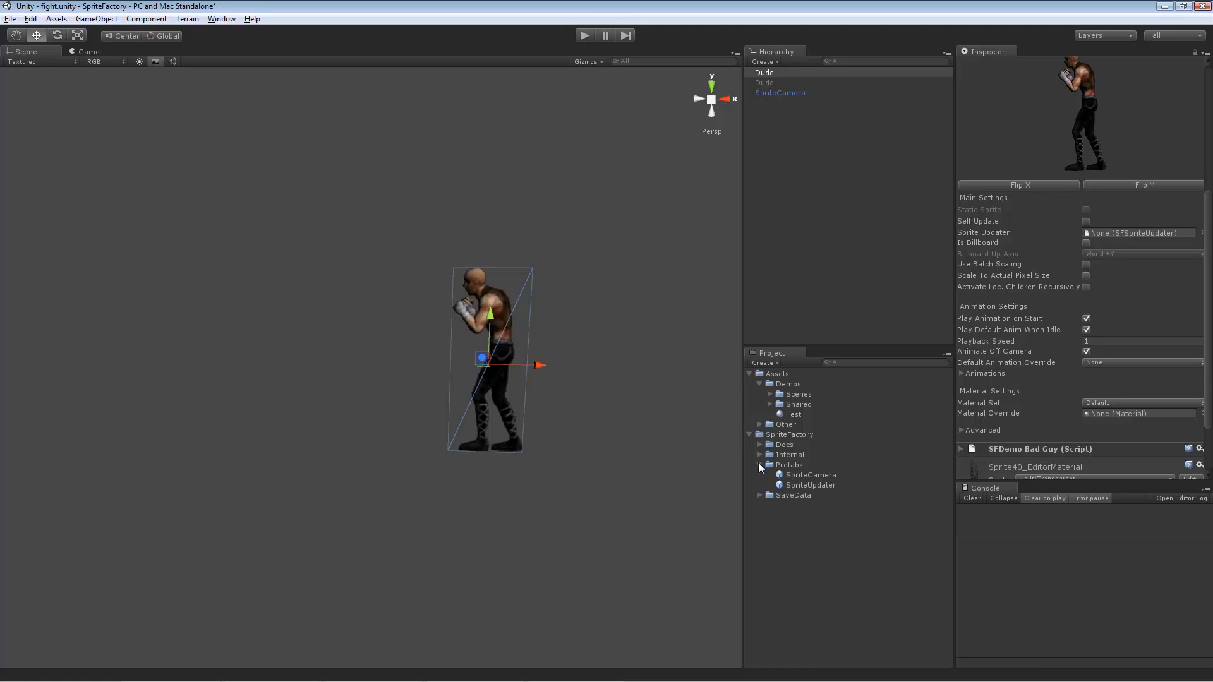
{"action": "left_click_drag", "start_coordinate": [803, 485], "coordinate": [813, 199]}
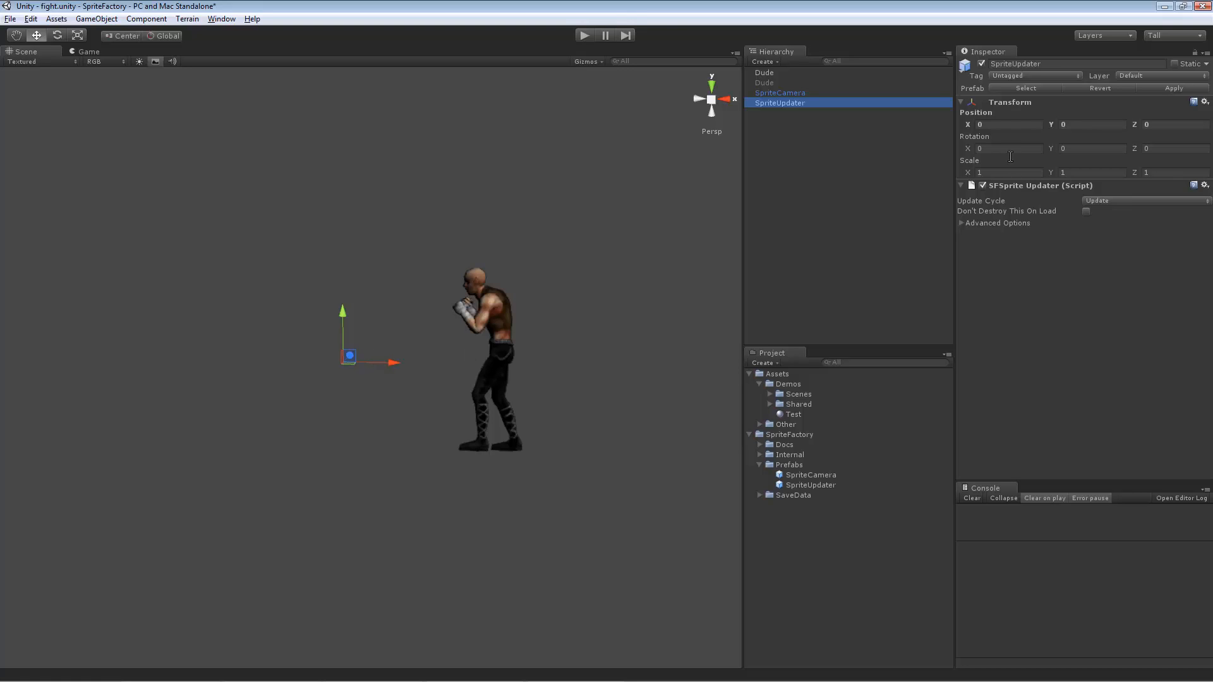
{"action": "left_click", "coordinate": [1117, 201]}
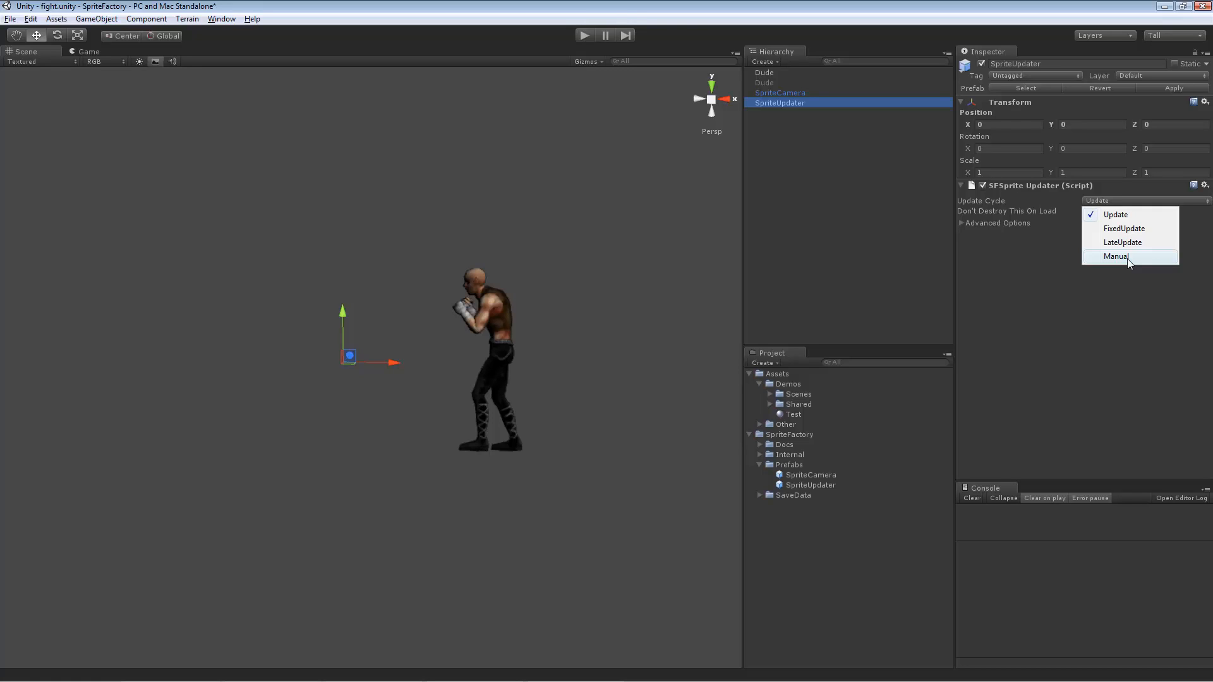
{"action": "left_click", "coordinate": [1124, 216]}
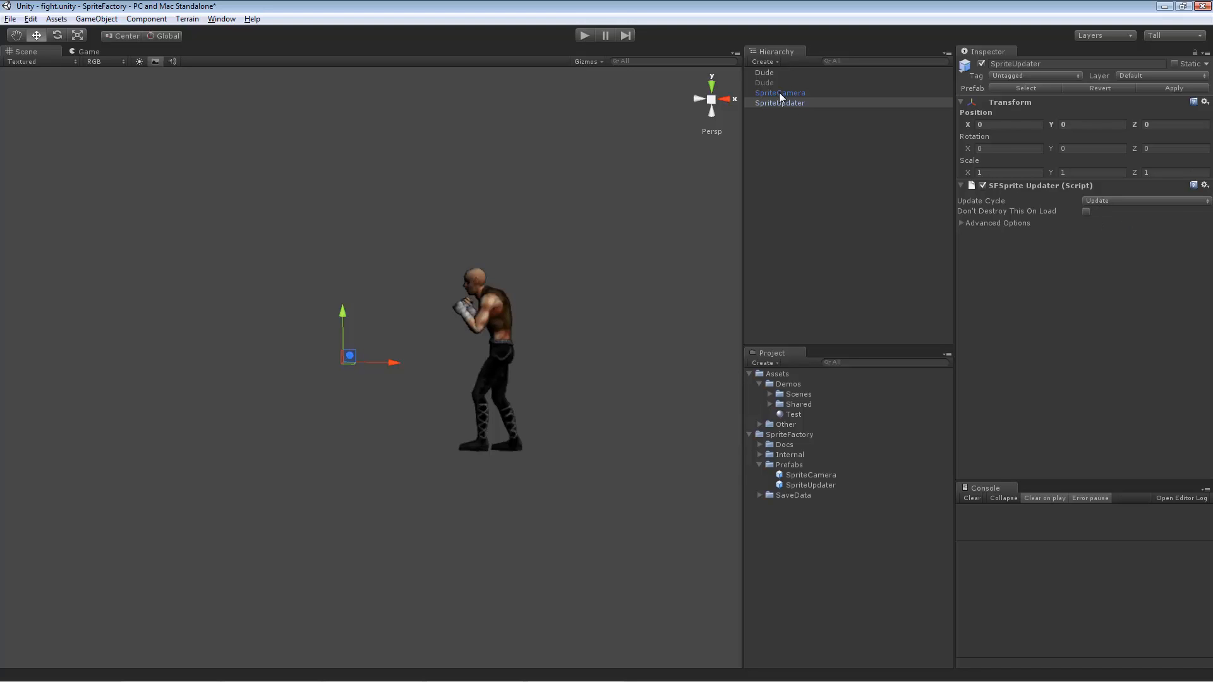
Assign the scene's SpriteUpdater as the Sprite Updater of the active Dude
{"action": "left_click", "coordinate": [765, 72]}
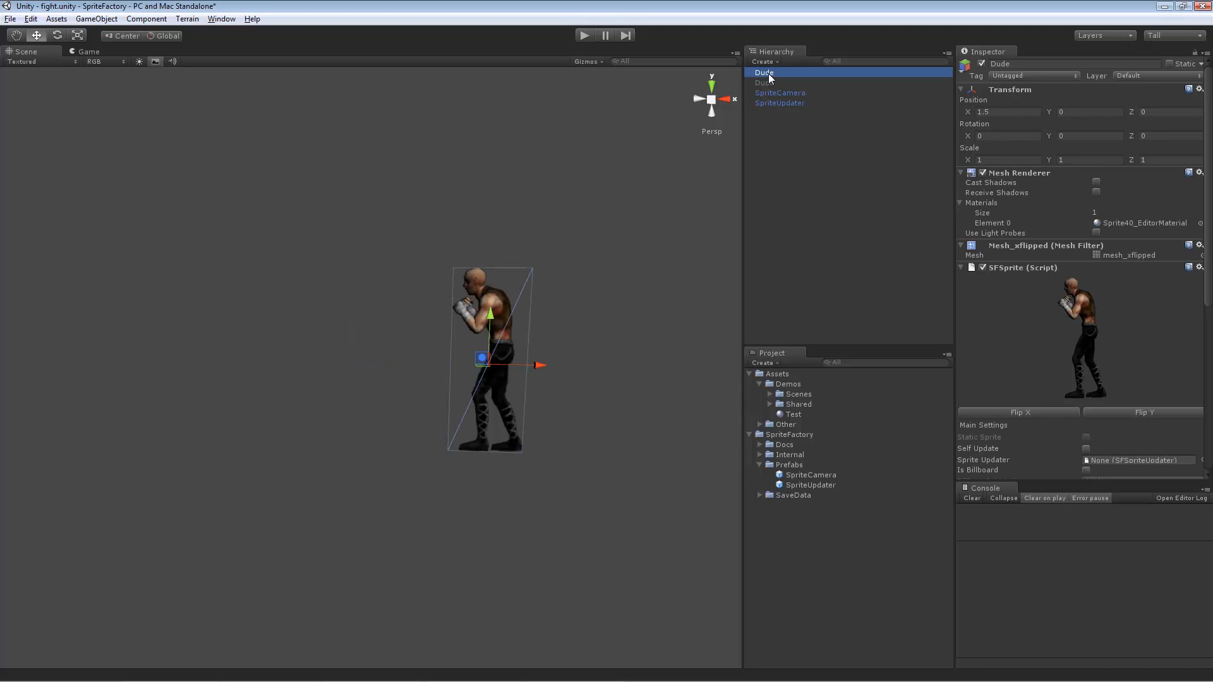
{"action": "scroll", "coordinate": [1164, 387], "scroll_direction": "down", "scroll_amount": 3}
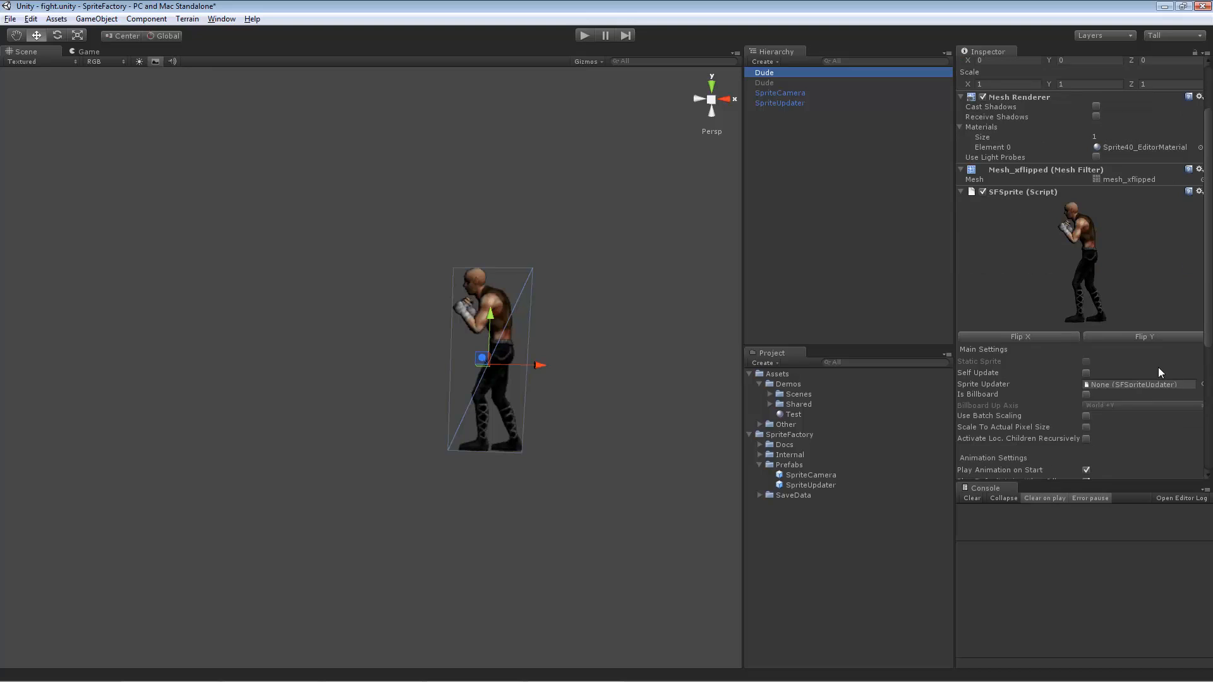
{"action": "scroll", "coordinate": [1138, 351], "scroll_direction": "down", "scroll_amount": 1}
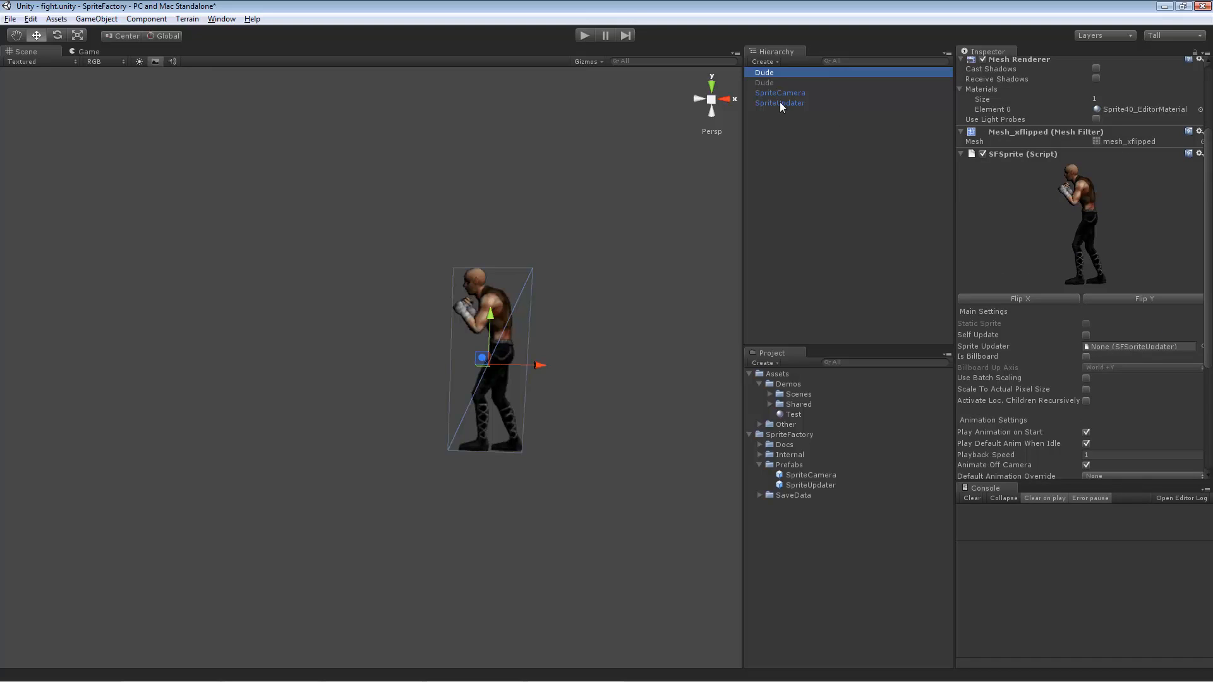
{"action": "left_click_drag", "start_coordinate": [781, 103], "coordinate": [1135, 348]}
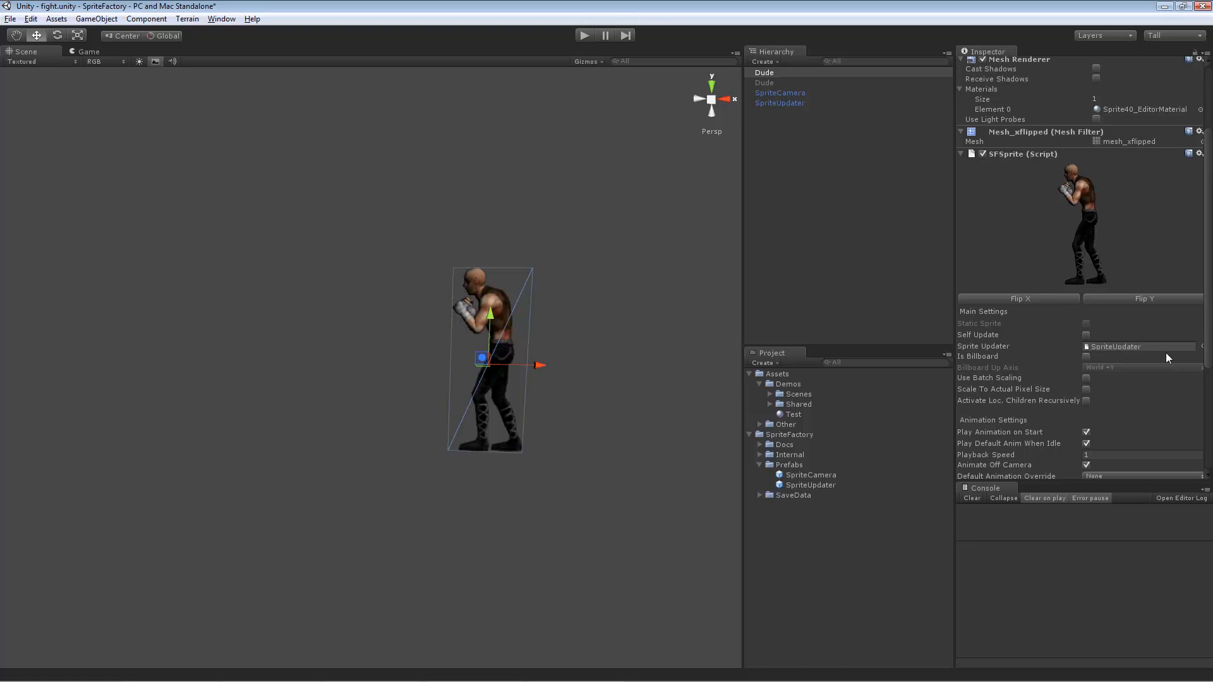
Test-run the scene, set the Dude's Sprite Updater to None while it runs, and stop the run
{"action": "left_click", "coordinate": [586, 35]}
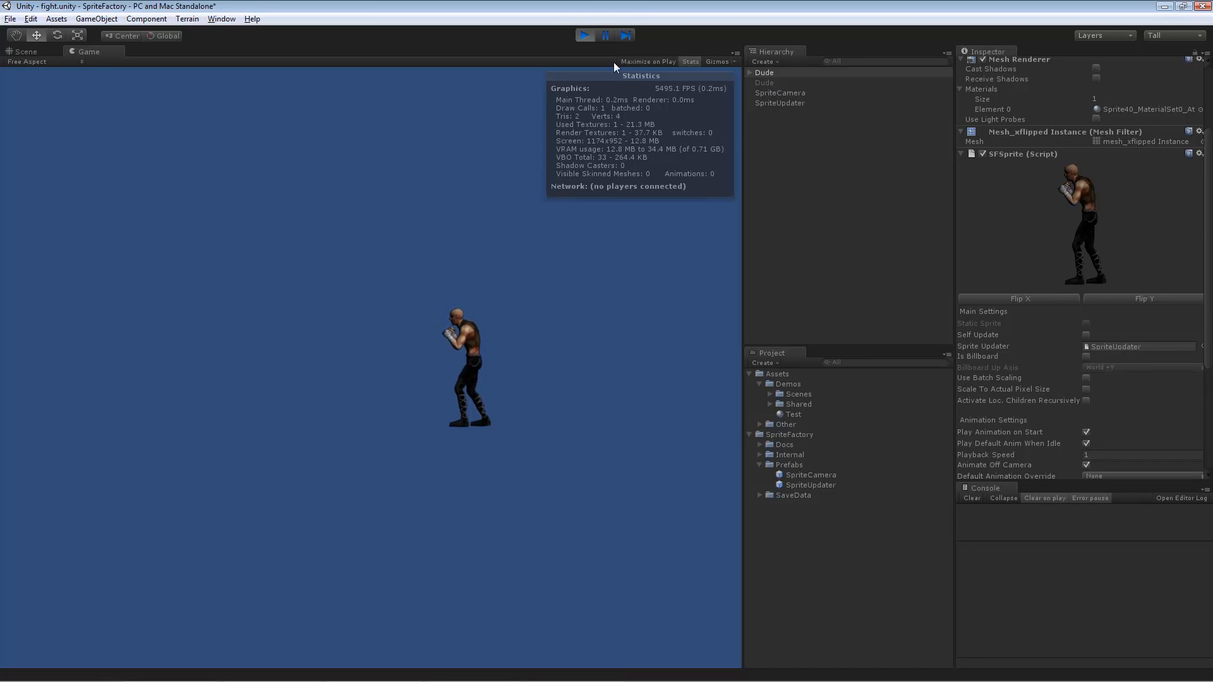
{"action": "left_click", "coordinate": [1203, 346]}
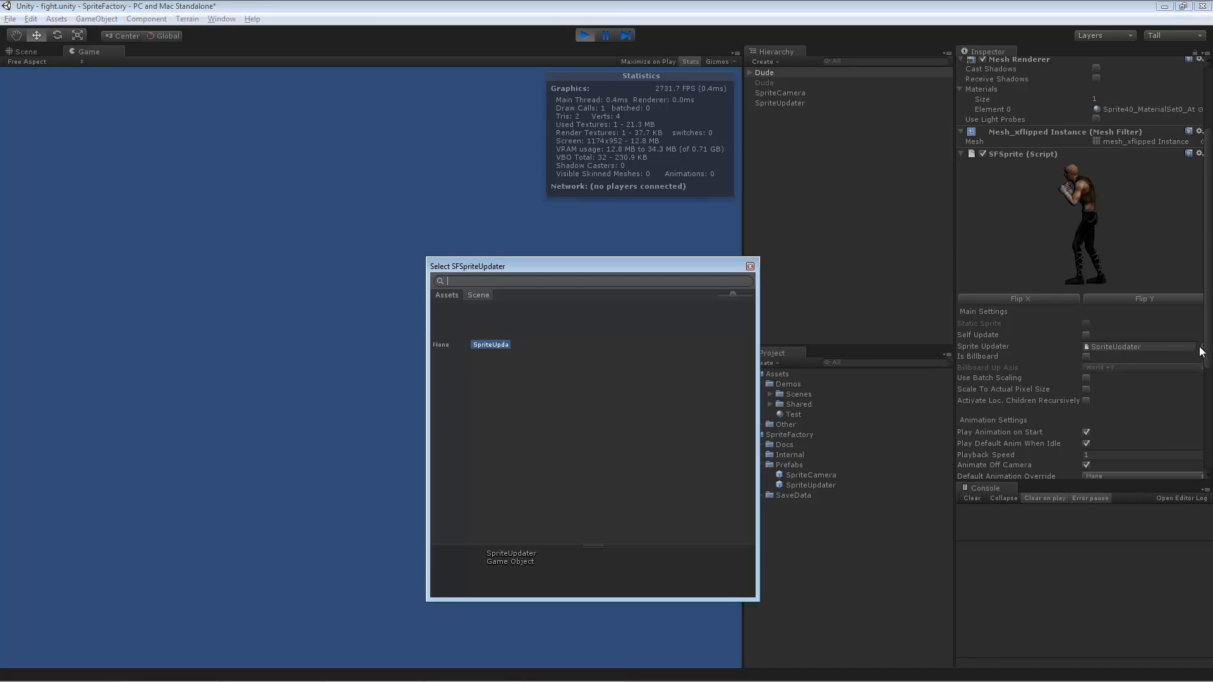
{"action": "left_click", "coordinate": [450, 343]}
{"action": "left_click", "coordinate": [751, 266]}
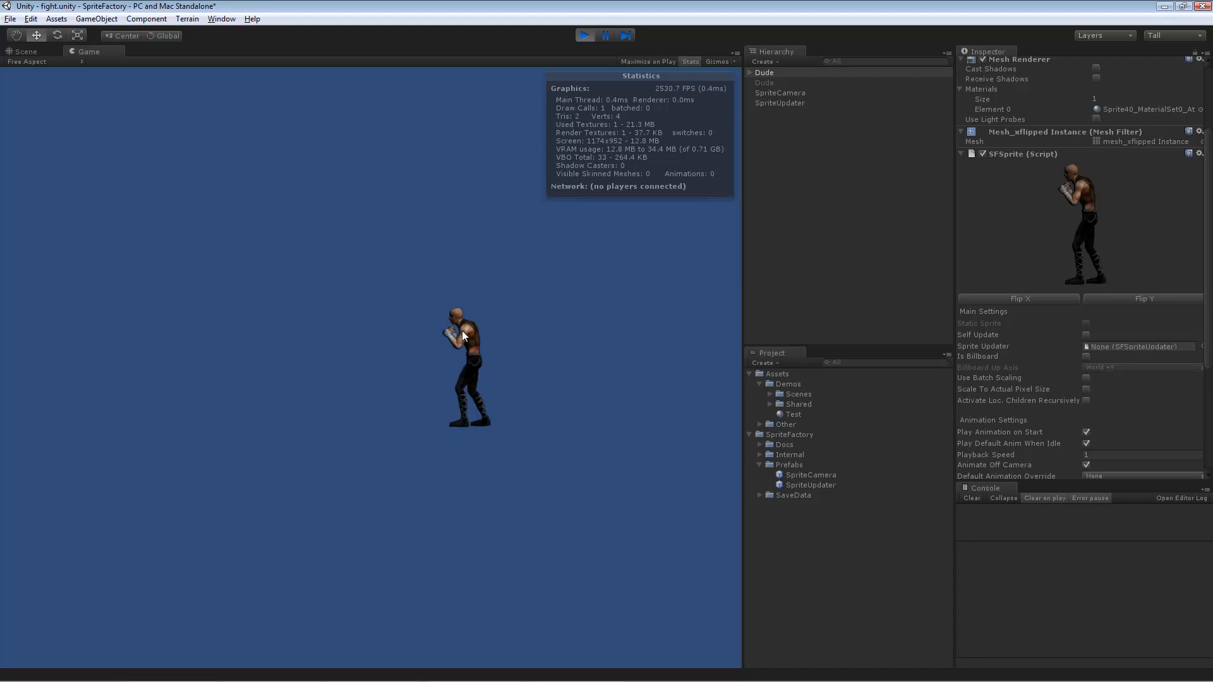
{"action": "left_click", "coordinate": [578, 37]}
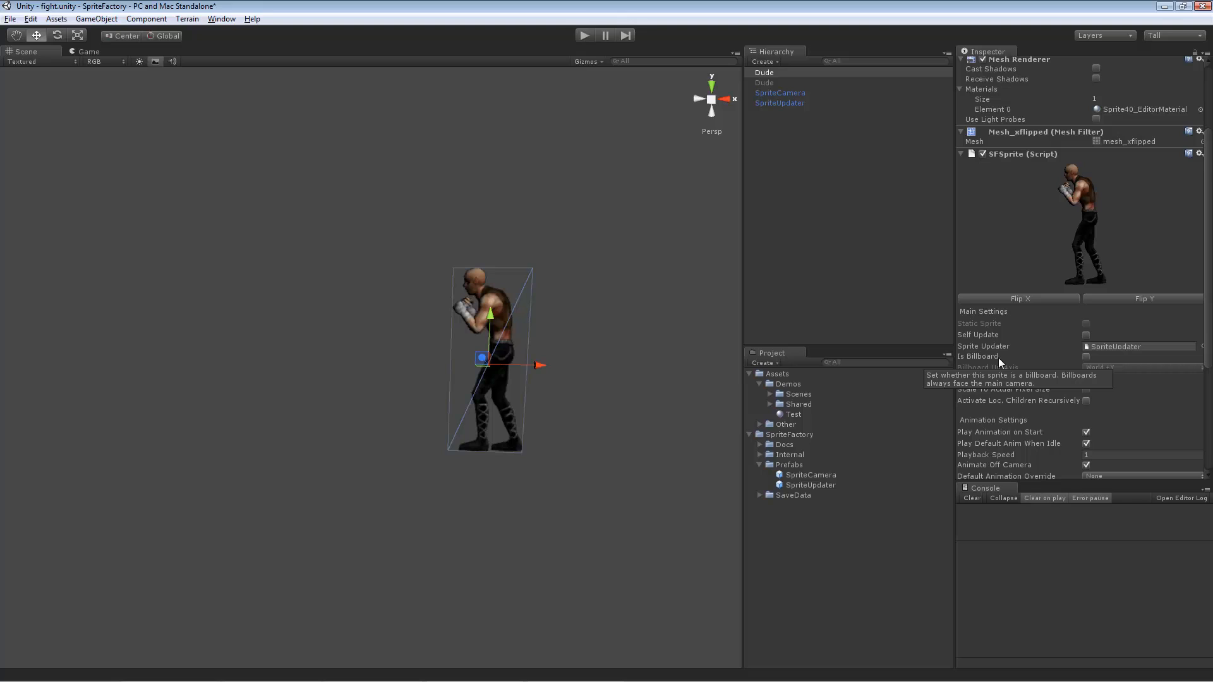
Try Is Billboard on the Dude, review the Billboard Up Axis options, and turn Is Billboard off again
{"action": "left_click", "coordinate": [1085, 357]}
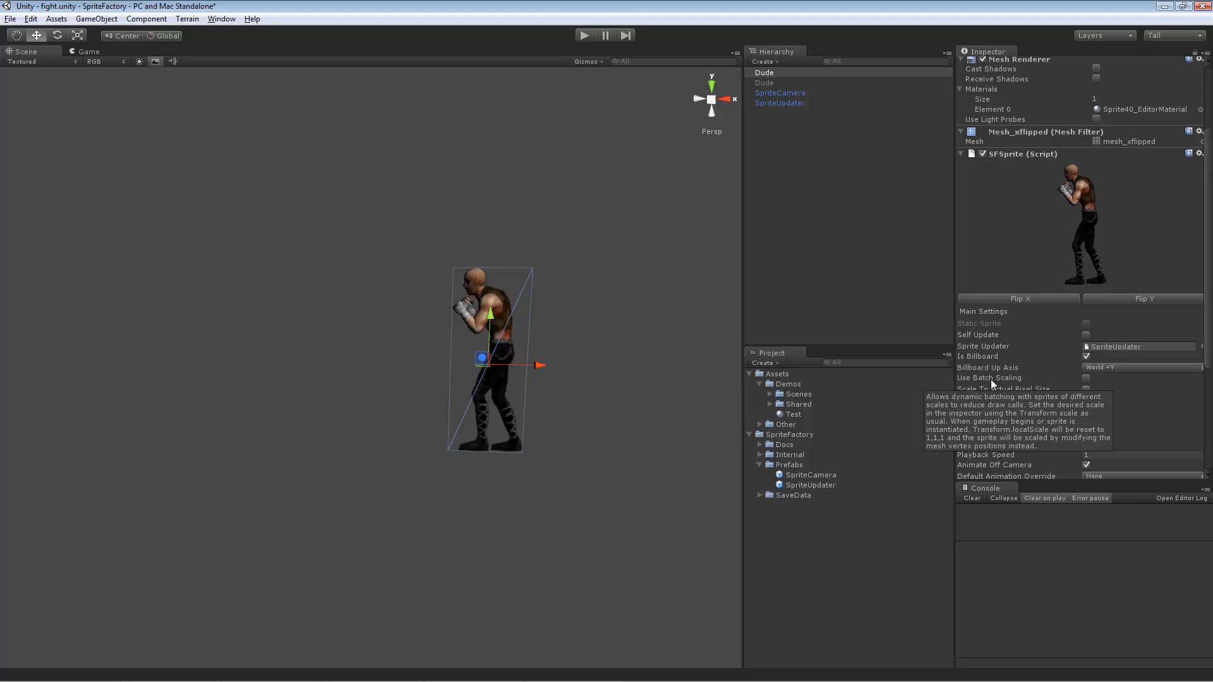
{"action": "left_click", "coordinate": [1115, 367]}
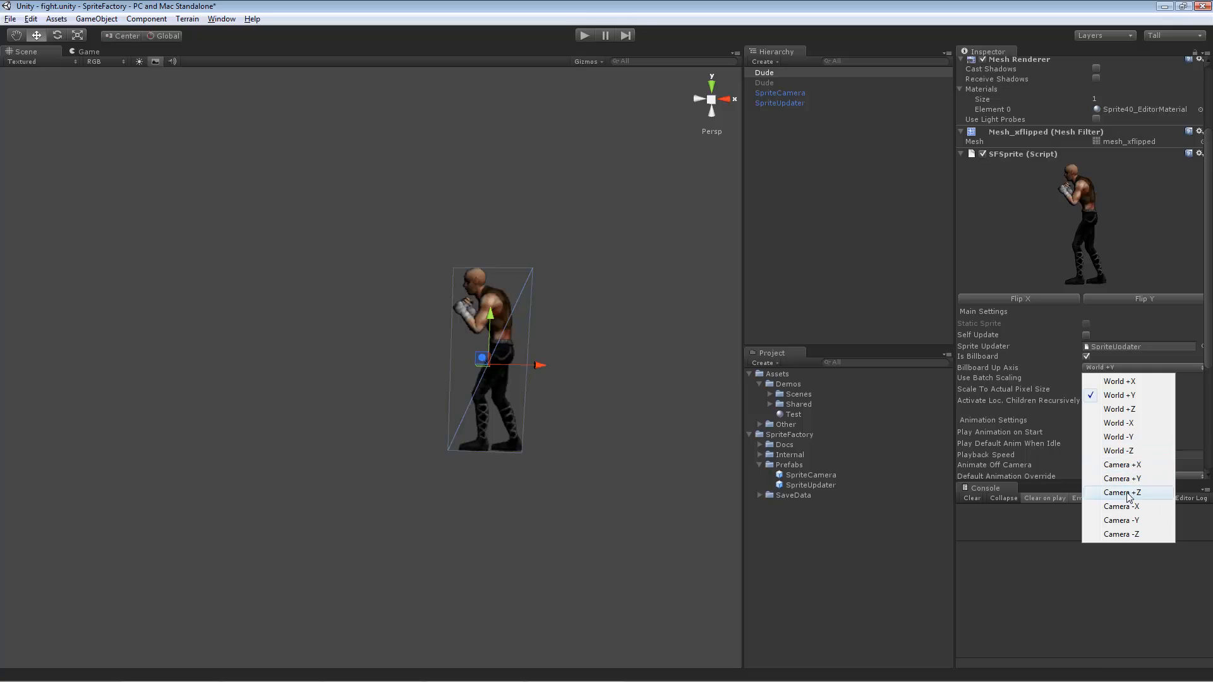
{"action": "left_click", "coordinate": [1193, 389]}
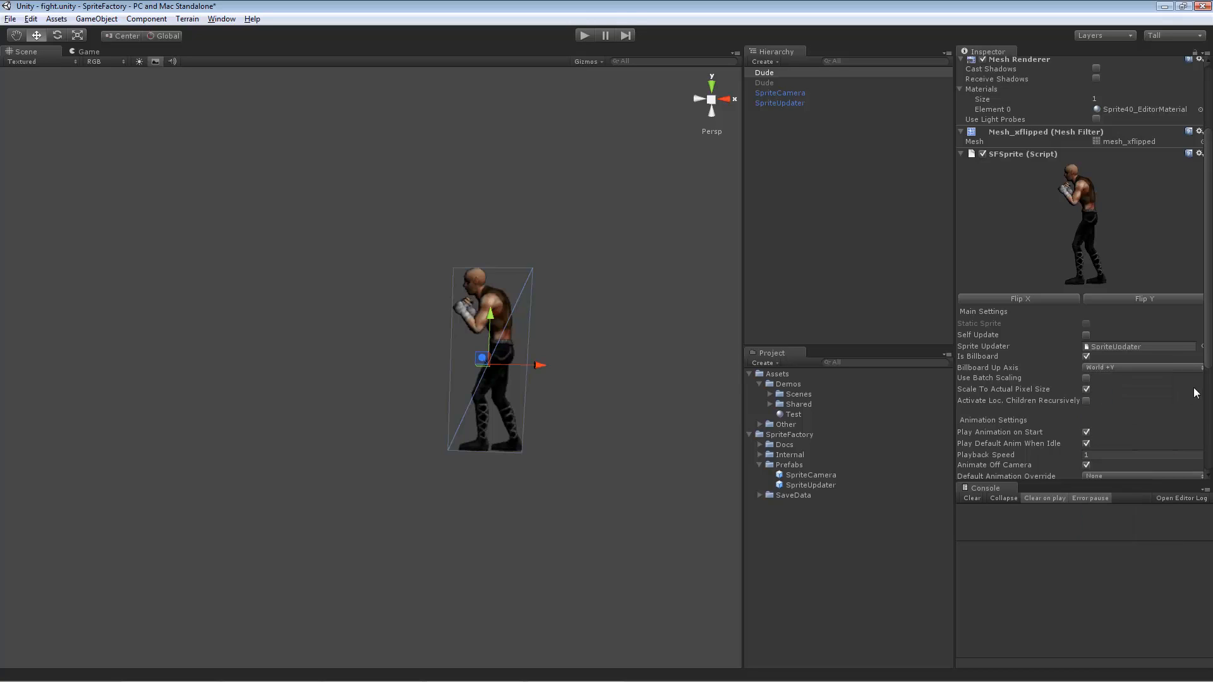
{"action": "left_click", "coordinate": [1087, 357]}
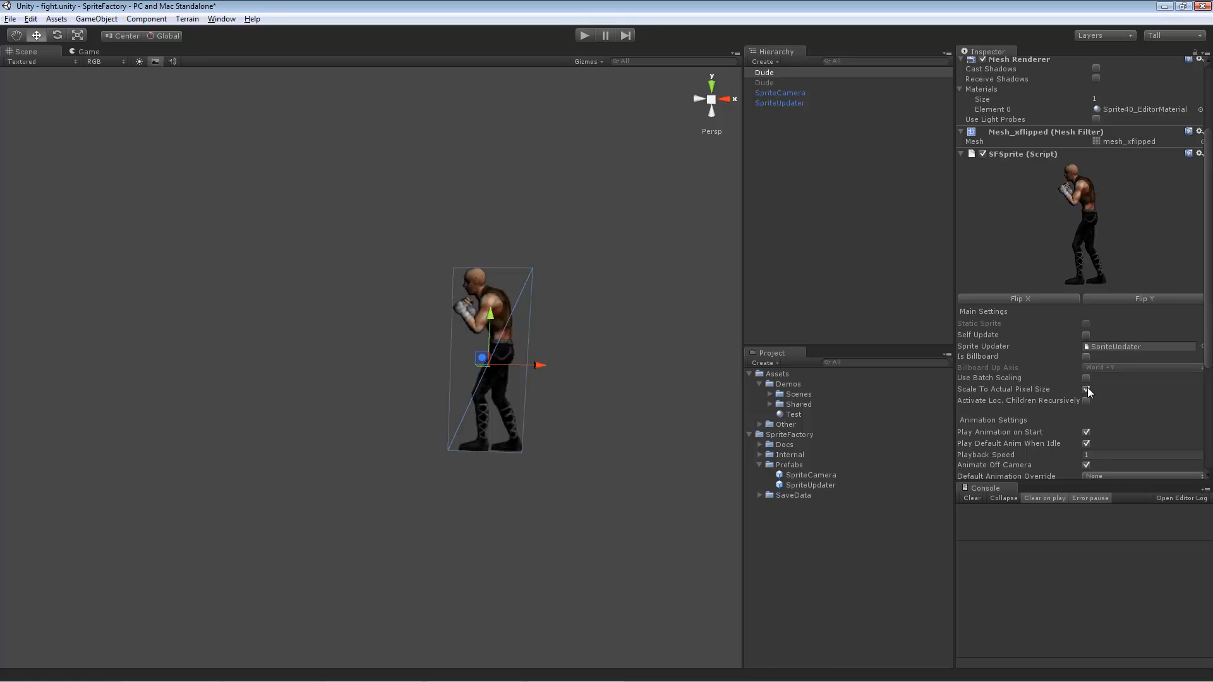
Duplicate the active Dude twice and place the copies in a row at about X 0.33 and X -0.96
{"action": "scroll", "coordinate": [1161, 357], "scroll_direction": "down", "scroll_amount": 5}
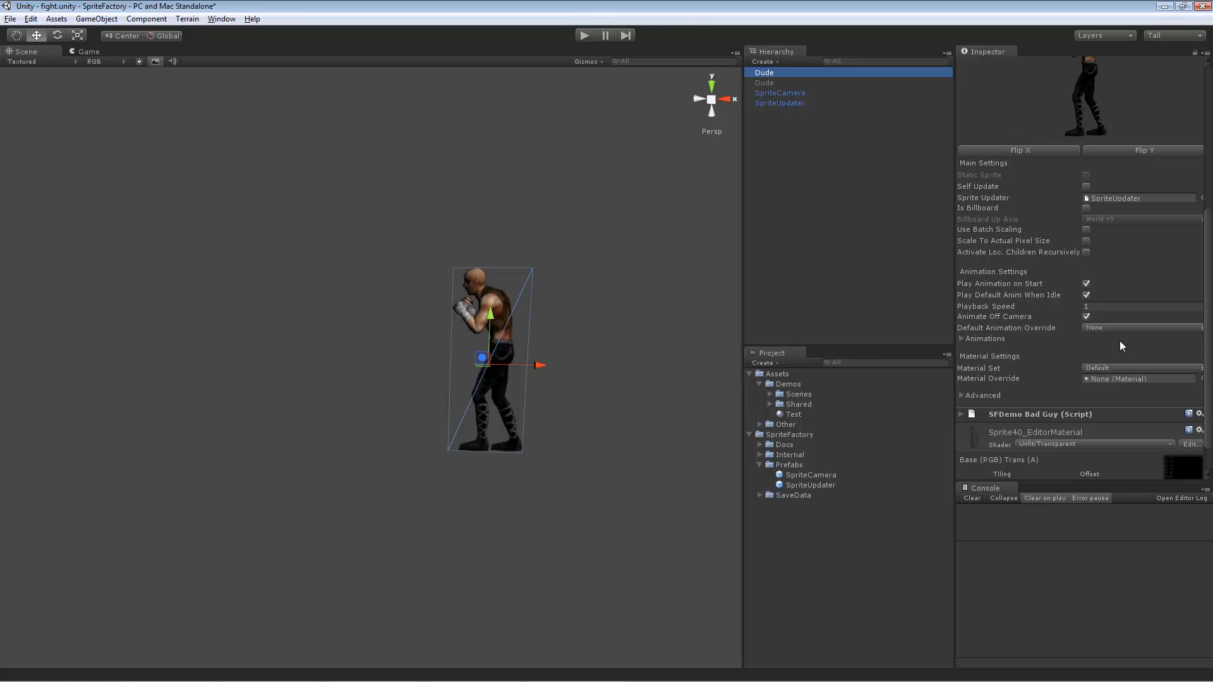
{"action": "scroll", "coordinate": [1125, 317], "scroll_direction": "up", "scroll_amount": 1}
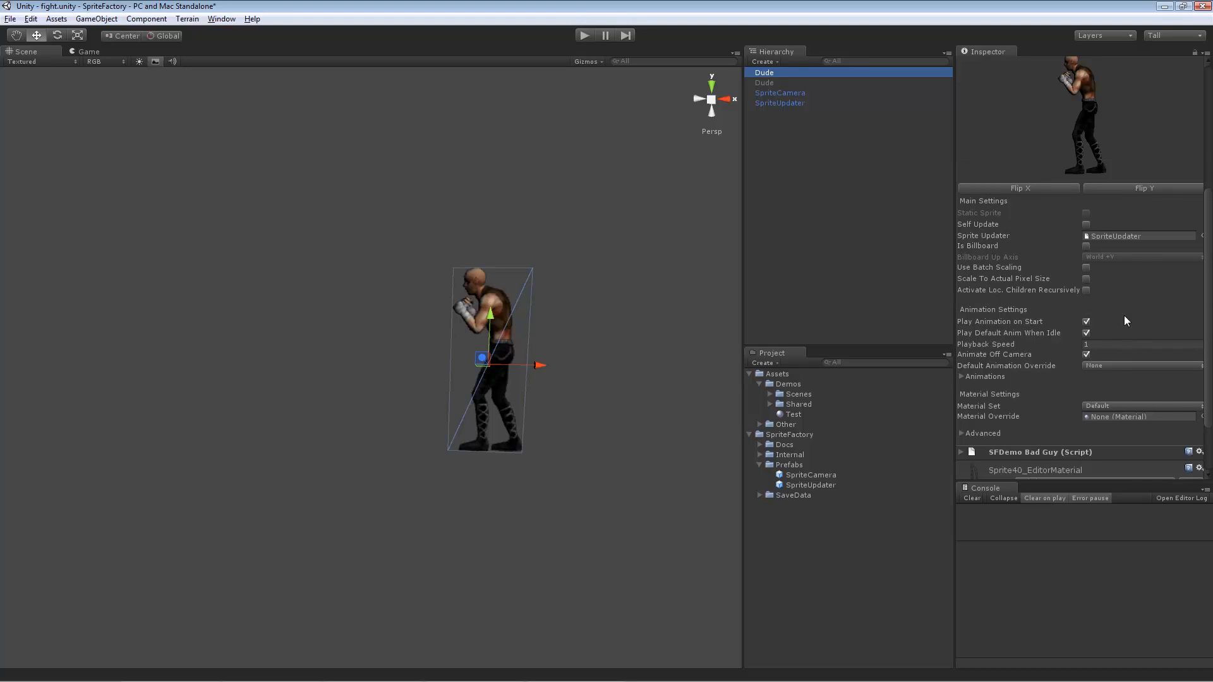
{"action": "mouse_move", "coordinate": [1010, 269]}
{"action": "left_click", "coordinate": [1210, 288]}
{"action": "mouse_move", "coordinate": [1210, 283]}
{"action": "left_mouse_down"}
{"action": "mouse_move", "coordinate": [1208, 145]}
{"action": "mouse_move", "coordinate": [1211, 283]}
{"action": "mouse_move", "coordinate": [1211, 271]}
{"action": "left_mouse_up"}
{"action": "left_click", "coordinate": [471, 347]}
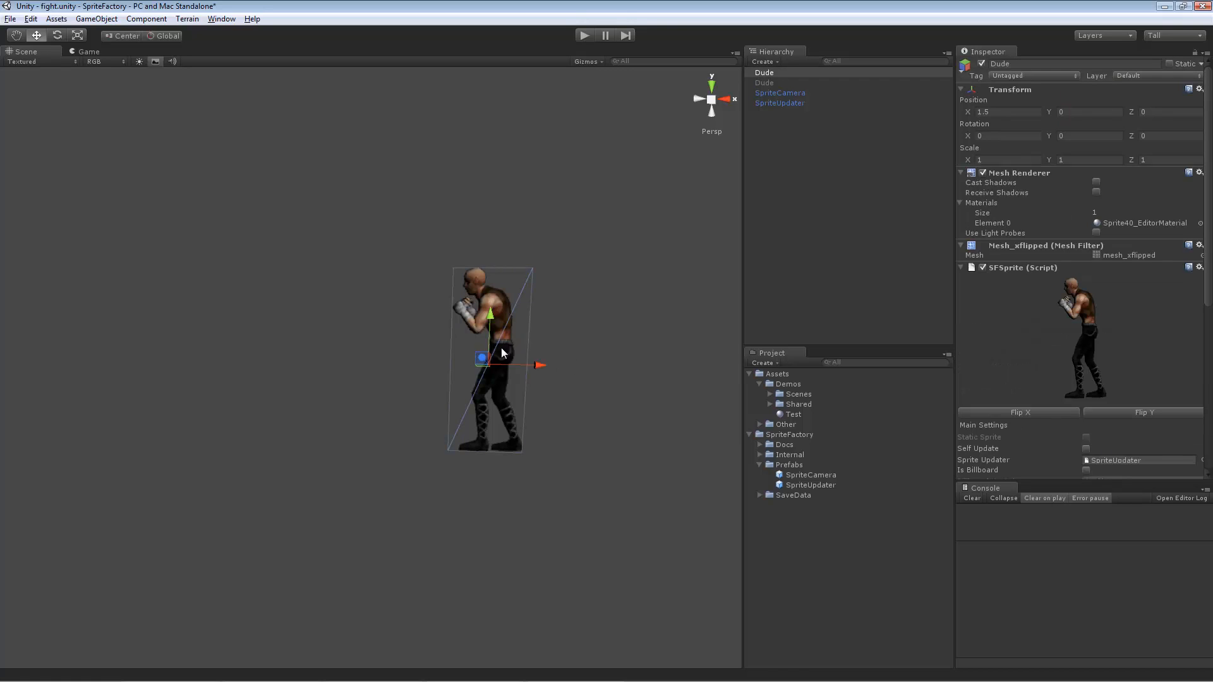
{"action": "key", "text": "ctrl+d"}
{"action": "left_click_drag", "start_coordinate": [541, 365], "coordinate": [309, 369]}
{"action": "key", "text": "ctrl+d"}
Set the middle Dude's scale to 1.5 on X, Y and Z
{"action": "left_click", "coordinate": [390, 347]}
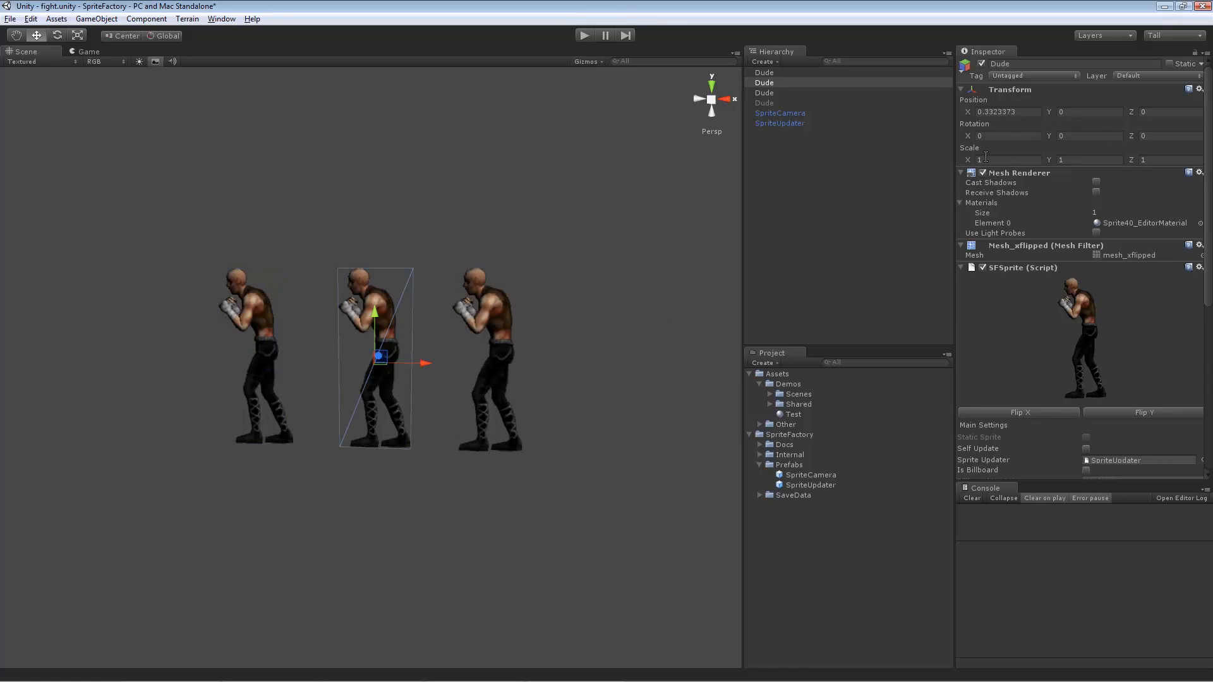
{"action": "type", "text": ".5"}
{"action": "key", "text": "Tab"}
{"action": "type", "text": "1.5"}
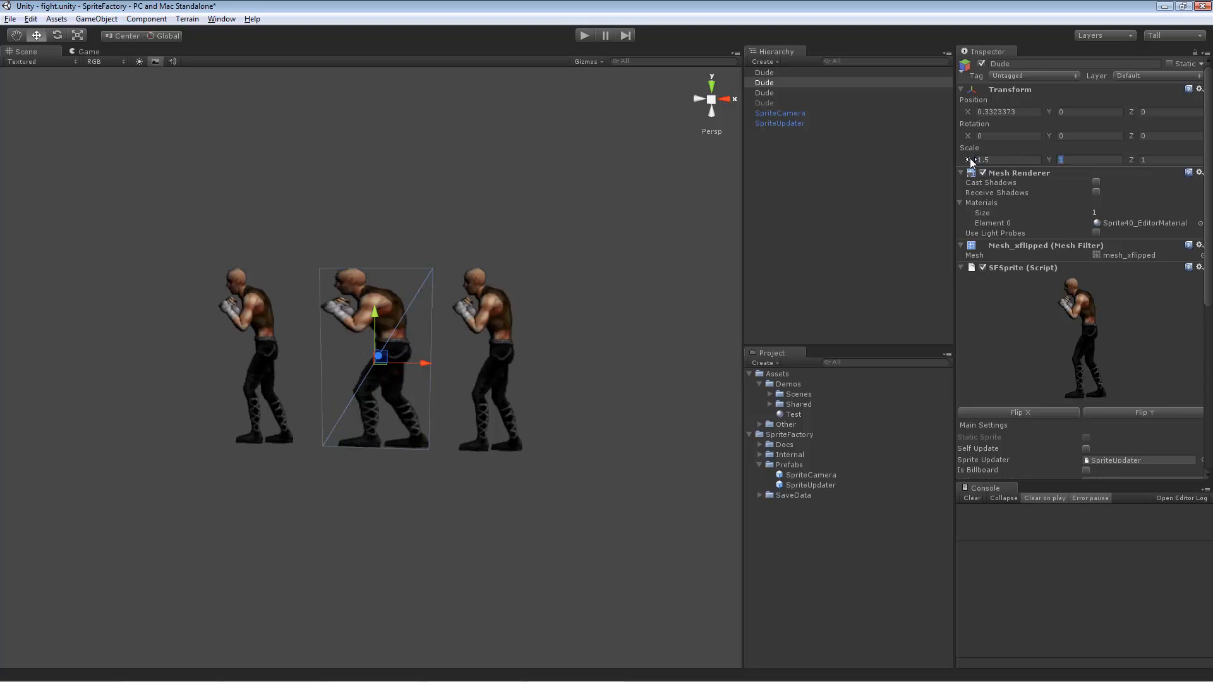
{"action": "key", "text": "Tab"}
{"action": "type", "text": "1.5"}
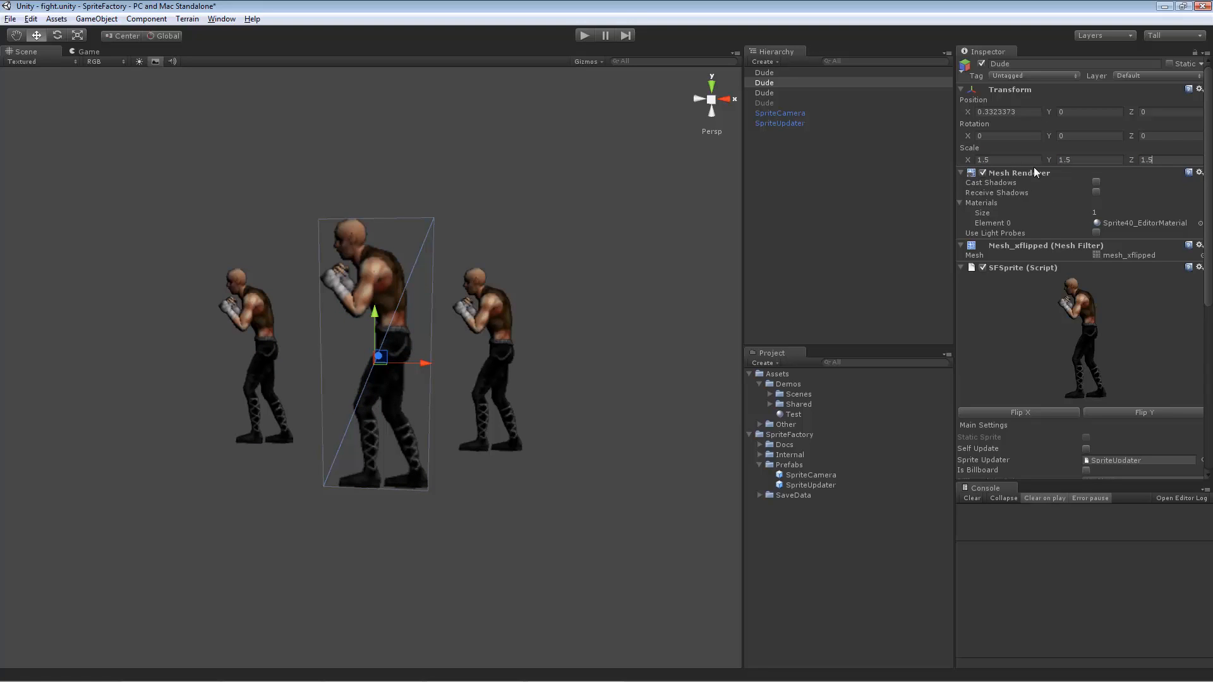
Set the scale of the Dude at X -0.96 to 0.75 on X, Y and Z
{"action": "left_click", "coordinate": [246, 305]}
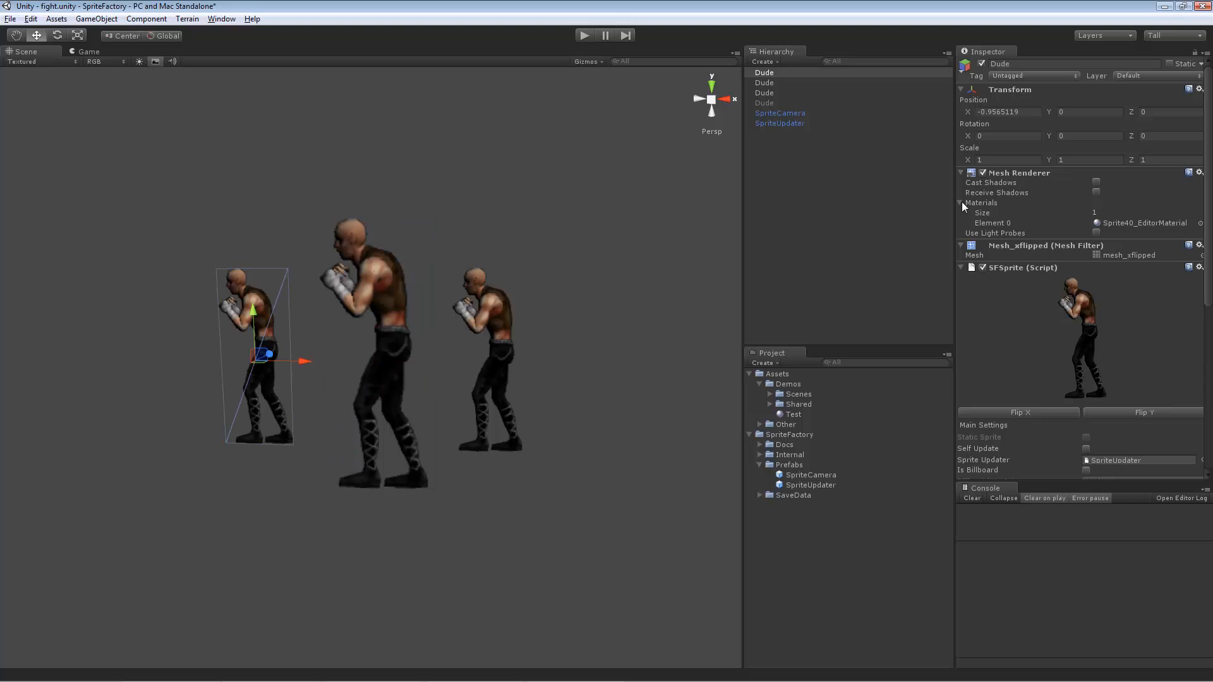
{"action": "double_click", "coordinate": [985, 160]}
{"action": "type", "text": "0.75"}
{"action": "key", "text": "Tab"}
{"action": "type", "text": ".7"}
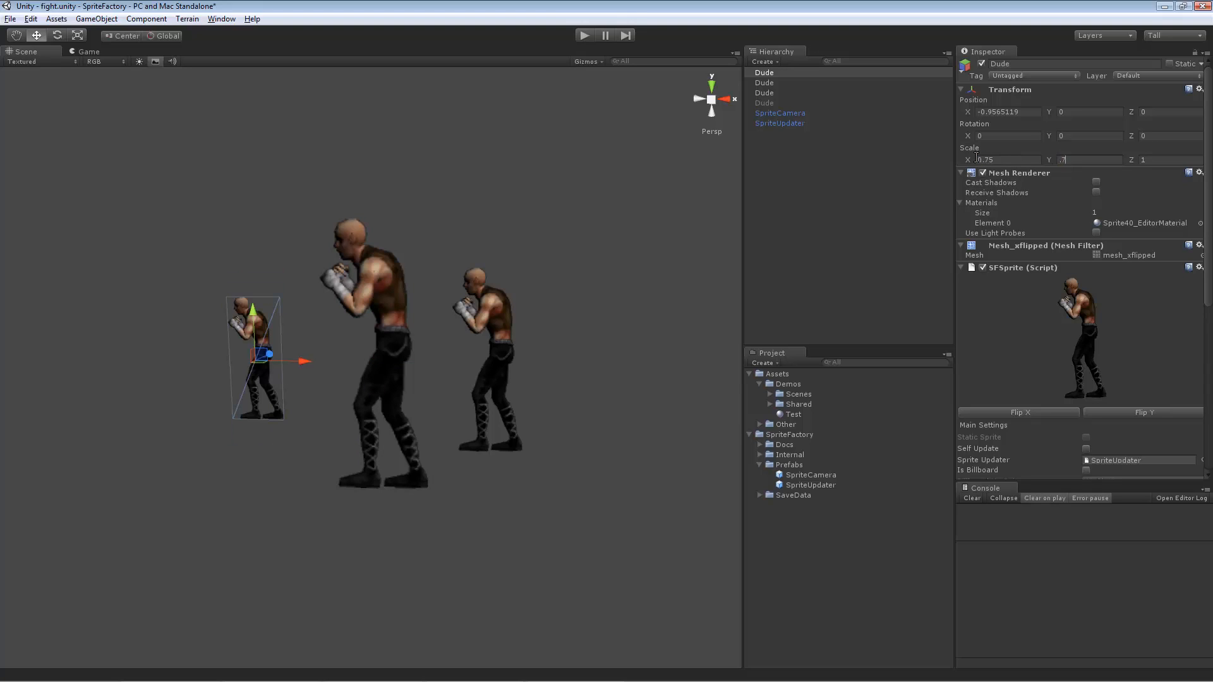
{"action": "type", "text": "5"}
{"action": "key", "text": "Tab"}
{"action": "type", "text": ".75"}
{"action": "key", "text": "Return"}
Deselect everything, test-run the scene to review the draw calls for the differently scaled Dudes, and stop it
{"action": "left_click", "coordinate": [613, 114]}
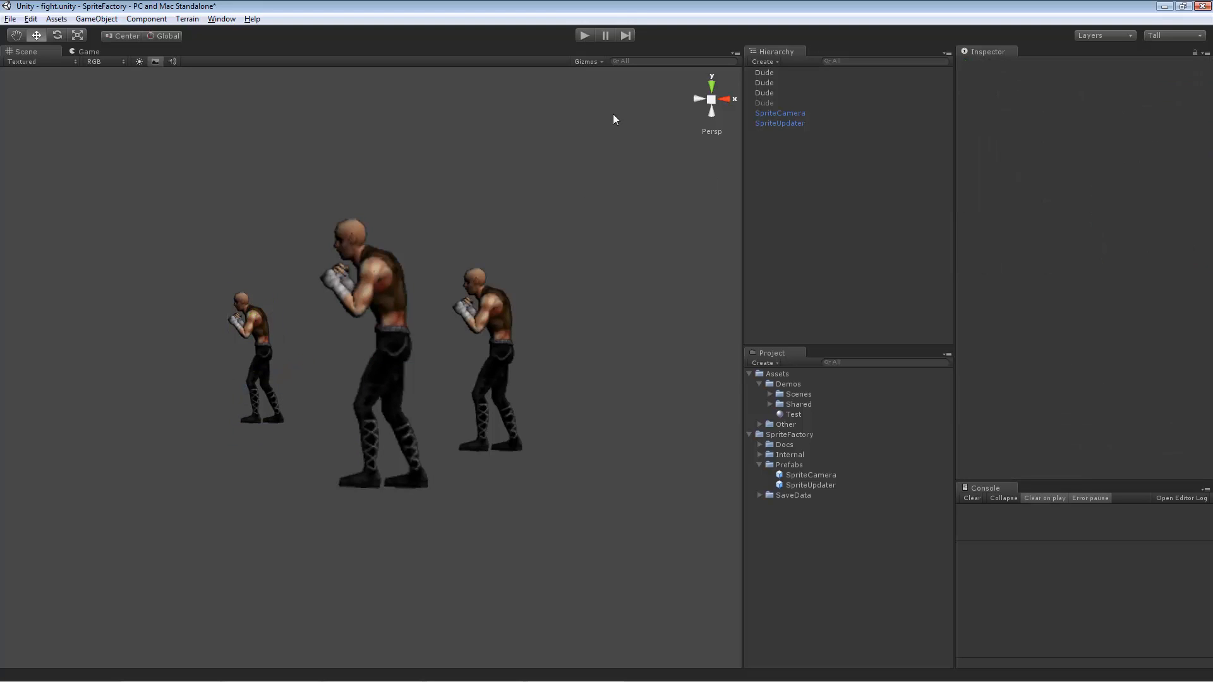
{"action": "left_click", "coordinate": [584, 36]}
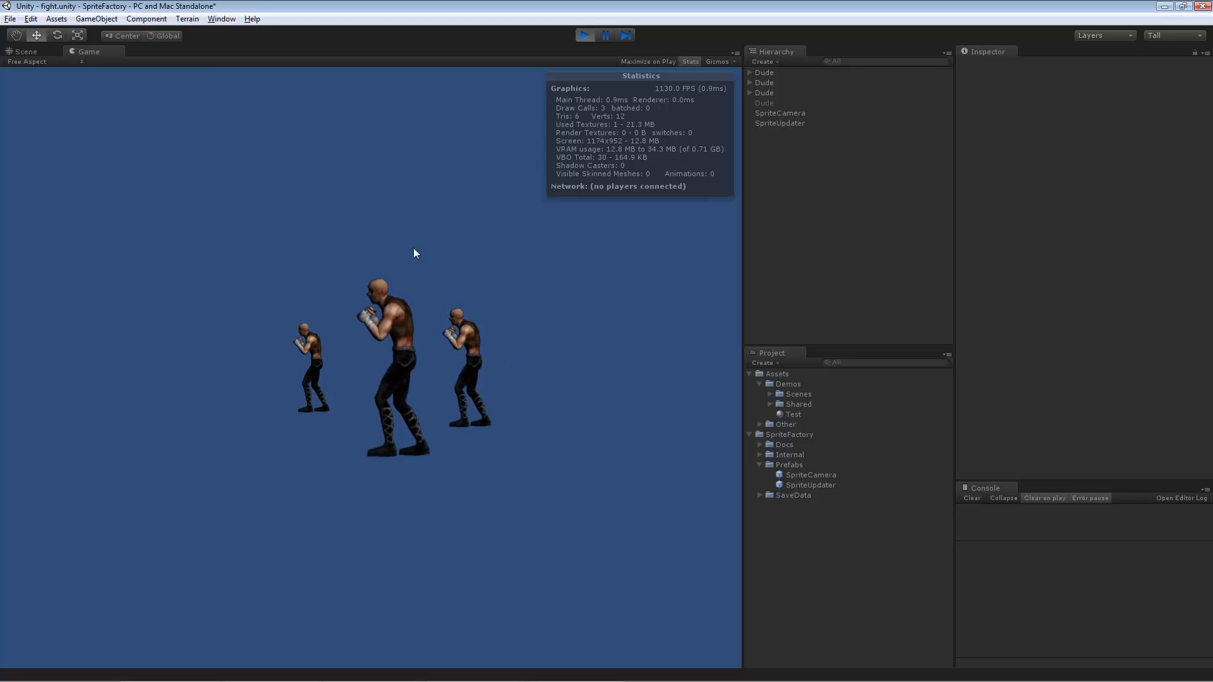
{"action": "left_click", "coordinate": [585, 36]}
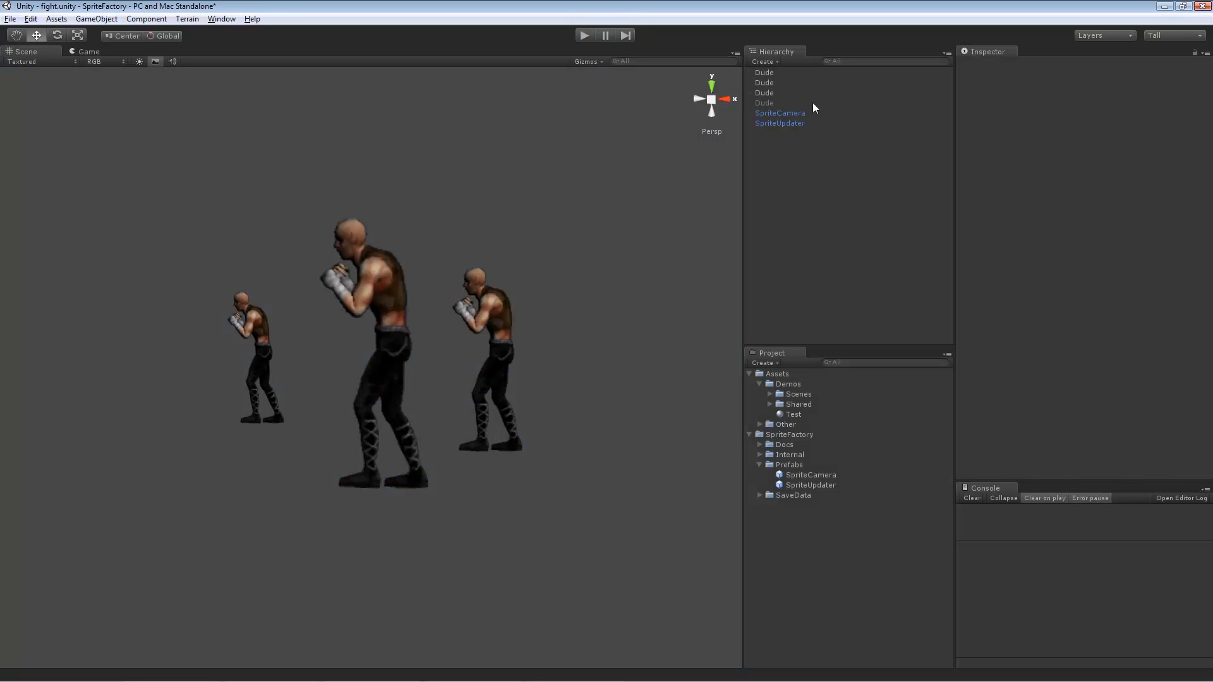
Enable Use Batch Scaling on all three active Dudes
{"action": "left_click", "coordinate": [791, 93]}
{"action": "scroll", "coordinate": [1107, 442], "scroll_direction": "down", "scroll_amount": 10}
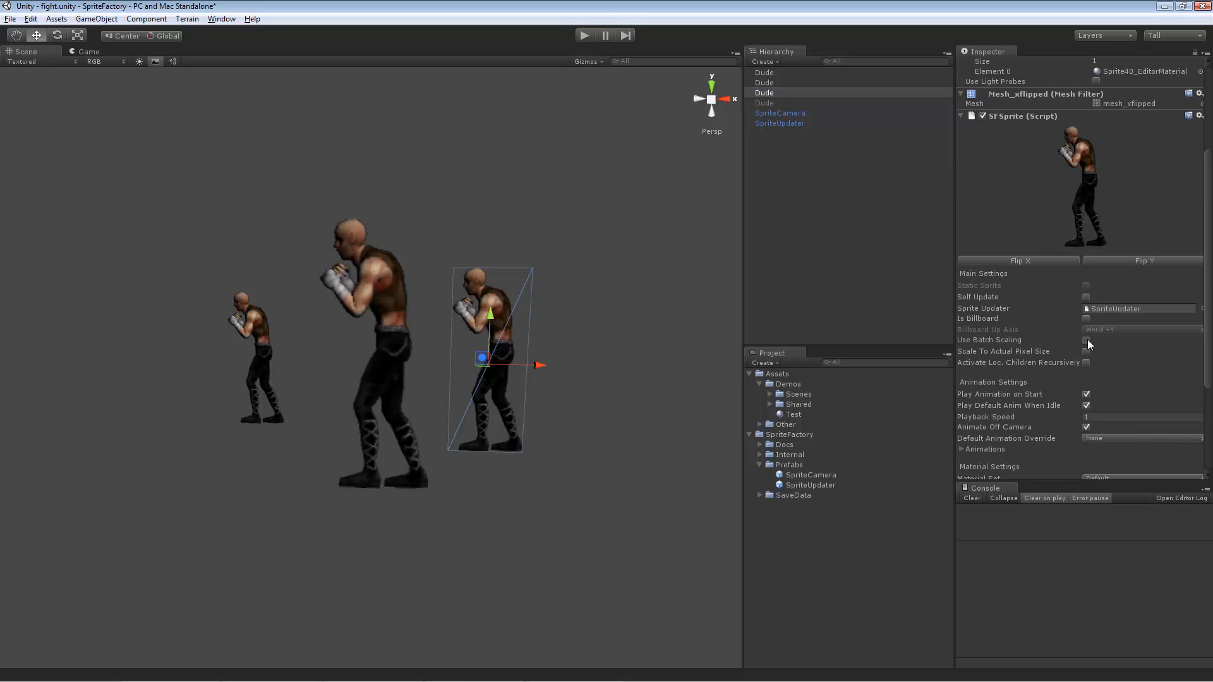
{"action": "left_click", "coordinate": [765, 83]}
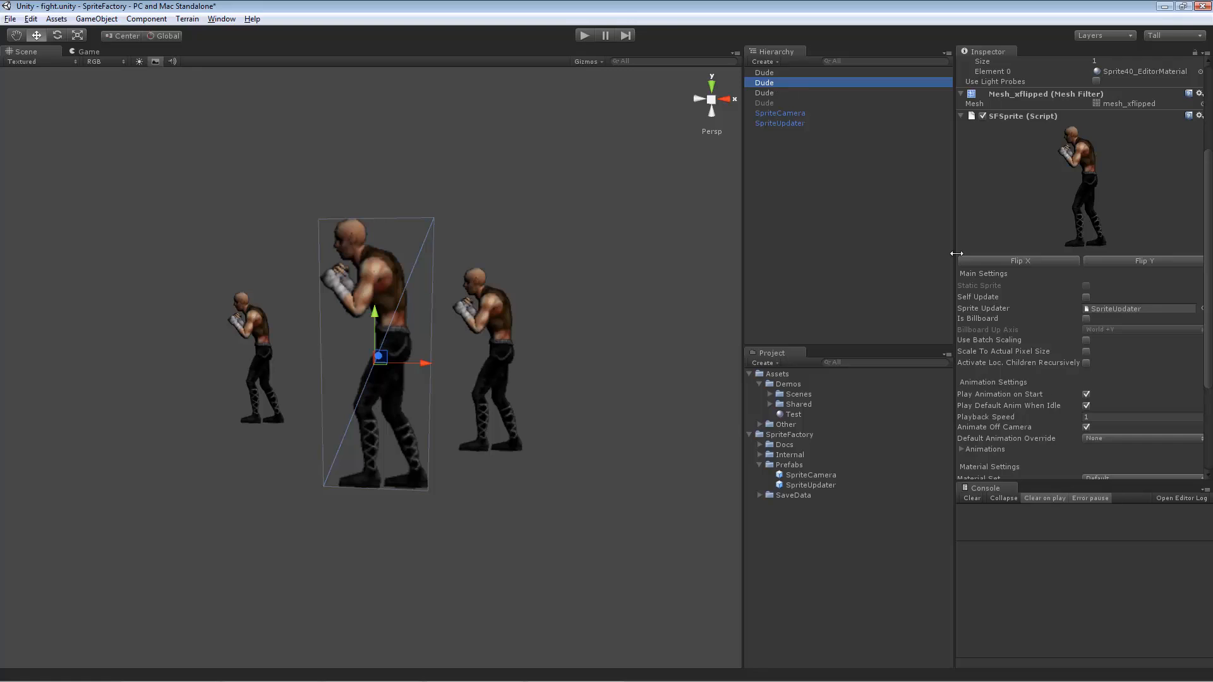
{"action": "left_click", "coordinate": [1086, 341]}
{"action": "left_click", "coordinate": [778, 74]}
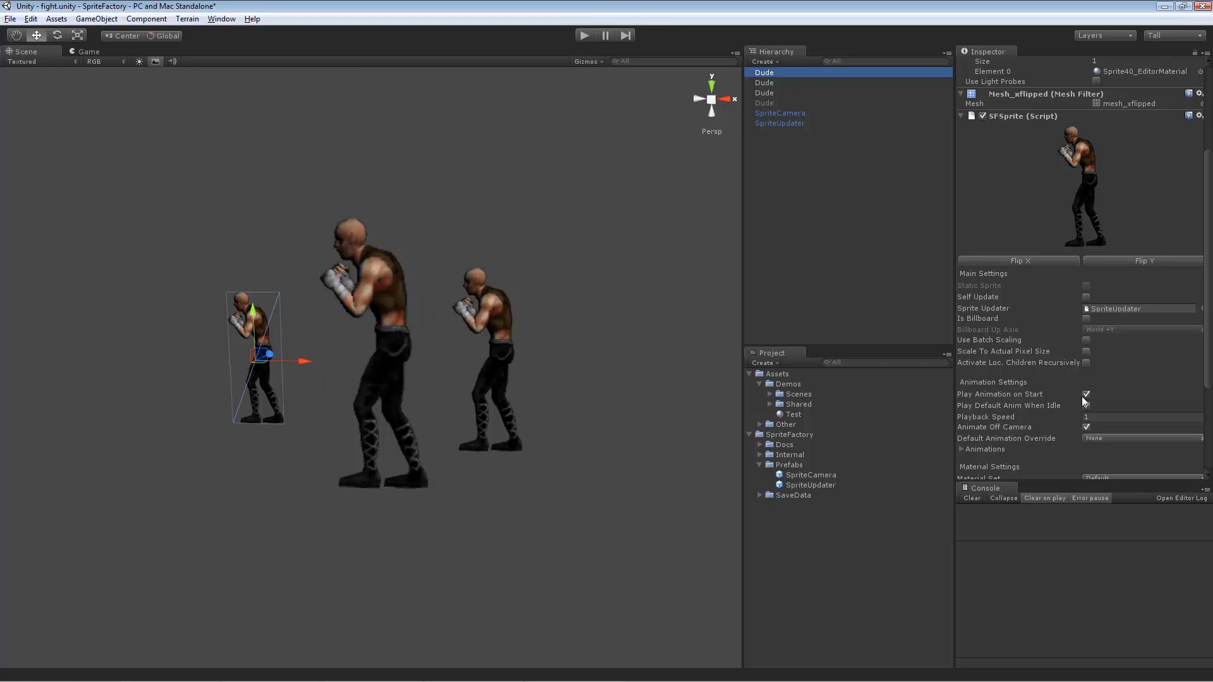
{"action": "left_click", "coordinate": [1086, 341]}
Test-run the fight scene to compare the batch-scaled Dudes' draw calls and runtime transform scales, and stop it
{"action": "scroll", "coordinate": [1108, 363], "scroll_direction": "up", "scroll_amount": 5}
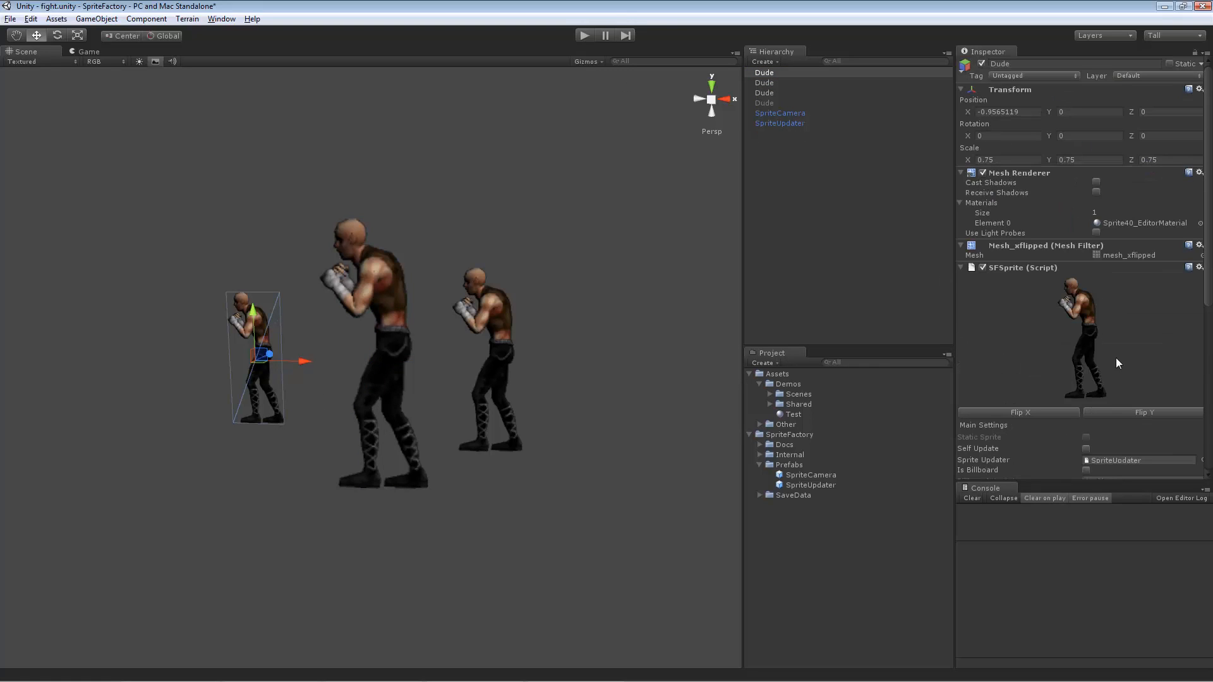
{"action": "left_click", "coordinate": [390, 307]}
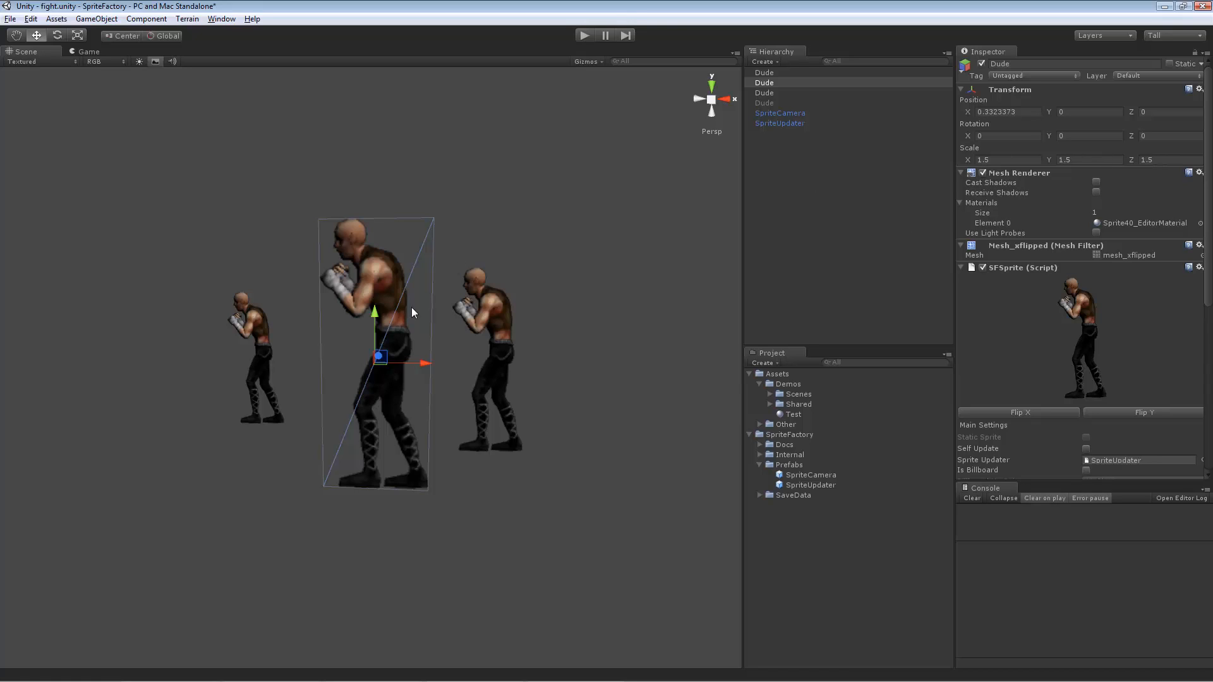
{"action": "left_click", "coordinate": [584, 36]}
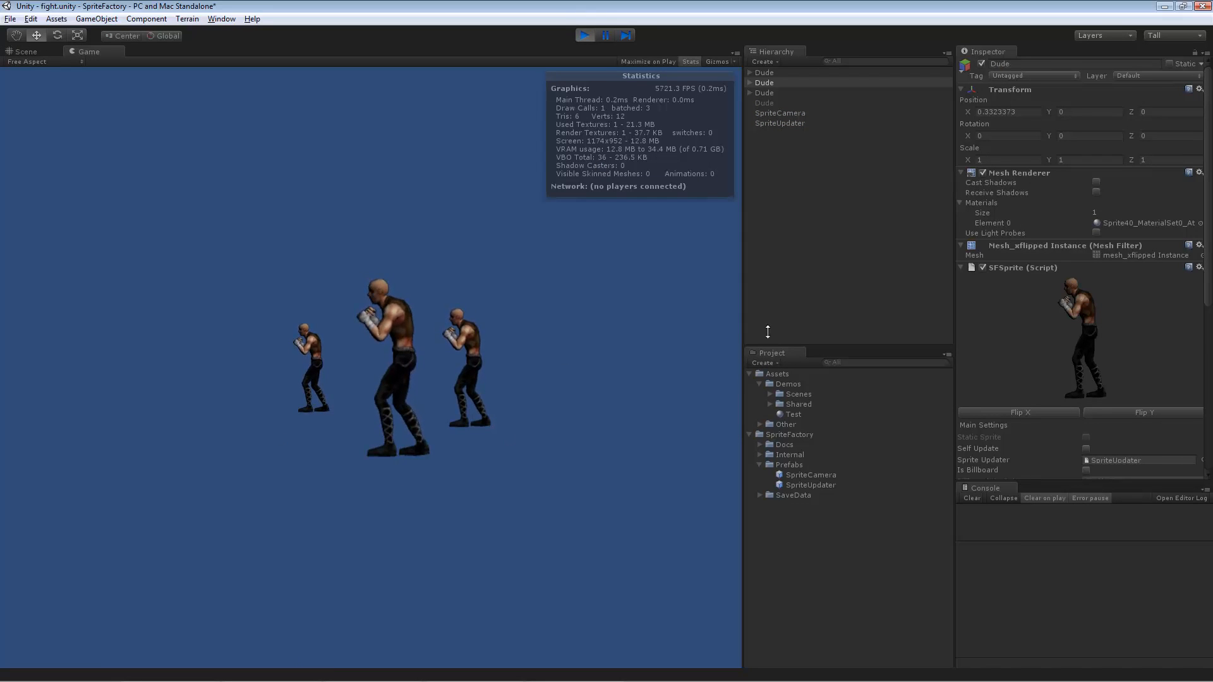
{"action": "left_click", "coordinate": [787, 94]}
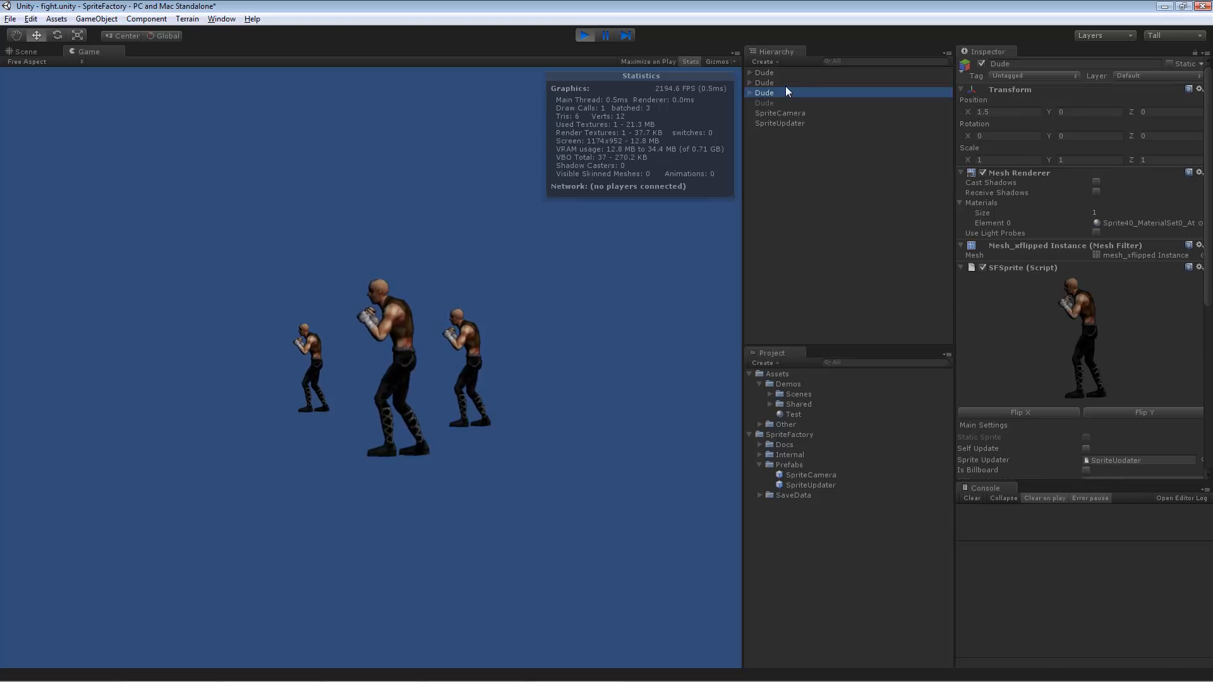
{"action": "left_click", "coordinate": [786, 85]}
{"action": "left_click", "coordinate": [787, 73]}
{"action": "left_click", "coordinate": [783, 83]}
{"action": "left_click", "coordinate": [780, 93]}
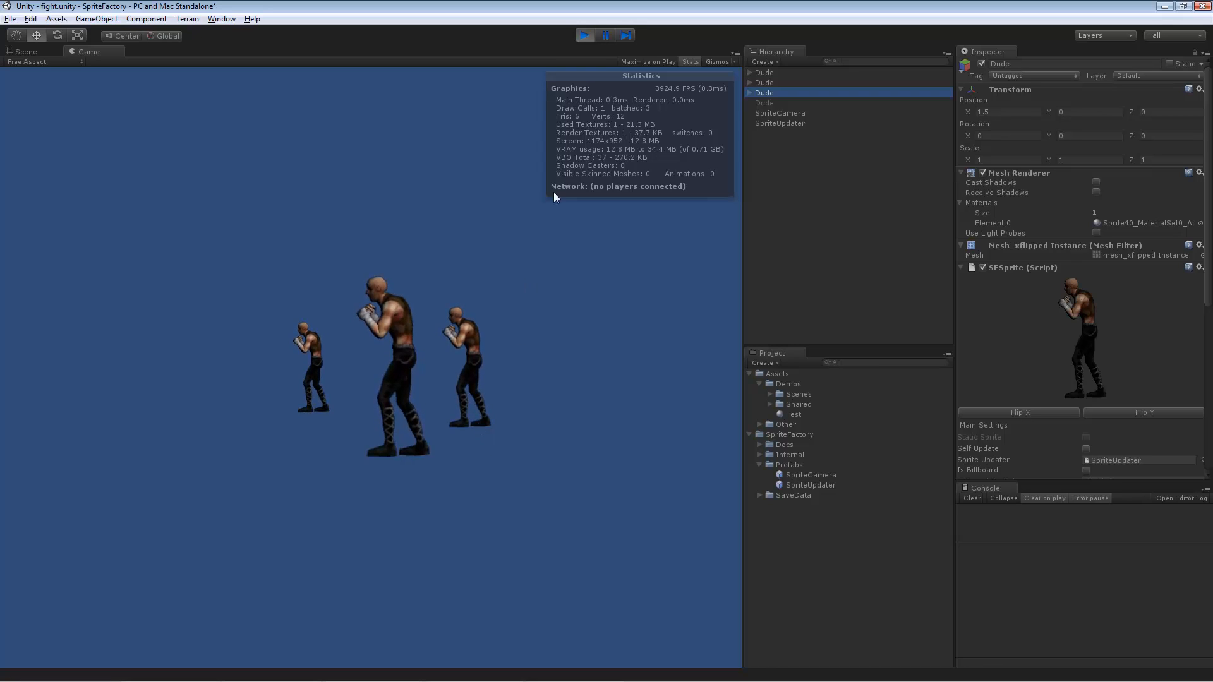
{"action": "left_click", "coordinate": [585, 35]}
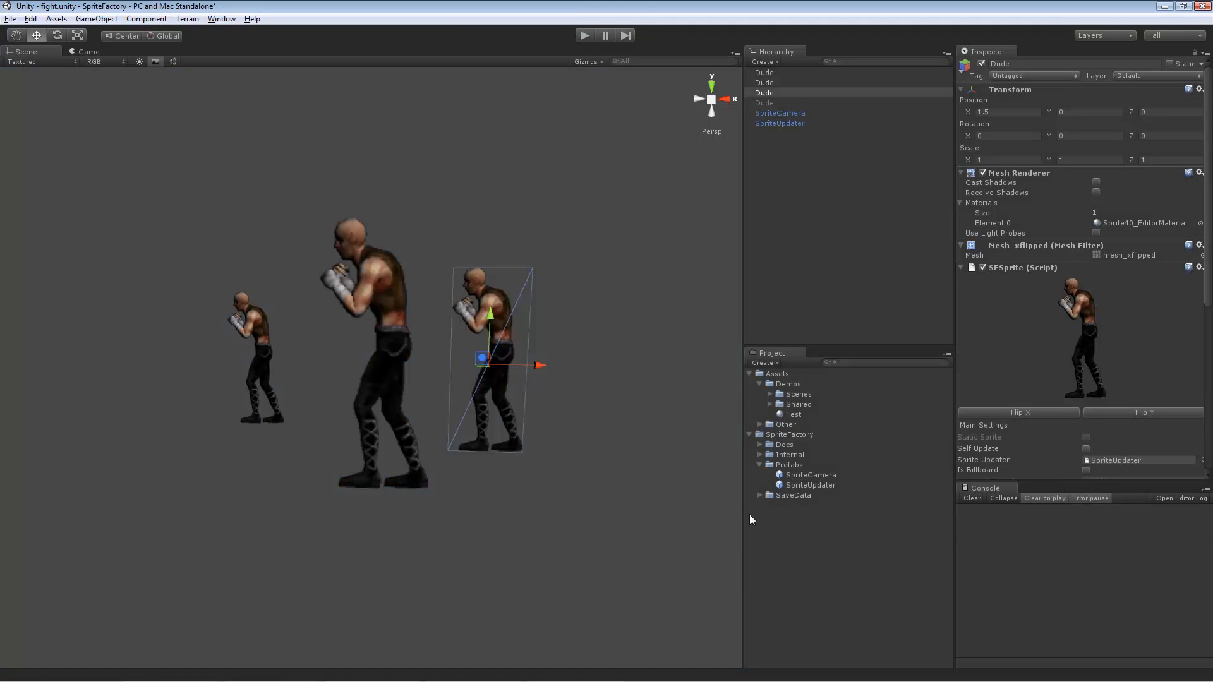
Open the grass scene from the demo scenes without saving the changes to the fight scene
{"action": "left_click", "coordinate": [770, 394]}
{"action": "double_click", "coordinate": [806, 414]}
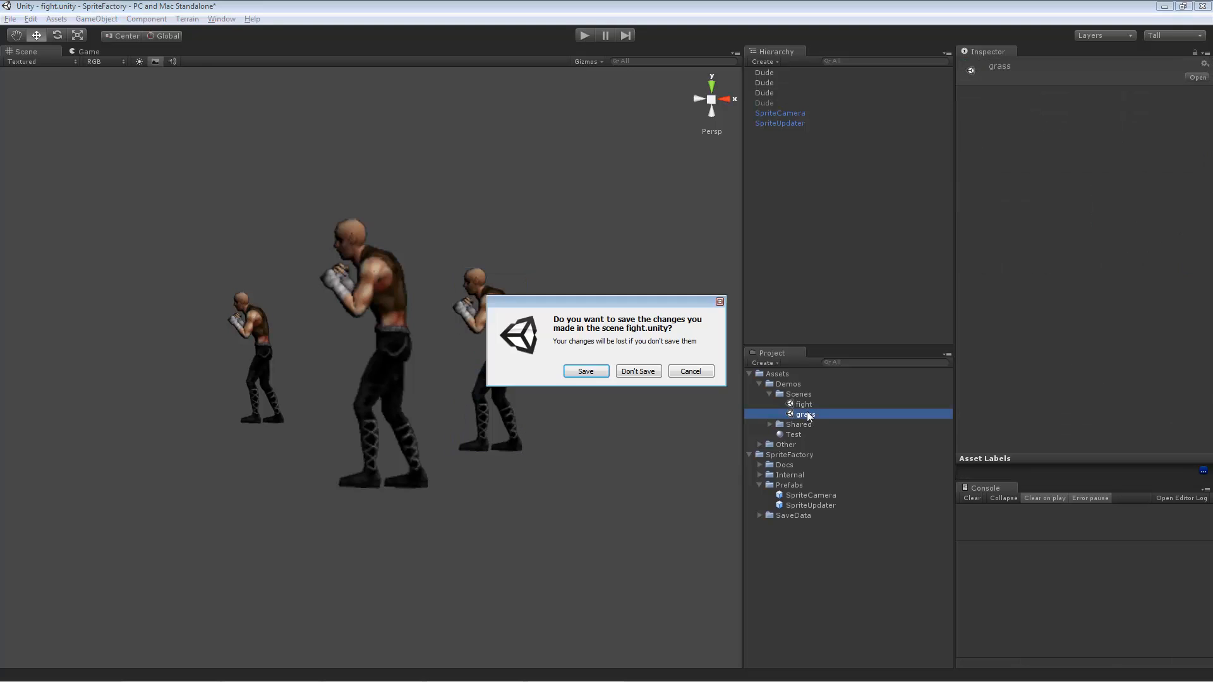
{"action": "left_click", "coordinate": [639, 372]}
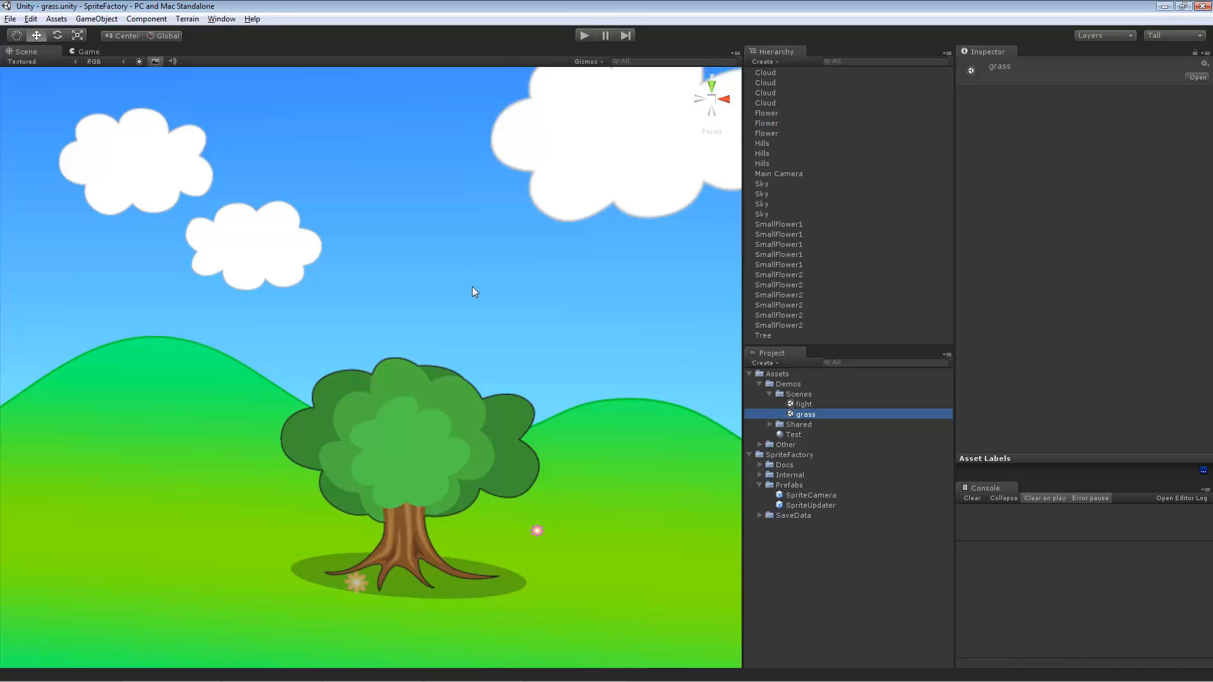
Examine how the grass scene is built from repeated Sky and Cloud sprites, viewing it from the front and at an angle
{"action": "scroll", "coordinate": [456, 301], "scroll_direction": "down", "scroll_amount": 3}
{"action": "left_click_drag", "start_coordinate": [525, 334], "coordinate": [386, 335], "text": "alt"}
{"action": "left_click", "coordinate": [371, 261]}
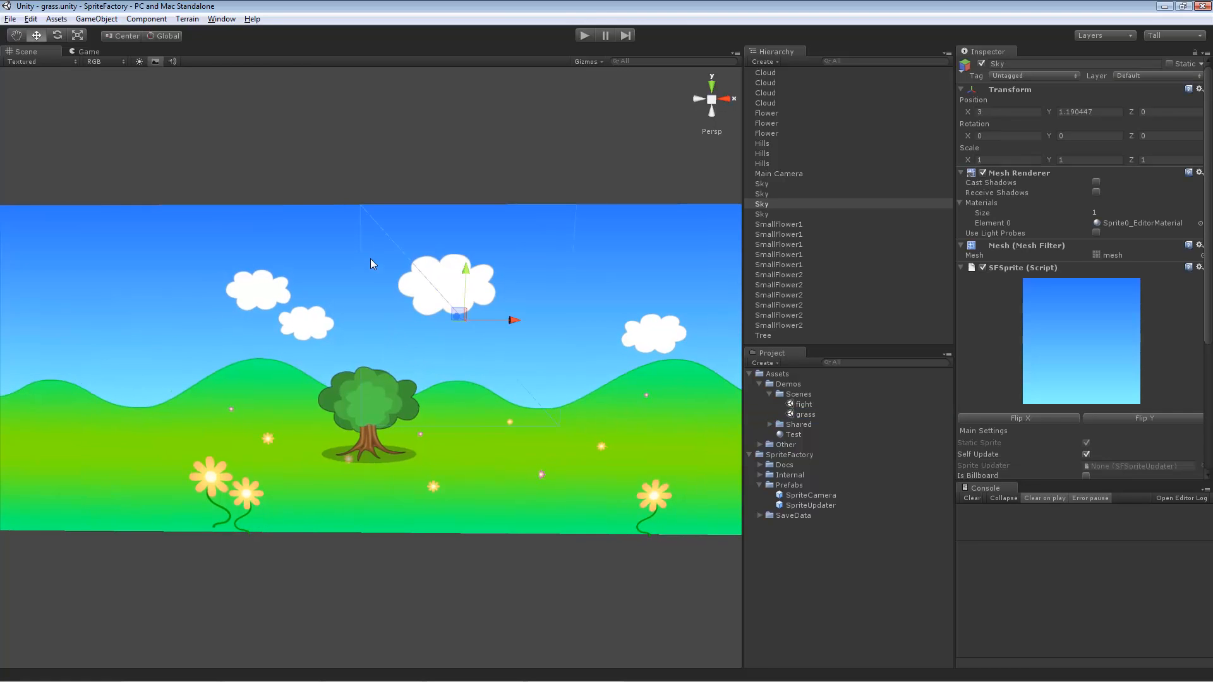
{"action": "left_click", "coordinate": [102, 232]}
{"action": "left_click", "coordinate": [676, 233]}
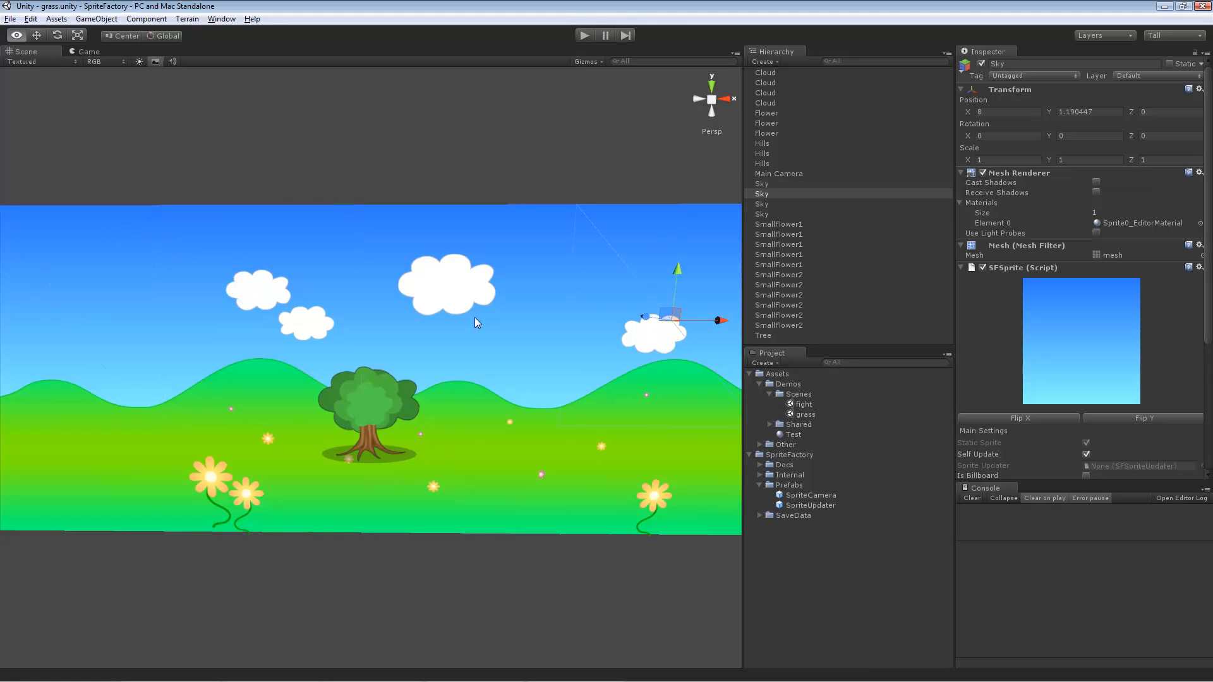
{"action": "left_click_drag", "start_coordinate": [475, 317], "coordinate": [435, 366], "text": "alt"}
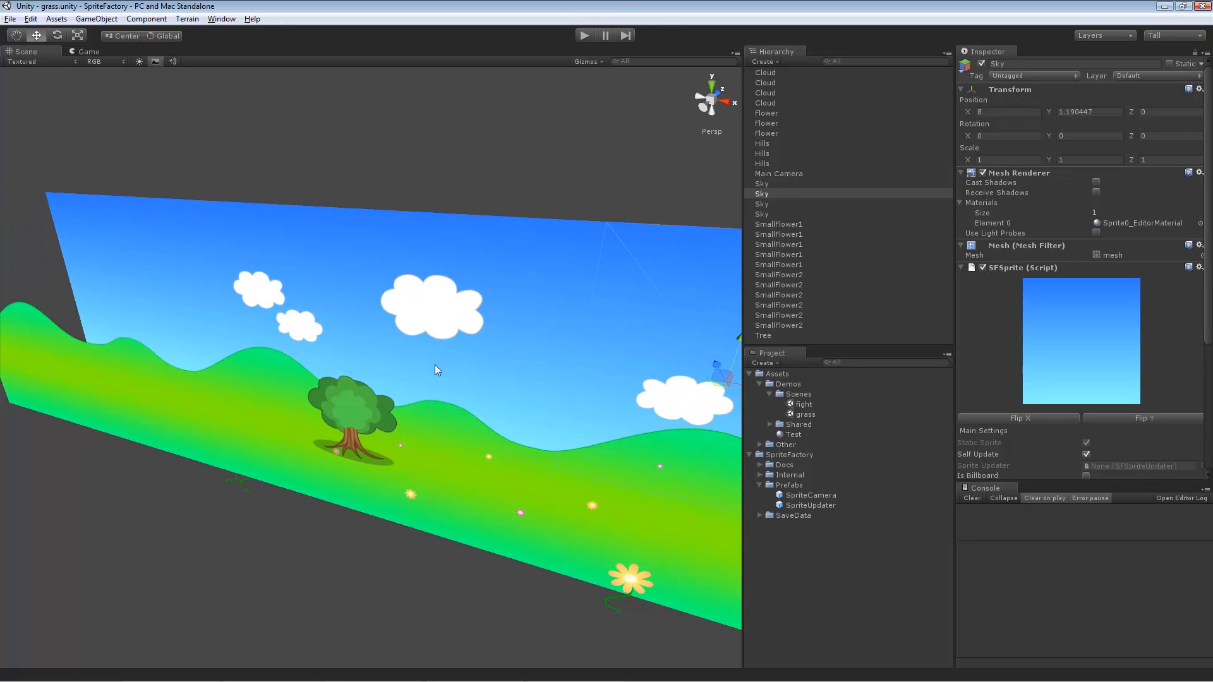
{"action": "left_click", "coordinate": [435, 283]}
{"action": "left_click", "coordinate": [283, 312]}
{"action": "left_click", "coordinate": [261, 289]}
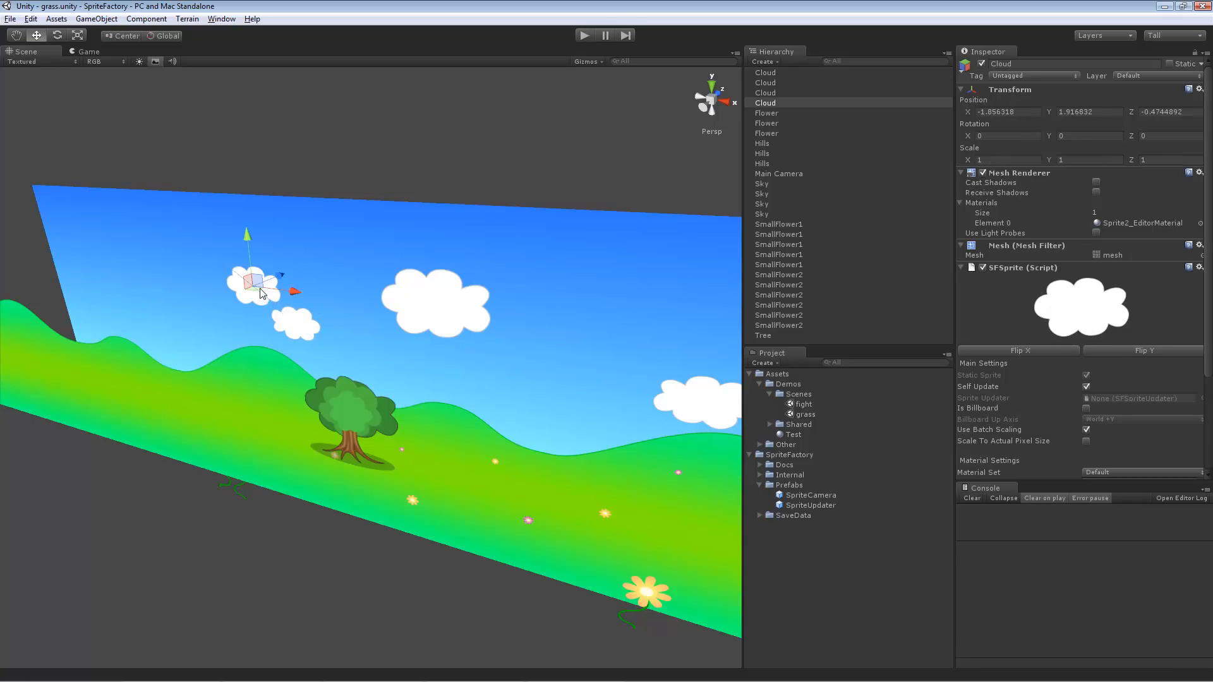
{"action": "left_click", "coordinate": [715, 412]}
Select the Tree, test-run the grass scene to review its draw calls, and stop it
{"action": "left_click_drag", "start_coordinate": [430, 481], "coordinate": [554, 490], "text": "alt"}
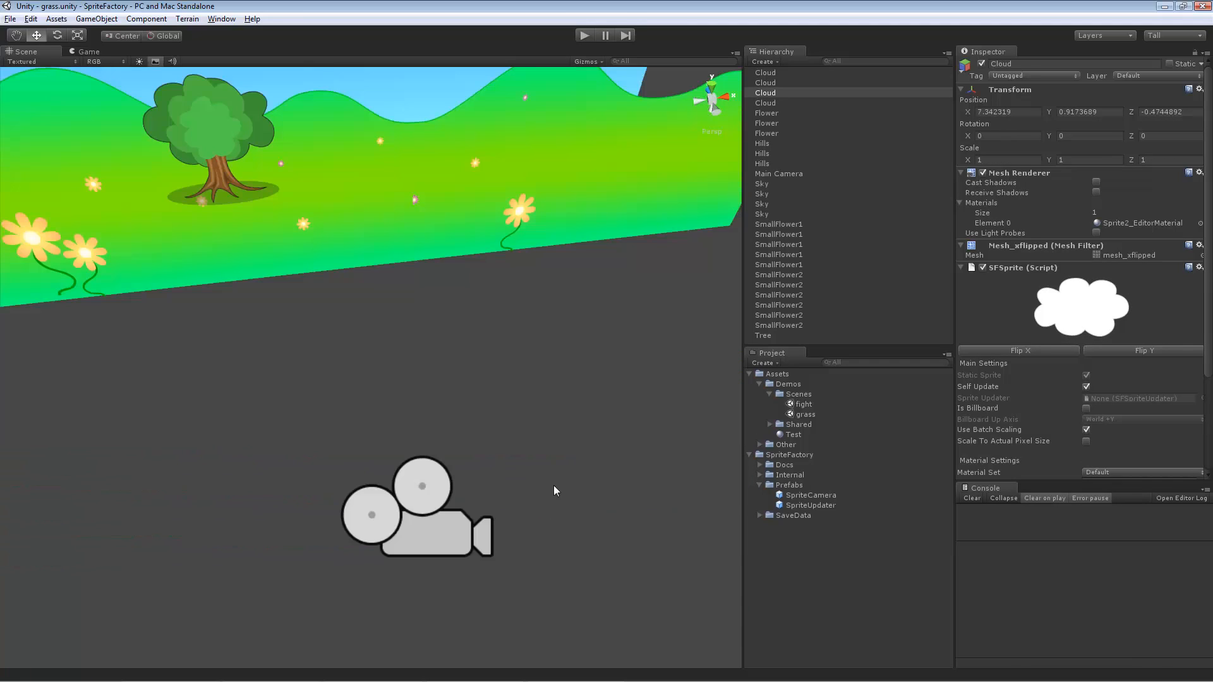
{"action": "left_click_drag", "start_coordinate": [285, 223], "coordinate": [588, 95], "text": "alt"}
{"action": "left_click", "coordinate": [498, 376]}
{"action": "left_click", "coordinate": [424, 383]}
{"action": "left_click", "coordinate": [584, 36]}
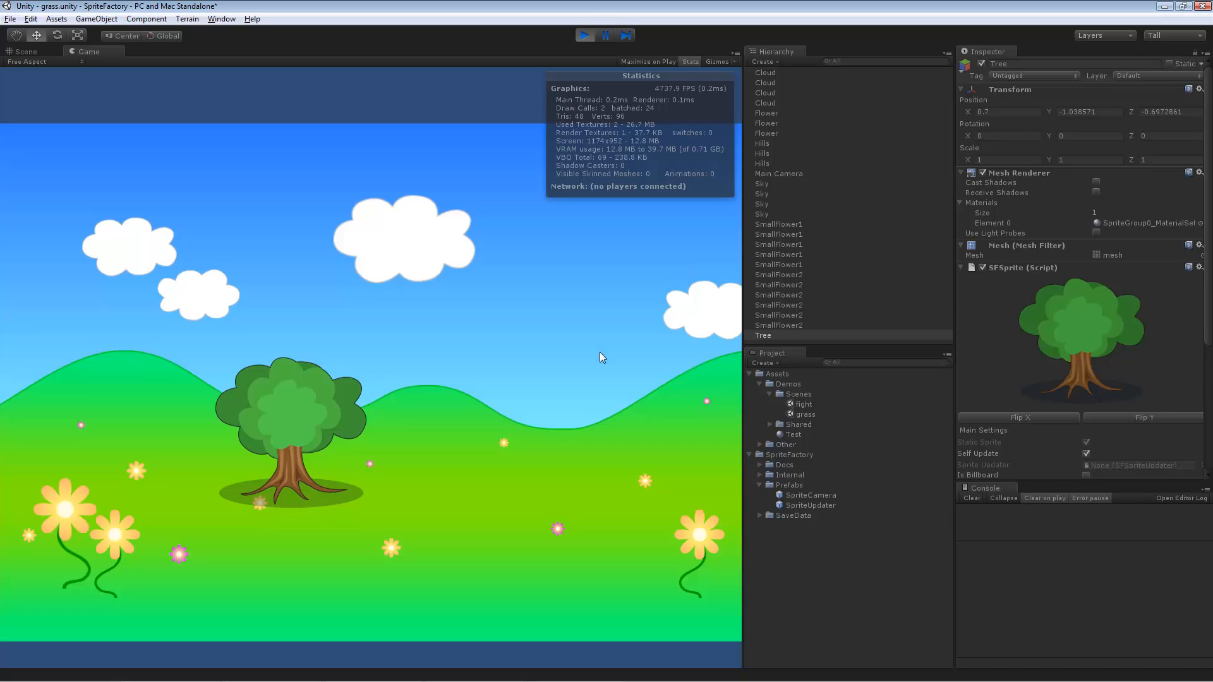
{"action": "left_click", "coordinate": [578, 33]}
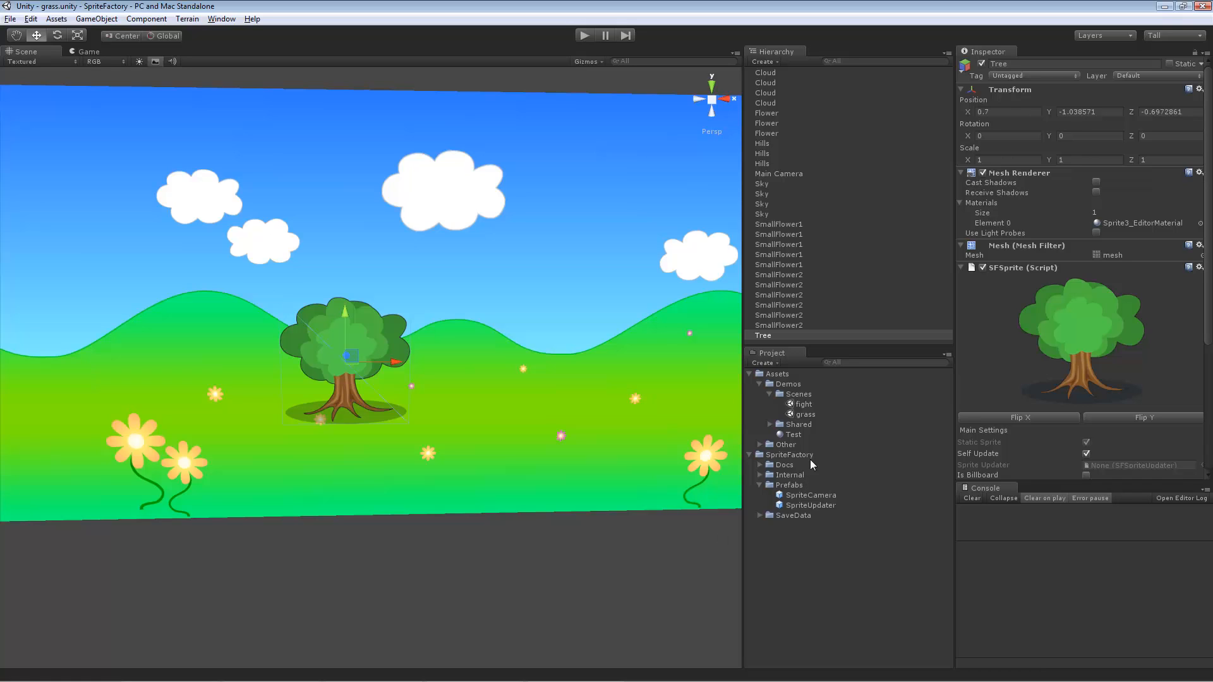
Reopen the fight scene and deactivate the Dude at X -1.5
{"action": "double_click", "coordinate": [804, 405]}
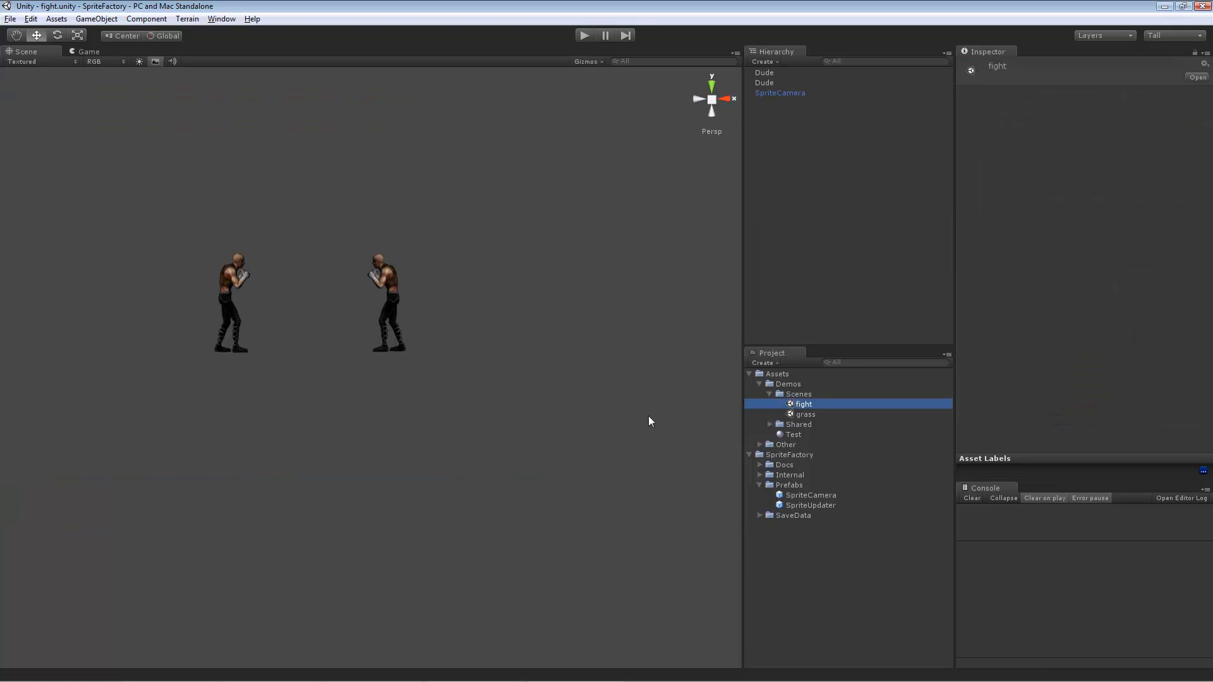
{"action": "right_click_drag", "start_coordinate": [412, 295], "coordinate": [612, 406], "text": "alt"}
{"action": "left_click", "coordinate": [783, 82]}
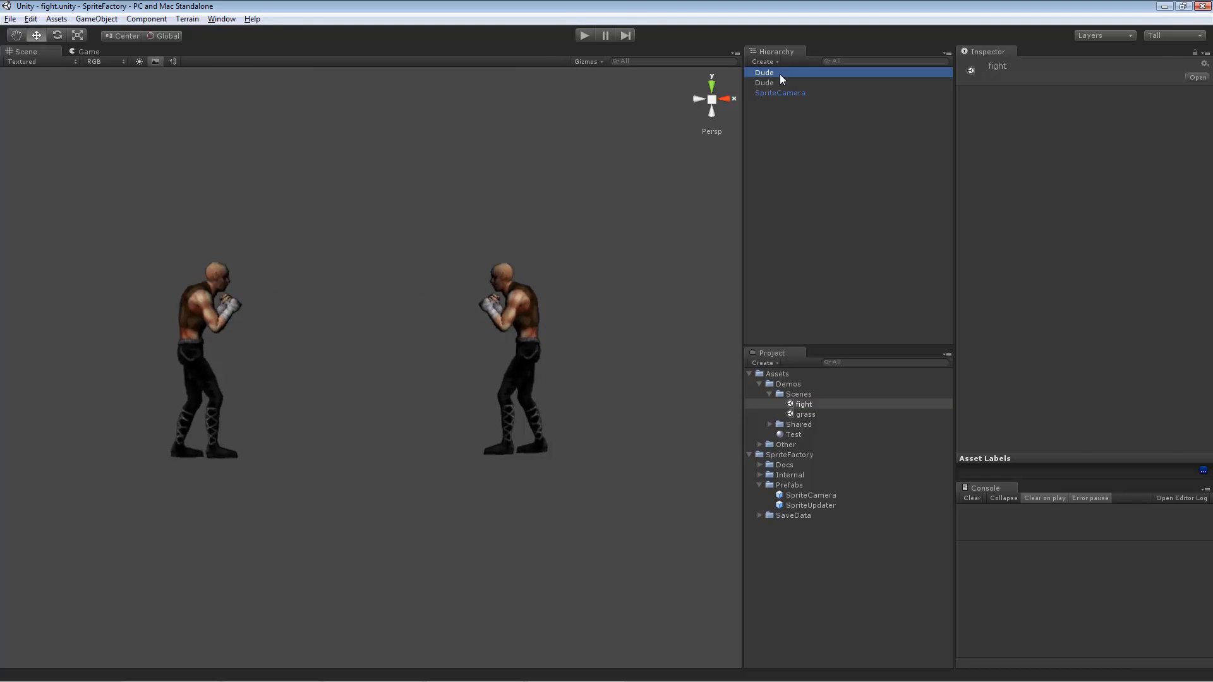
{"action": "left_click", "coordinate": [981, 63]}
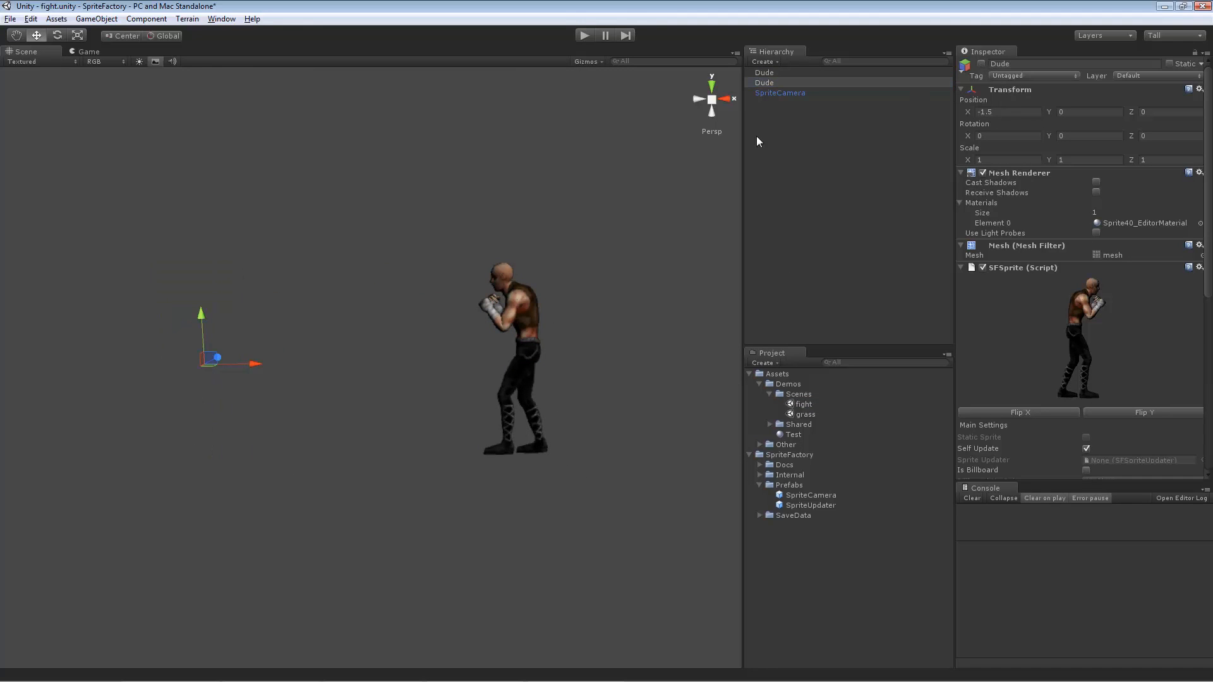
{"action": "left_click", "coordinate": [771, 73]}
{"action": "scroll", "coordinate": [1011, 304], "scroll_direction": "down", "scroll_amount": 5}
{"action": "left_click", "coordinate": [673, 270]}
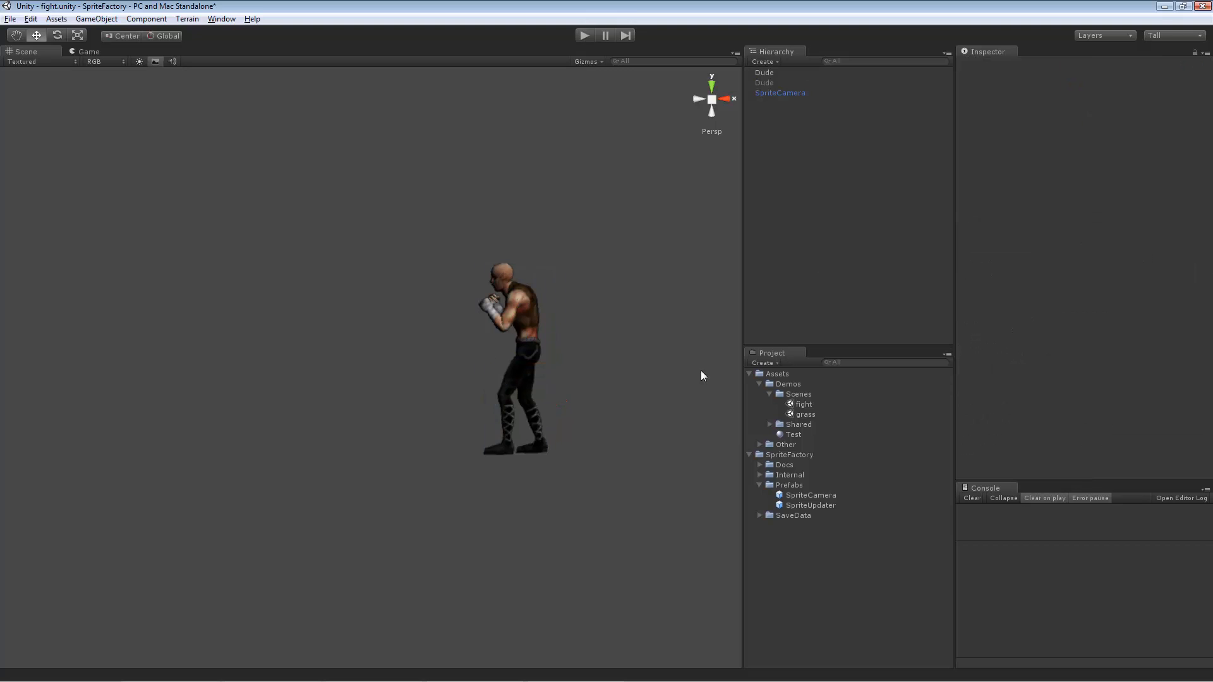
Review the main settings of the active Dude and the settings of the SpriteCamera prefab
{"action": "left_click", "coordinate": [530, 300]}
{"action": "scroll", "coordinate": [1174, 328], "scroll_direction": "down", "scroll_amount": 6}
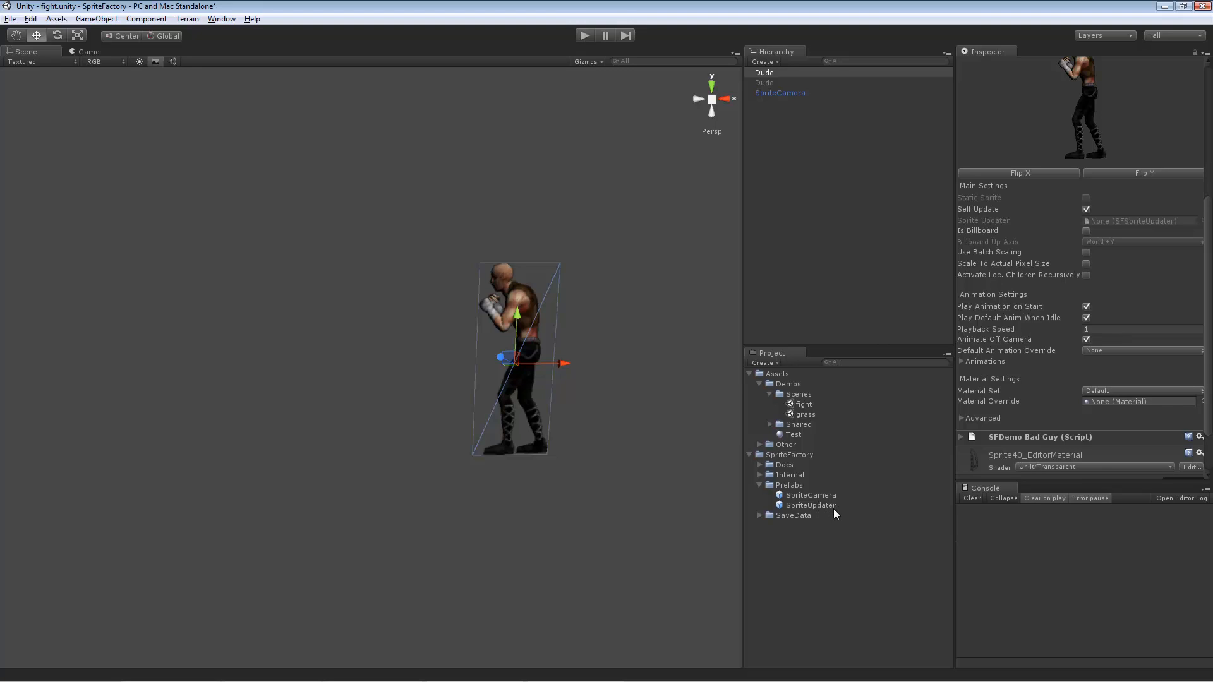
{"action": "left_click", "coordinate": [822, 496]}
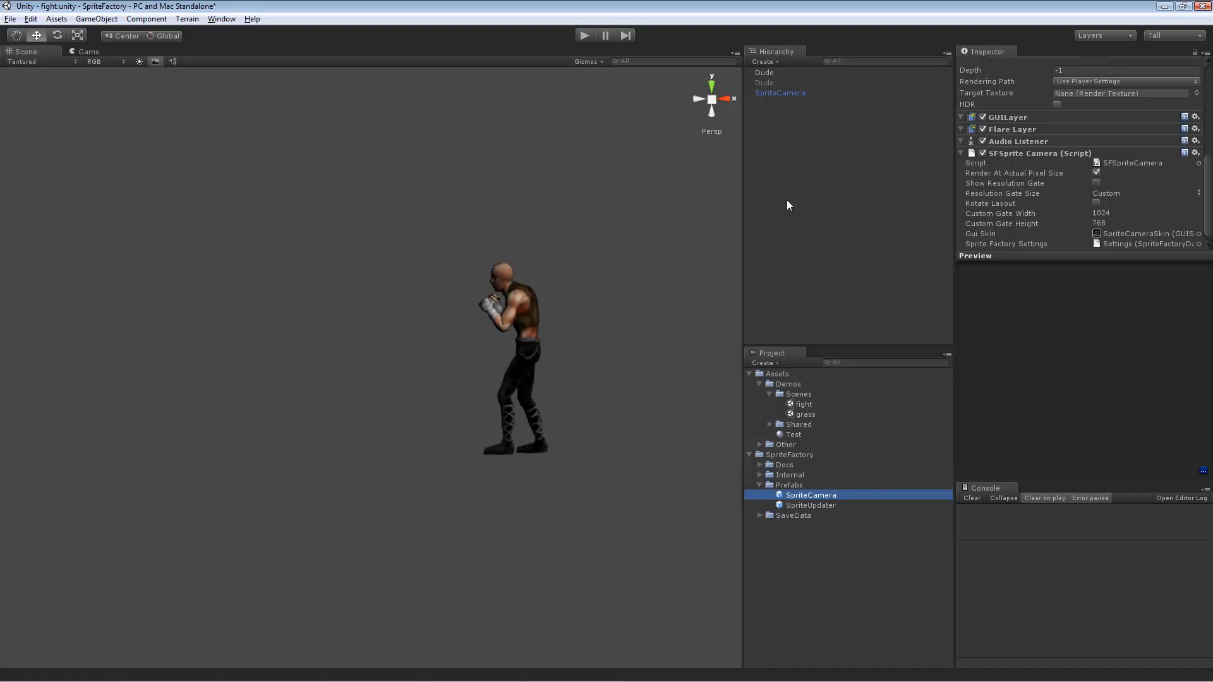
Set the scene SpriteCamera's size to 13.24 with Render At Actual Pixel Size disabled, check the game view, and toggle that option back on
{"action": "left_click", "coordinate": [784, 93]}
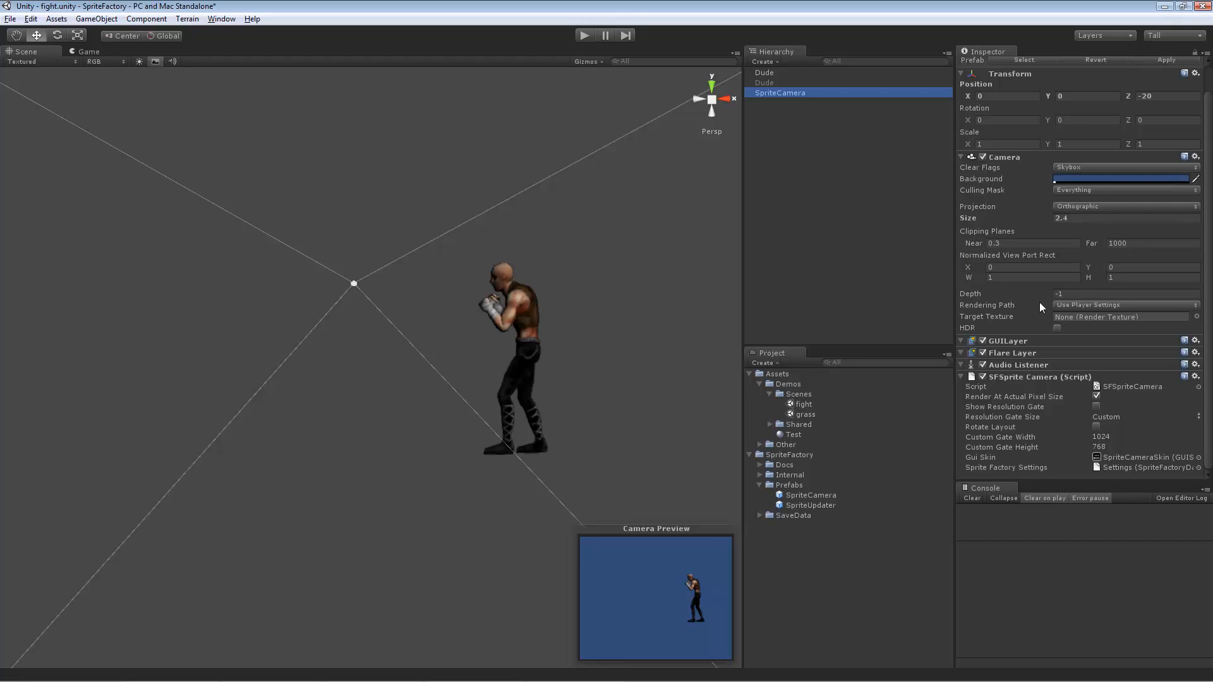
{"action": "left_click", "coordinate": [1096, 396]}
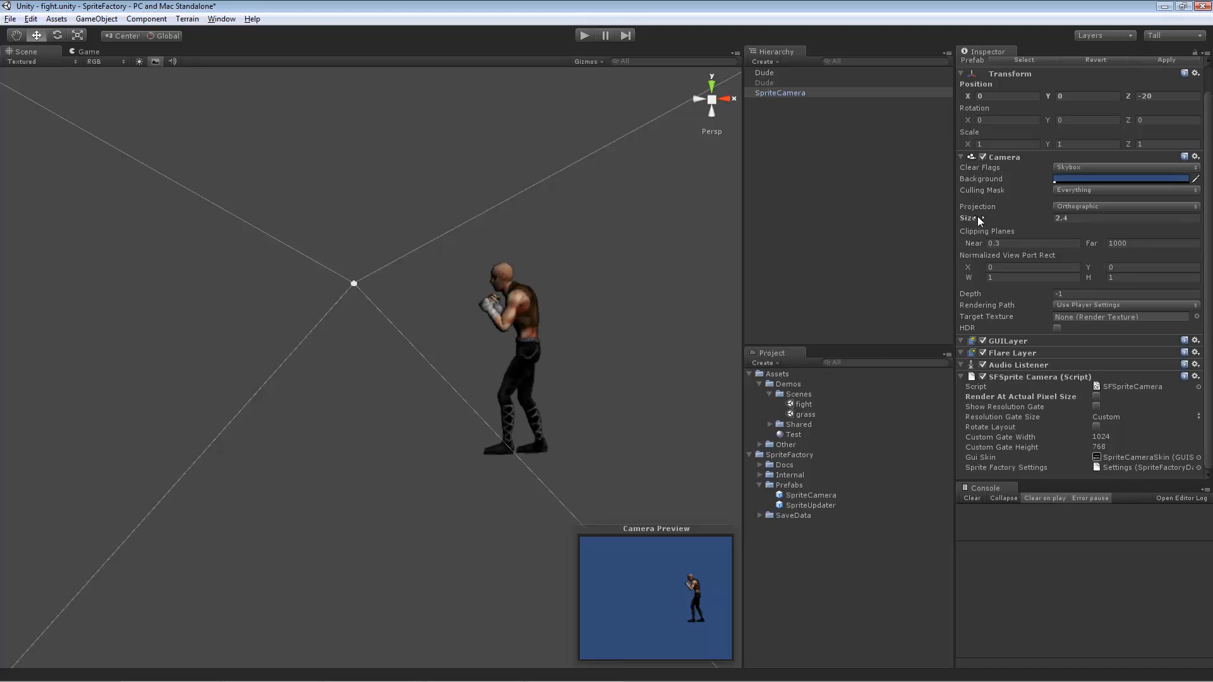
{"action": "left_click_drag", "start_coordinate": [979, 220], "coordinate": [1067, 225]}
{"action": "left_click", "coordinate": [85, 53]}
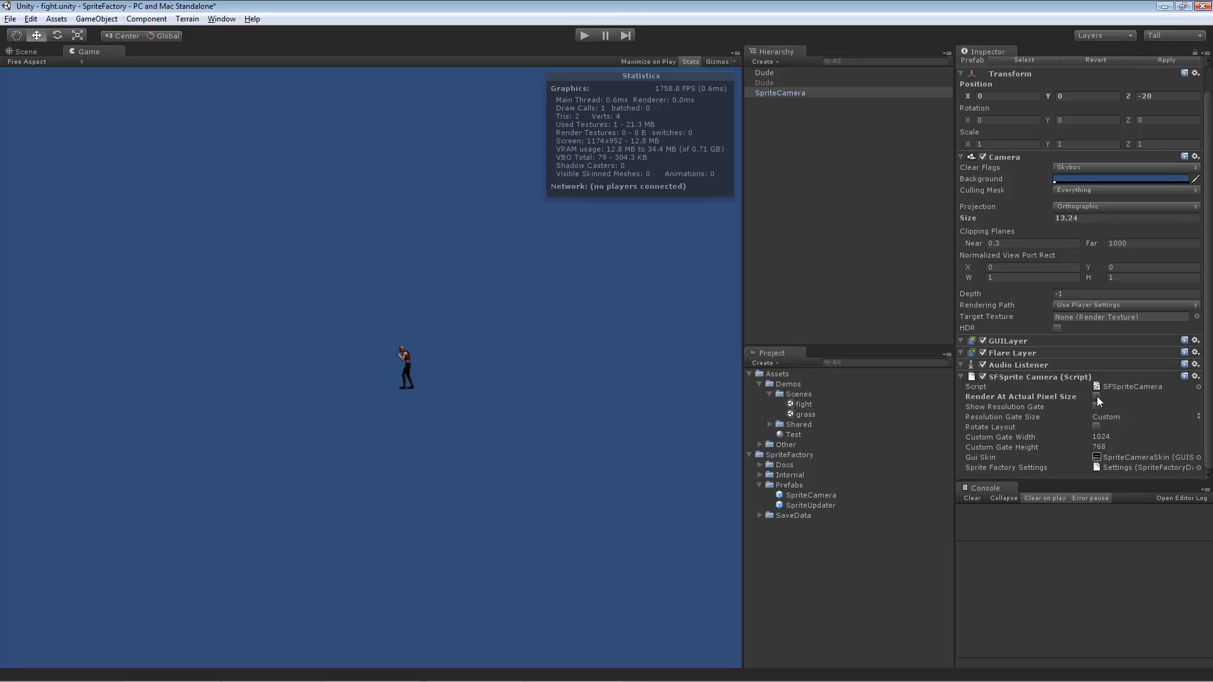
{"action": "left_click", "coordinate": [1096, 396]}
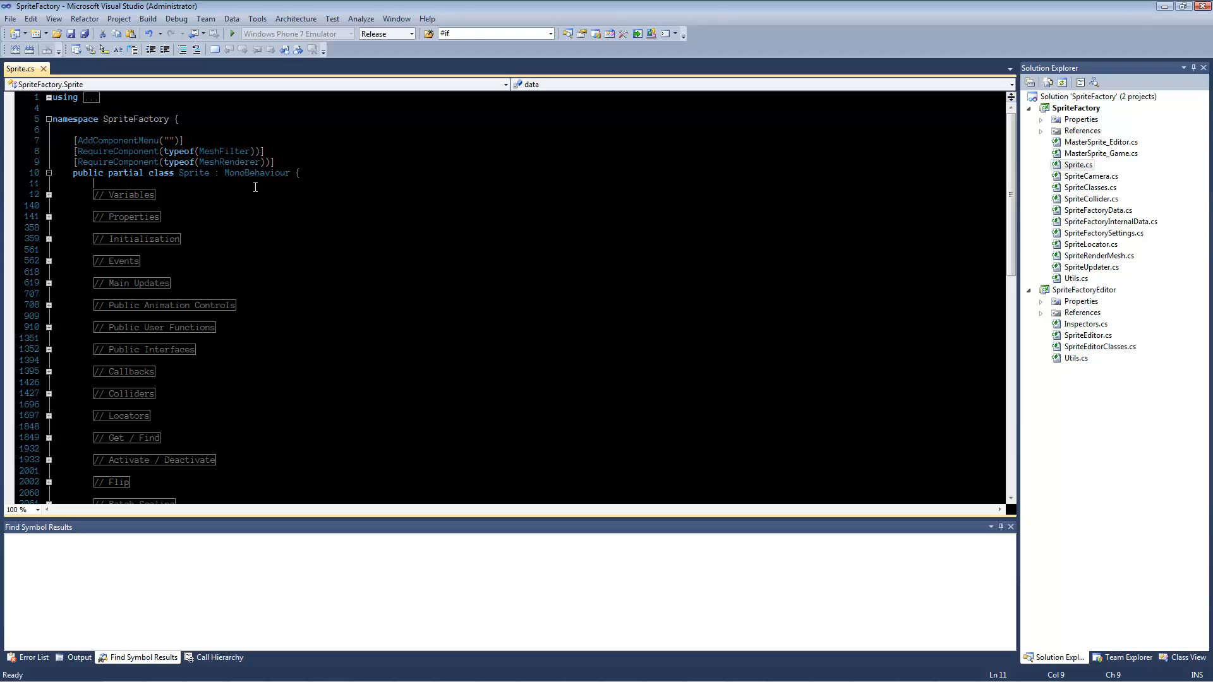
Switch to Sprite.cs in Visual Studio, point out the Sprite class name and expand the Public Animation Controls region
{"action": "left_click", "coordinate": [181, 172]}
{"action": "left_click_drag", "start_coordinate": [189, 173], "coordinate": [211, 173]}
{"action": "left_click", "coordinate": [266, 192]}
{"action": "left_click", "coordinate": [43, 309]}
{"action": "left_click", "coordinate": [50, 308]}
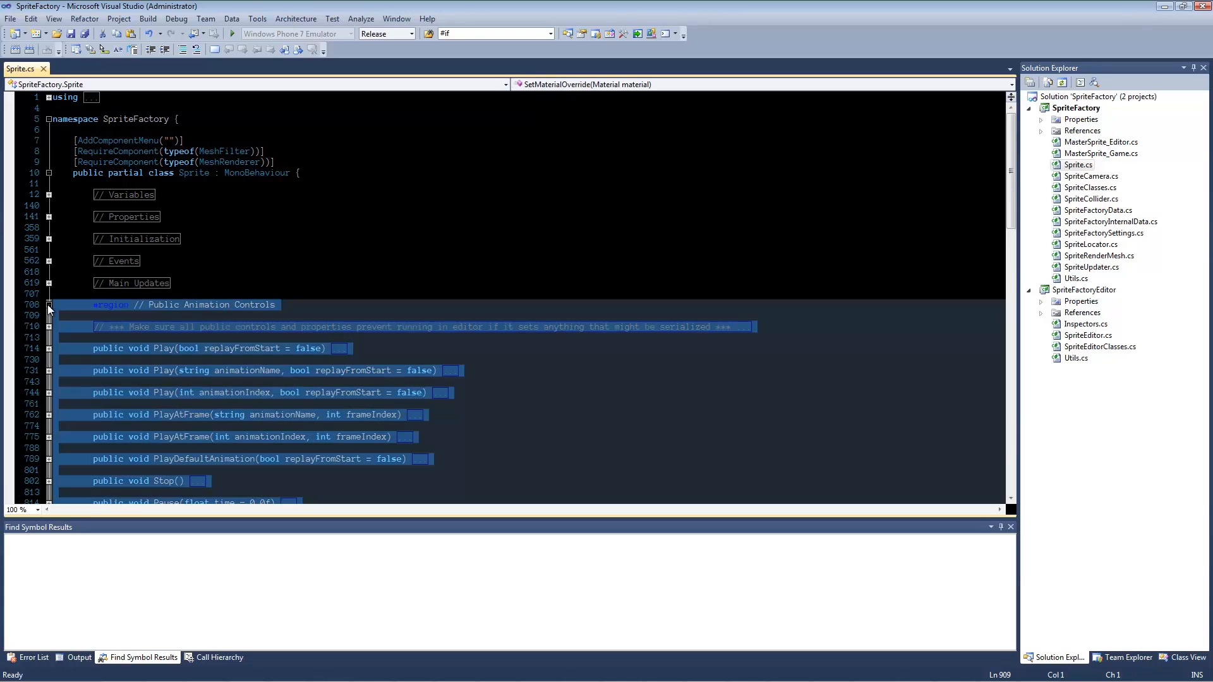
Look through the play, stop, pause and animation speed methods in Public Animation Controls, and collapse the region
{"action": "left_click", "coordinate": [312, 305]}
{"action": "scroll", "coordinate": [319, 327], "scroll_direction": "down", "scroll_amount": 3}
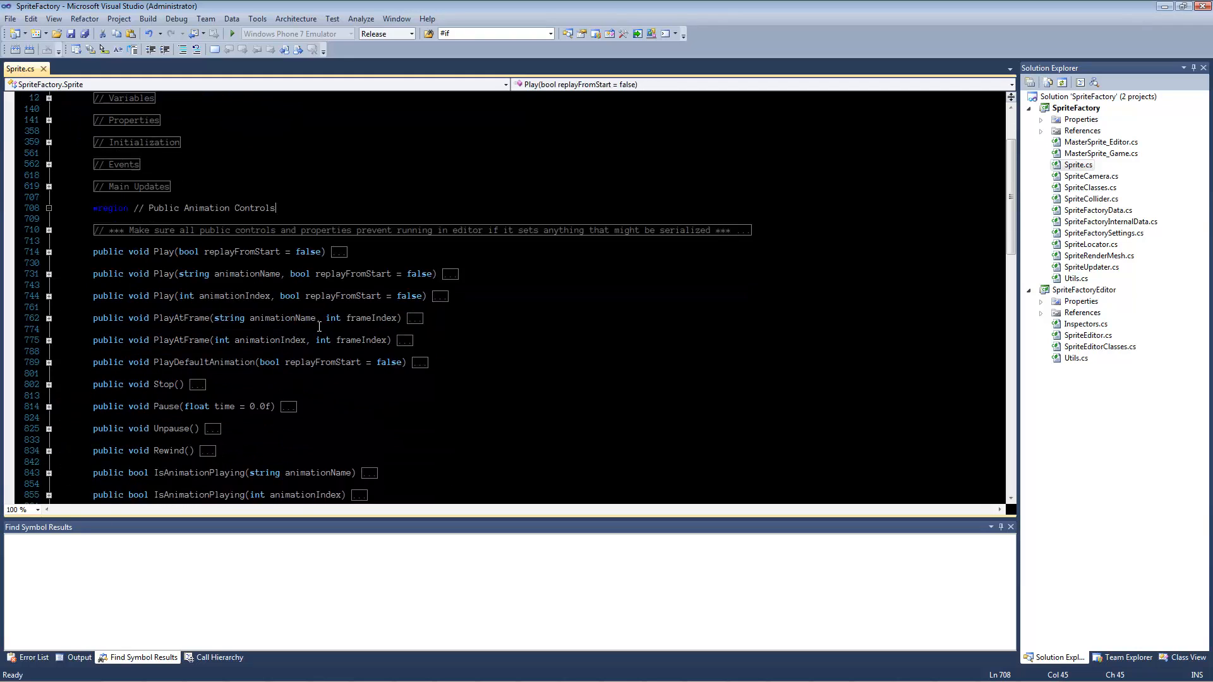
{"action": "scroll", "coordinate": [320, 327], "scroll_direction": "down", "scroll_amount": 4}
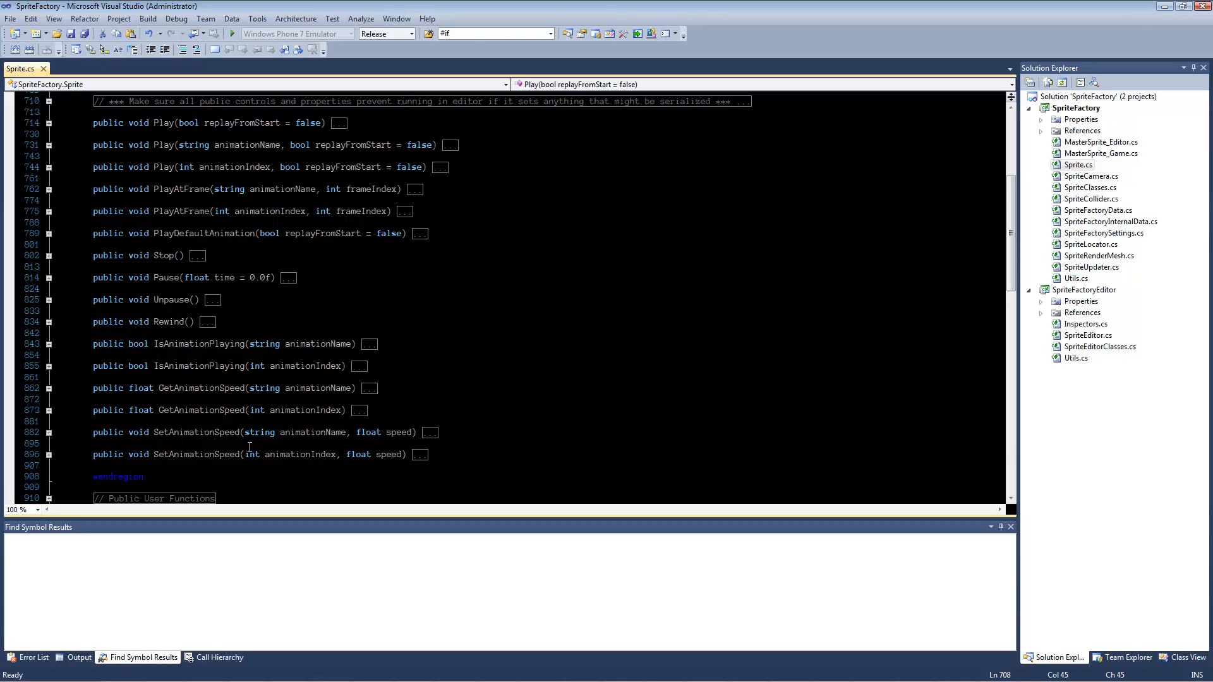
{"action": "scroll", "coordinate": [183, 393], "scroll_direction": "up", "scroll_amount": 1}
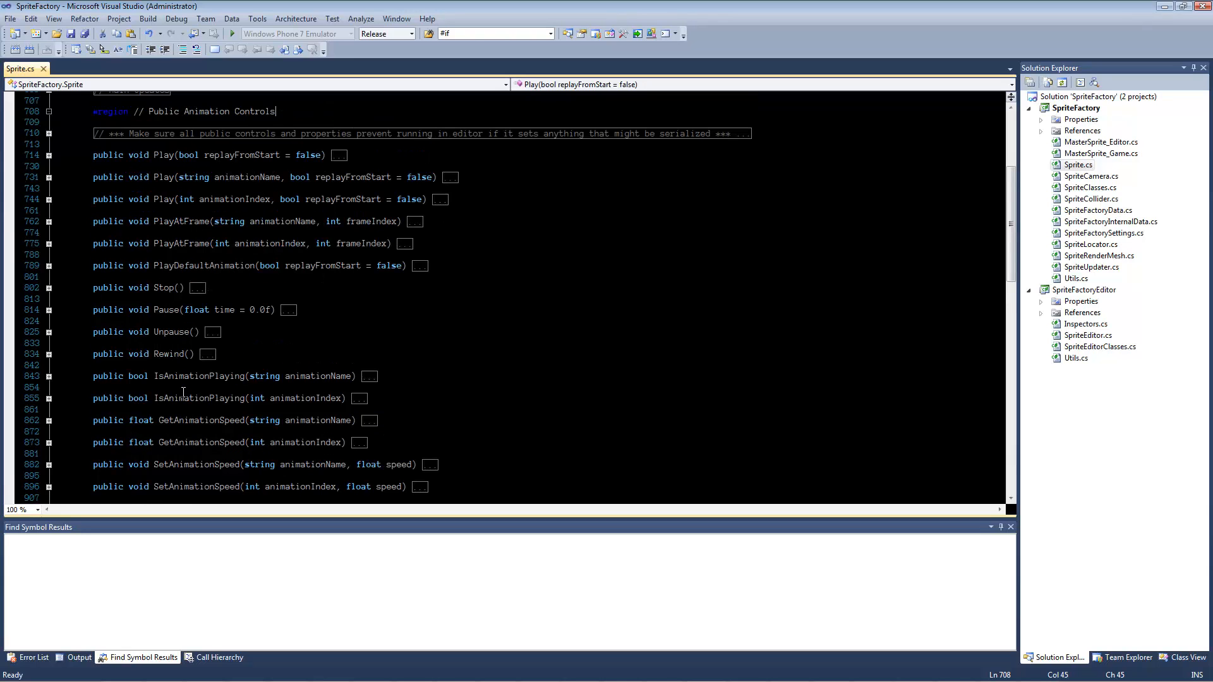
{"action": "scroll", "coordinate": [183, 393], "scroll_direction": "up", "scroll_amount": 1}
{"action": "left_click", "coordinate": [48, 144]}
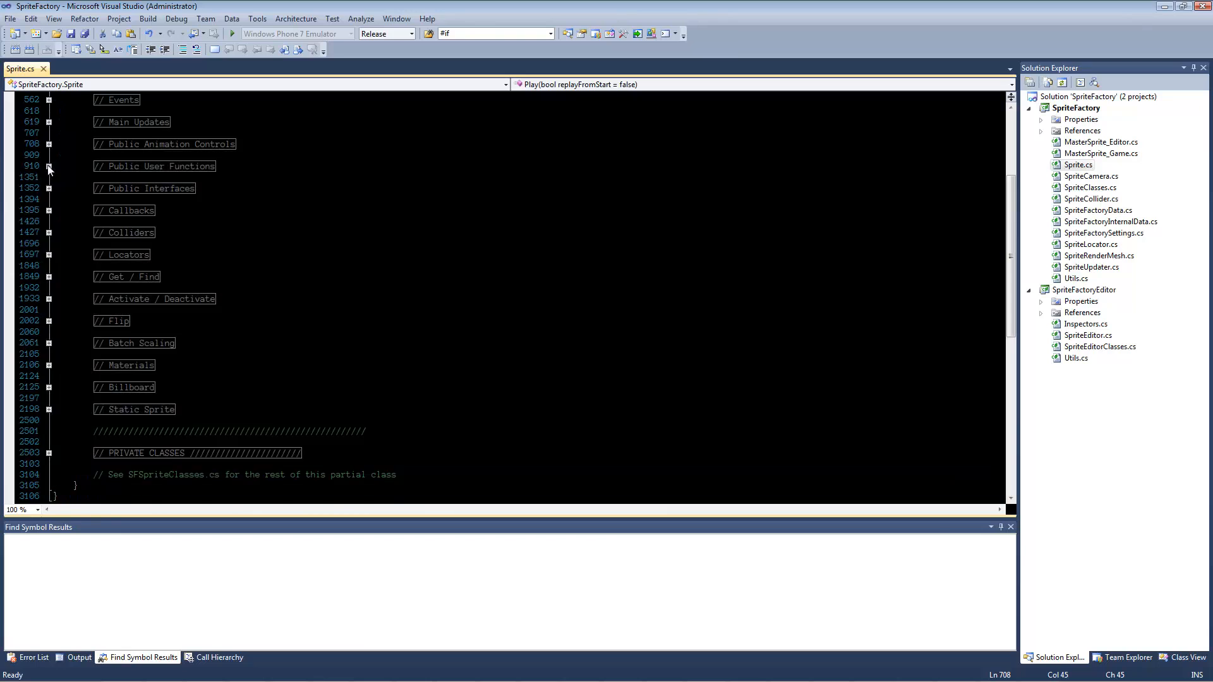
Expand the Public User Functions region, look through its material, collider, locator, flip, other and information methods, and collapse it
{"action": "left_click", "coordinate": [48, 165]}
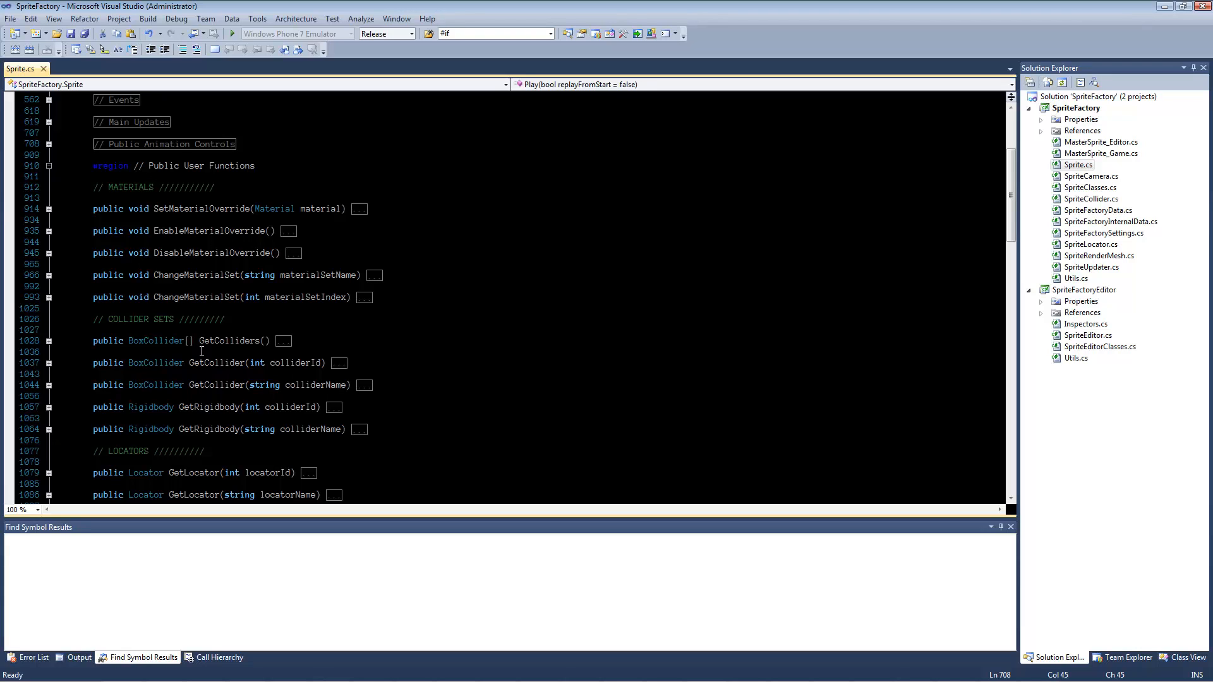
{"action": "scroll", "coordinate": [201, 352], "scroll_direction": "down", "scroll_amount": 2}
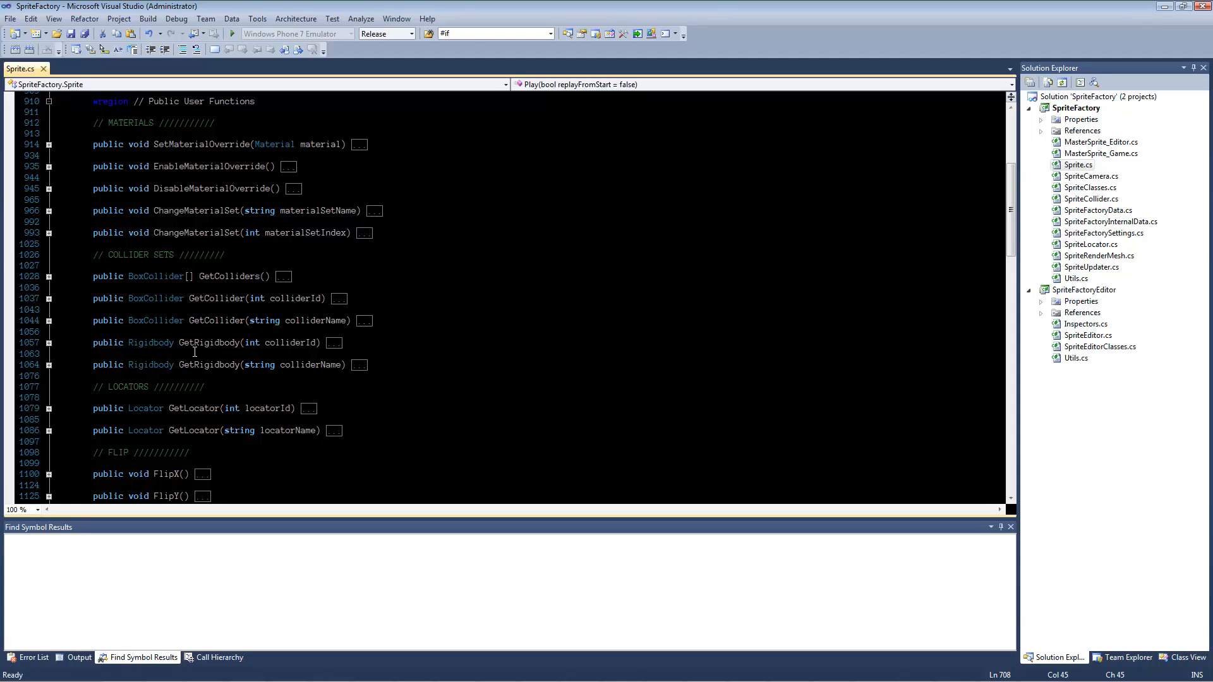
{"action": "scroll", "coordinate": [183, 370], "scroll_direction": "down", "scroll_amount": 2}
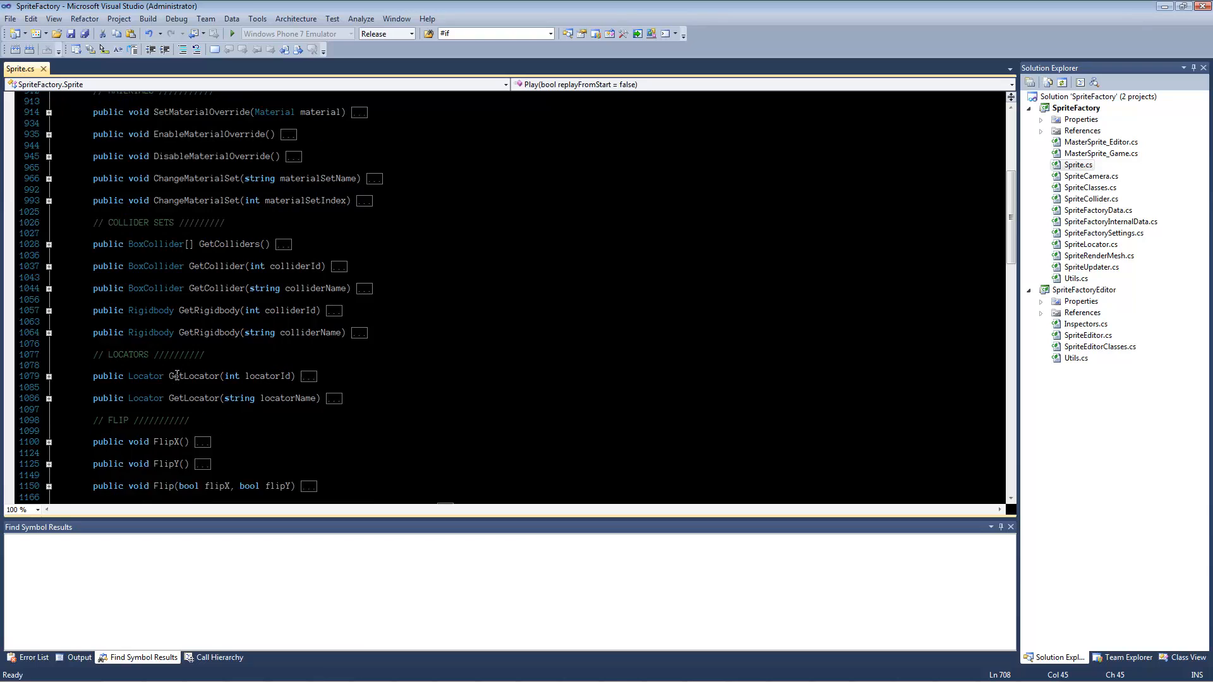
{"action": "scroll", "coordinate": [178, 372], "scroll_direction": "down", "scroll_amount": 2}
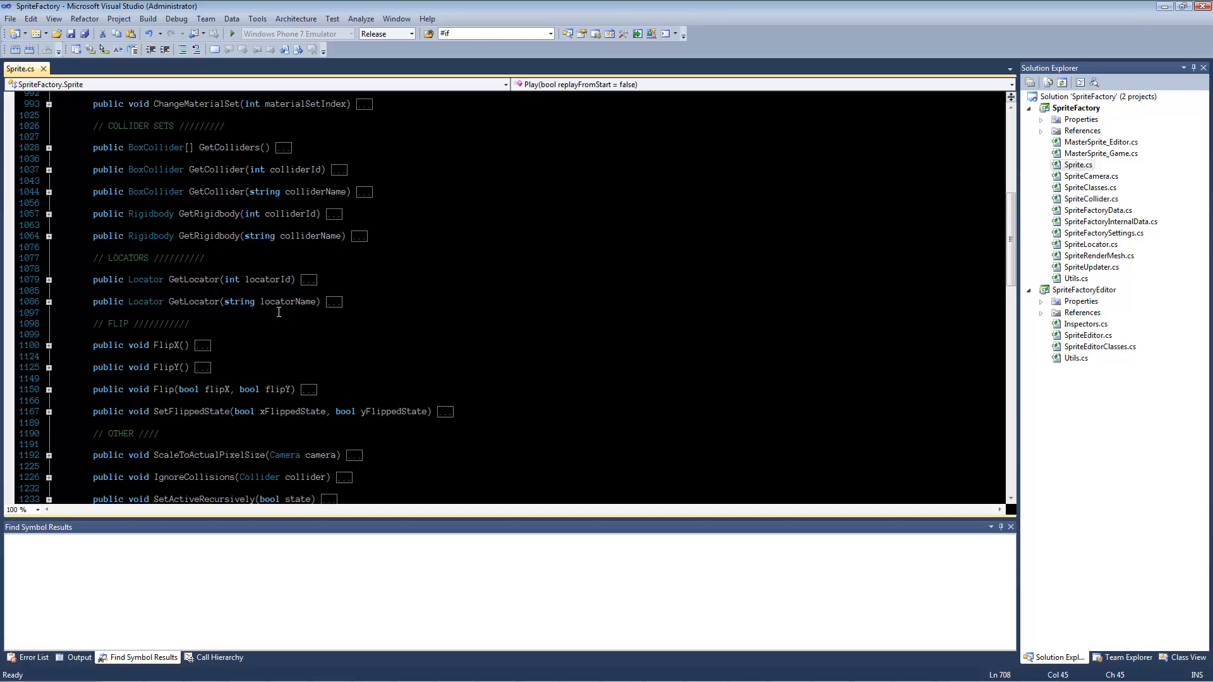
{"action": "scroll", "coordinate": [278, 312], "scroll_direction": "down", "scroll_amount": 3}
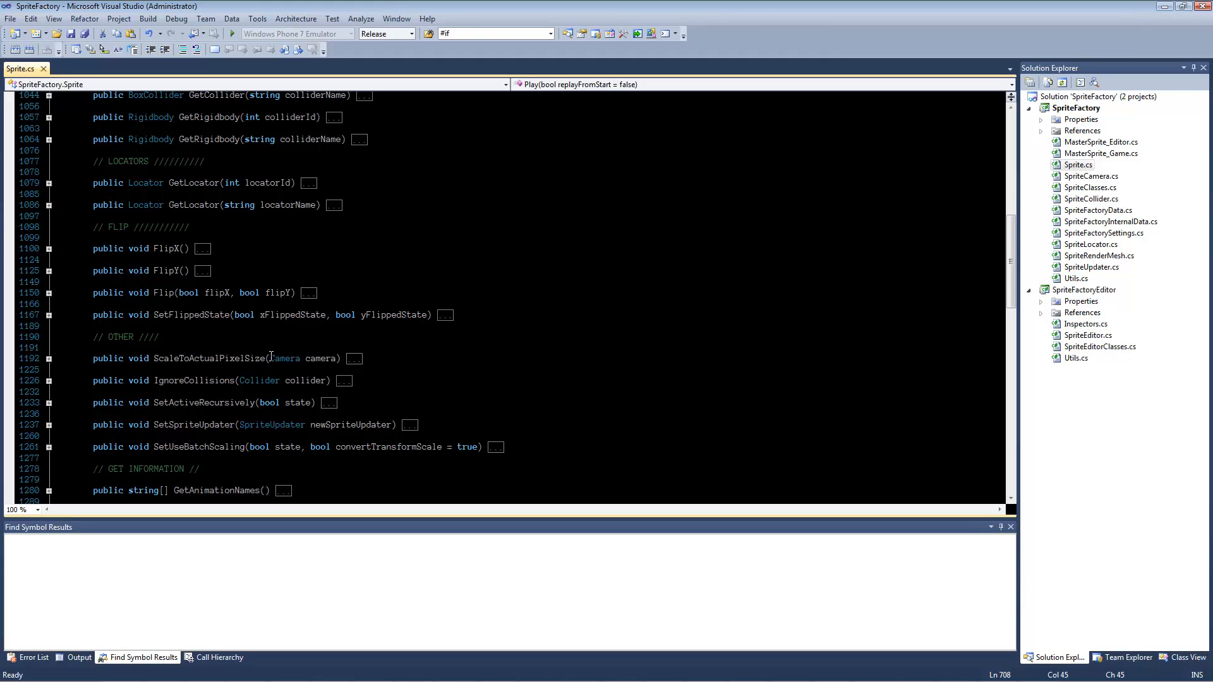
{"action": "scroll", "coordinate": [269, 357], "scroll_direction": "down", "scroll_amount": 3}
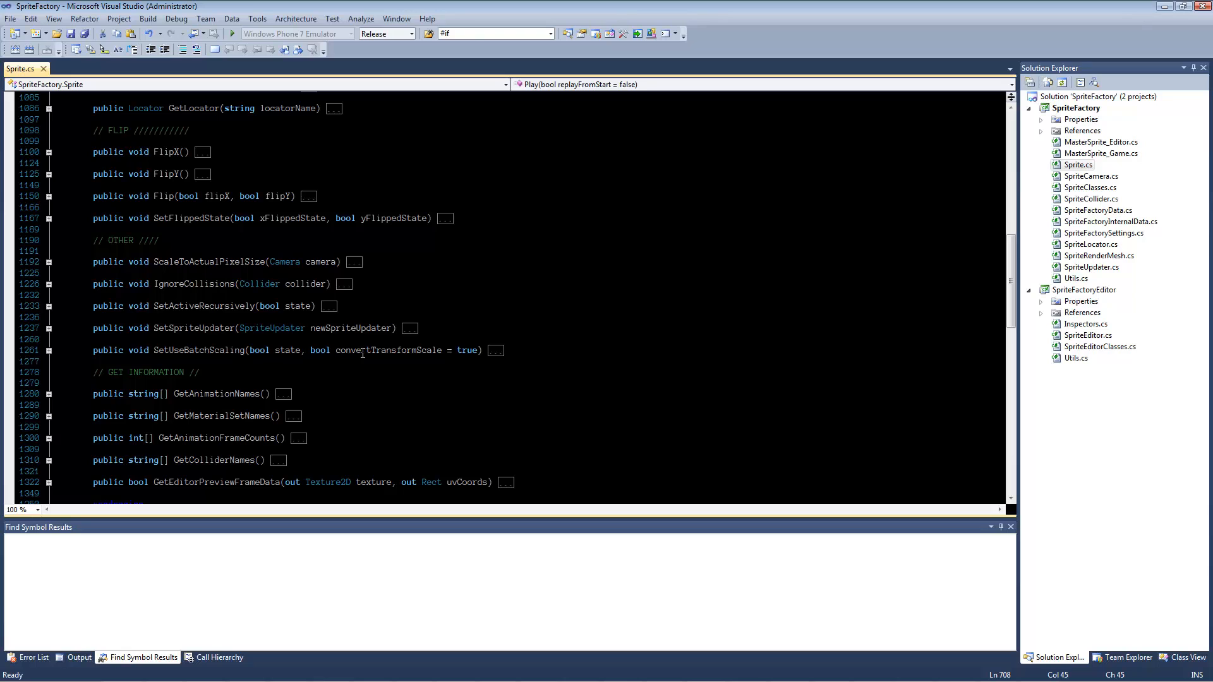
{"action": "scroll", "coordinate": [330, 366], "scroll_direction": "down", "scroll_amount": 3}
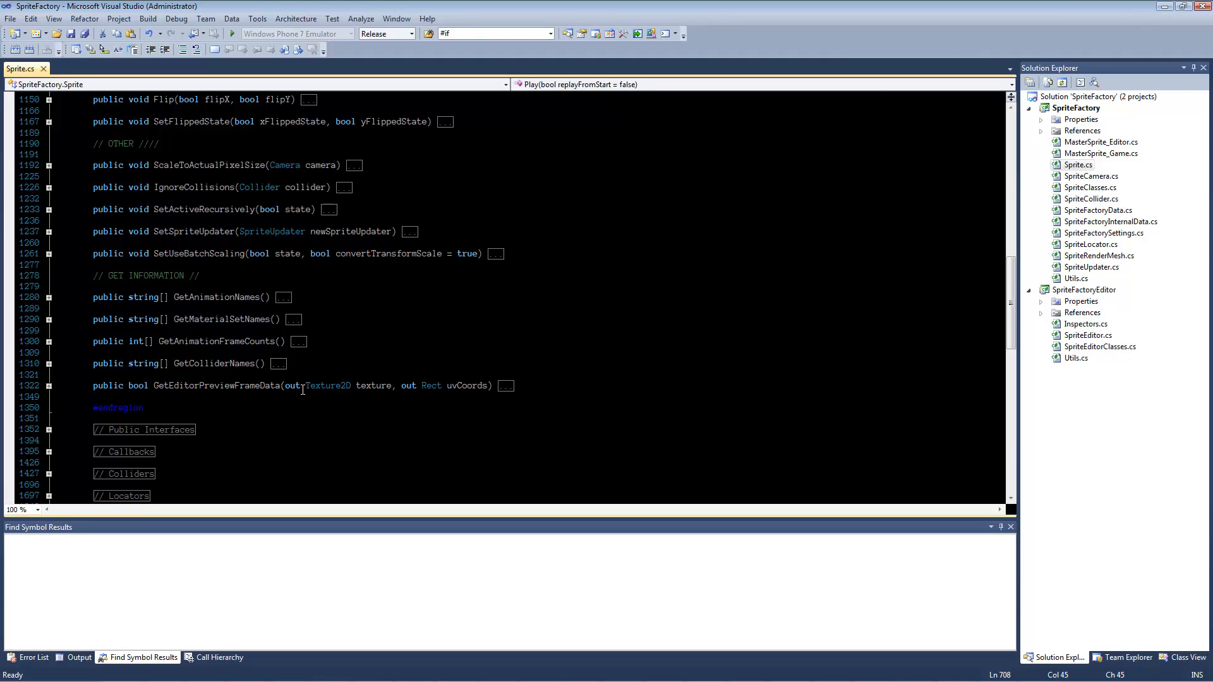
{"action": "scroll", "coordinate": [324, 386], "scroll_direction": "up", "scroll_amount": 15}
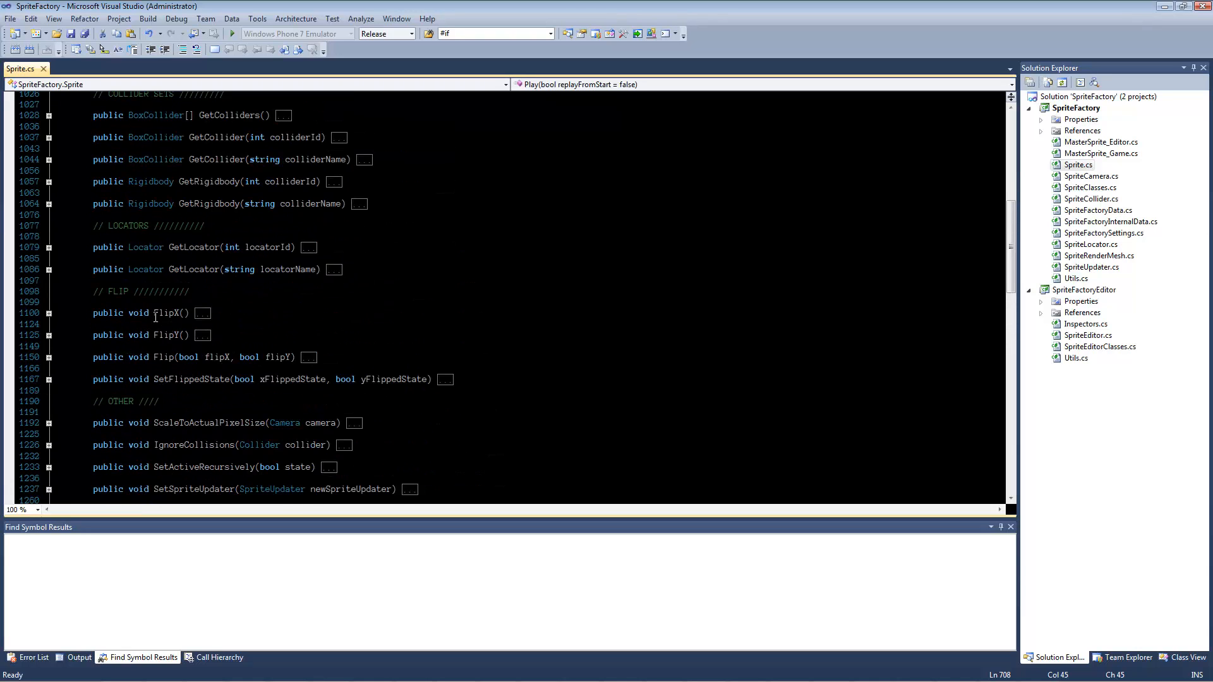
{"action": "scroll", "coordinate": [108, 278], "scroll_direction": "up", "scroll_amount": 3}
{"action": "left_click", "coordinate": [49, 327]}
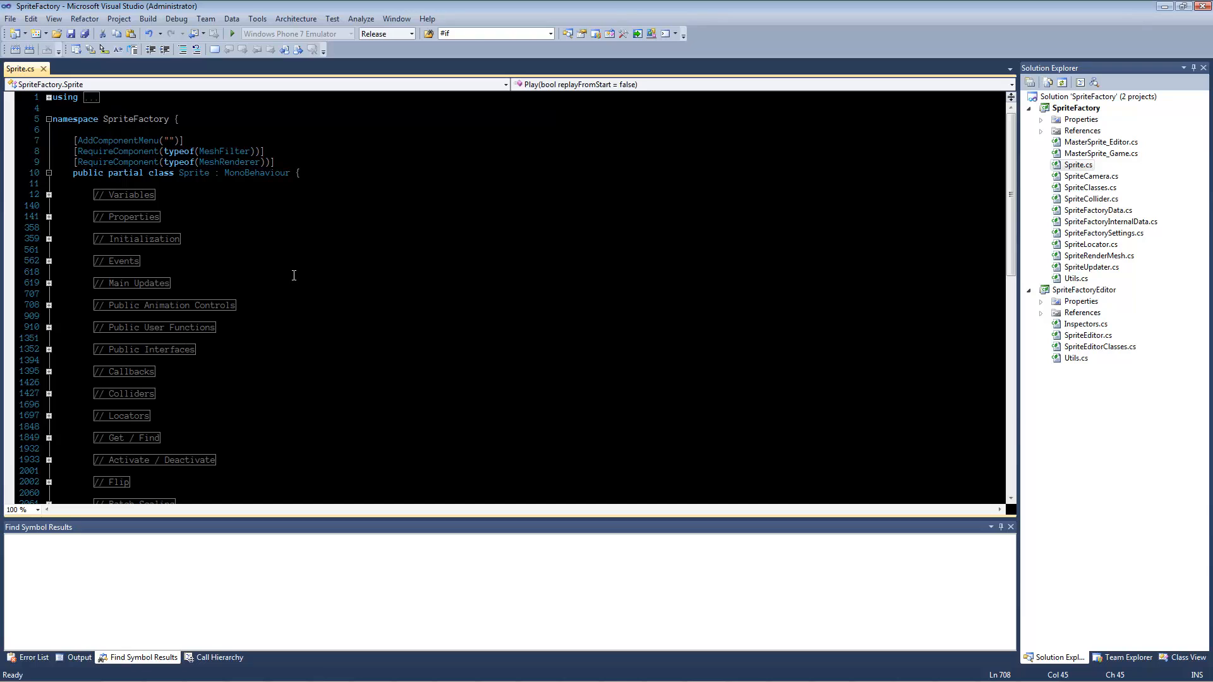
Switch to SFDemoPlayer.cs in the Test3.5.7-csharp solution and point out the SFDemoPlayer class name and the using SpriteFactory line
{"action": "key", "text": "alt+Tab"}
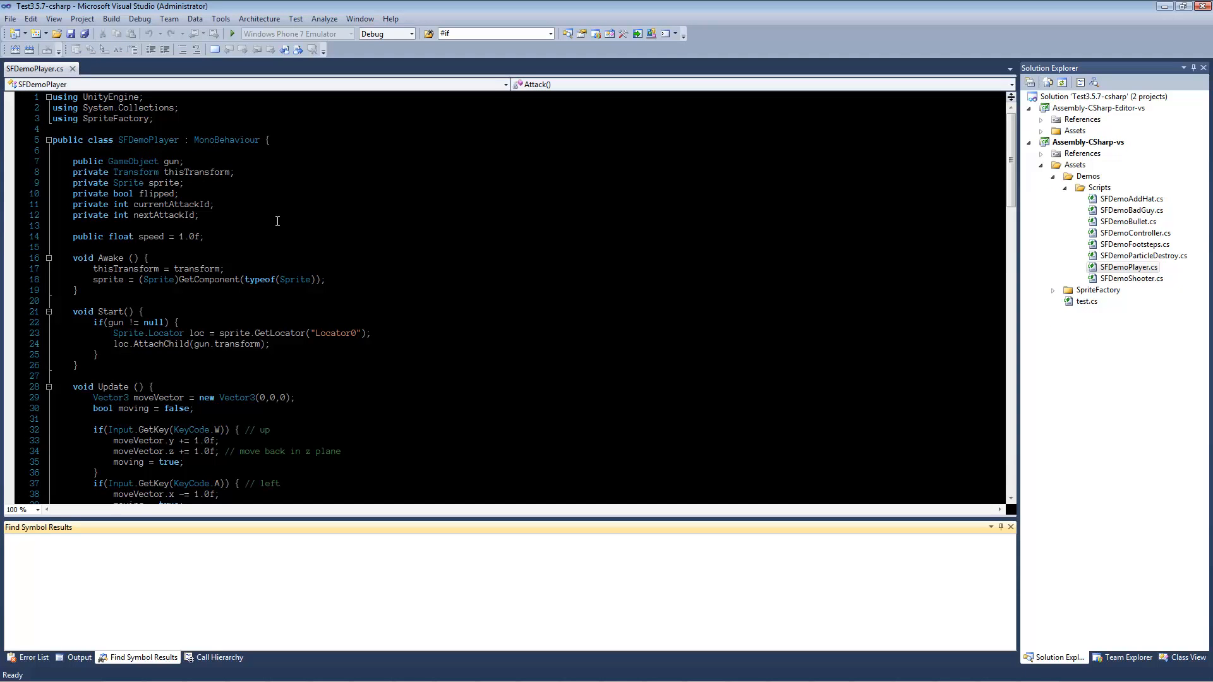
{"action": "left_click_drag", "start_coordinate": [118, 137], "coordinate": [180, 138]}
{"action": "left_click", "coordinate": [272, 193]}
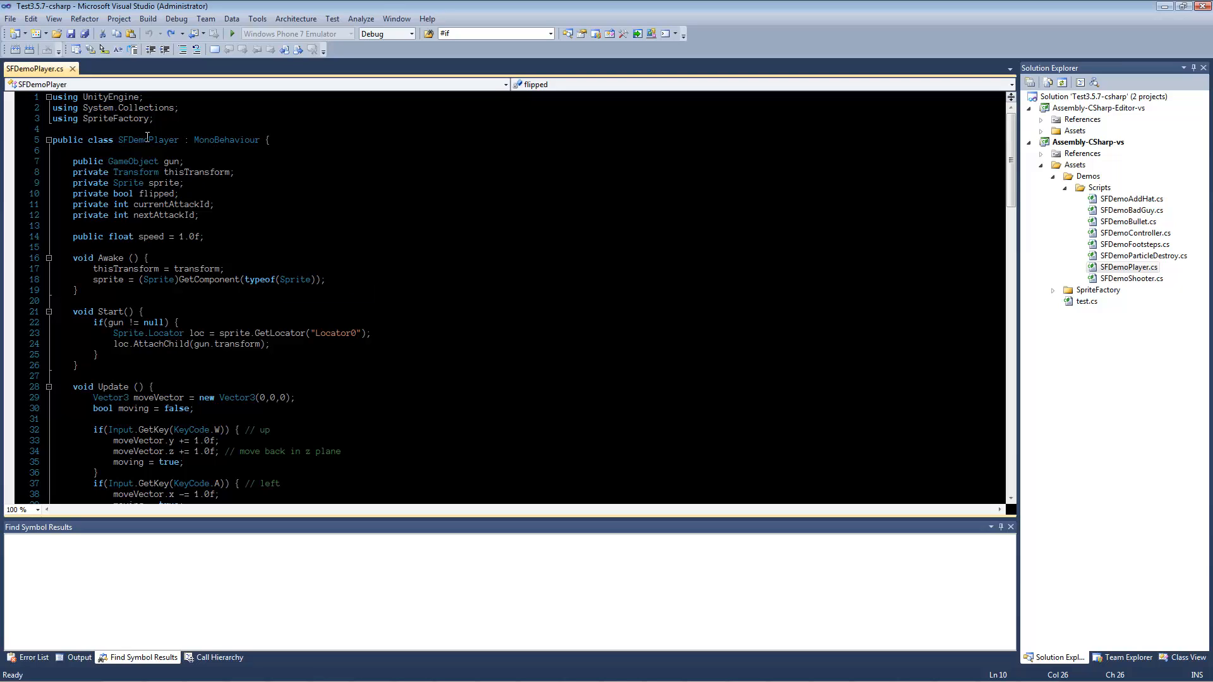
{"action": "left_click_drag", "start_coordinate": [155, 120], "coordinate": [52, 120]}
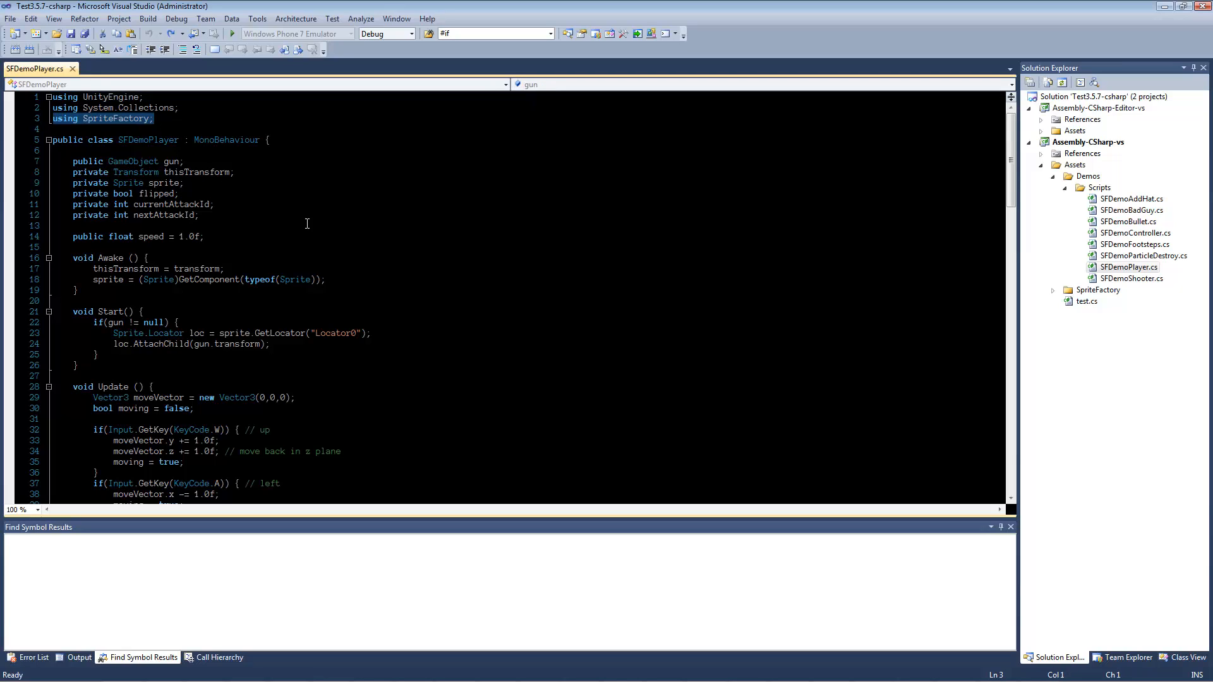
{"action": "left_click", "coordinate": [366, 264]}
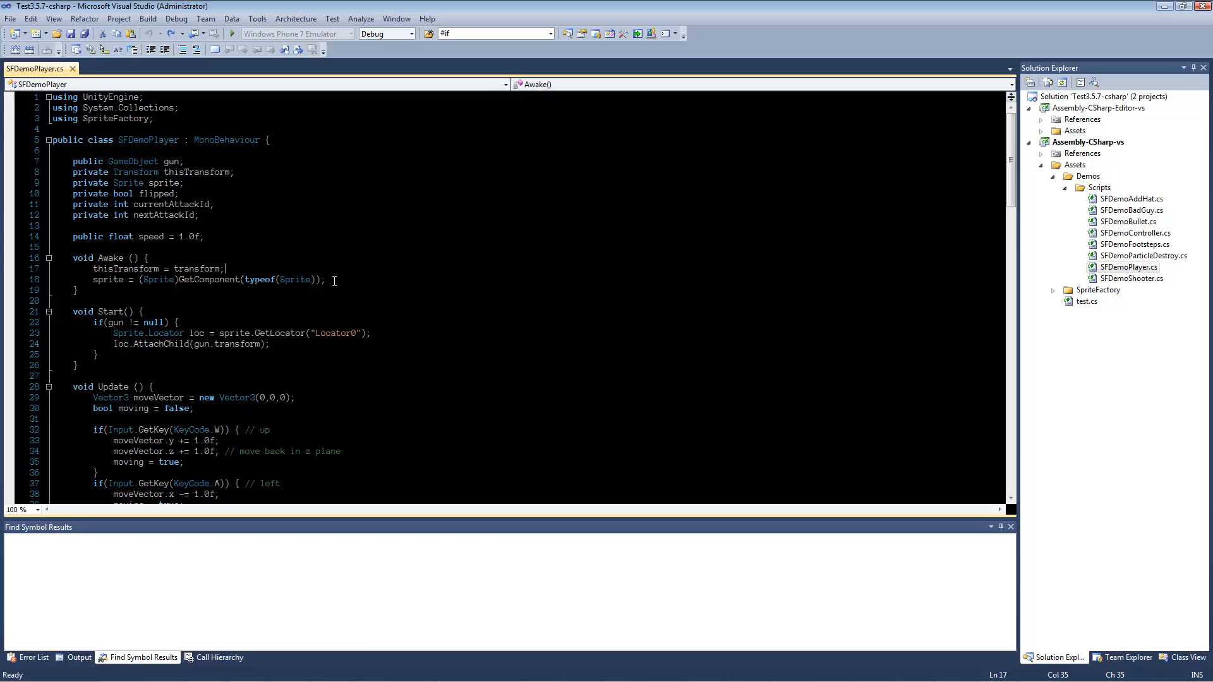
Look through the SFDemoPlayer Start and Update methods, pointing out the keyboard input handling in Update
{"action": "scroll", "coordinate": [300, 385], "scroll_direction": "down", "scroll_amount": 7}
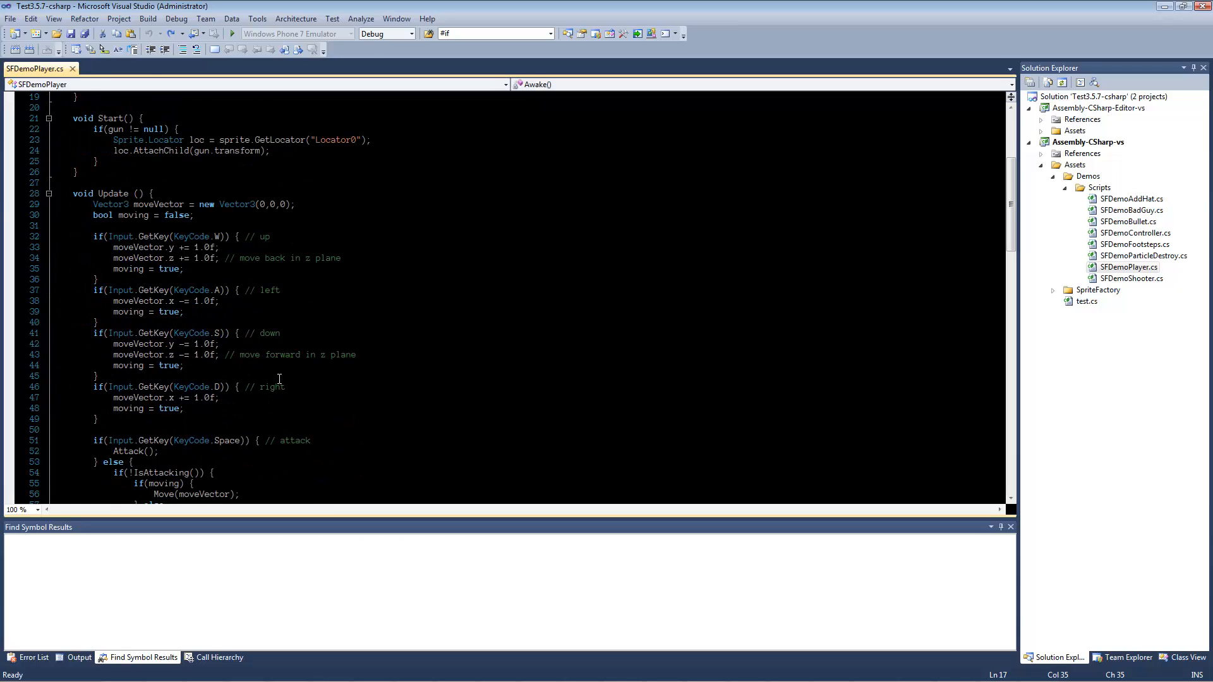
{"action": "left_click_drag", "start_coordinate": [91, 171], "coordinate": [152, 430]}
{"action": "left_click", "coordinate": [207, 302]}
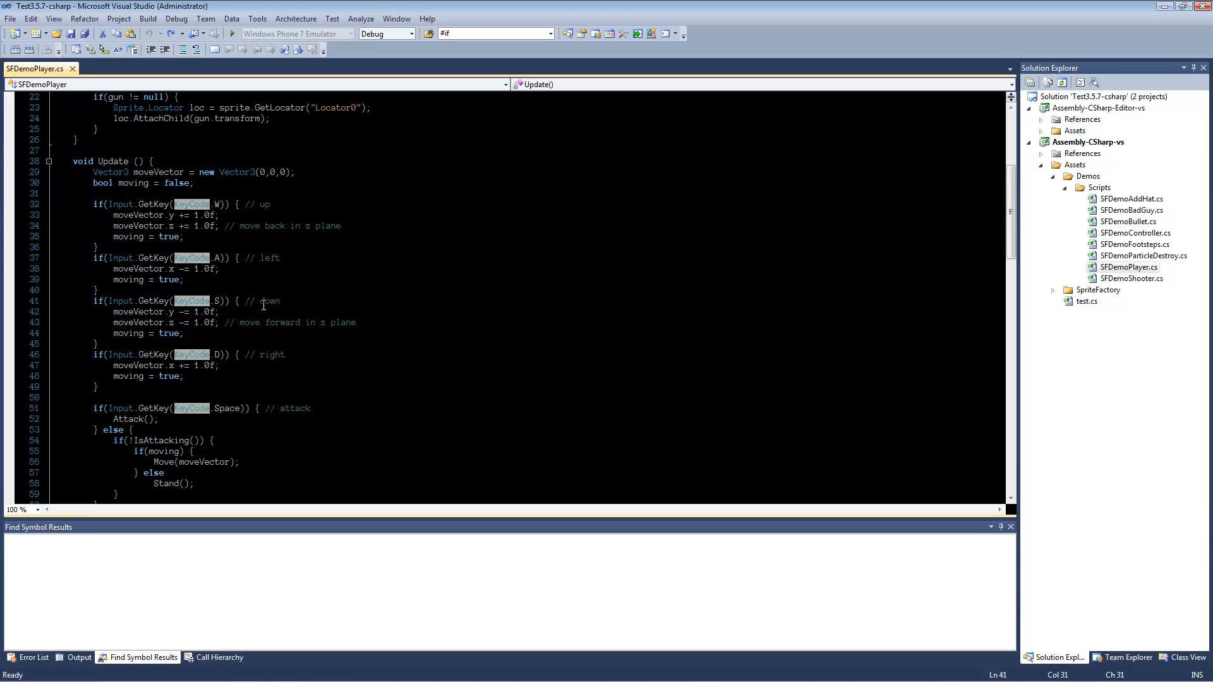
{"action": "key", "text": "Up"}
{"action": "scroll", "coordinate": [316, 391], "scroll_direction": "down", "scroll_amount": 8}
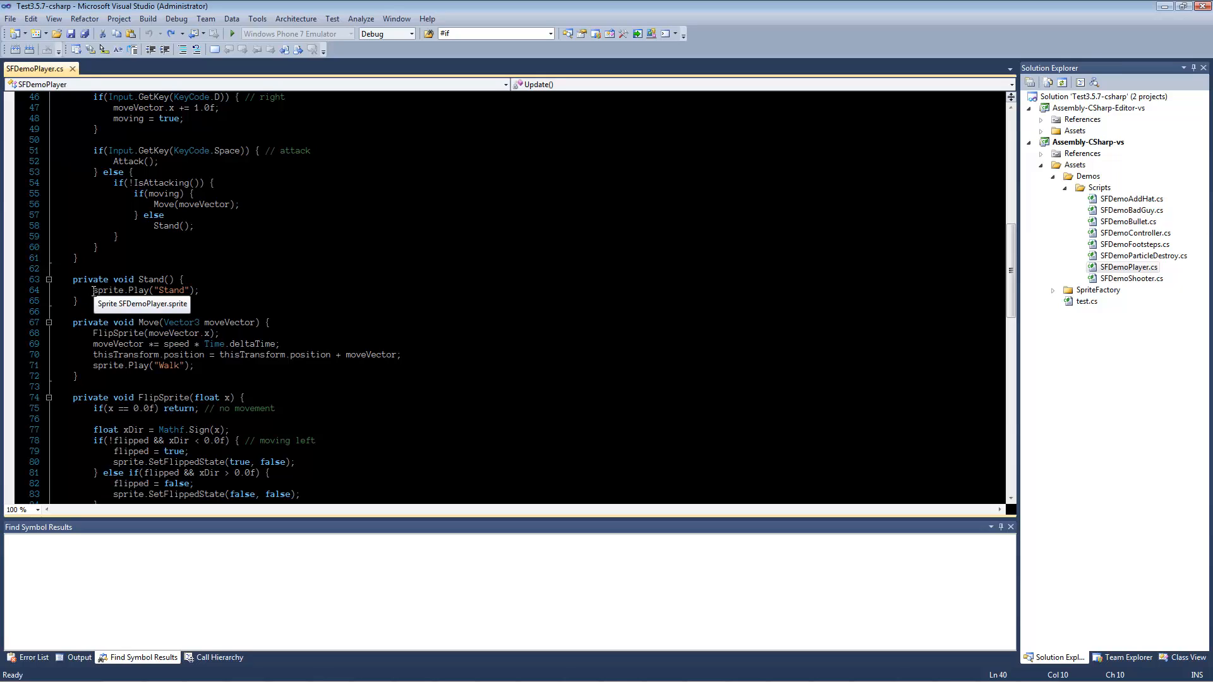
Point out the sprite.Play calls for "Stand", "Walk" and "Punch" in the Stand, Move and Attack methods
{"action": "left_click_drag", "start_coordinate": [94, 292], "coordinate": [198, 292]}
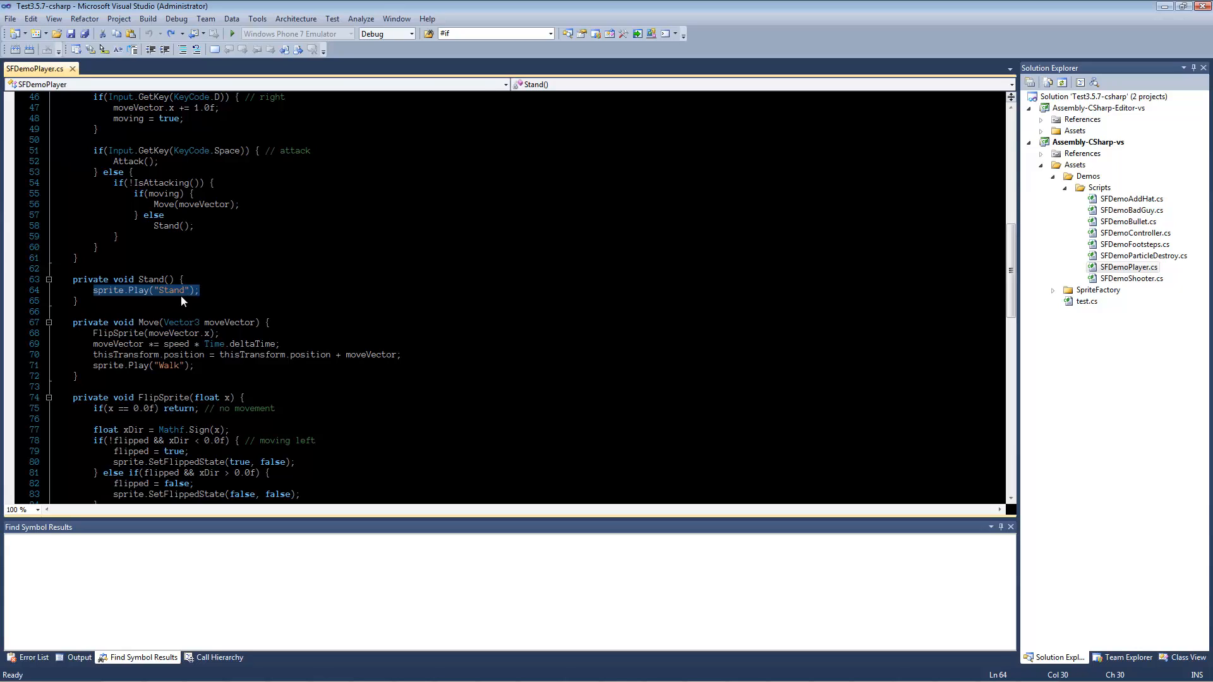
{"action": "left_click", "coordinate": [202, 295]}
{"action": "left_click_drag", "start_coordinate": [86, 365], "coordinate": [197, 366]}
{"action": "left_click", "coordinate": [212, 366]}
{"action": "scroll", "coordinate": [212, 365], "scroll_direction": "down", "scroll_amount": 7}
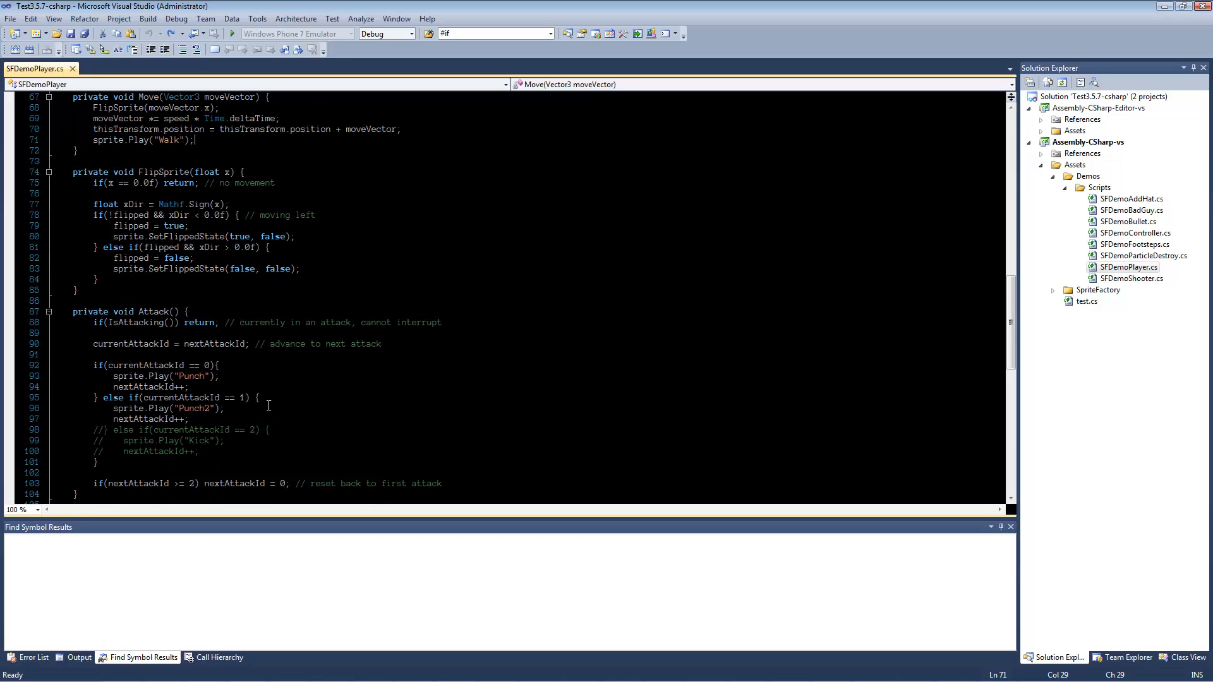
{"action": "scroll", "coordinate": [270, 411], "scroll_direction": "down", "scroll_amount": 1}
{"action": "left_click_drag", "start_coordinate": [110, 341], "coordinate": [222, 345]}
{"action": "left_click", "coordinate": [240, 345]}
Try adding true as the replayFromStart argument of sprite.Play("Punch") in Attack, and remove it again
{"action": "scroll", "coordinate": [296, 356], "scroll_direction": "down", "scroll_amount": 3}
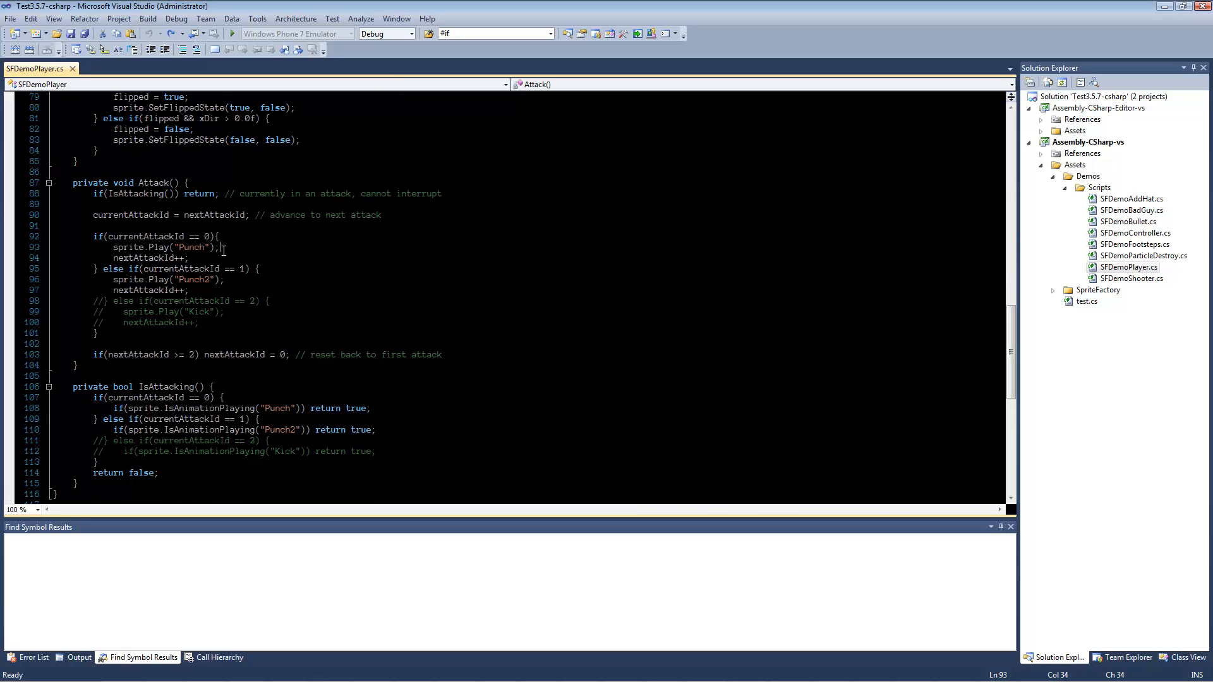
{"action": "key", "text": "Left"}
{"action": "key", "text": "Left"}
{"action": "type", "text": ", true"}
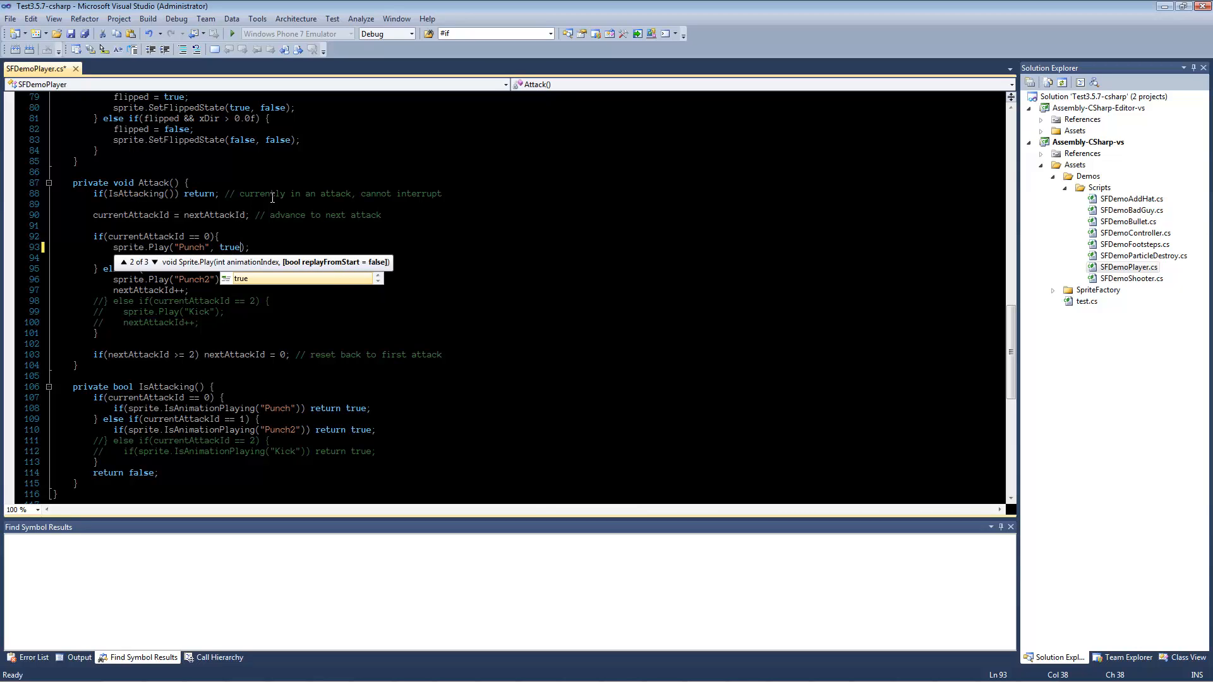
{"action": "key", "text": "BackSpace"}
{"action": "key", "text": "BackSpace"}
{"action": "key", "text": "BackSpace"}
{"action": "key", "text": "BackSpace"}
{"action": "key", "text": "BackSpace"}
{"action": "key", "text": "BackSpace"}
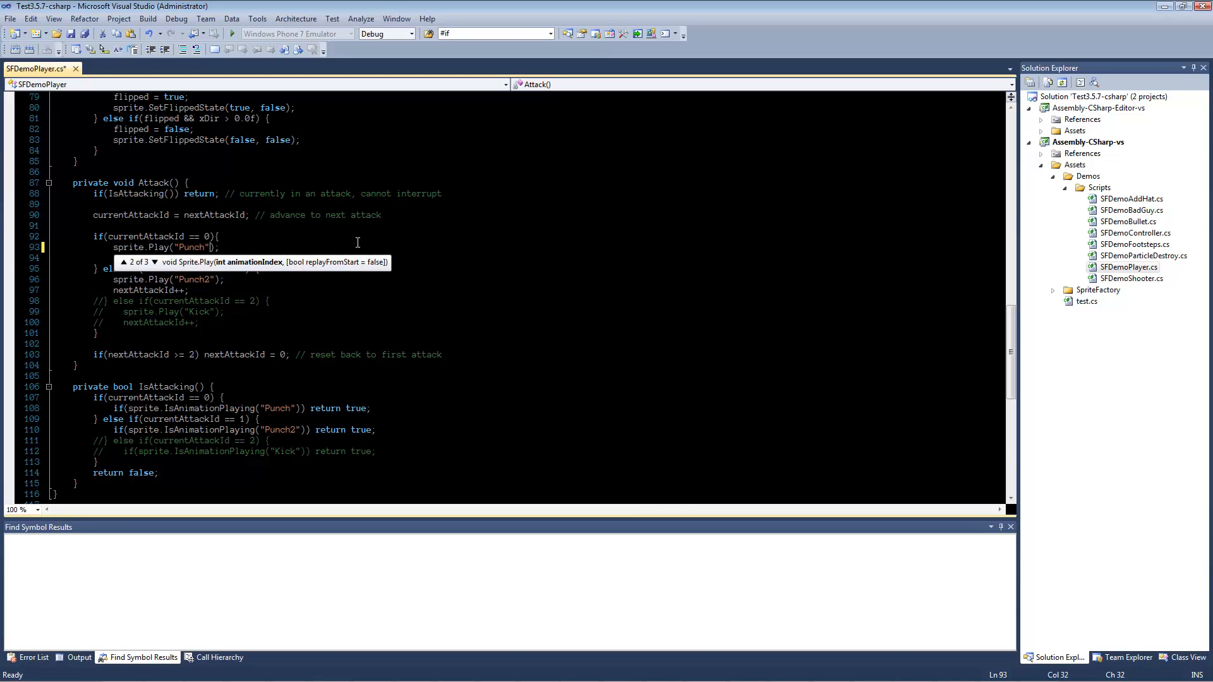
{"action": "key", "text": "End"}
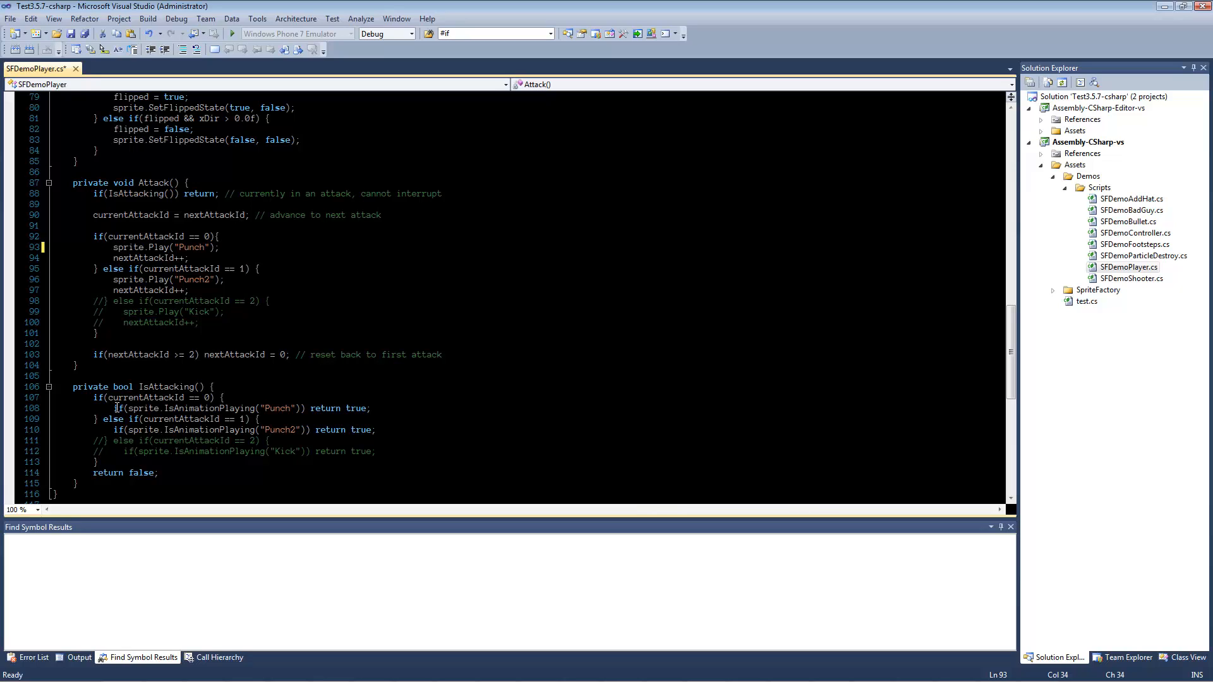
Point out the sprite.IsAnimationPlaying("Punch") check in the IsAttacking method
{"action": "left_click_drag", "start_coordinate": [130, 409], "coordinate": [301, 409]}
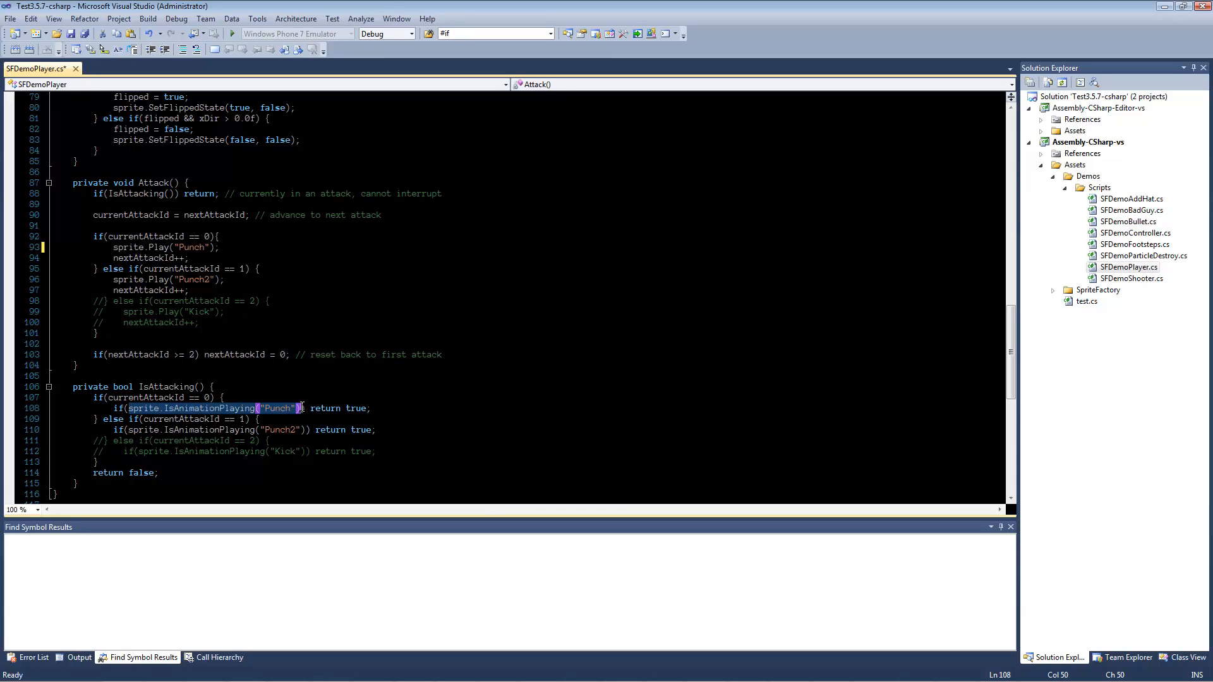
{"action": "left_click", "coordinate": [378, 408]}
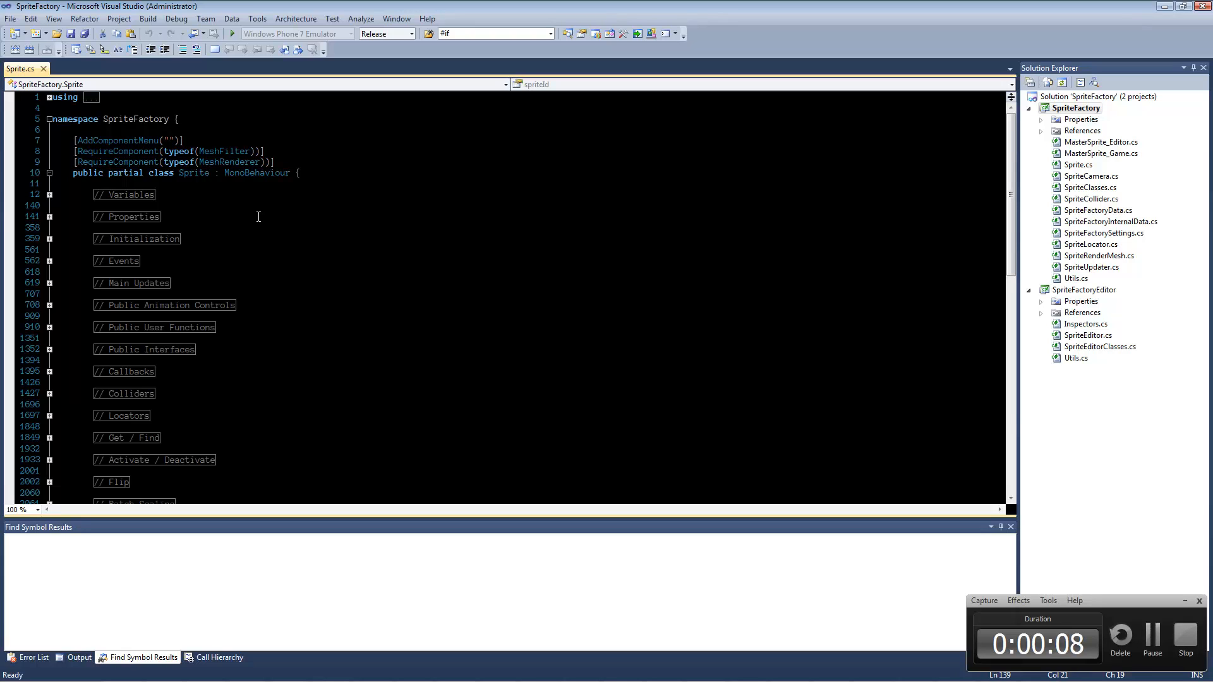
Expand the Properties region in Sprite.cs and point out the boolean state properties from isPlaying and isVisible to isFlippedX
{"action": "left_click", "coordinate": [49, 217]}
{"action": "scroll", "coordinate": [287, 265], "scroll_direction": "down", "scroll_amount": 3}
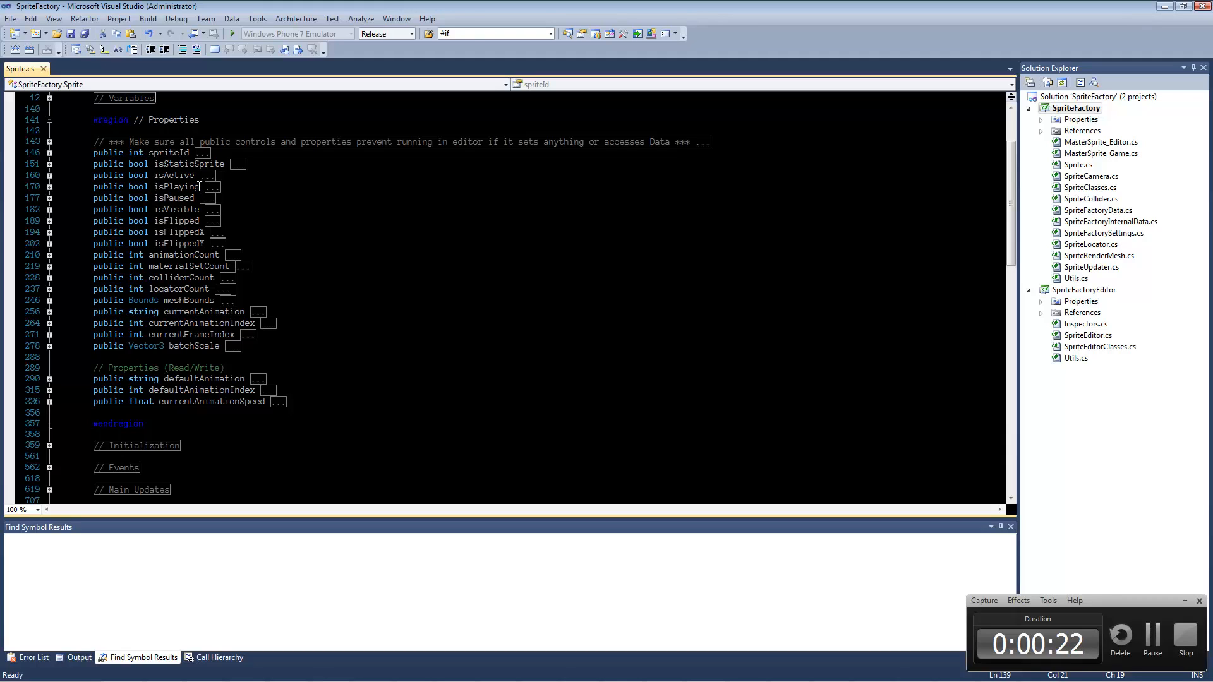
{"action": "left_click_drag", "start_coordinate": [199, 187], "coordinate": [158, 209]}
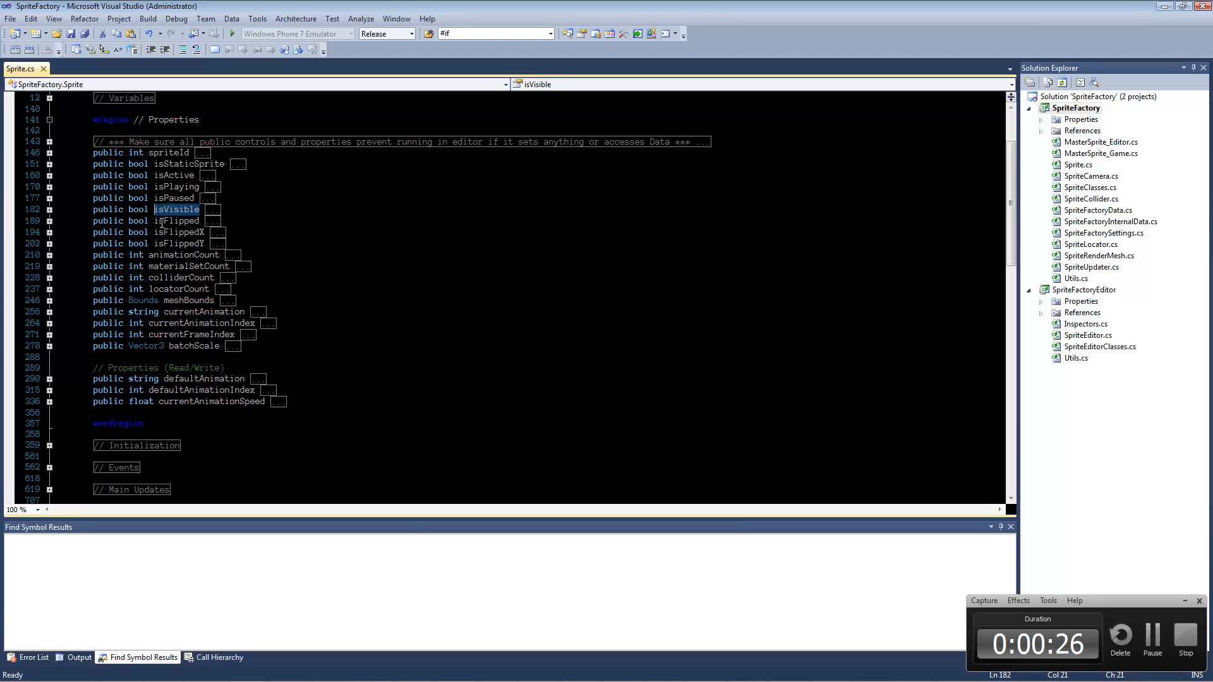
{"action": "left_click", "coordinate": [175, 232]}
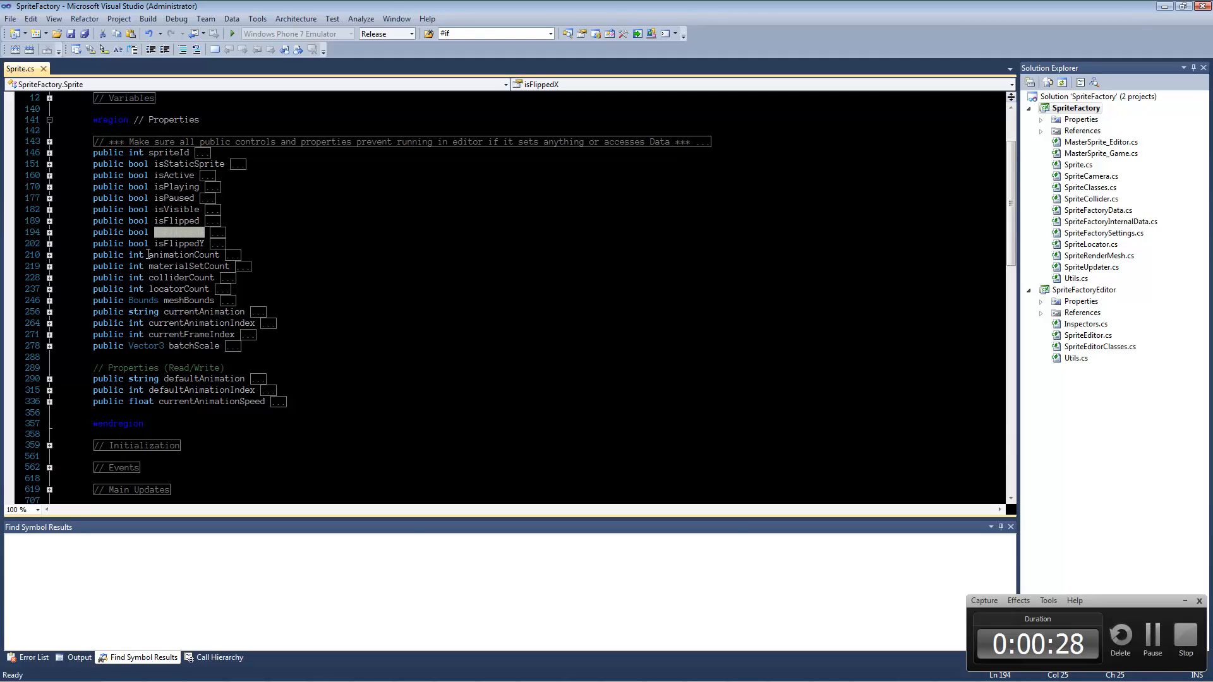
Point out the count properties from animationCount to locatorCount and the meshBounds property
{"action": "left_click_drag", "start_coordinate": [149, 254], "coordinate": [212, 301]}
{"action": "left_click", "coordinate": [166, 276]}
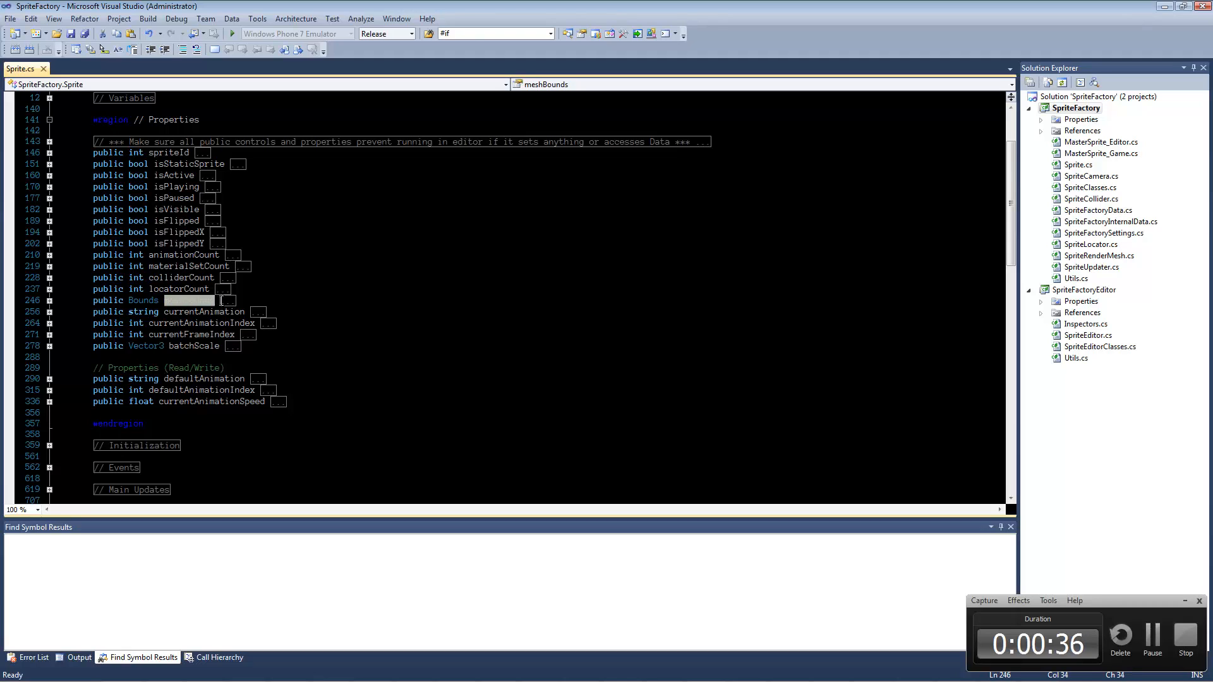
{"action": "left_click", "coordinate": [230, 300]}
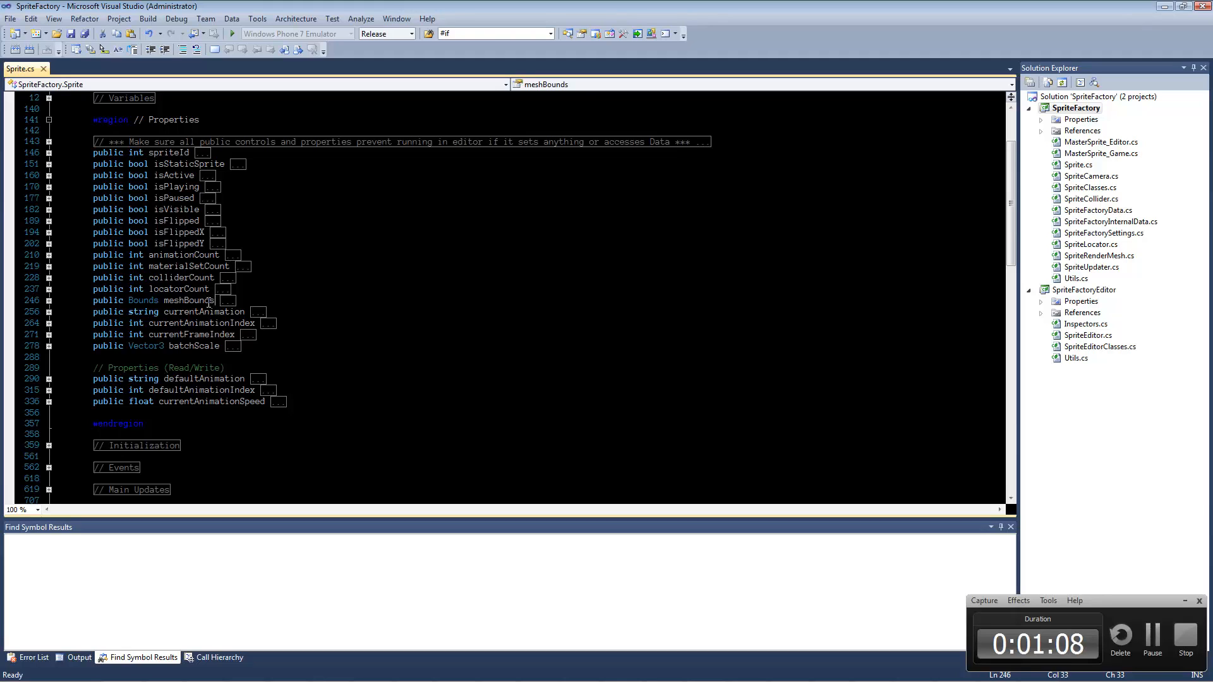
{"action": "left_click_drag", "start_coordinate": [216, 302], "coordinate": [163, 301]}
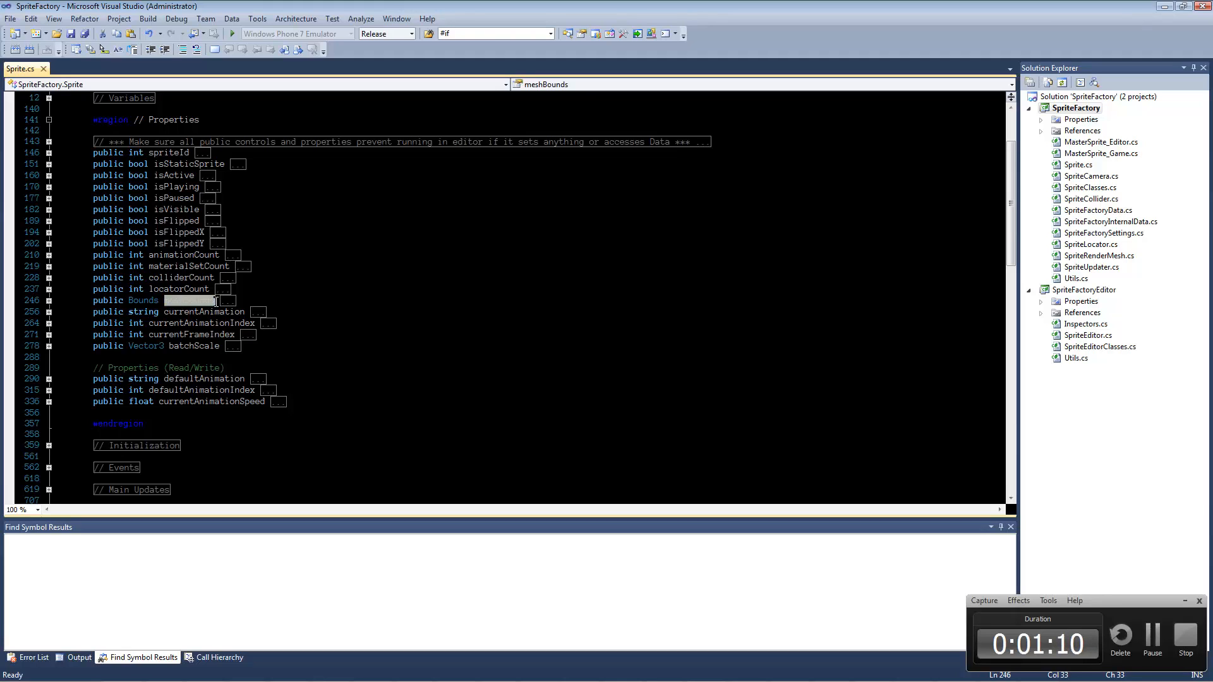
{"action": "key", "text": "Right"}
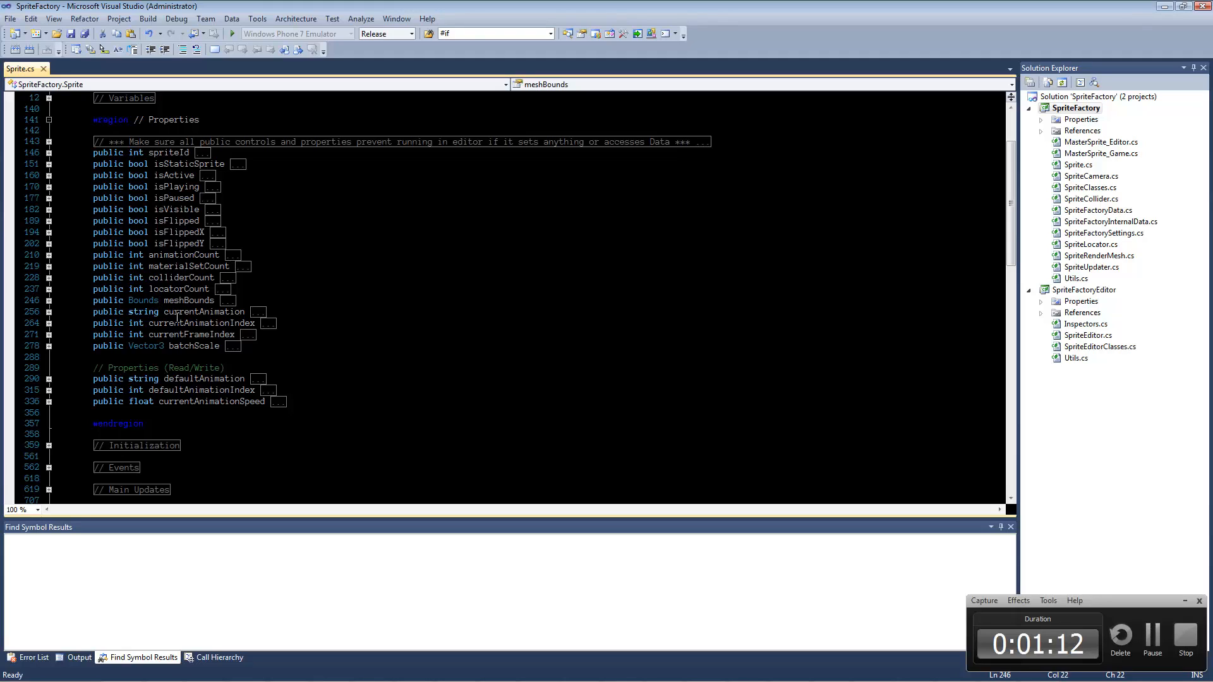
Point out the currentAnimation, currentAnimationIndex and currentFrameIndex properties
{"action": "left_click", "coordinate": [166, 312]}
{"action": "double_click", "coordinate": [167, 312]}
{"action": "left_click", "coordinate": [161, 312]}
{"action": "left_click_drag", "start_coordinate": [244, 312], "coordinate": [164, 312]}
{"action": "left_click", "coordinate": [185, 323]}
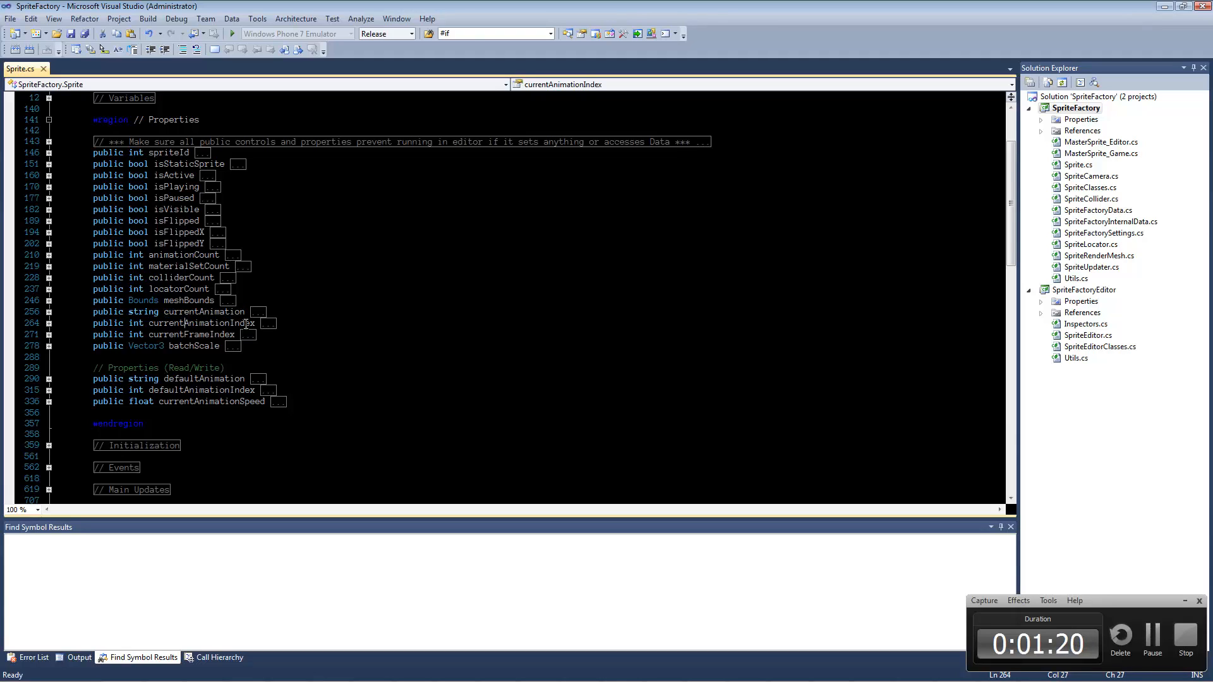
{"action": "left_click", "coordinate": [189, 334]}
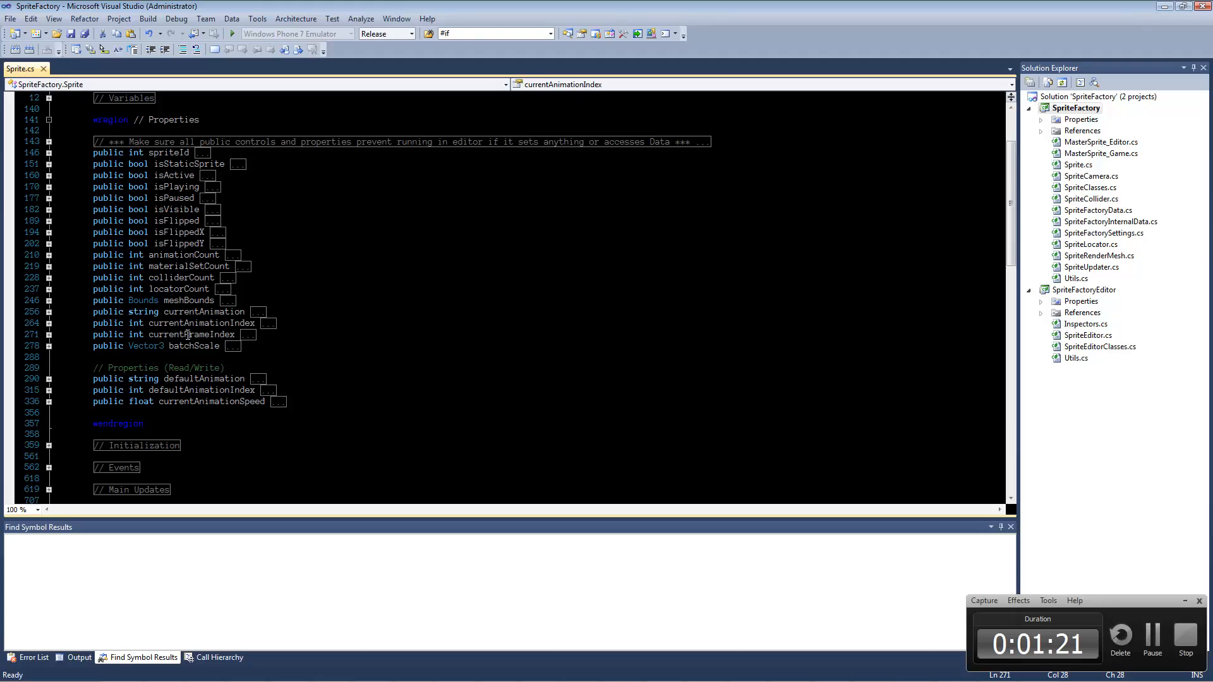
{"action": "double_click", "coordinate": [150, 334]}
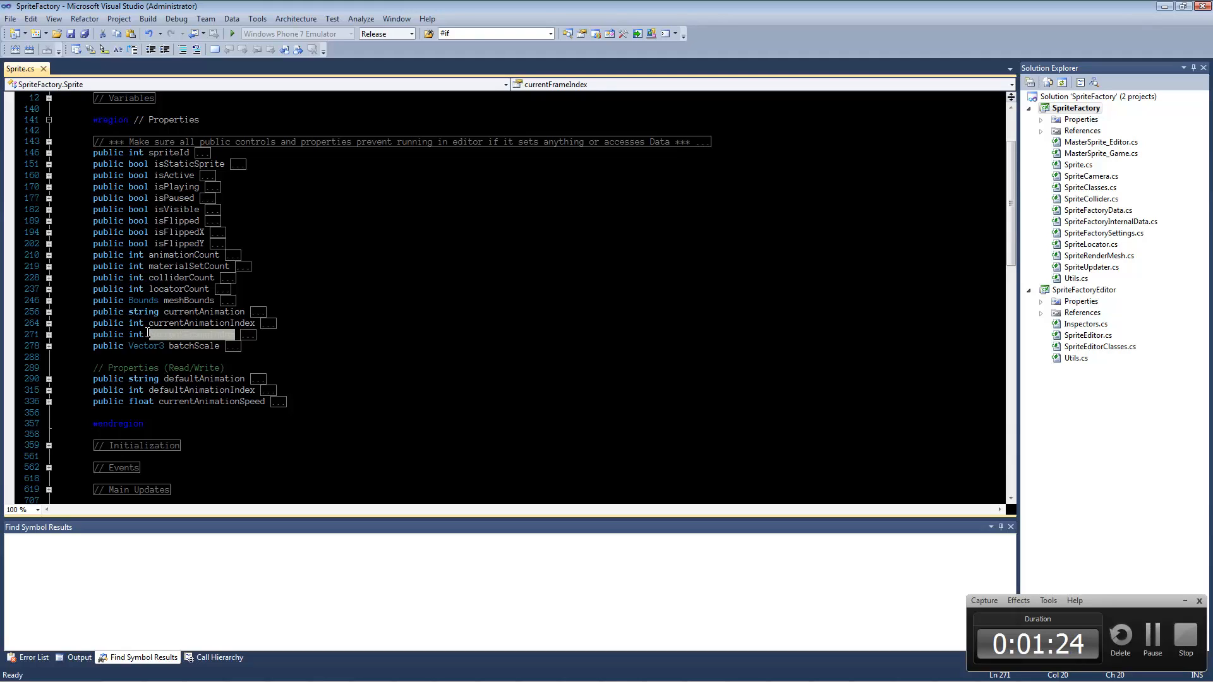
{"action": "left_click", "coordinate": [146, 334]}
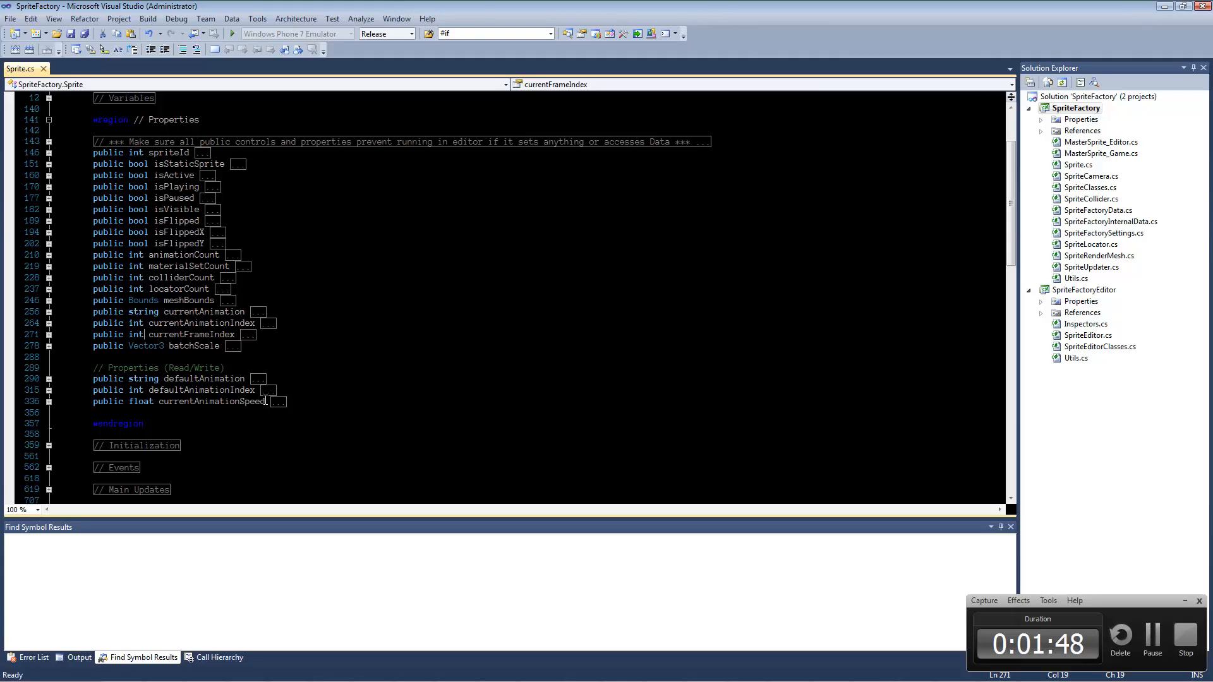
Point out the read/write currentAnimationSpeed property in Sprite.cs and collapse the Properties region
{"action": "left_click_drag", "start_coordinate": [265, 402], "coordinate": [158, 402]}
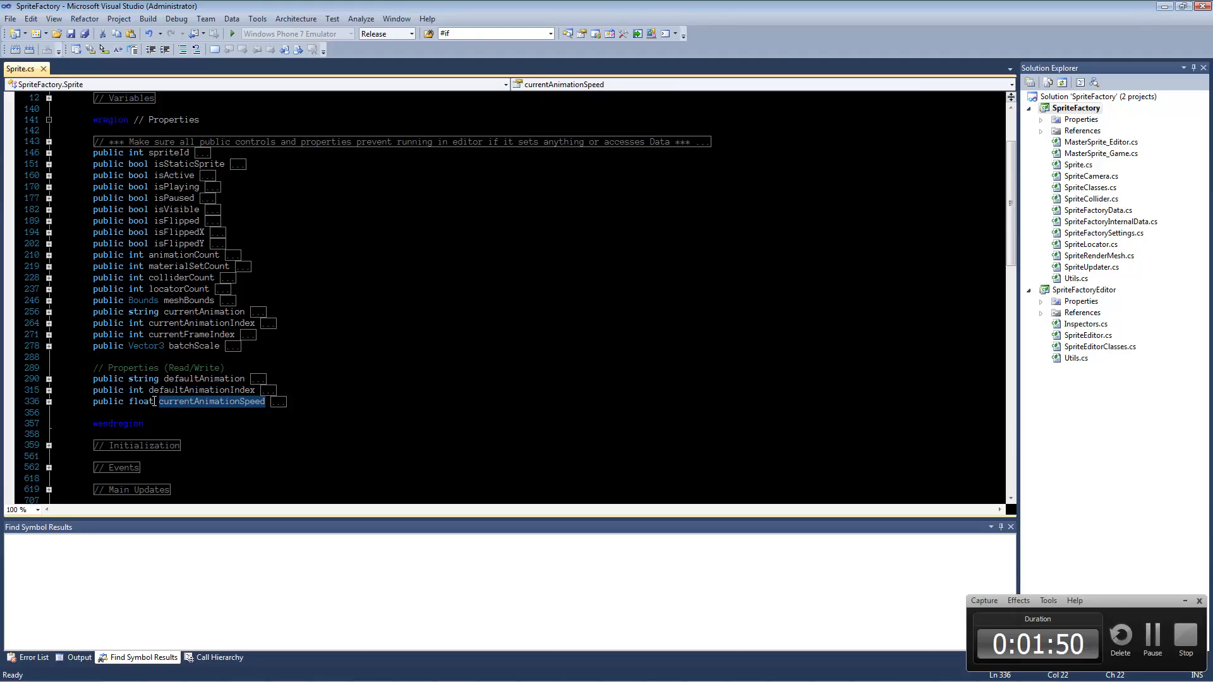
{"action": "left_click", "coordinate": [155, 402]}
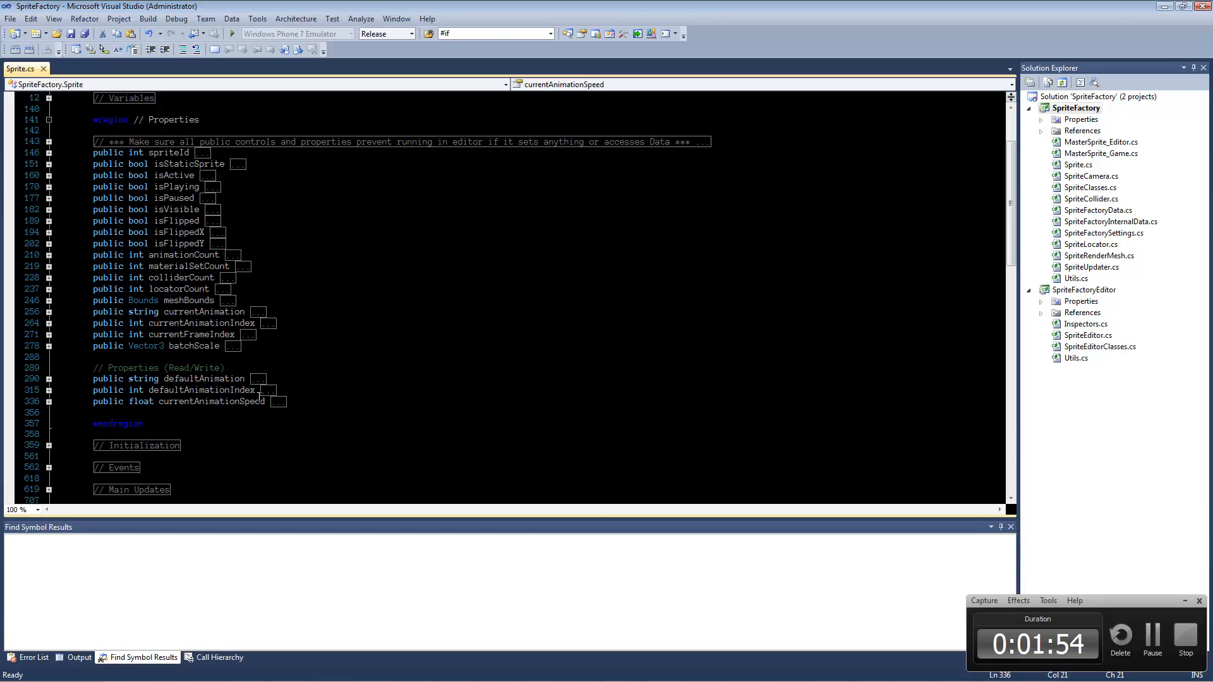
{"action": "scroll", "coordinate": [259, 396], "scroll_direction": "up", "scroll_amount": 3}
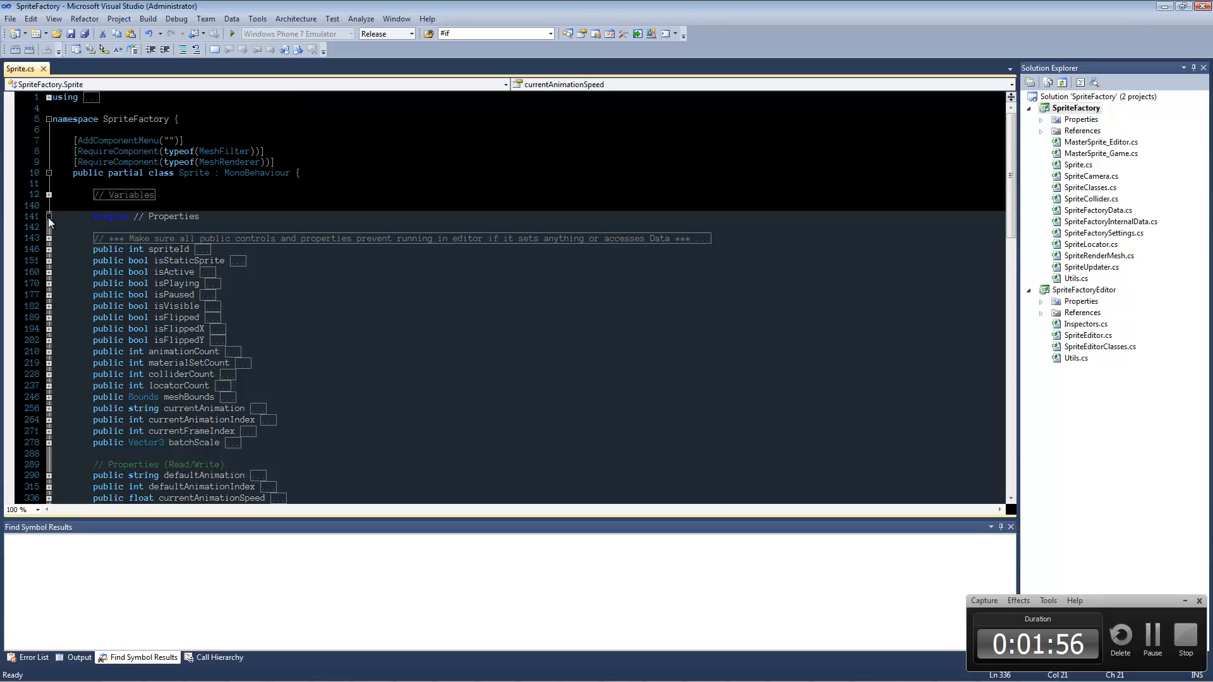
{"action": "left_click", "coordinate": [49, 216]}
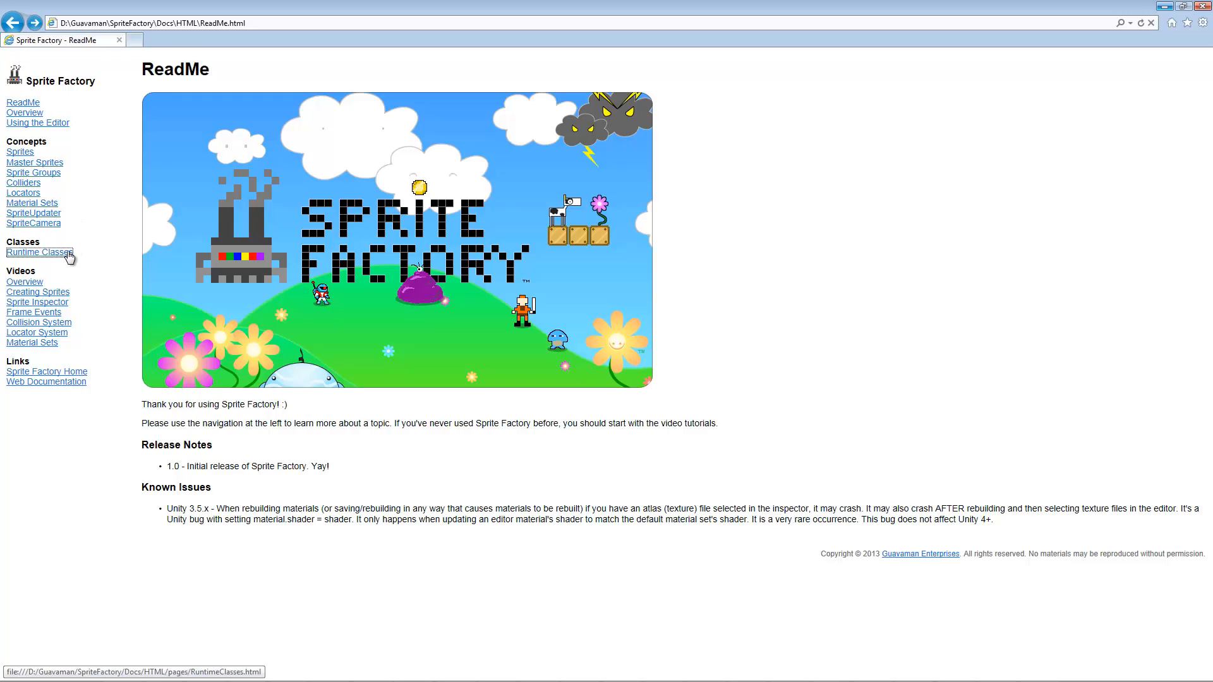
Open the Sprite class reference under Runtime Classes in the documentation and look through its Variables and Properties tables
{"action": "left_click", "coordinate": [40, 252]}
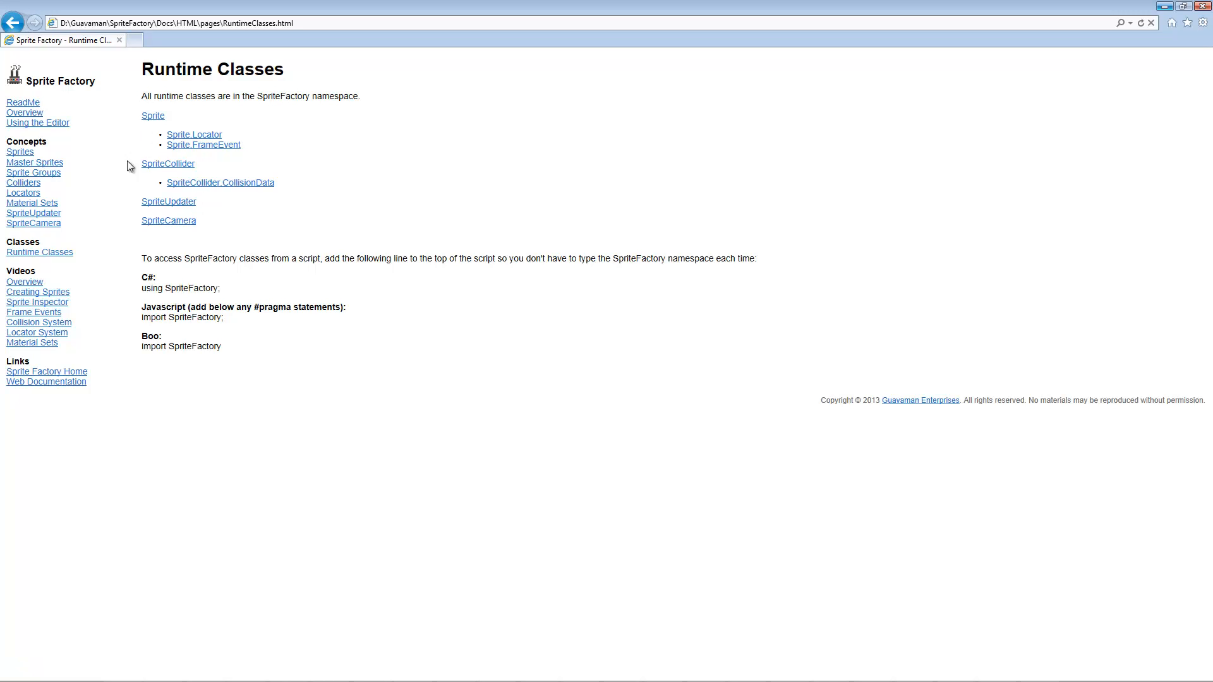
{"action": "left_click", "coordinate": [158, 118]}
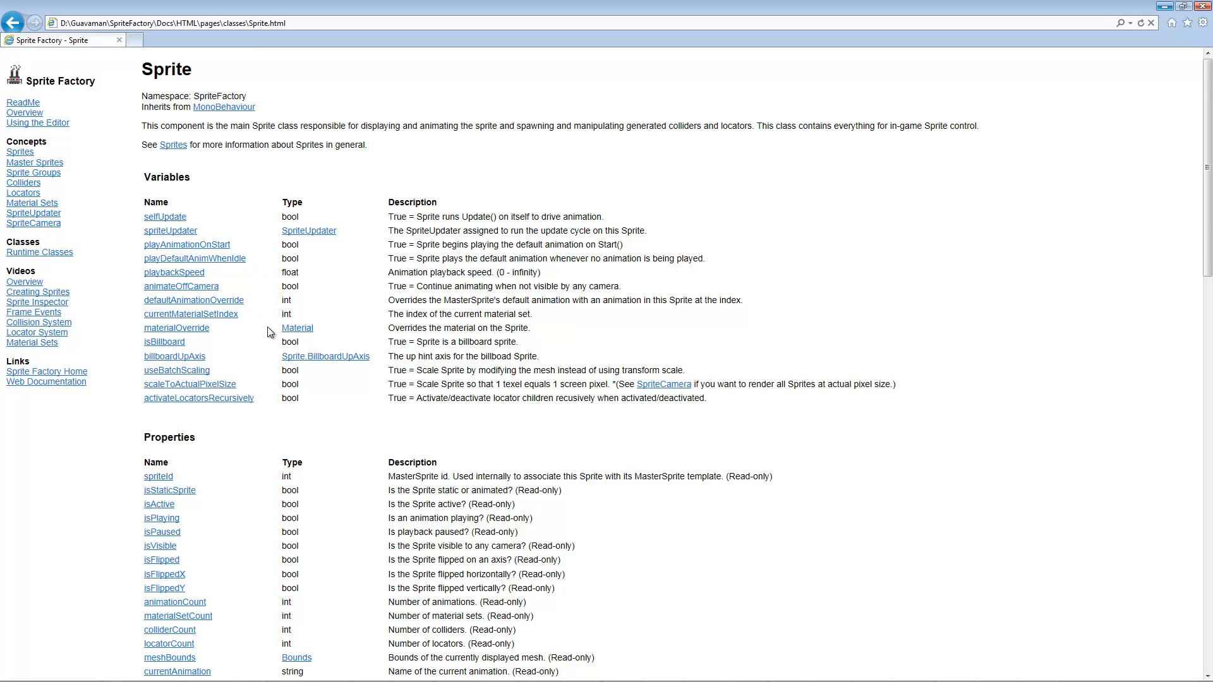
{"action": "scroll", "coordinate": [267, 327], "scroll_direction": "down", "scroll_amount": 3}
{"action": "scroll", "coordinate": [267, 327], "scroll_direction": "up", "scroll_amount": 3}
{"action": "scroll", "coordinate": [192, 417], "scroll_direction": "down", "scroll_amount": 20}
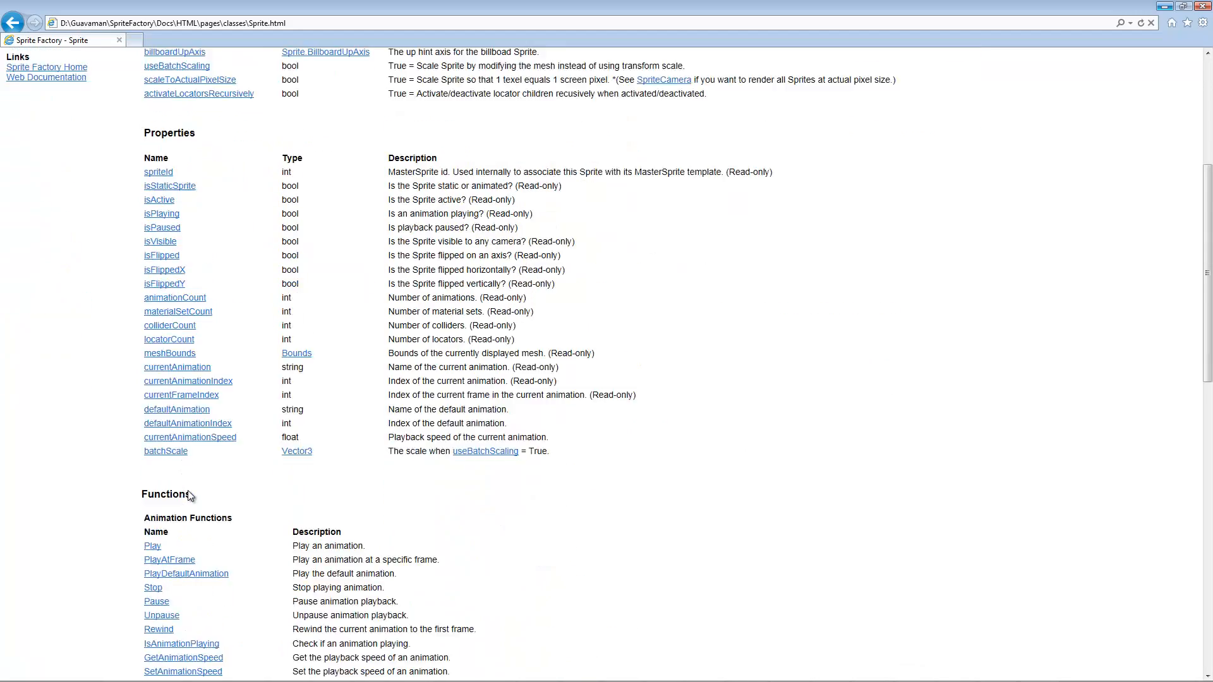
Look through the Sprite class's function tables, view the Play function's page and return to the class reference
{"action": "scroll", "coordinate": [163, 120], "scroll_direction": "up", "scroll_amount": 3}
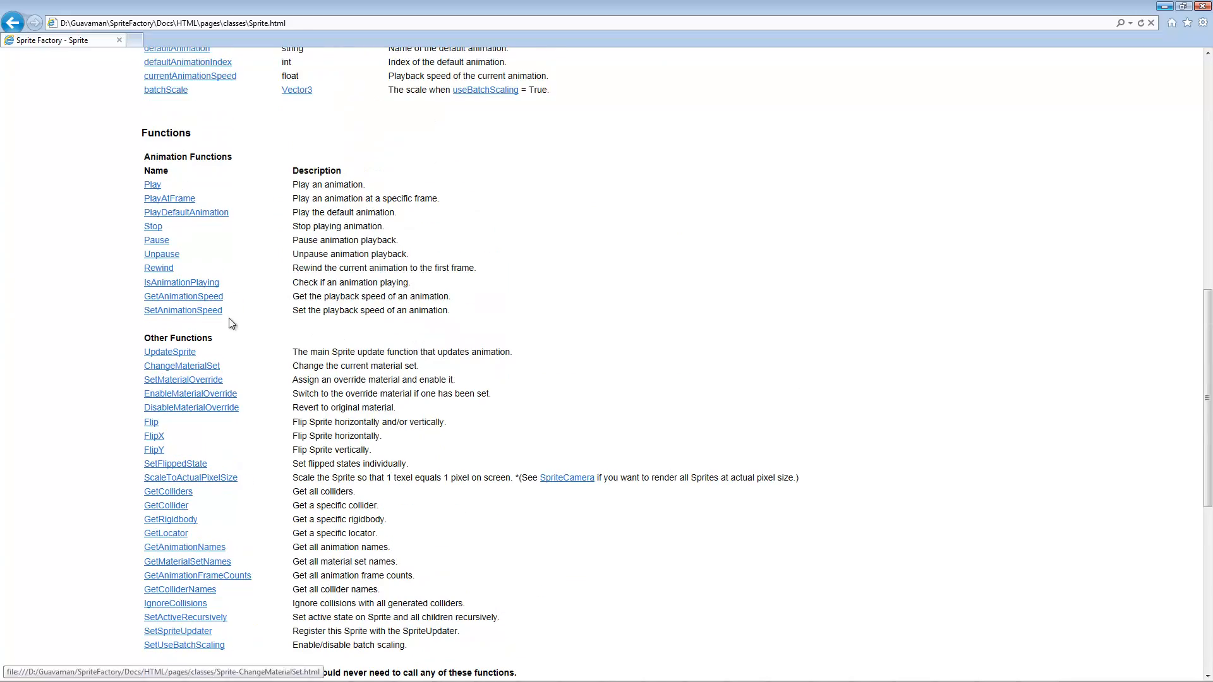
{"action": "scroll", "coordinate": [279, 483], "scroll_direction": "down", "scroll_amount": 6}
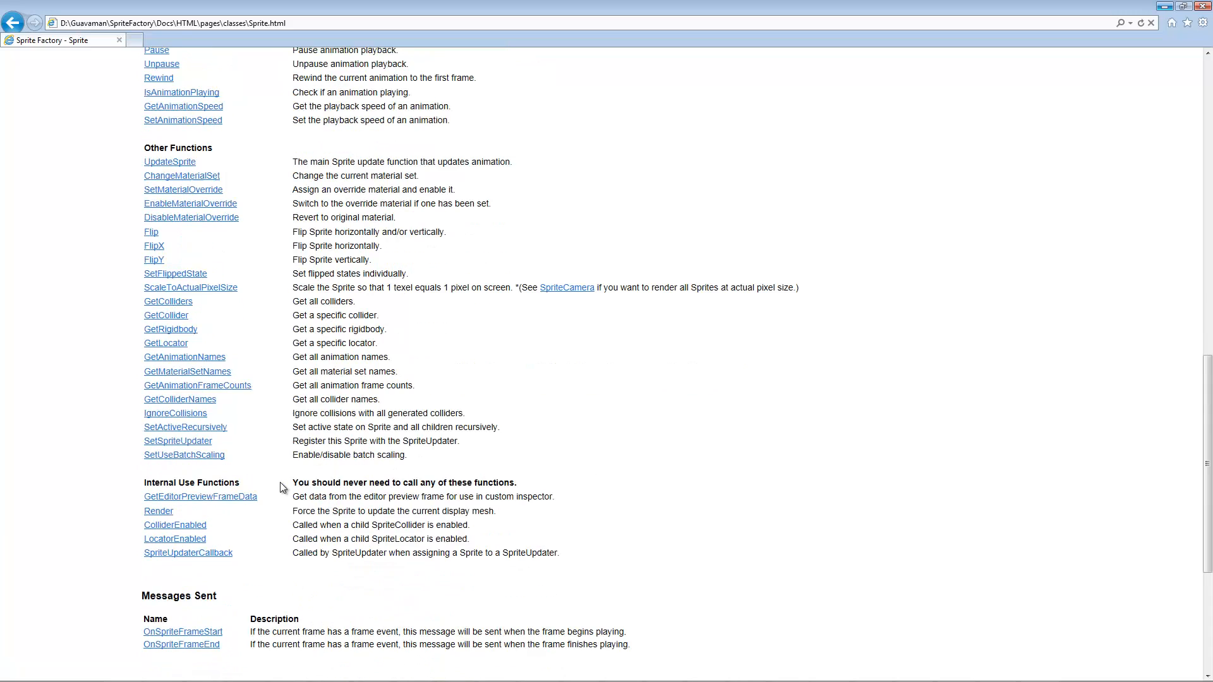
{"action": "scroll", "coordinate": [258, 444], "scroll_direction": "up", "scroll_amount": 3}
{"action": "scroll", "coordinate": [258, 445], "scroll_direction": "up", "scroll_amount": 3}
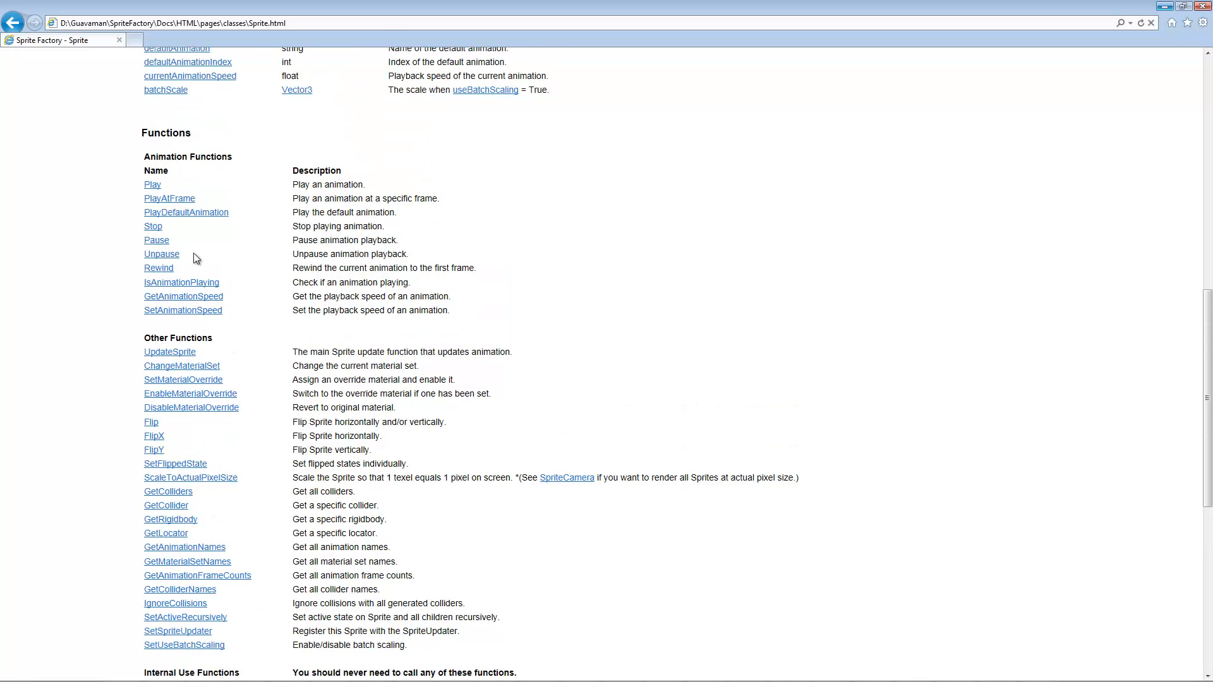
{"action": "left_click", "coordinate": [156, 184]}
{"action": "key", "text": "alt+Left"}
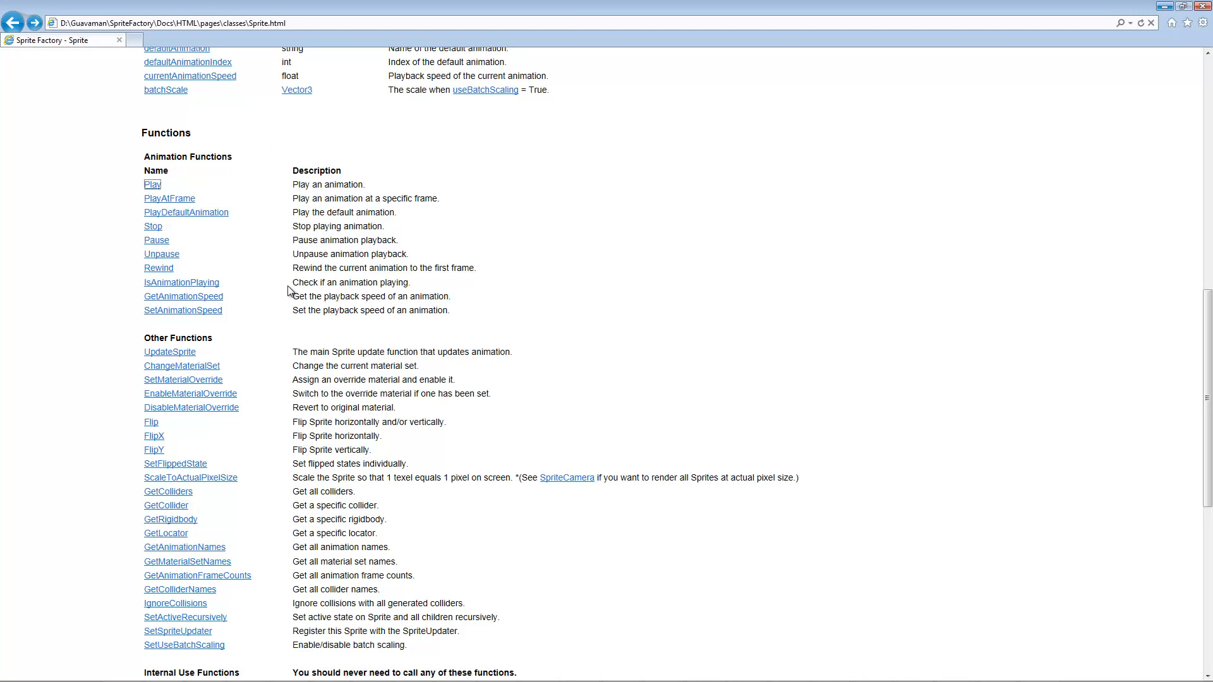
Switch to Unity and reload the fight scene without saving its changes
{"action": "key", "text": "alt+Tab"}
{"action": "left_click", "coordinate": [613, 363]}
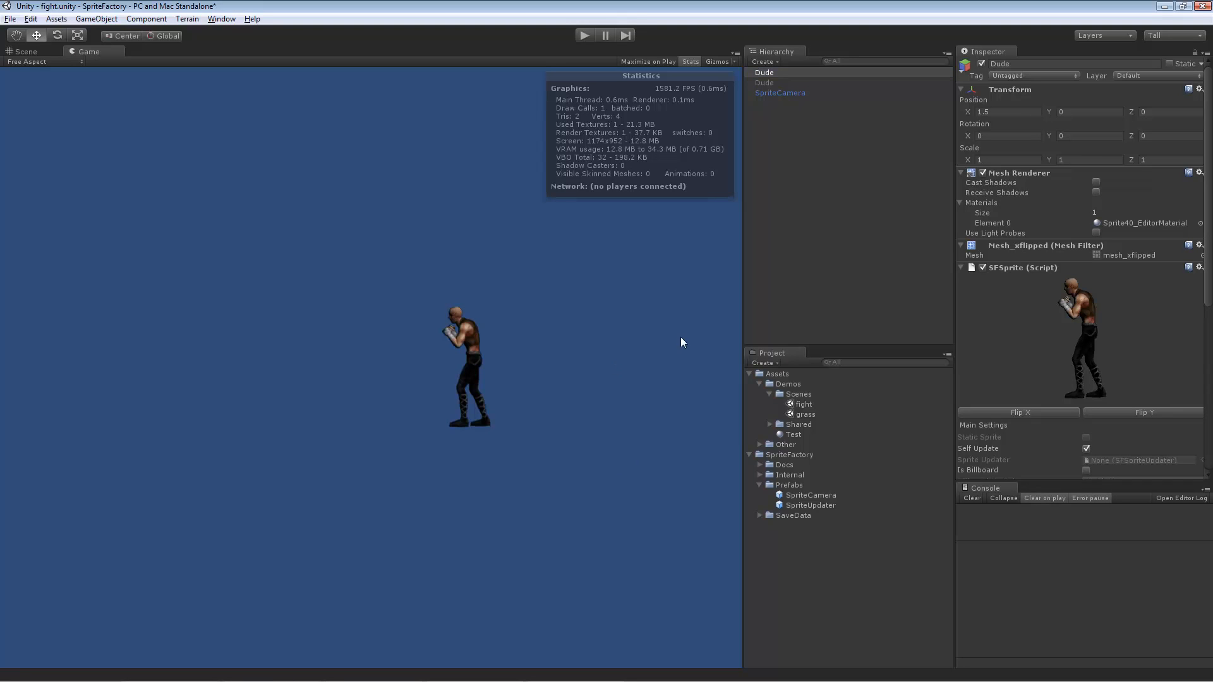
{"action": "double_click", "coordinate": [803, 405]}
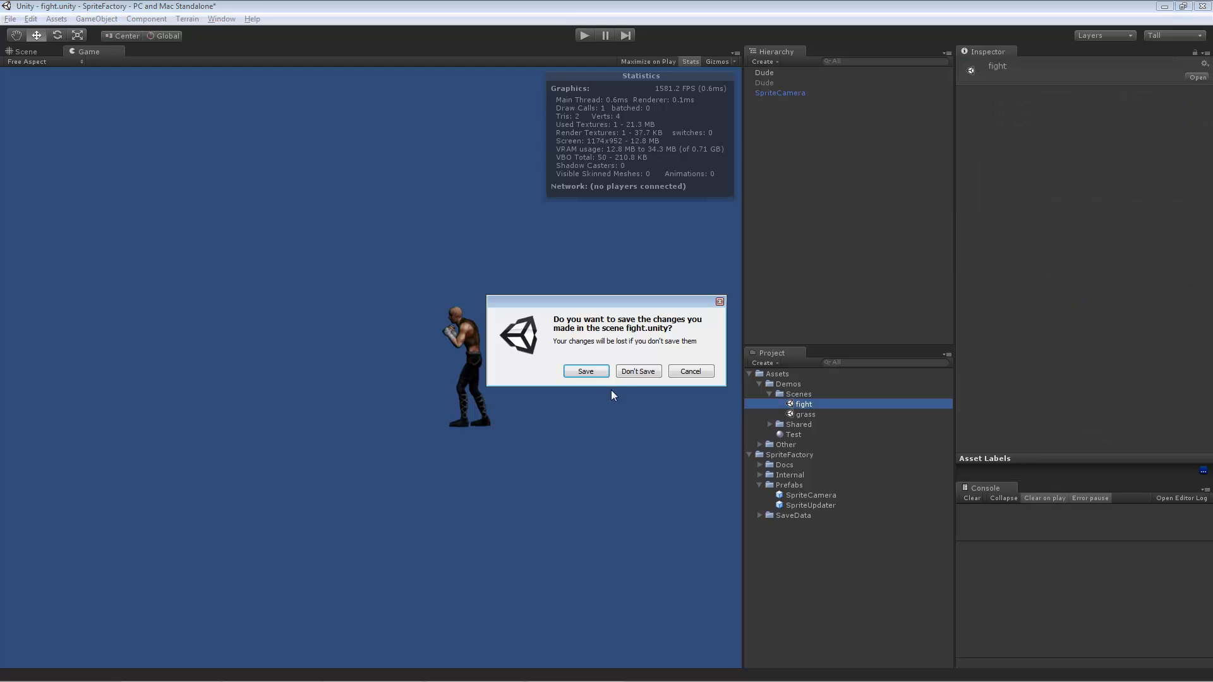
{"action": "left_click", "coordinate": [639, 372]}
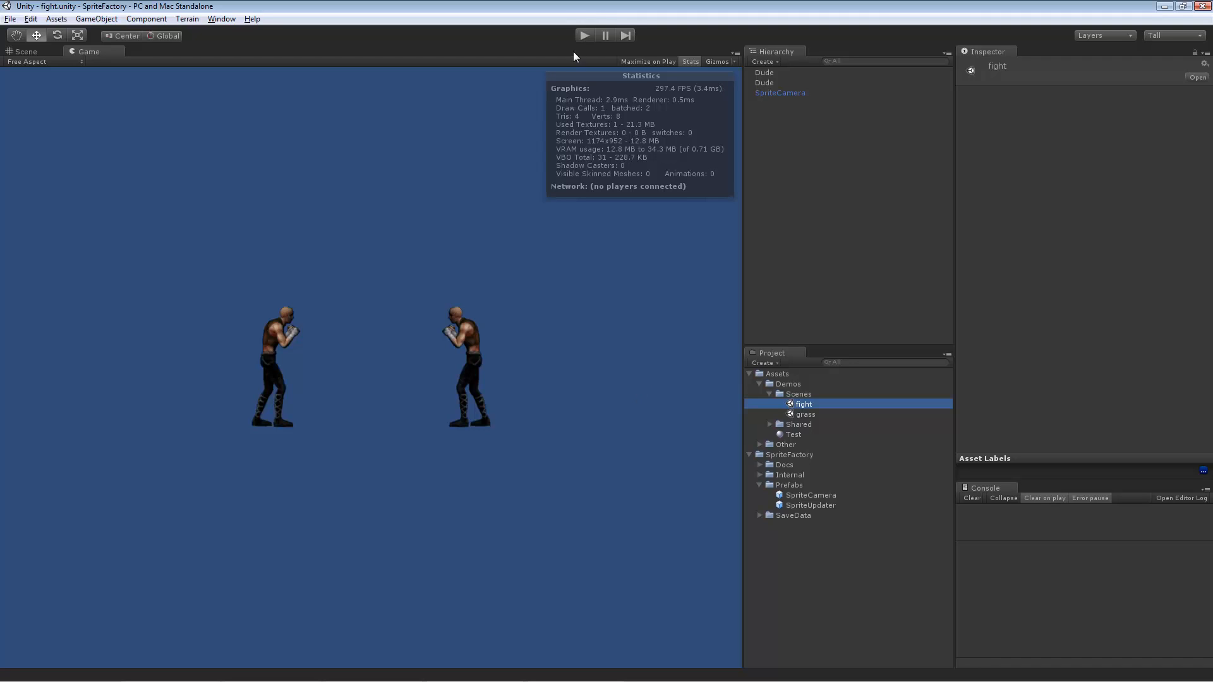
Run the fight scene and walk the player's fighter toward the opponent
{"action": "left_click", "coordinate": [583, 37]}
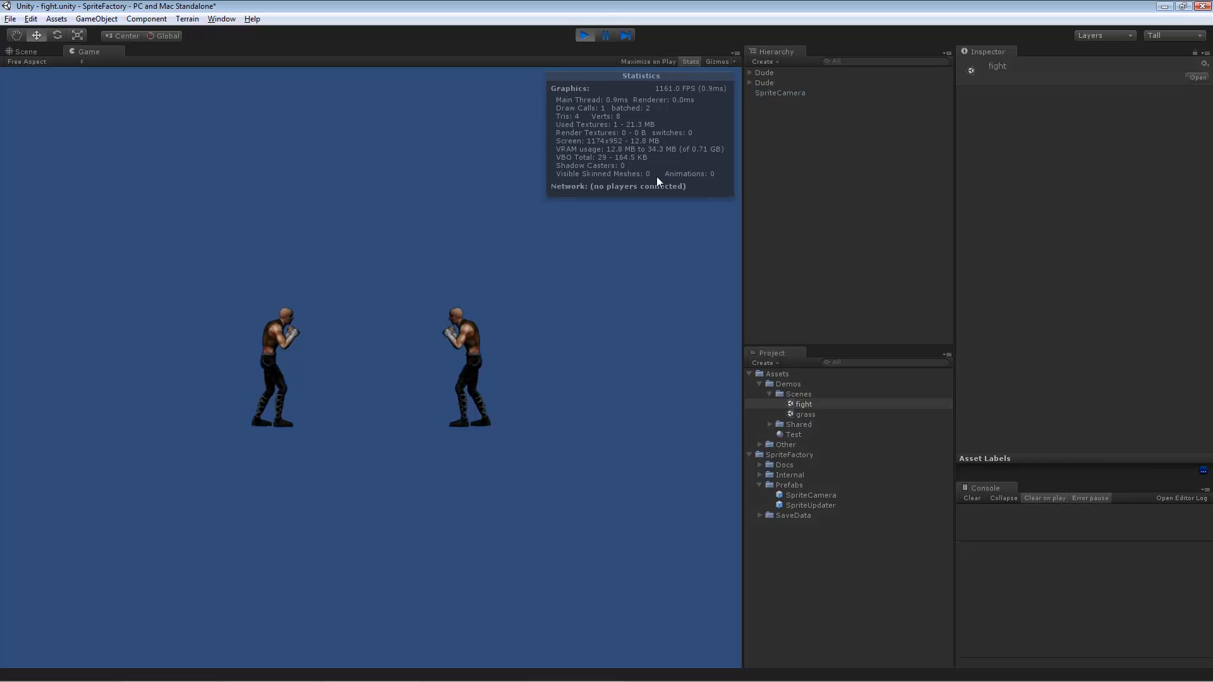
{"action": "key", "text": "Right"}
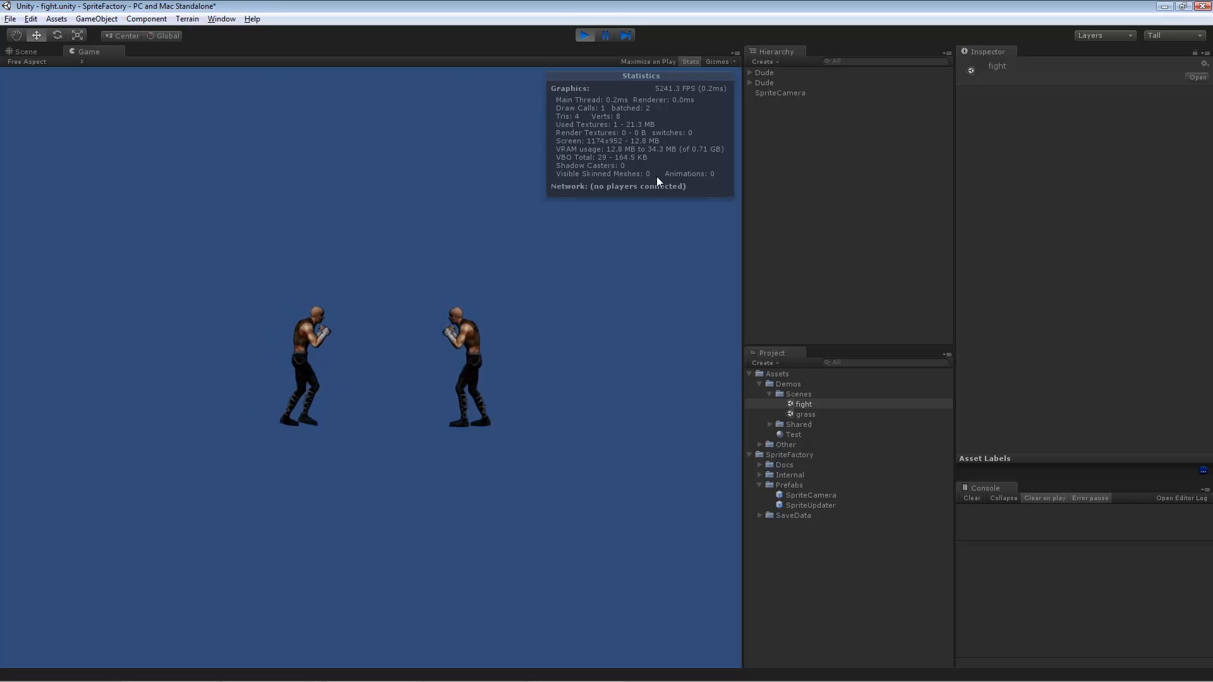